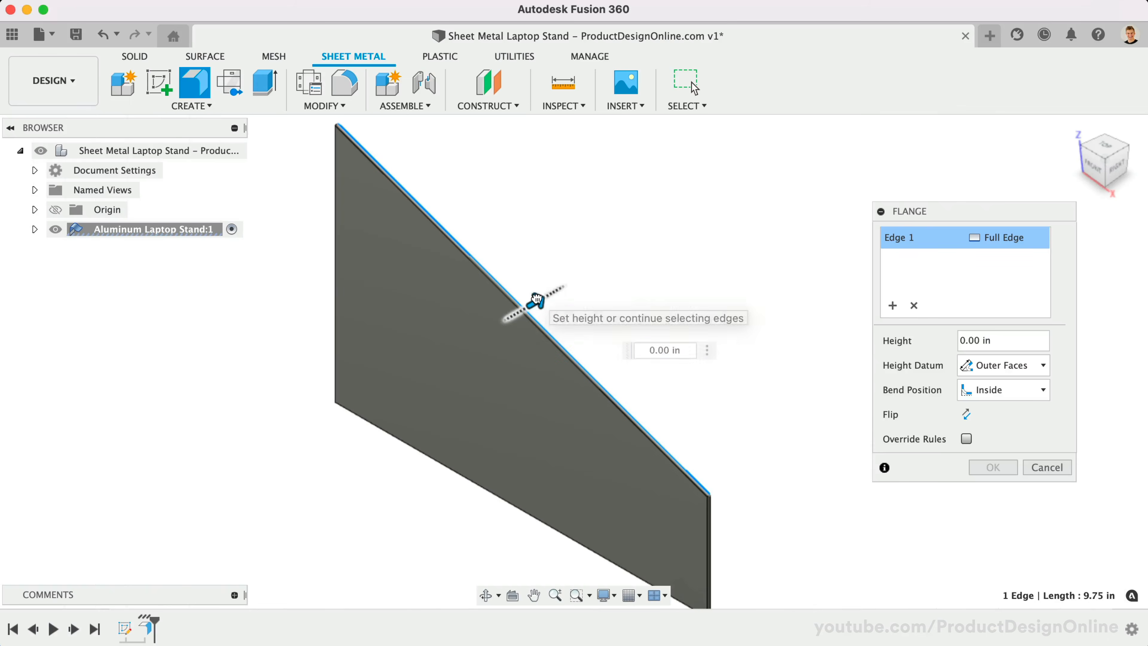
{"action": "left_click_drag", "start_coordinate": [525, 298], "coordinate": [603, 269]}
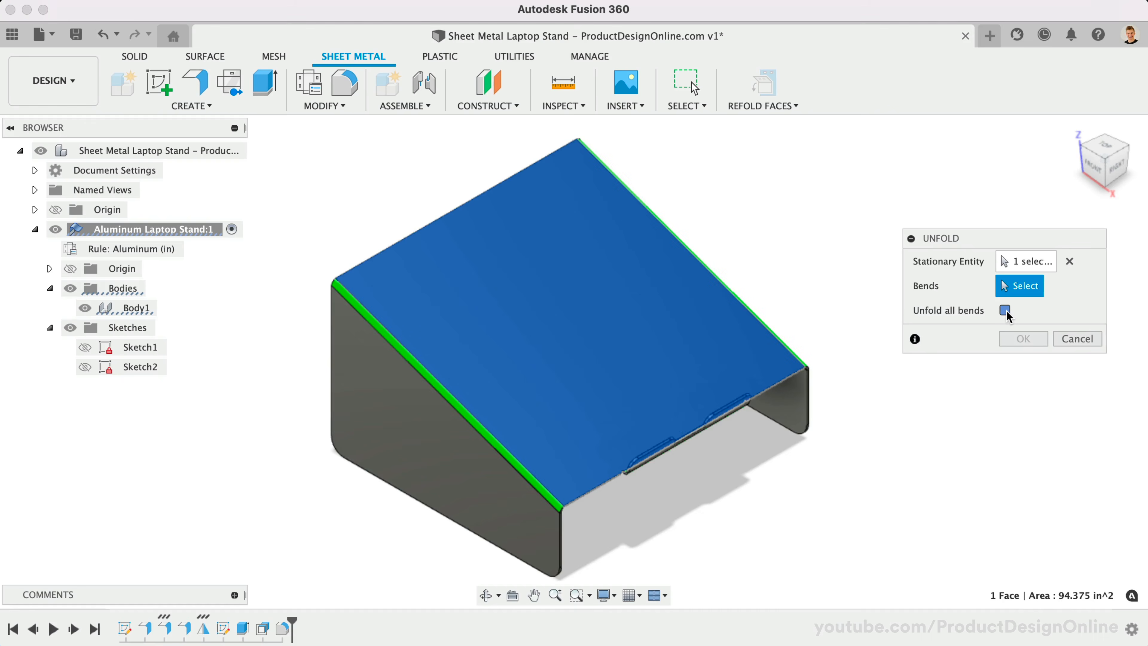
{"action": "left_click", "coordinate": [1004, 308]}
{"action": "left_click", "coordinate": [996, 614]}
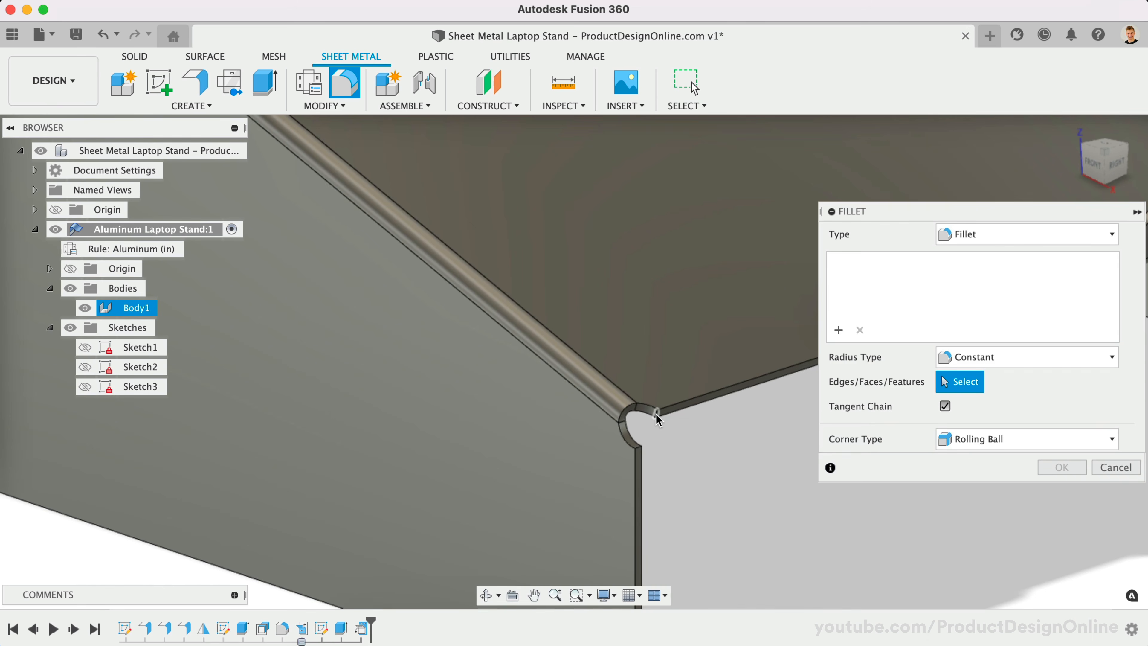
{"action": "left_click", "coordinate": [638, 448]}
{"action": "left_click", "coordinate": [639, 443]}
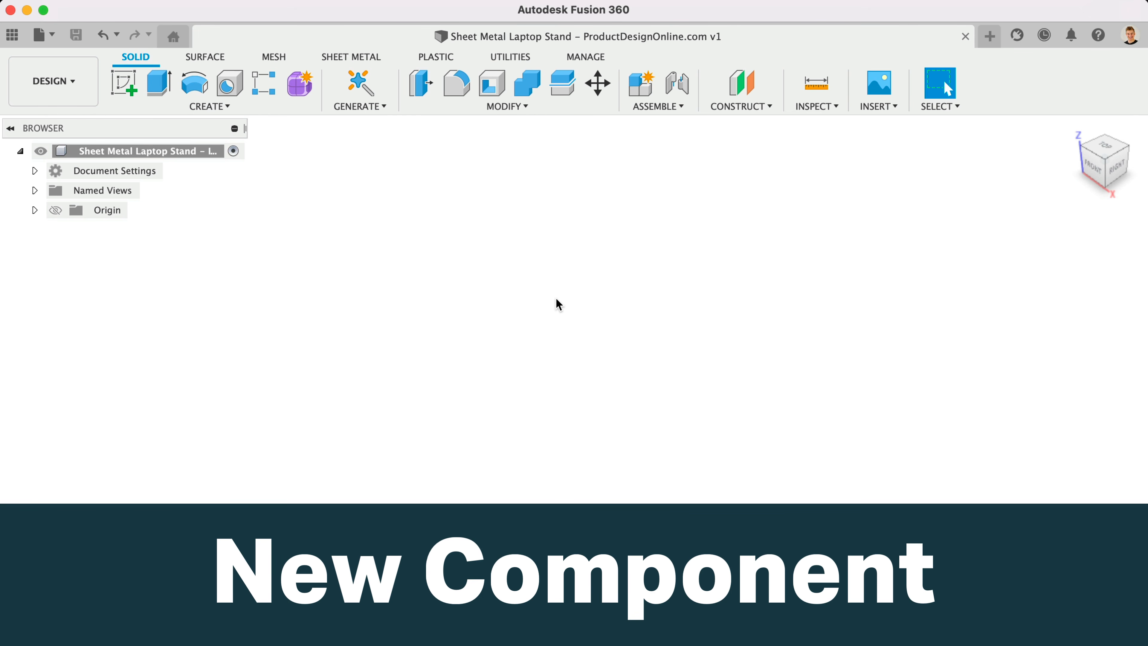
Create an internal sheet metal component named Aluminum Laptop Stand with the Aluminum (in) sheet metal rule.
{"action": "left_click", "coordinate": [370, 59]}
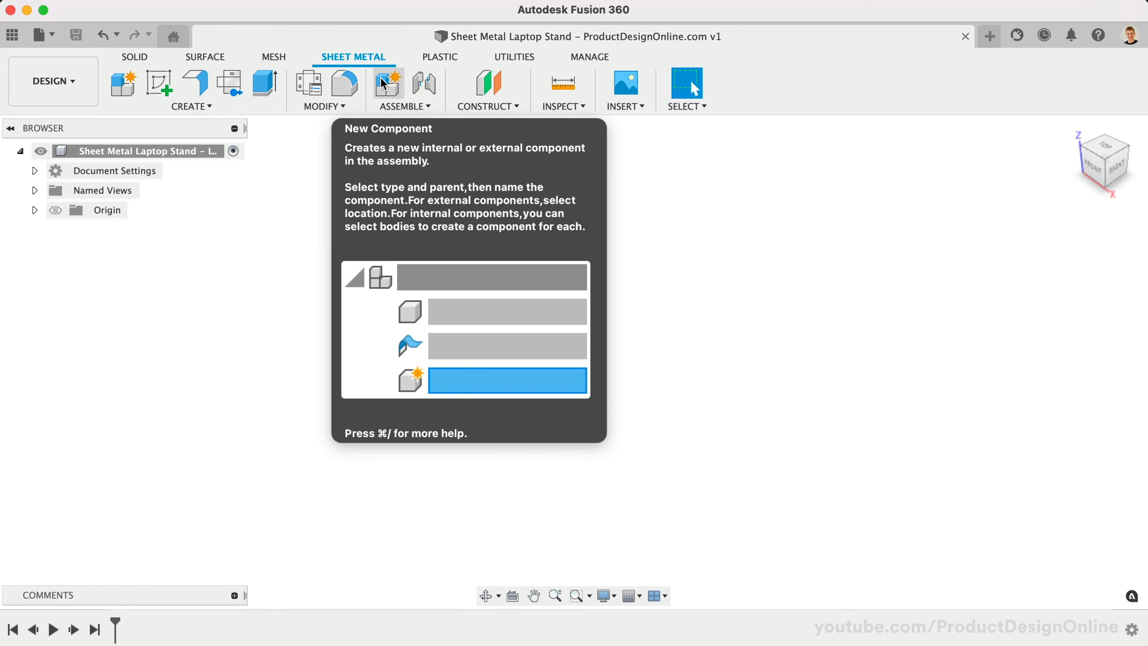
{"action": "left_click", "coordinate": [383, 84]}
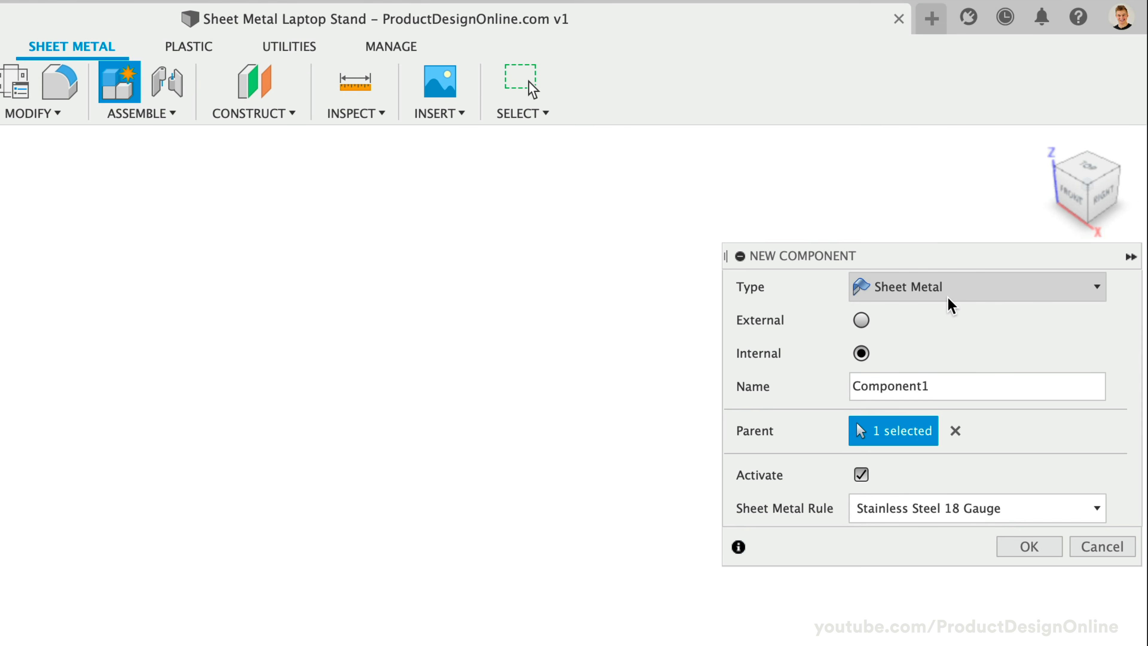
{"action": "left_click", "coordinate": [950, 304]}
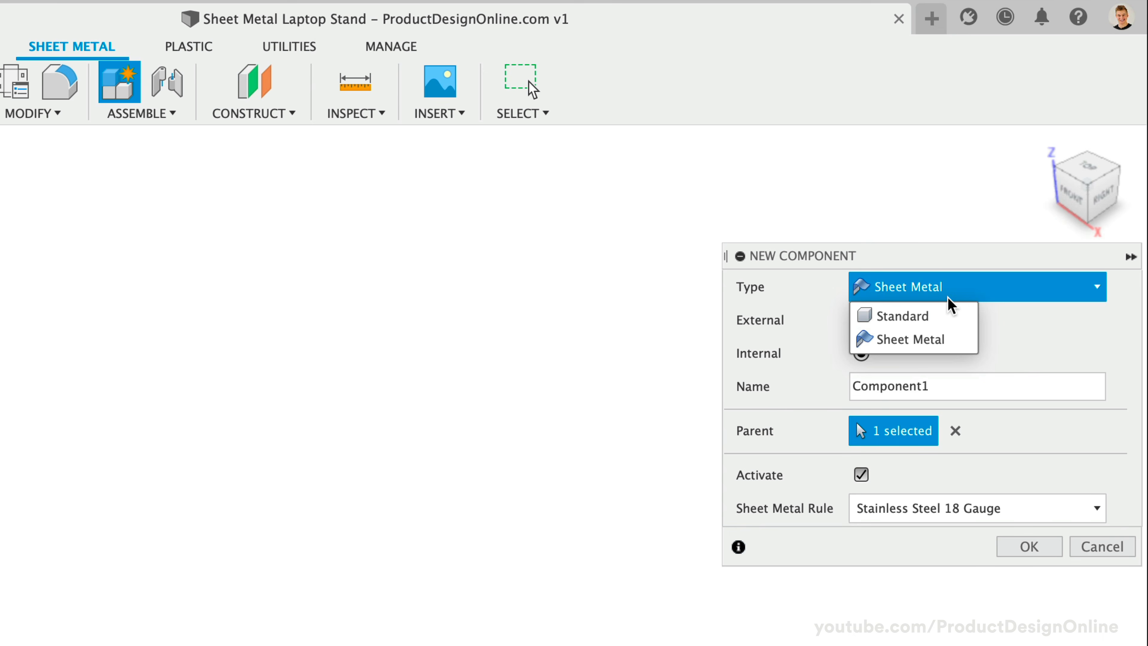
{"action": "left_click", "coordinate": [962, 340]}
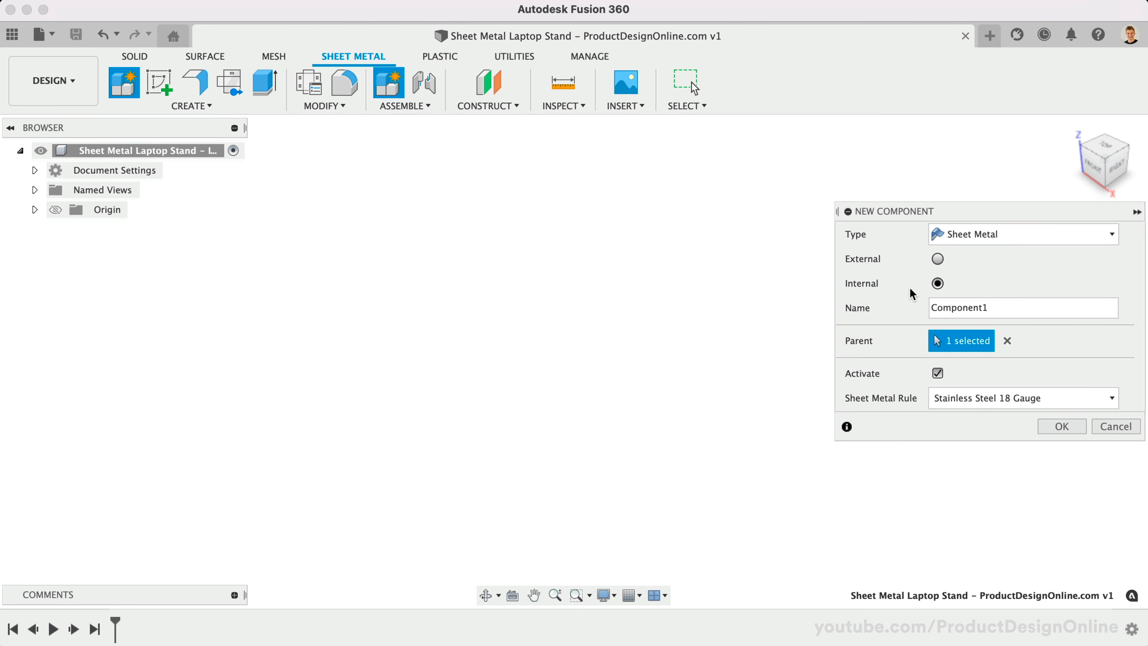
{"action": "left_click_drag", "start_coordinate": [1017, 308], "coordinate": [932, 307]}
{"action": "type", "text": "Aluminum Laptop Stand"}
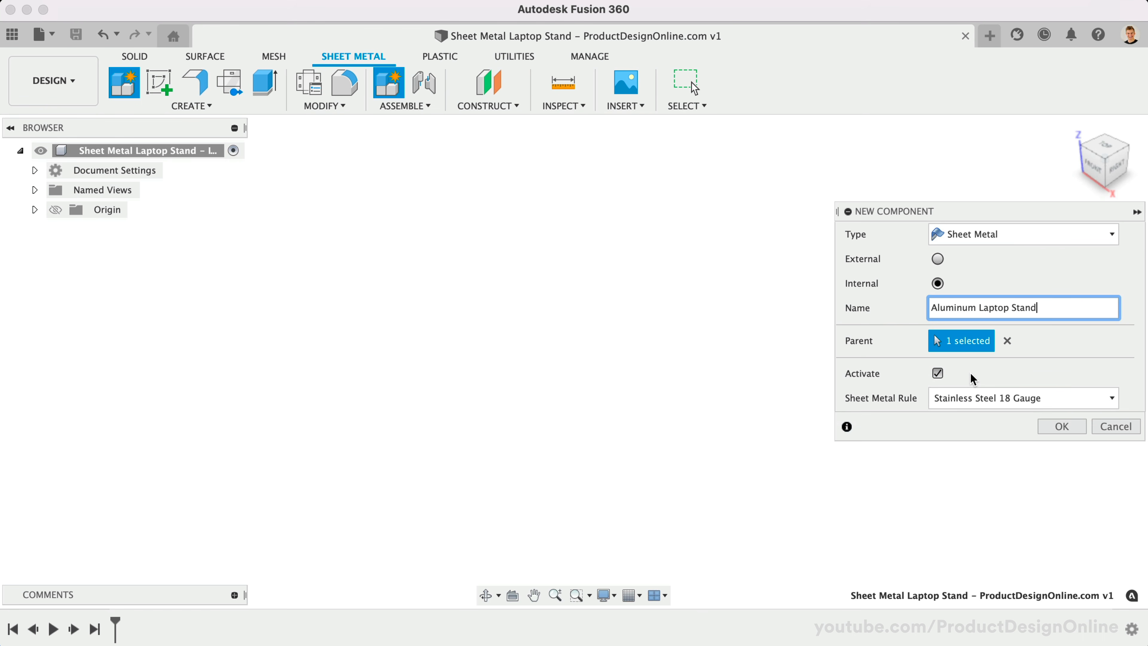
{"action": "left_click", "coordinate": [1039, 396]}
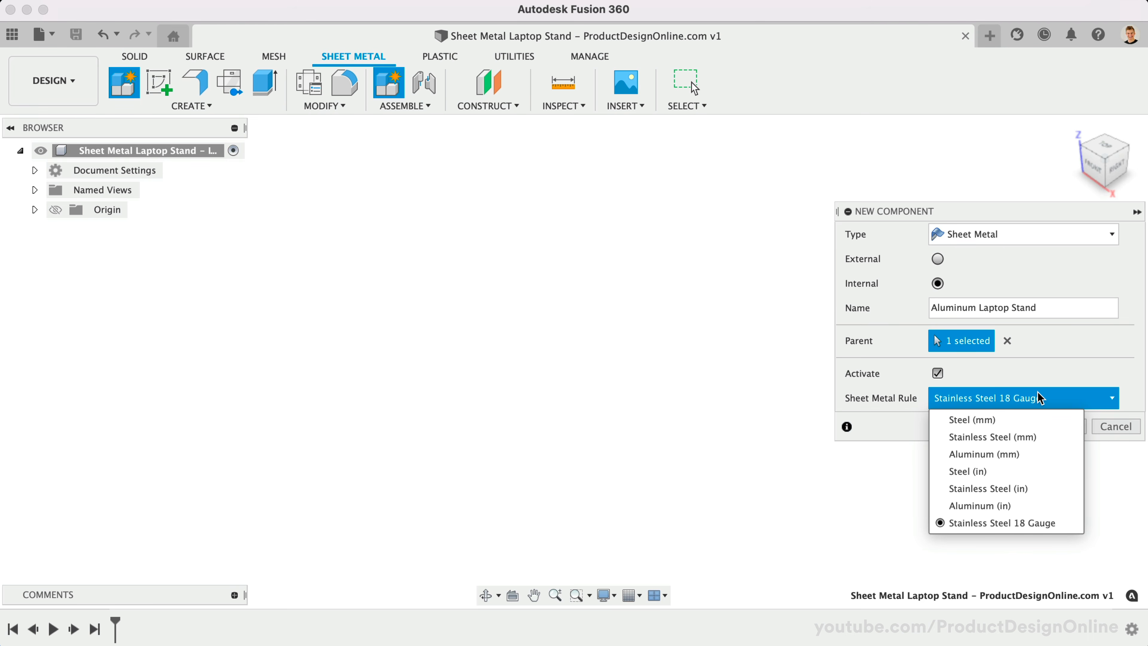
{"action": "left_click", "coordinate": [1041, 506]}
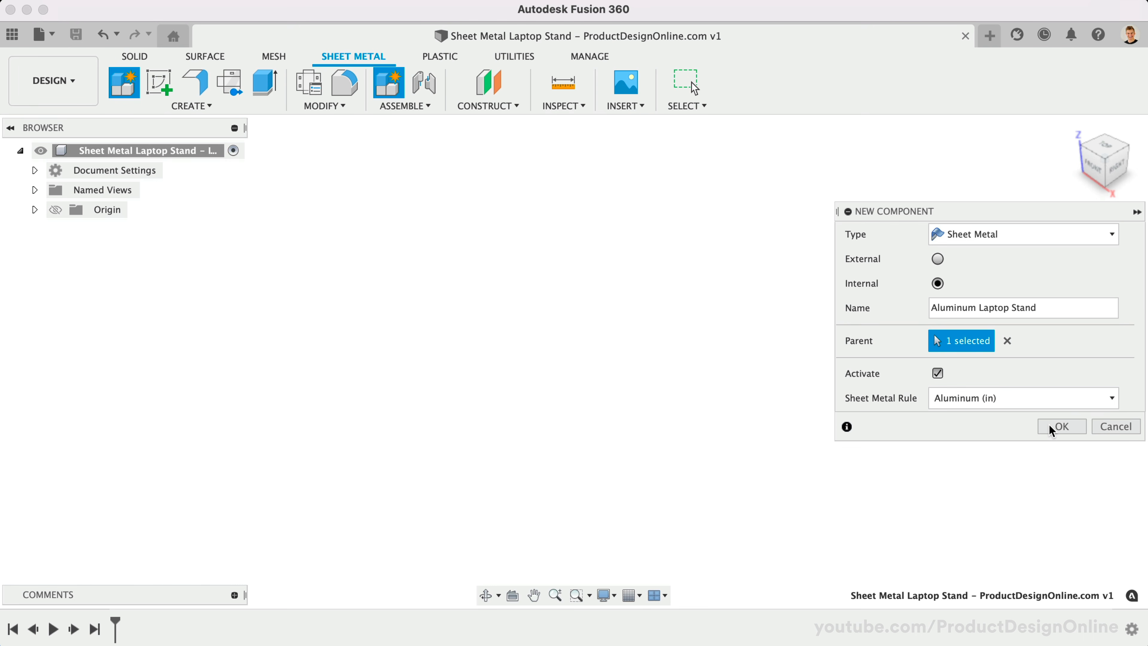
{"action": "left_click", "coordinate": [1060, 426]}
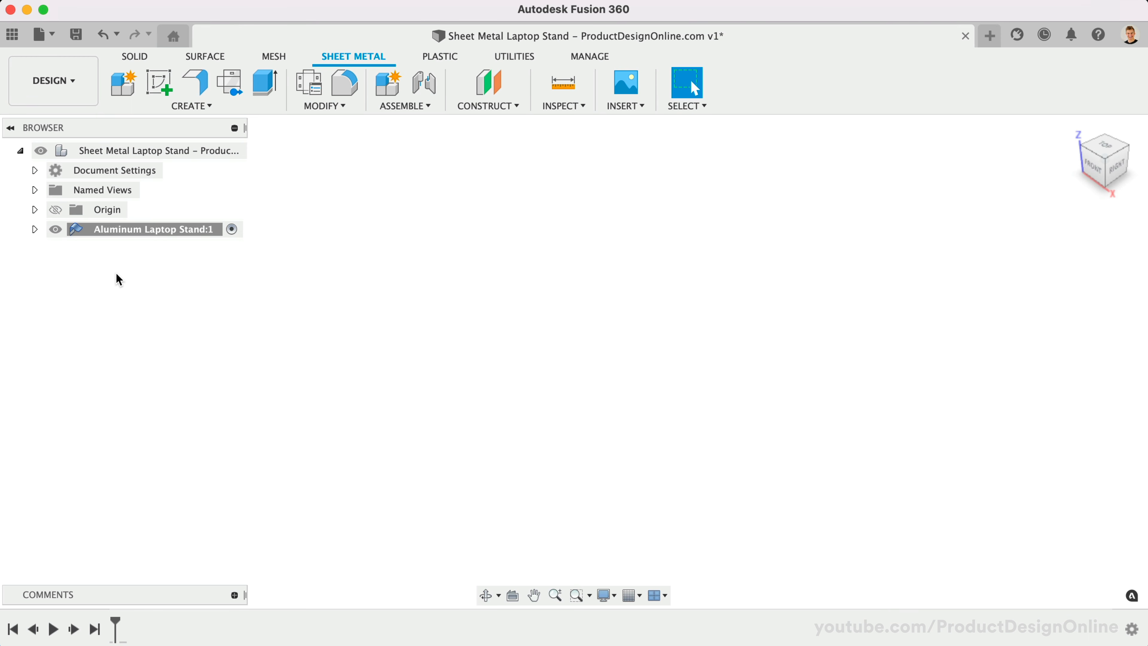
{"action": "left_click", "coordinate": [231, 235]}
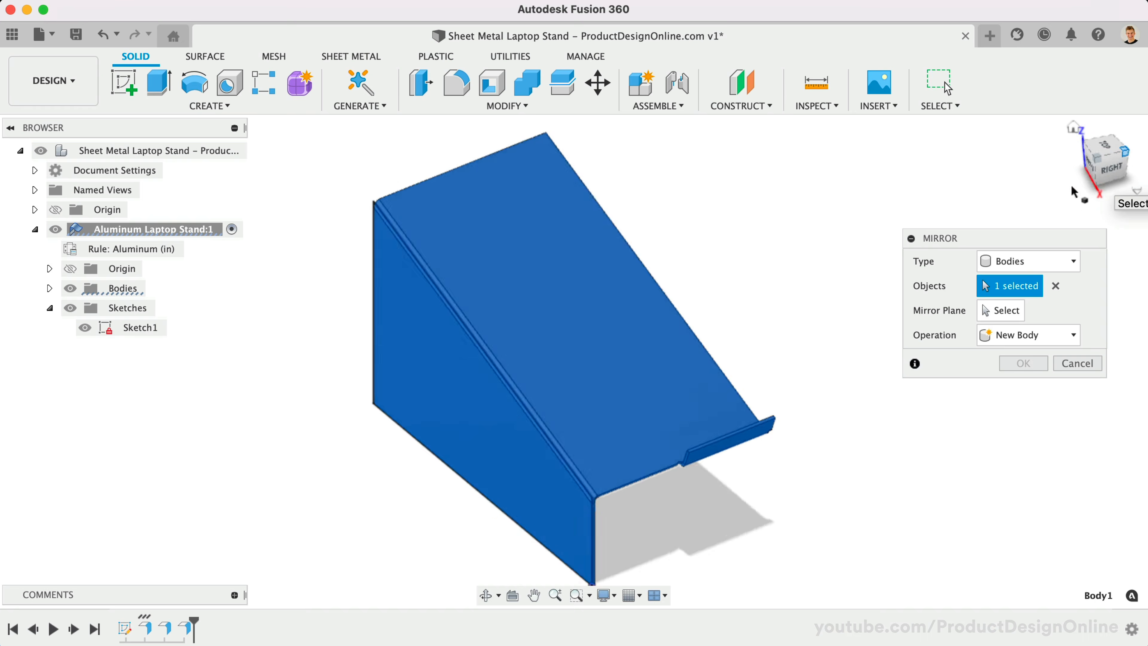
{"action": "left_click", "coordinate": [1086, 187]}
{"action": "left_click", "coordinate": [994, 310]}
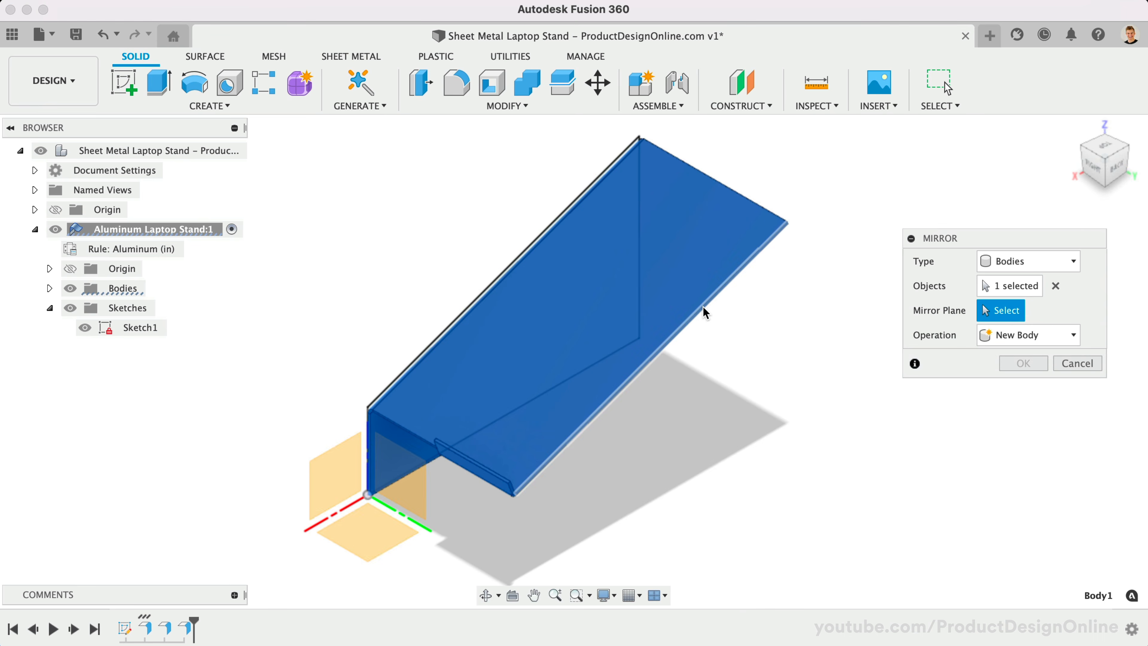
{"action": "left_click", "coordinate": [707, 313]}
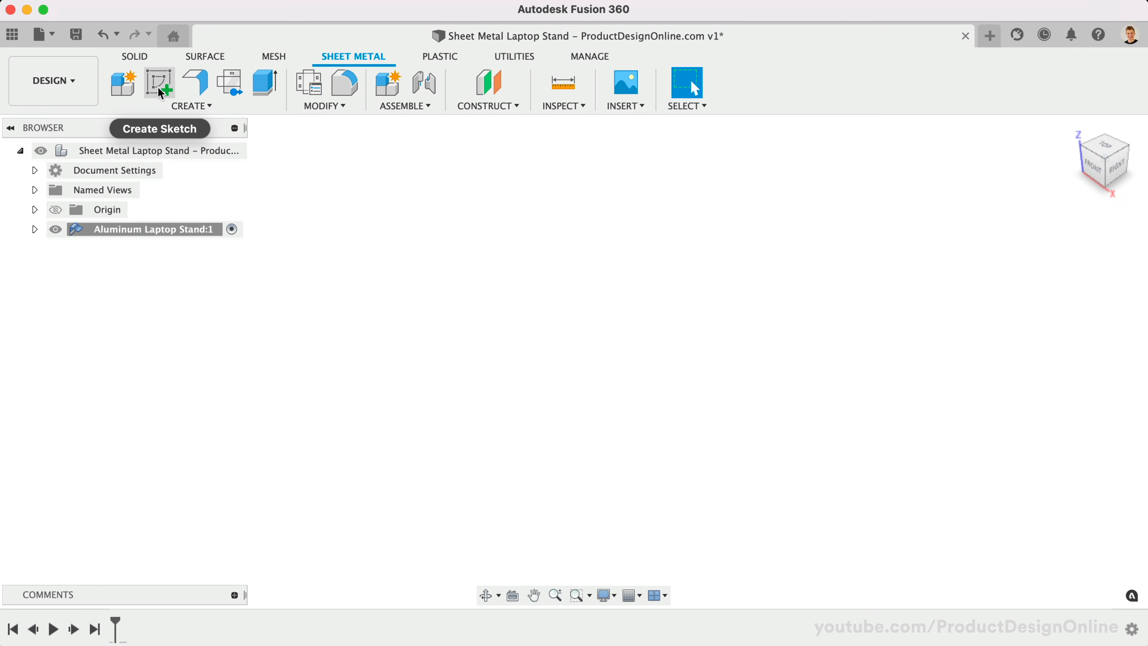
On the front plane, sketch a closed four-sided profile left of the origin with a flat base, sloped top and about 2.4 in tall left side.
{"action": "left_click", "coordinate": [159, 84]}
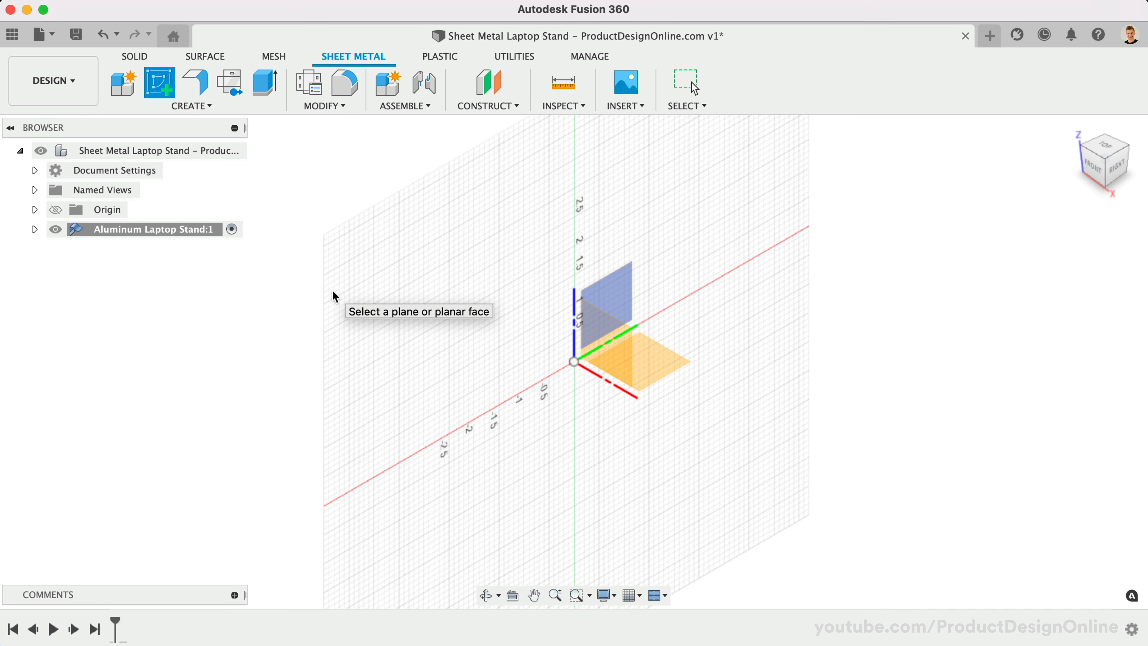
{"action": "left_click", "coordinate": [602, 339]}
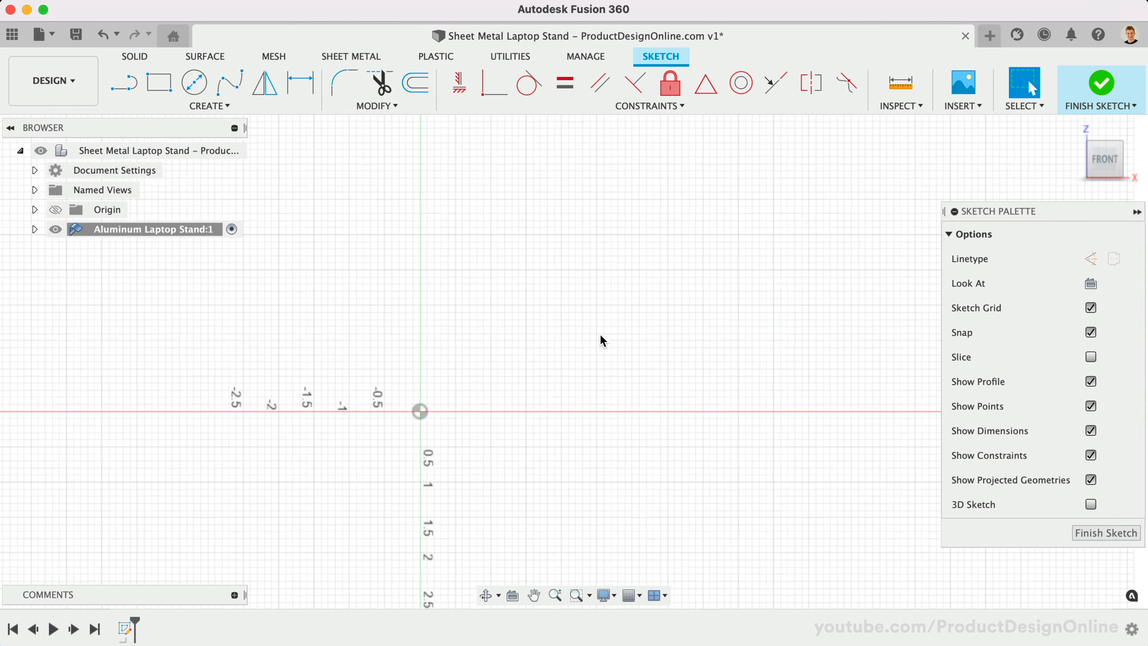
{"action": "key", "text": "l"}
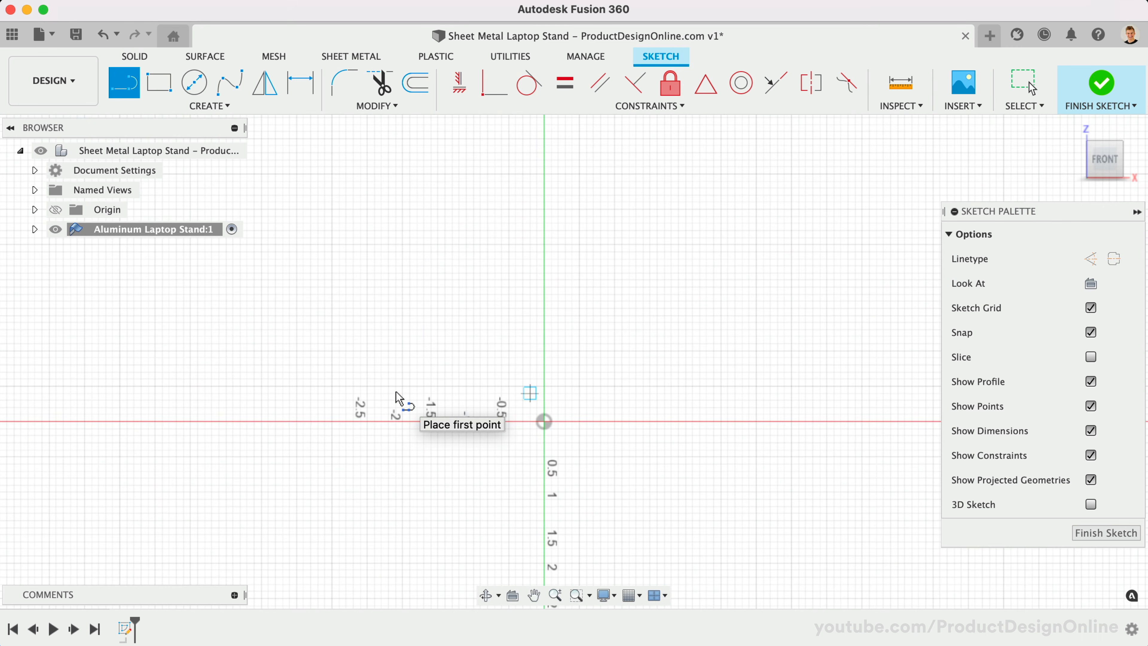
{"action": "left_click", "coordinate": [671, 425]}
{"action": "left_click", "coordinate": [212, 425]}
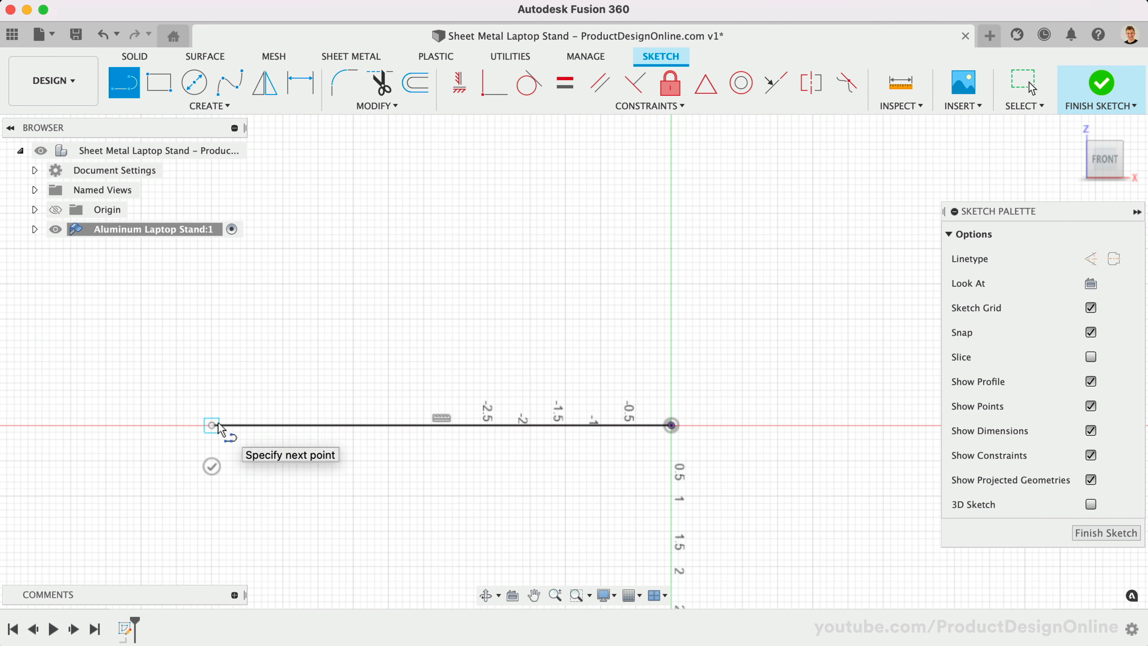
{"action": "left_click", "coordinate": [211, 254]}
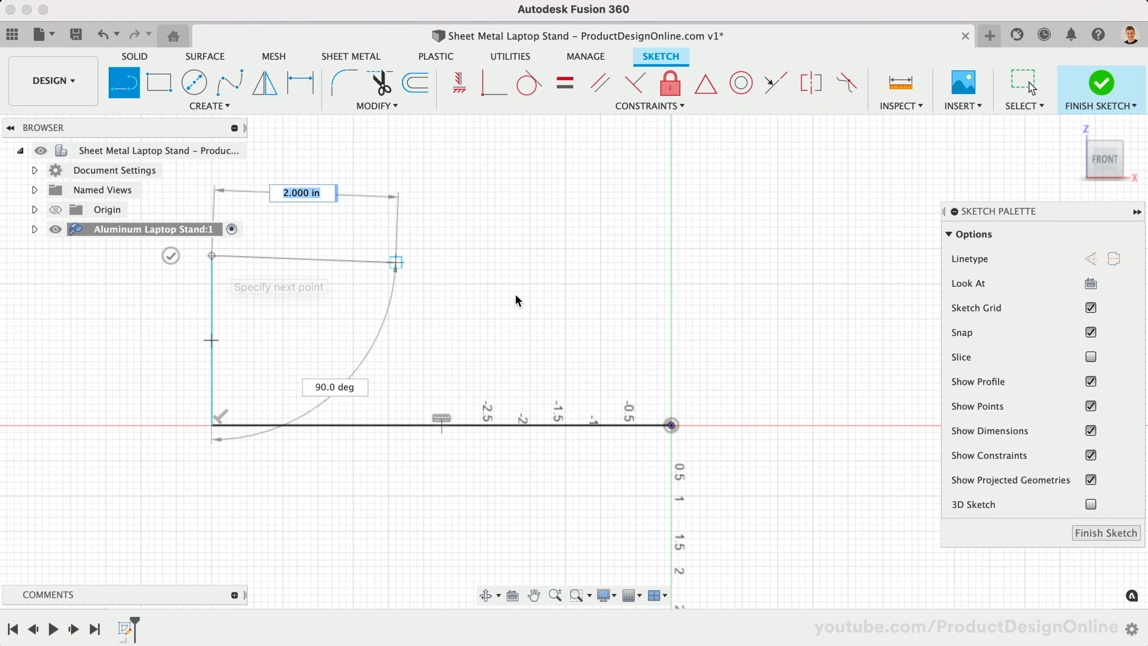
{"action": "left_click", "coordinate": [671, 312]}
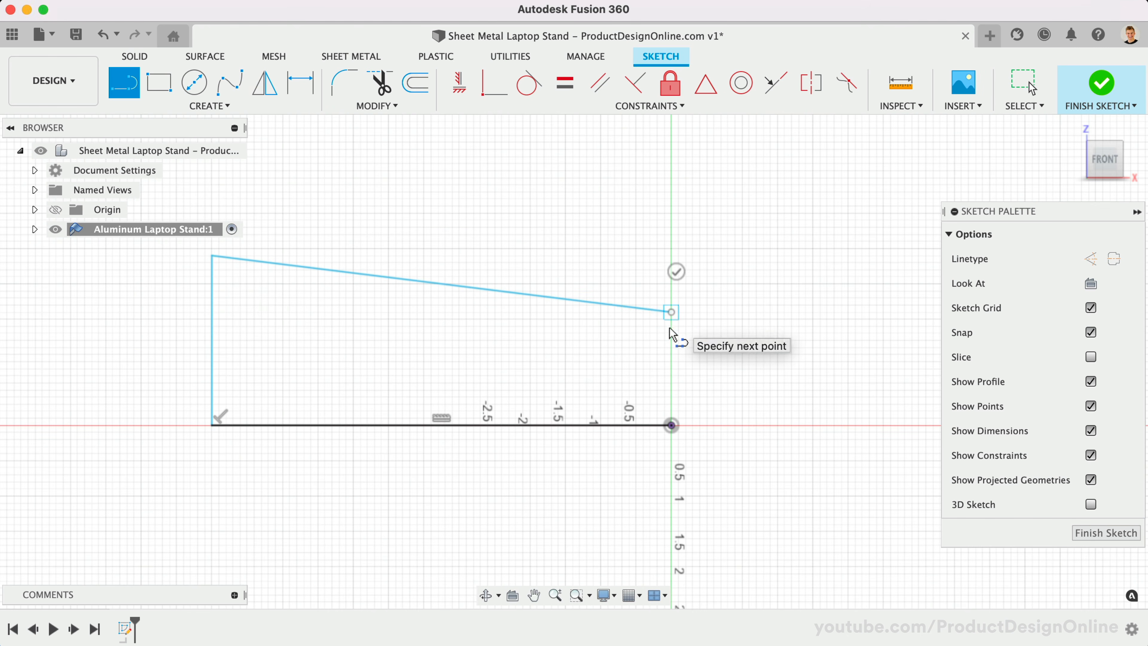
{"action": "left_click", "coordinate": [671, 425]}
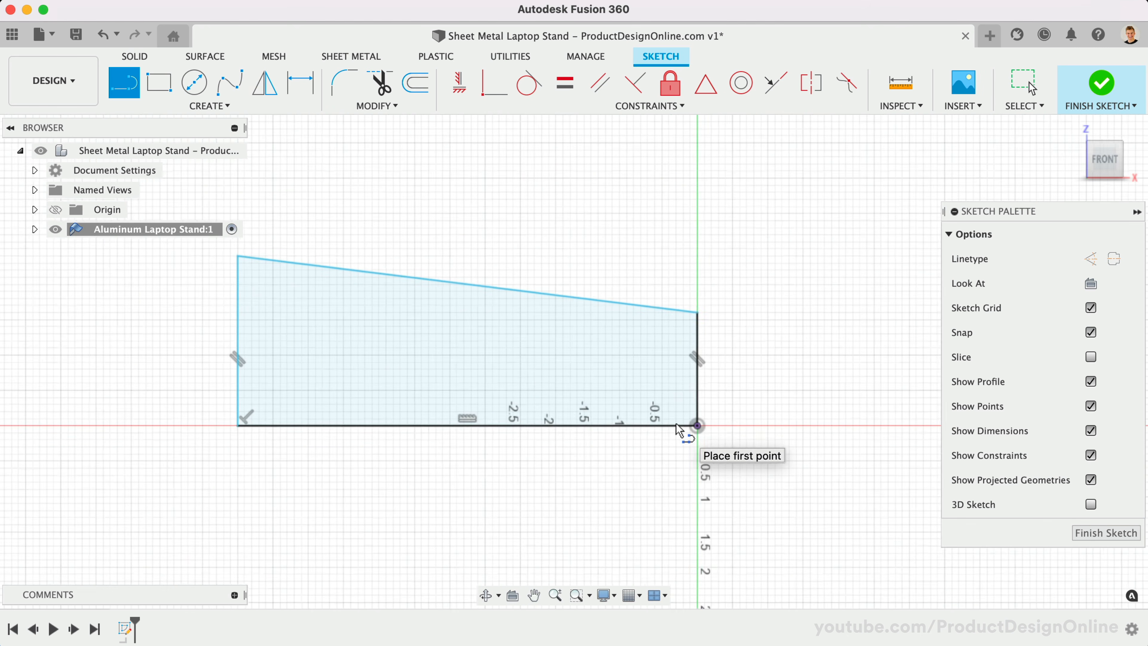
{"action": "scroll", "coordinate": [682, 427], "scroll_direction": "left", "scroll_amount": 3}
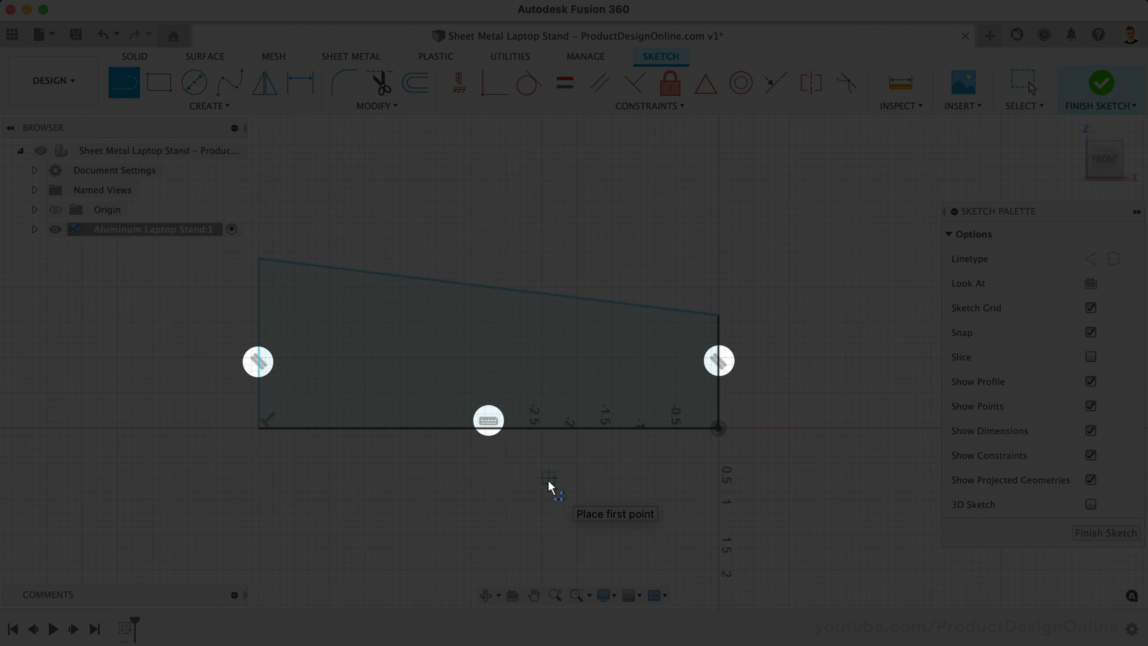
{"action": "key", "text": "Escape"}
{"action": "scroll", "coordinate": [550, 486], "scroll_direction": "left", "scroll_amount": 2}
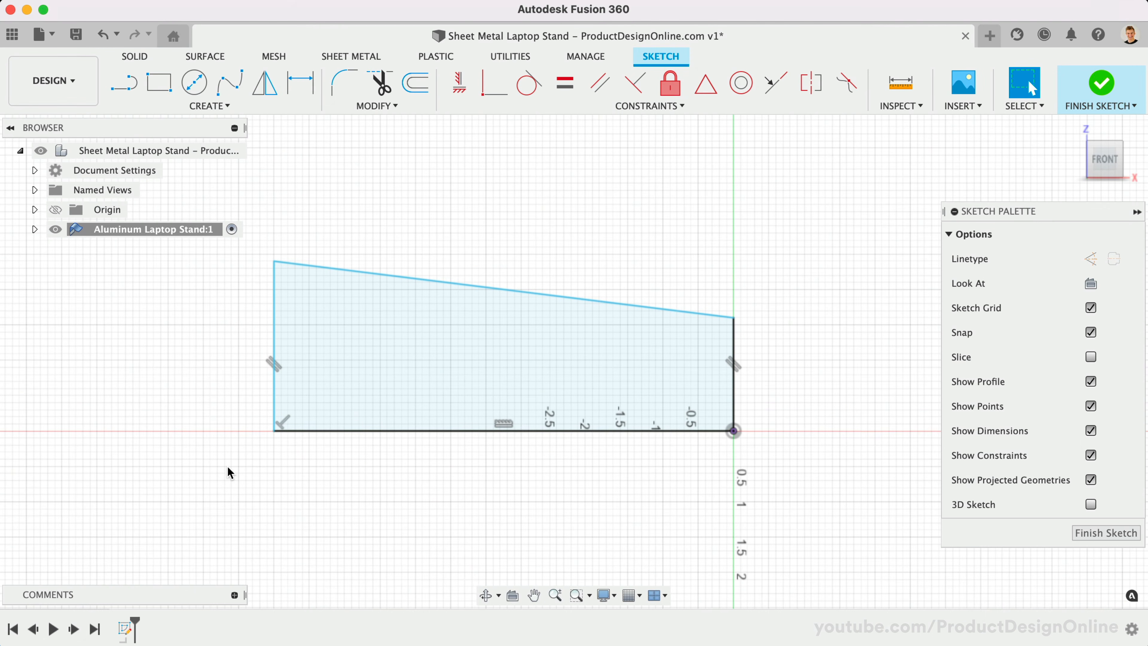
Dimension the profile's left vertical side to 5.9 in.
{"action": "left_click", "coordinate": [300, 82]}
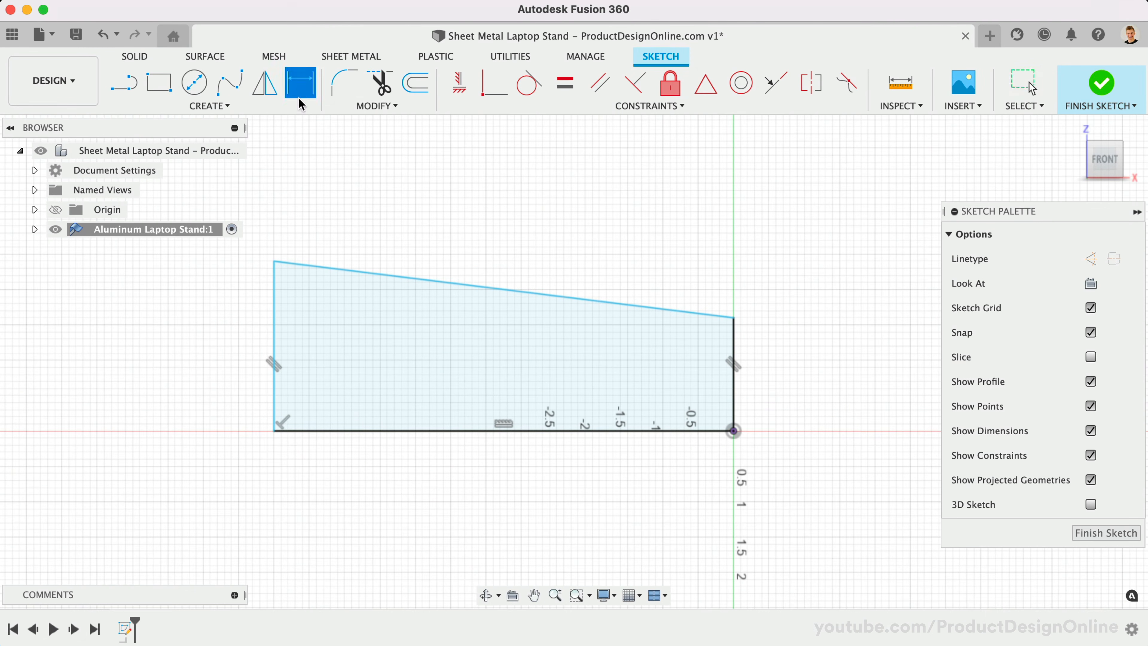
{"action": "left_click", "coordinate": [273, 276]}
{"action": "left_click", "coordinate": [234, 317]}
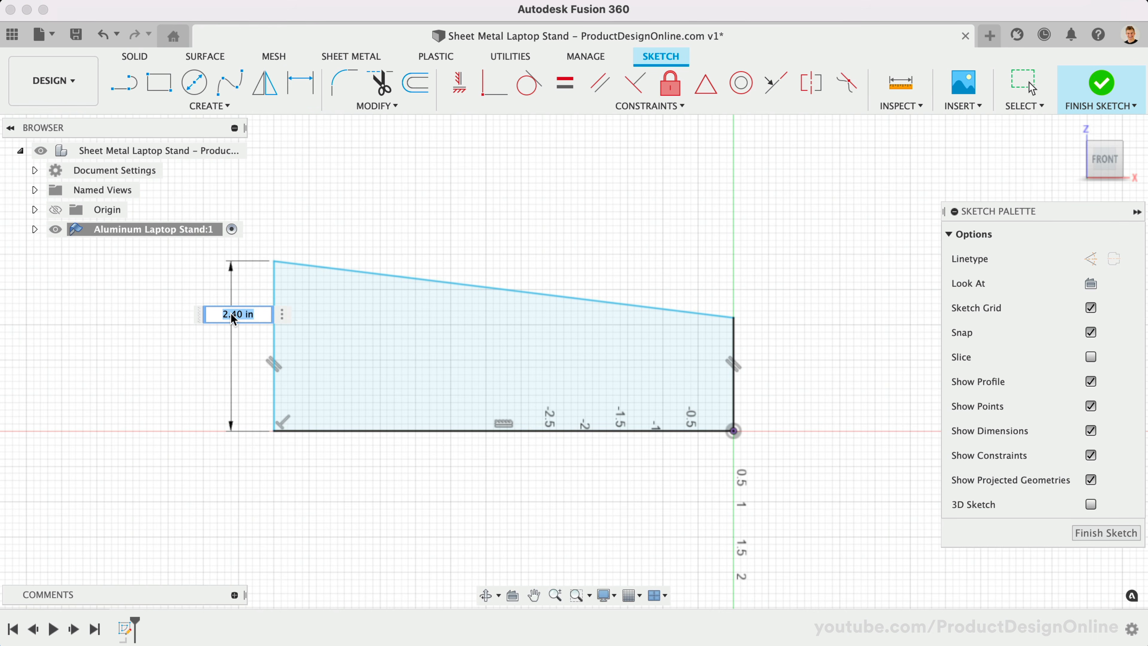
{"action": "type", "text": "5.9"}
{"action": "key", "text": "Return"}
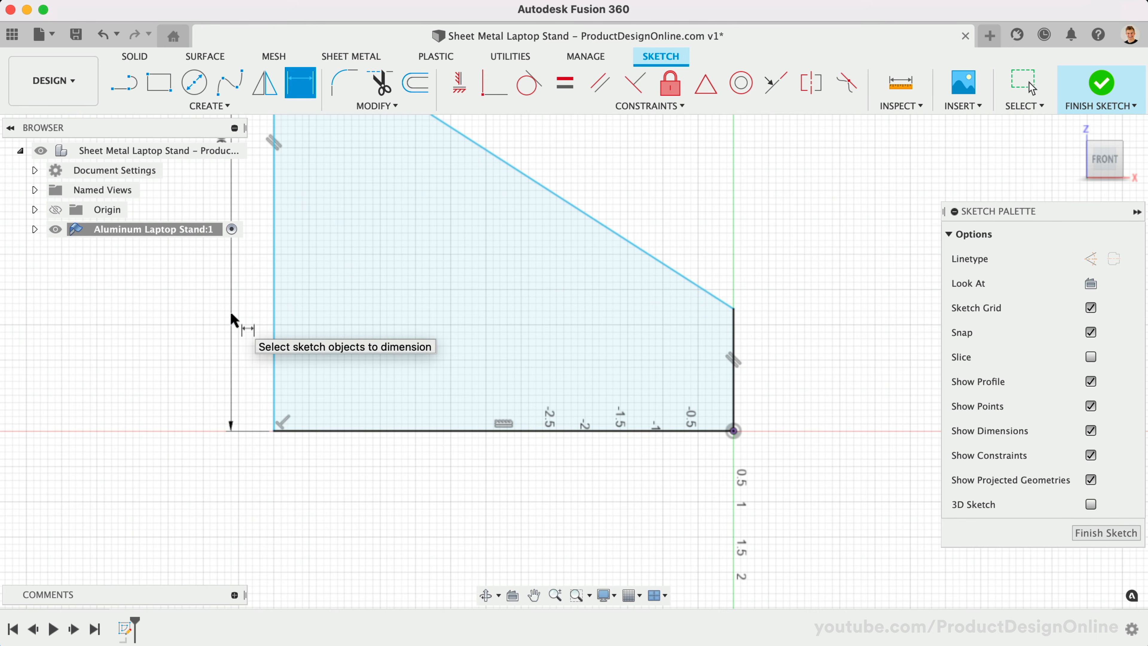
Dimension the angle between the profile's sloped top line and left vertical side to 70 degrees.
{"action": "scroll", "coordinate": [496, 373], "scroll_direction": "down", "scroll_amount": 4}
{"action": "scroll", "coordinate": [496, 373], "scroll_direction": "up", "scroll_amount": 3}
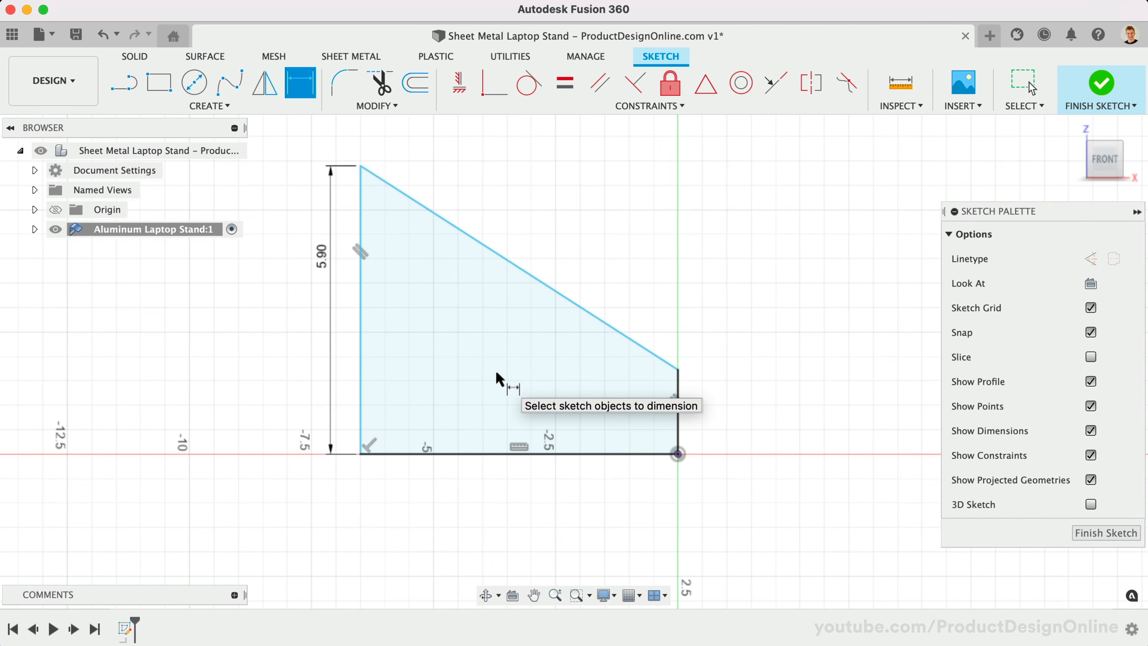
{"action": "scroll", "coordinate": [495, 373], "scroll_direction": "up", "scroll_amount": 1}
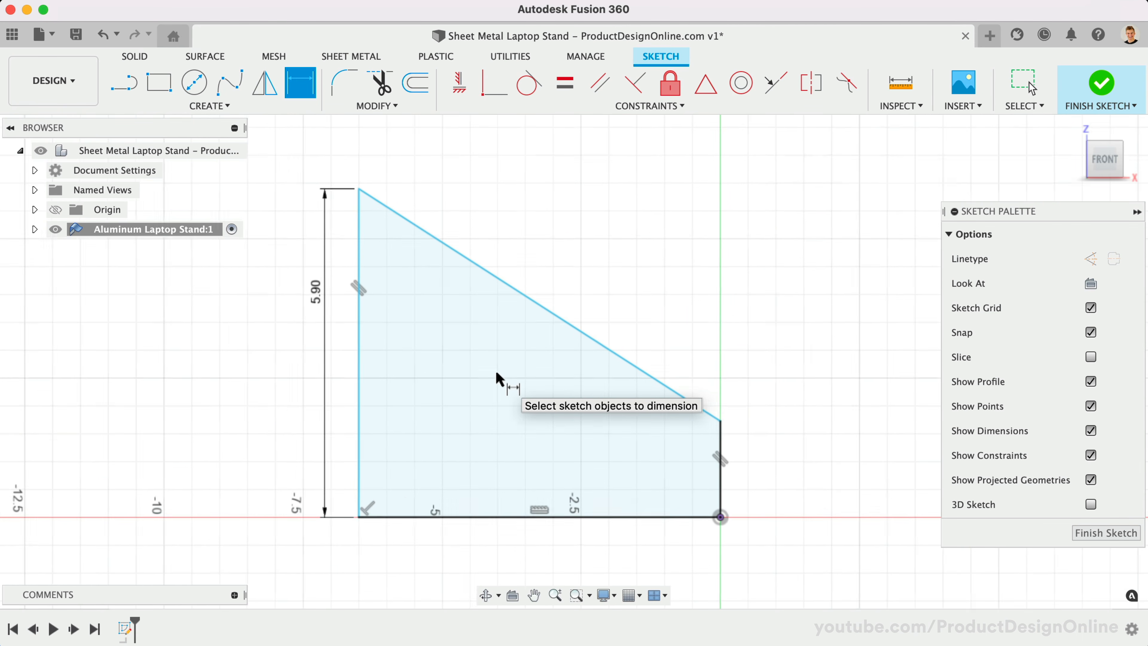
{"action": "left_click", "coordinate": [435, 246]}
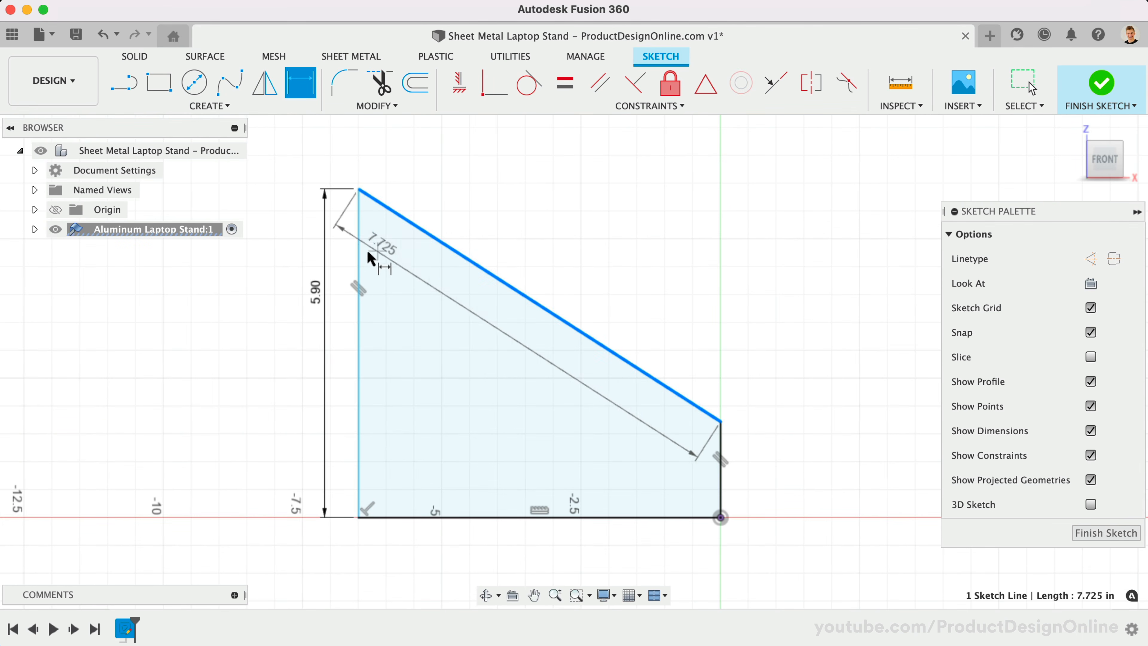
{"action": "left_click", "coordinate": [361, 251]}
{"action": "left_click", "coordinate": [416, 277]}
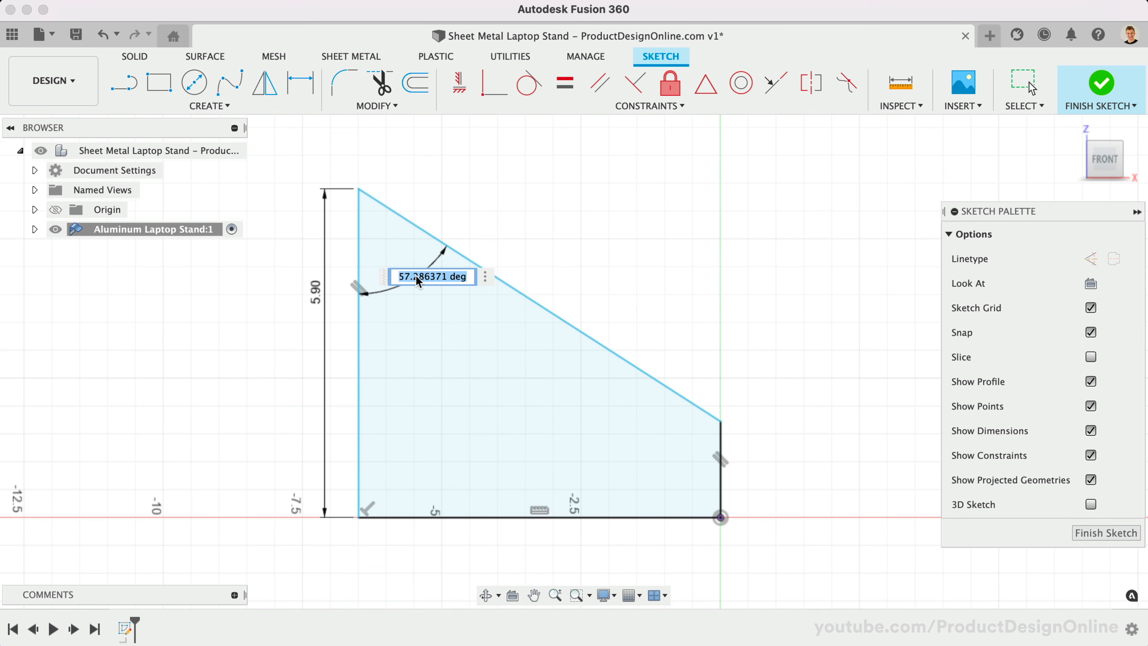
{"action": "type", "text": "70"}
{"action": "key", "text": "Return"}
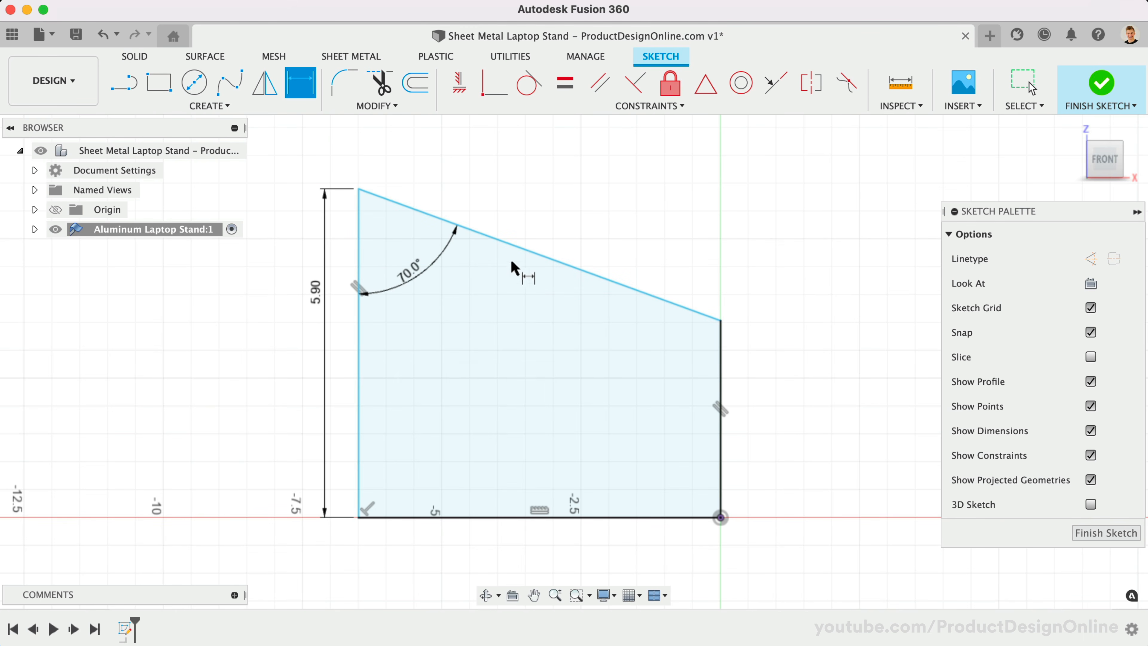
Dimension the length of the profile's sloped top line to 9.75 in and end dimensioning.
{"action": "left_click", "coordinate": [526, 249]}
{"action": "left_click", "coordinate": [554, 216]}
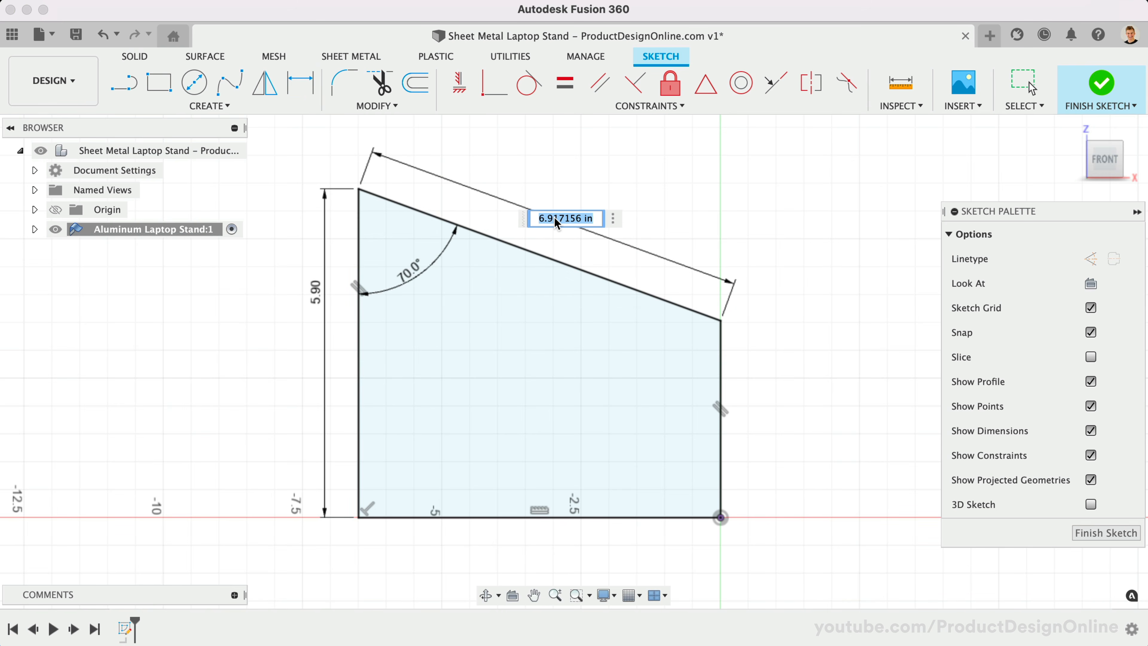
{"action": "type", "text": "9.75"}
{"action": "key", "text": "Return"}
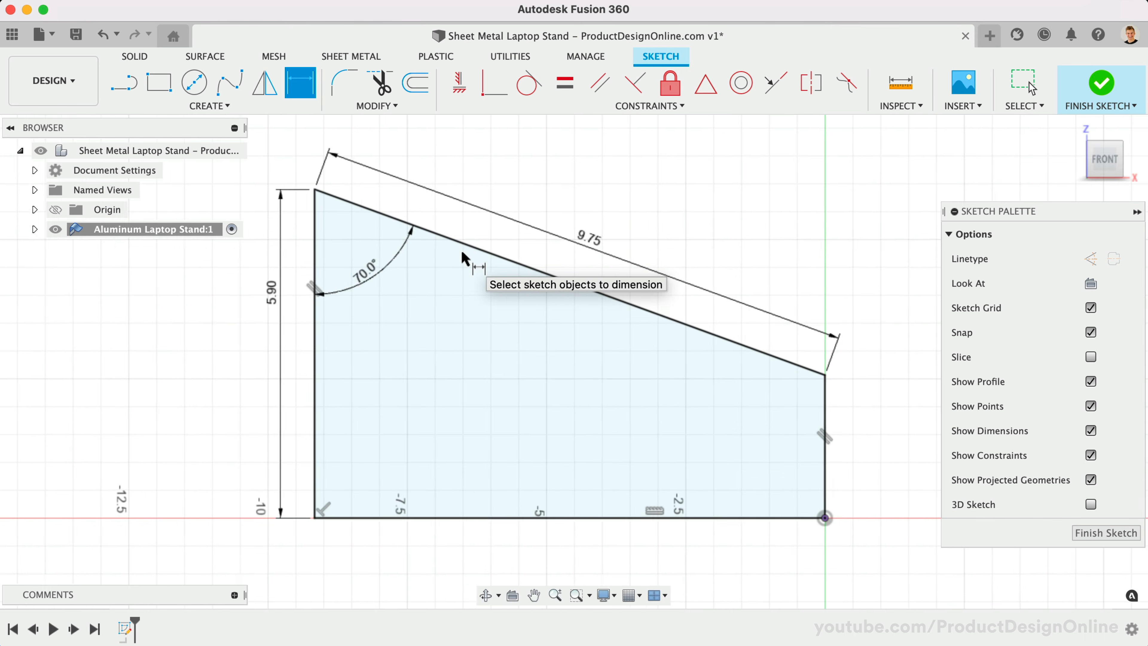
{"action": "scroll", "coordinate": [461, 252], "scroll_direction": "left", "scroll_amount": 1}
{"action": "scroll", "coordinate": [462, 251], "scroll_direction": "up", "scroll_amount": 1}
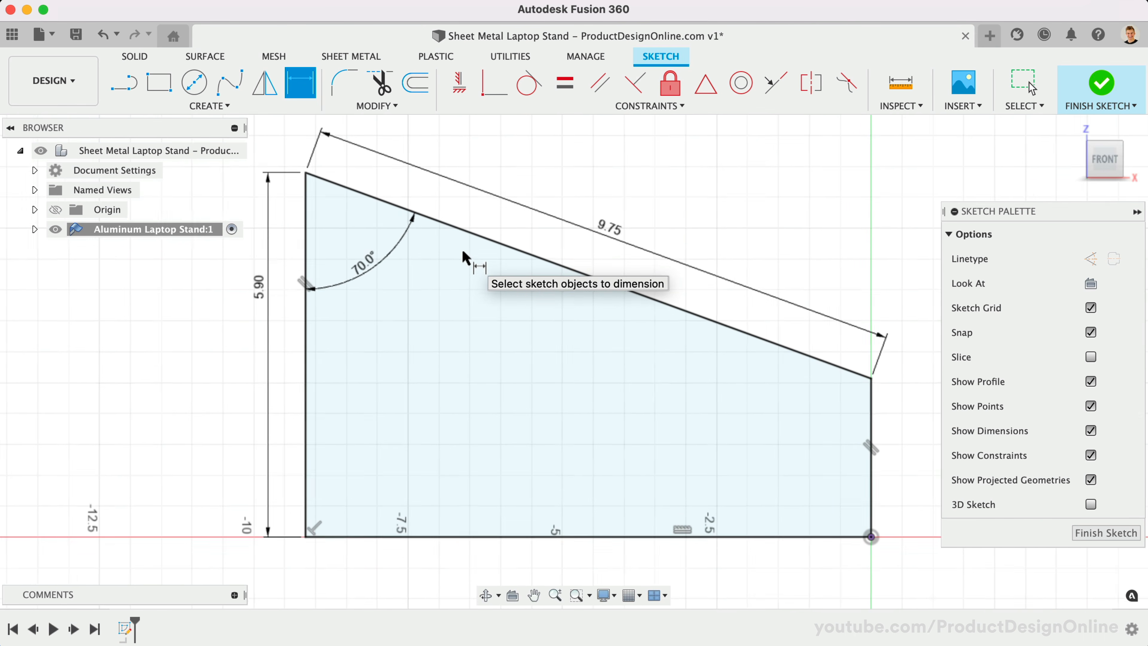
{"action": "key", "text": "Escape"}
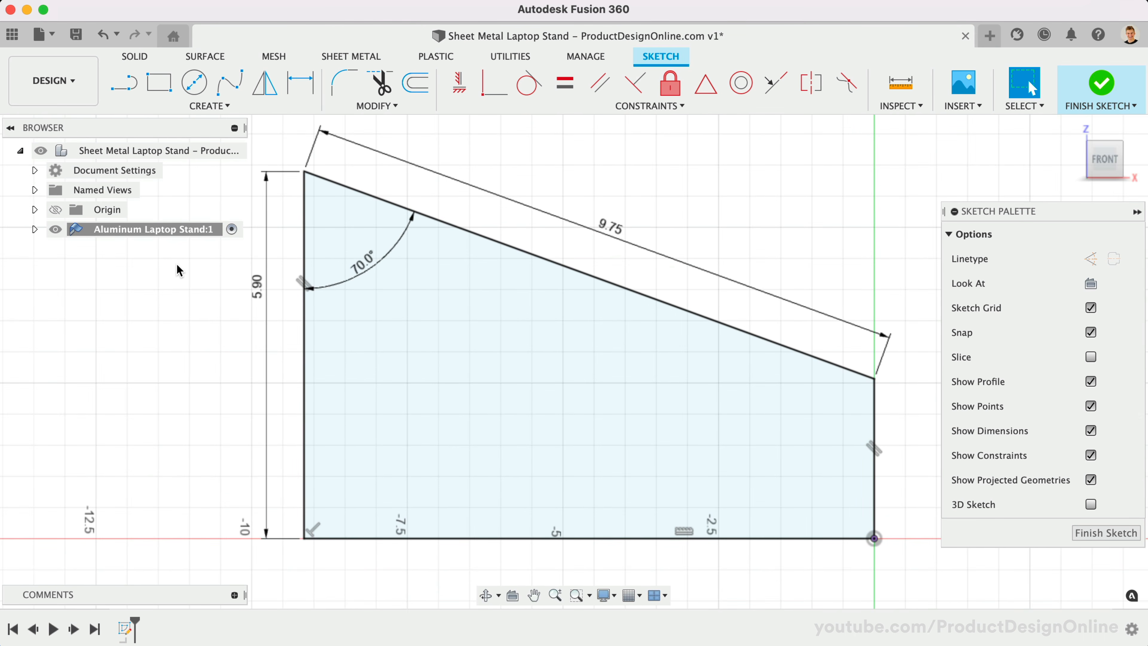
Start a sheet metal flange from the closed four-sided side profile as a new body.
{"action": "left_click", "coordinate": [339, 57]}
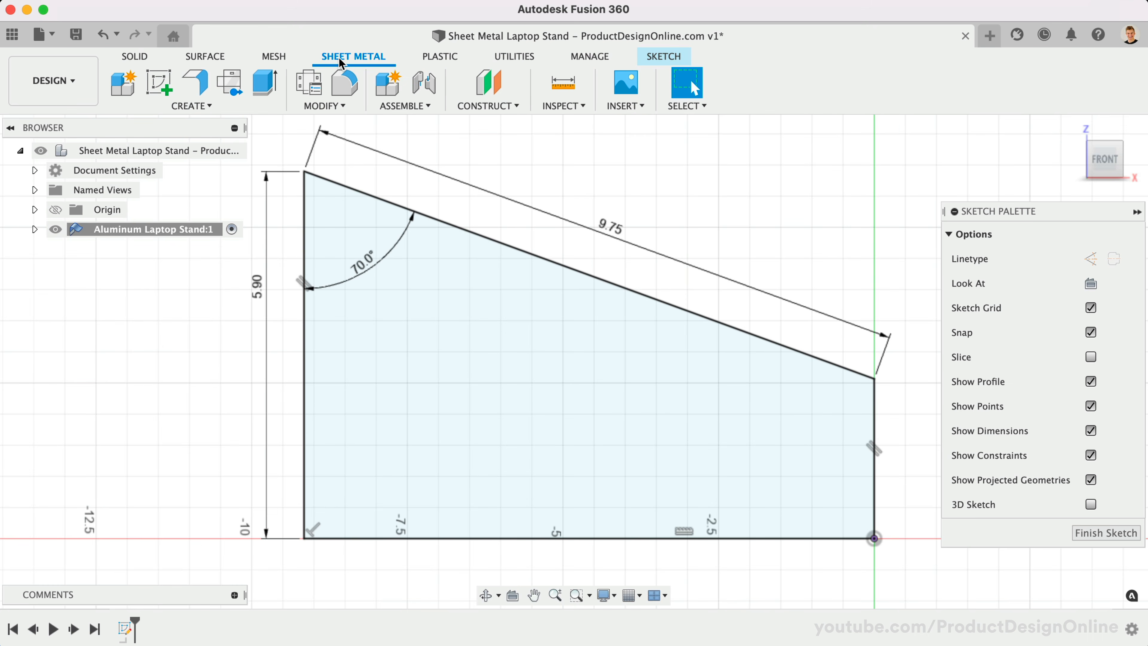
{"action": "left_click", "coordinate": [194, 83]}
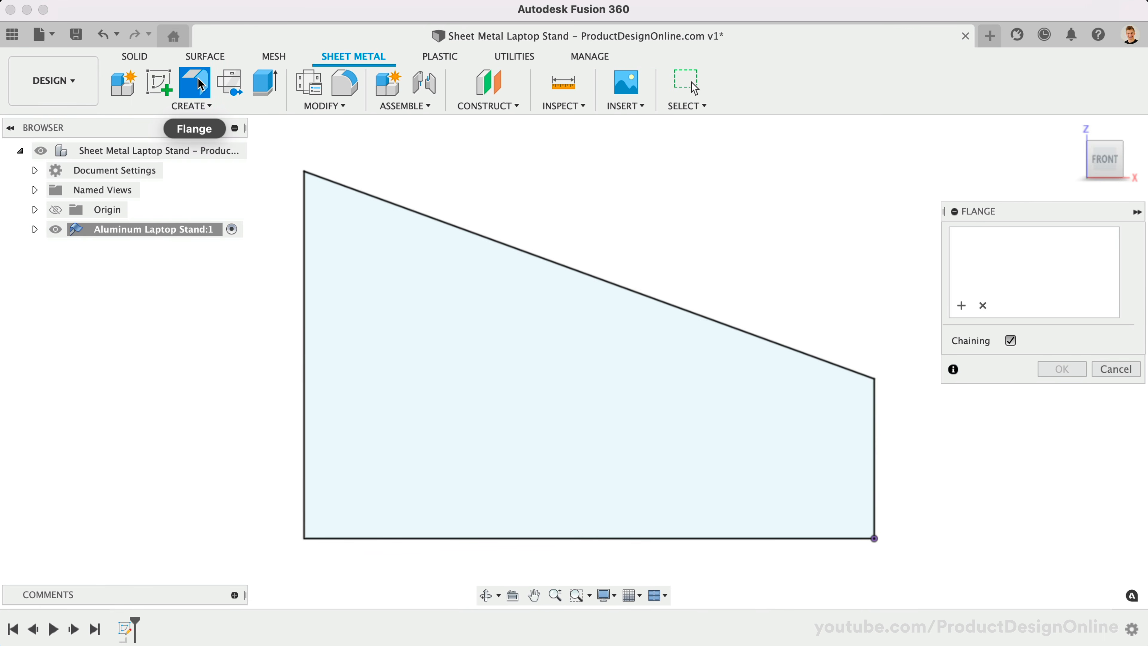
{"action": "left_click", "coordinate": [420, 234]}
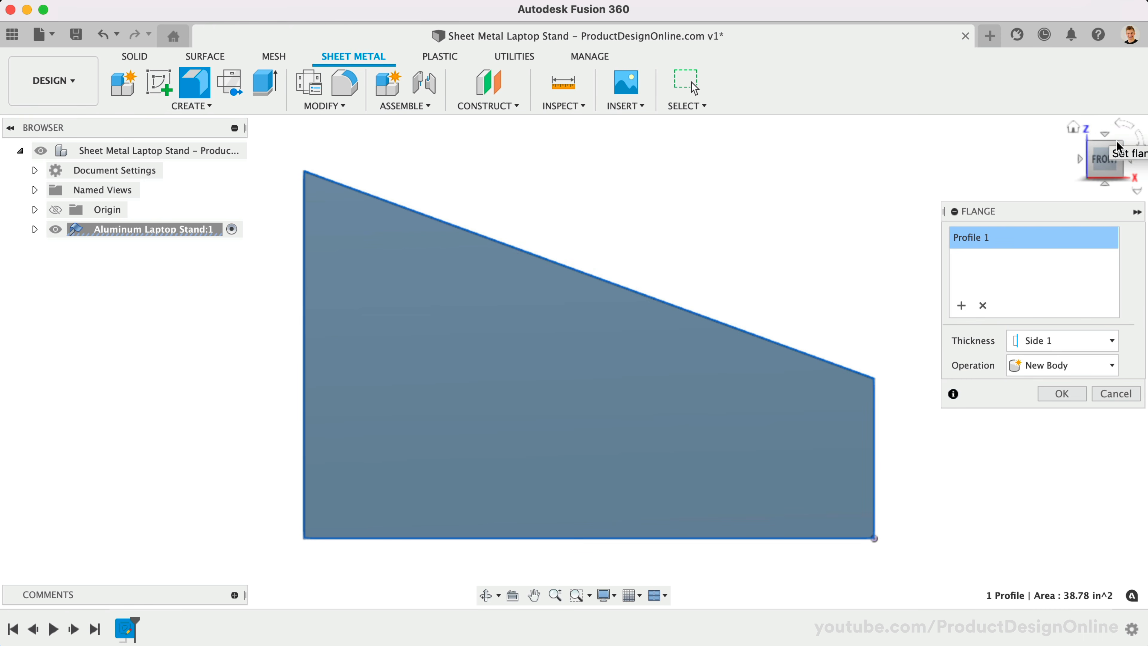
{"action": "left_click_drag", "start_coordinate": [1116, 148], "coordinate": [1068, 181]}
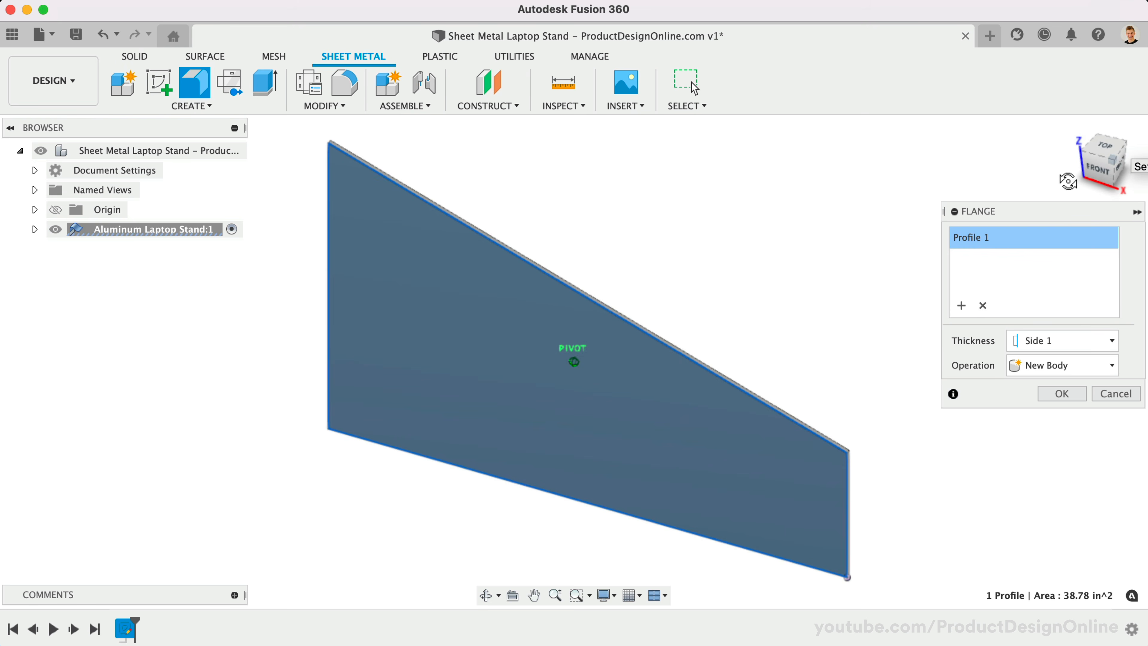
{"action": "left_click_drag", "start_coordinate": [1002, 216], "coordinate": [933, 211]}
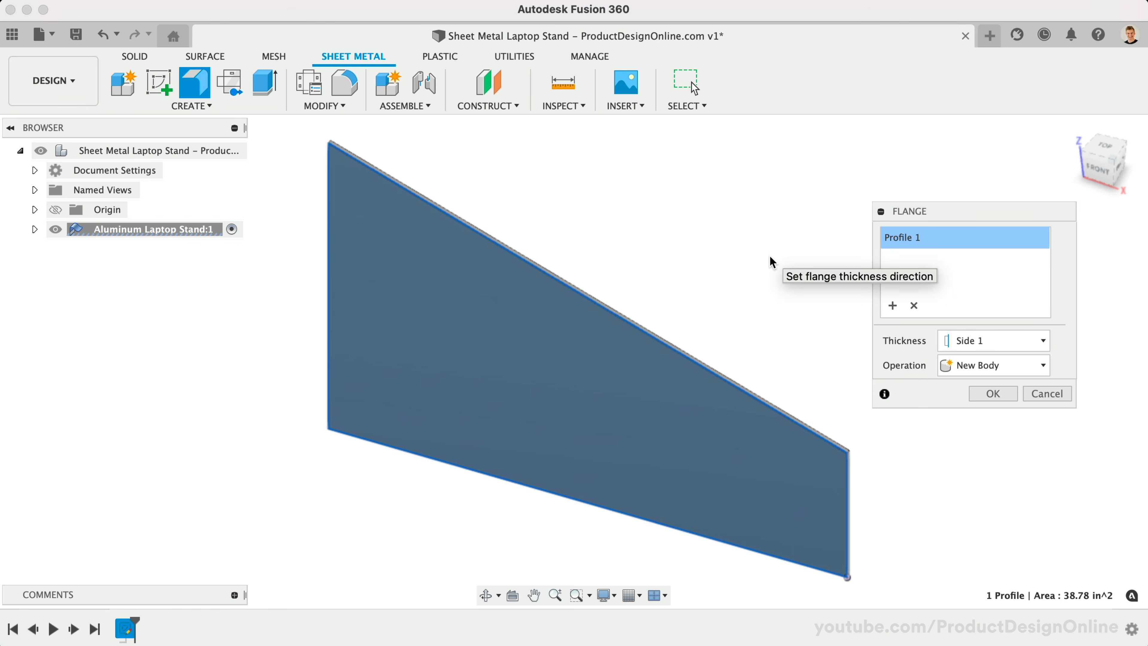
Try the Symmetric thickness direction for the base flange and inspect it edge-on from the right side.
{"action": "left_click", "coordinate": [965, 340]}
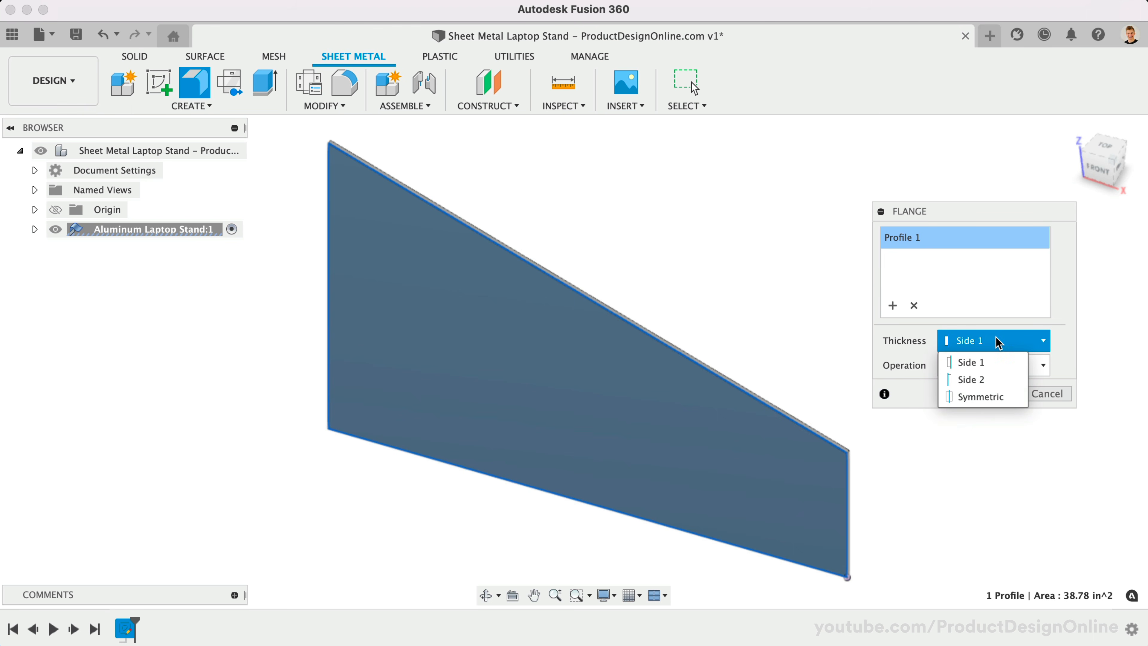
{"action": "left_click", "coordinate": [998, 396]}
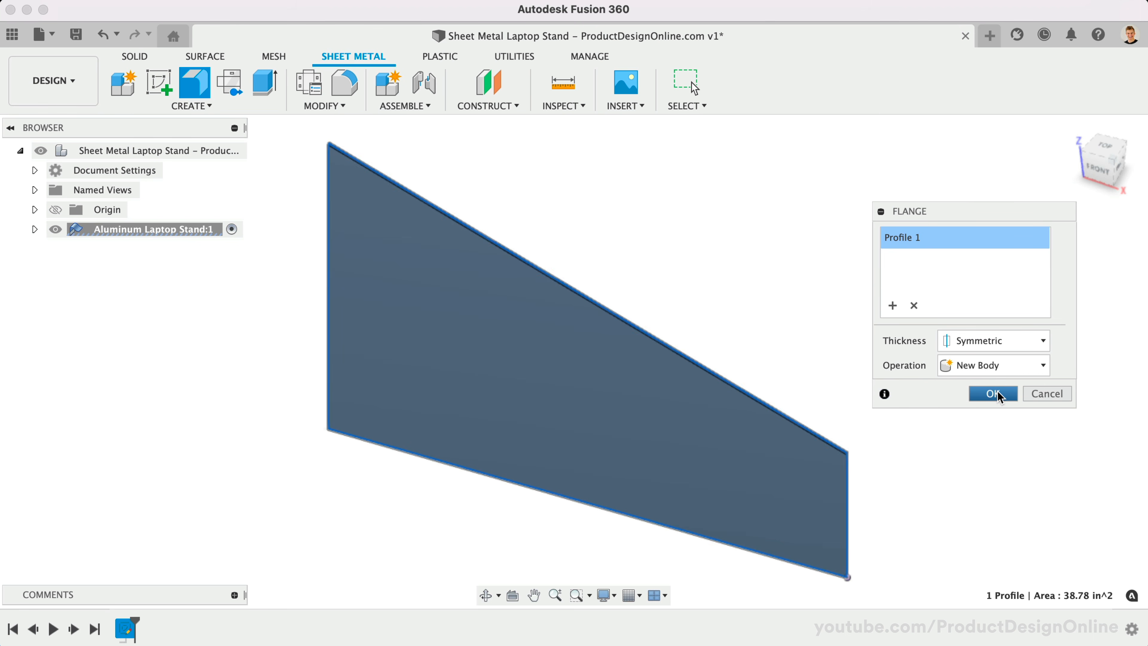
{"action": "left_click", "coordinate": [1095, 166]}
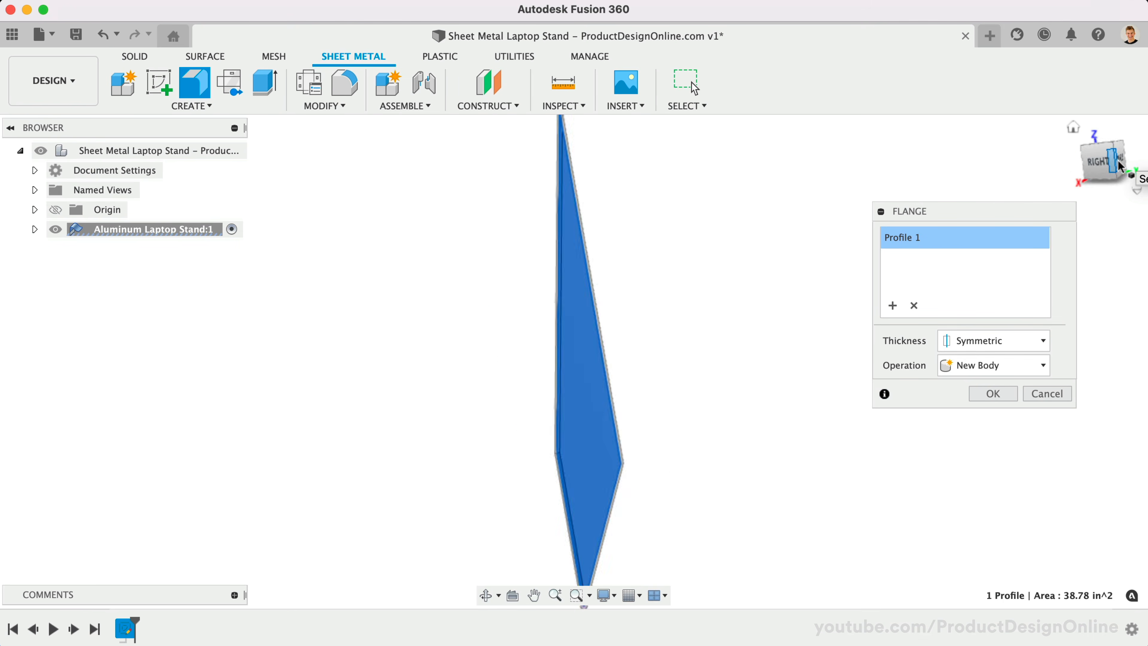
{"action": "left_click", "coordinate": [1095, 167]}
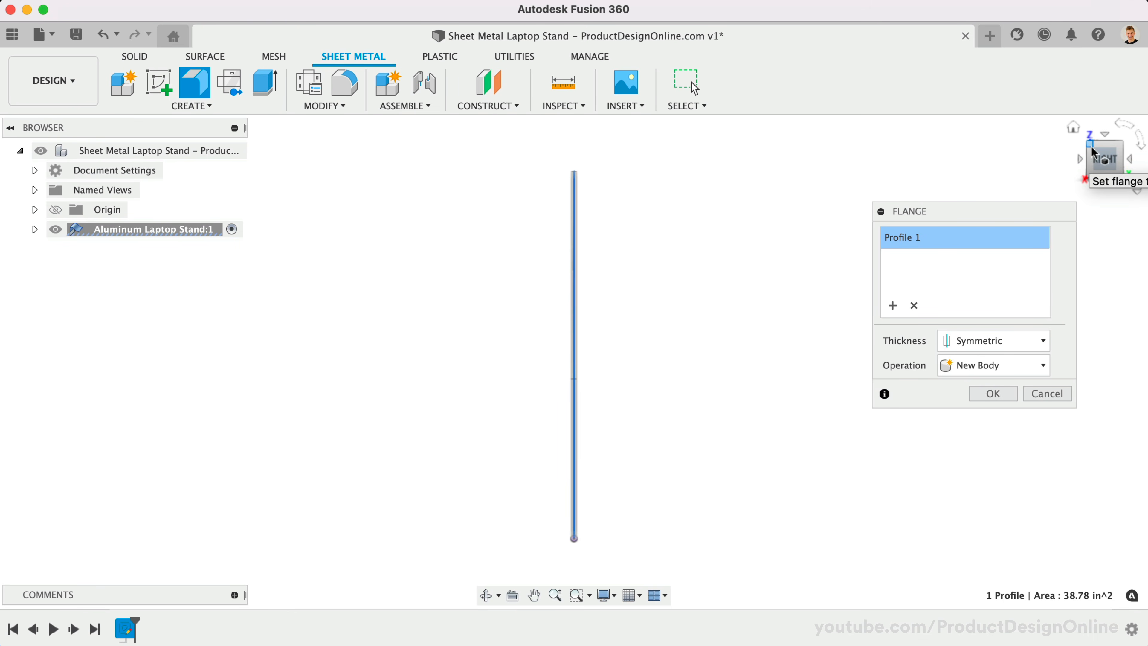
{"action": "left_click", "coordinate": [1084, 149]}
Set the base flange's thickness direction to Side 1 and create it as a new body.
{"action": "left_click", "coordinate": [976, 342]}
{"action": "left_click", "coordinate": [971, 361]}
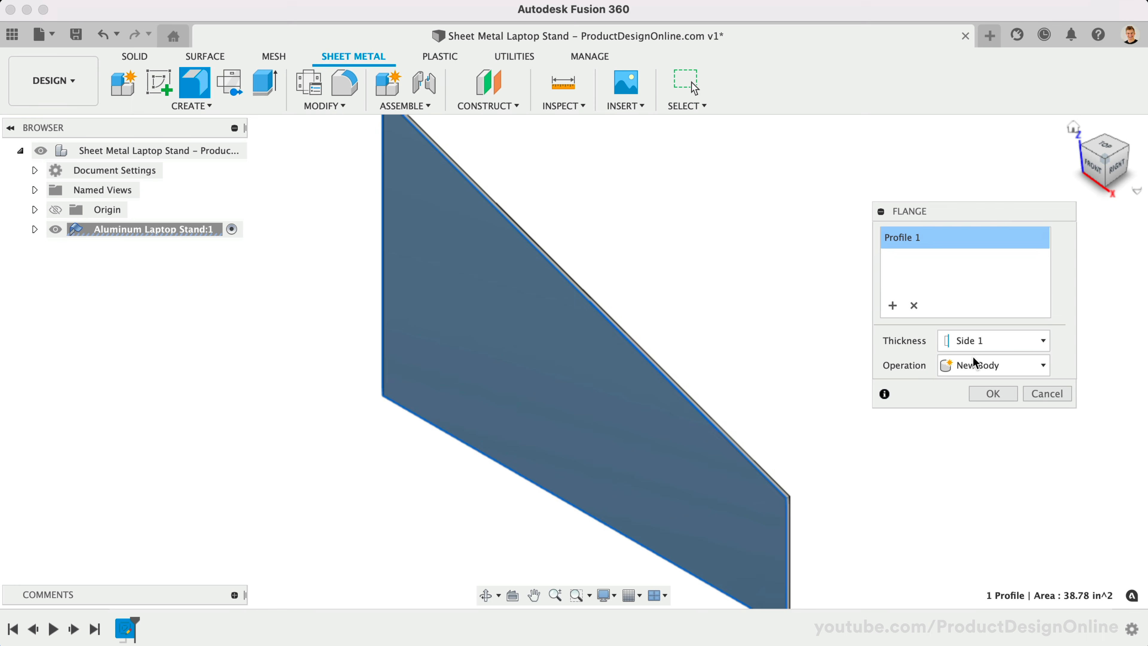
{"action": "left_click", "coordinate": [976, 392]}
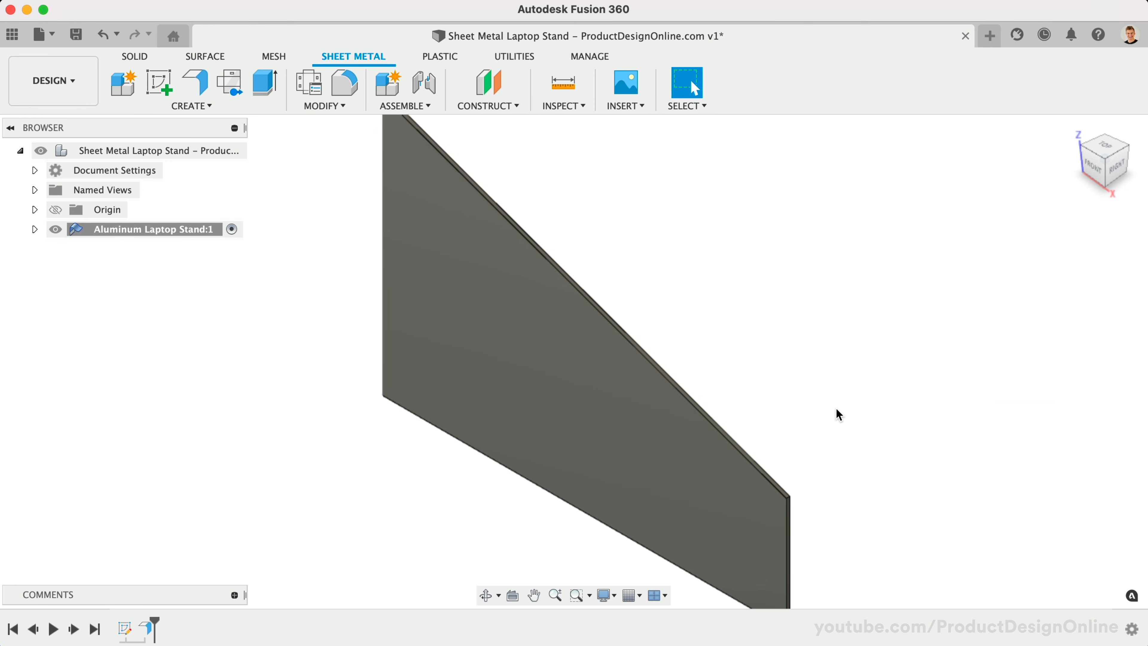
{"action": "scroll", "coordinate": [835, 408], "scroll_direction": "down", "scroll_amount": 2}
{"action": "scroll", "coordinate": [835, 407], "scroll_direction": "right", "scroll_amount": 3}
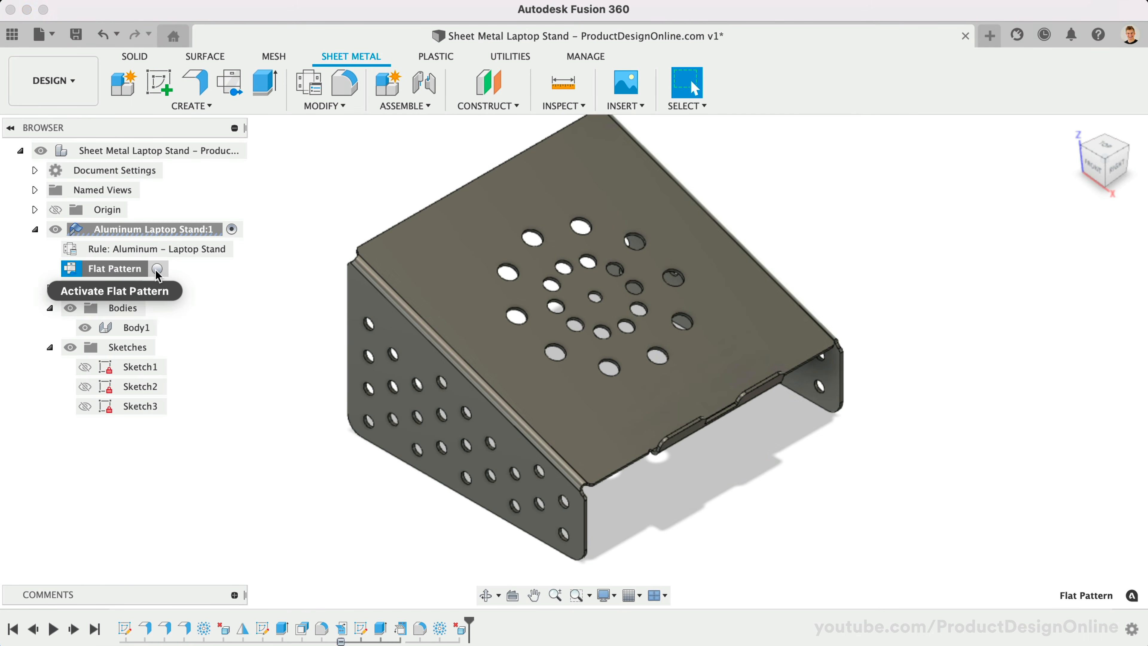
{"action": "left_click", "coordinate": [157, 269]}
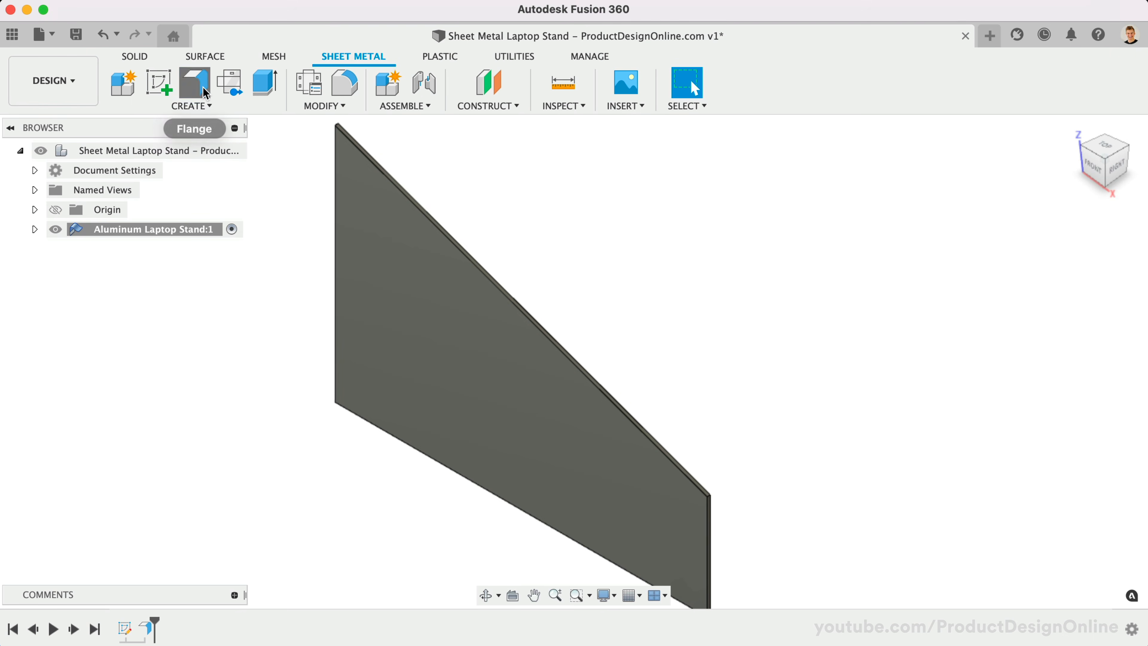
Start a full-edge flange along the side panel's sloped top edge with a 5 in height and 90 degree angle.
{"action": "left_click", "coordinate": [193, 84]}
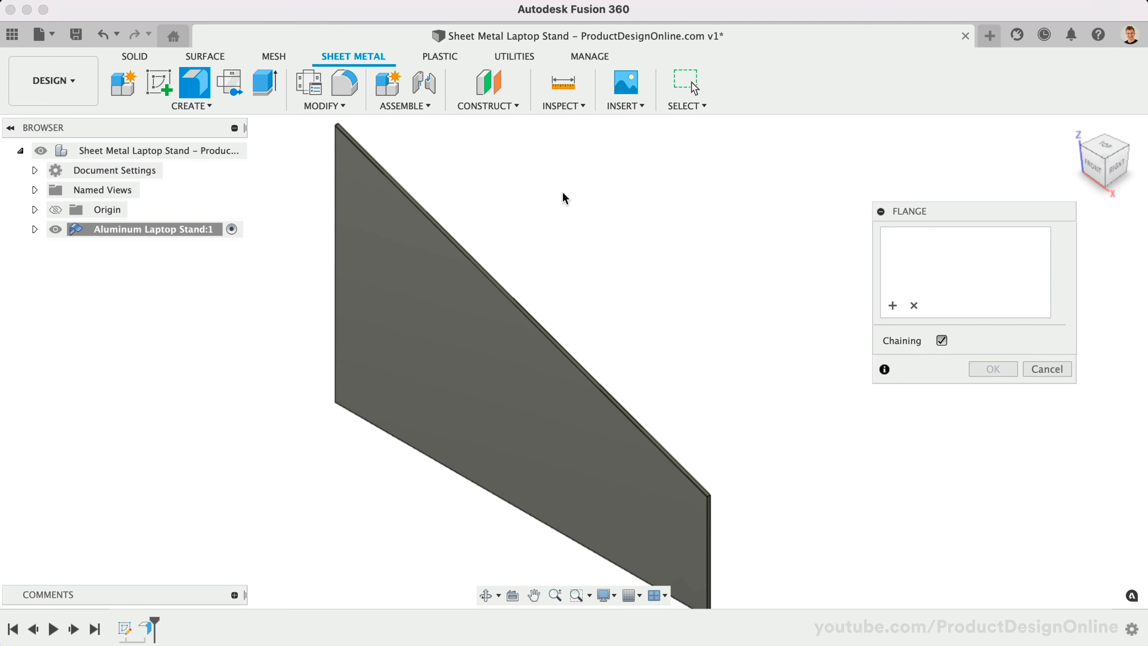
{"action": "left_click", "coordinate": [617, 400]}
{"action": "left_click_drag", "start_coordinate": [525, 304], "coordinate": [675, 243]}
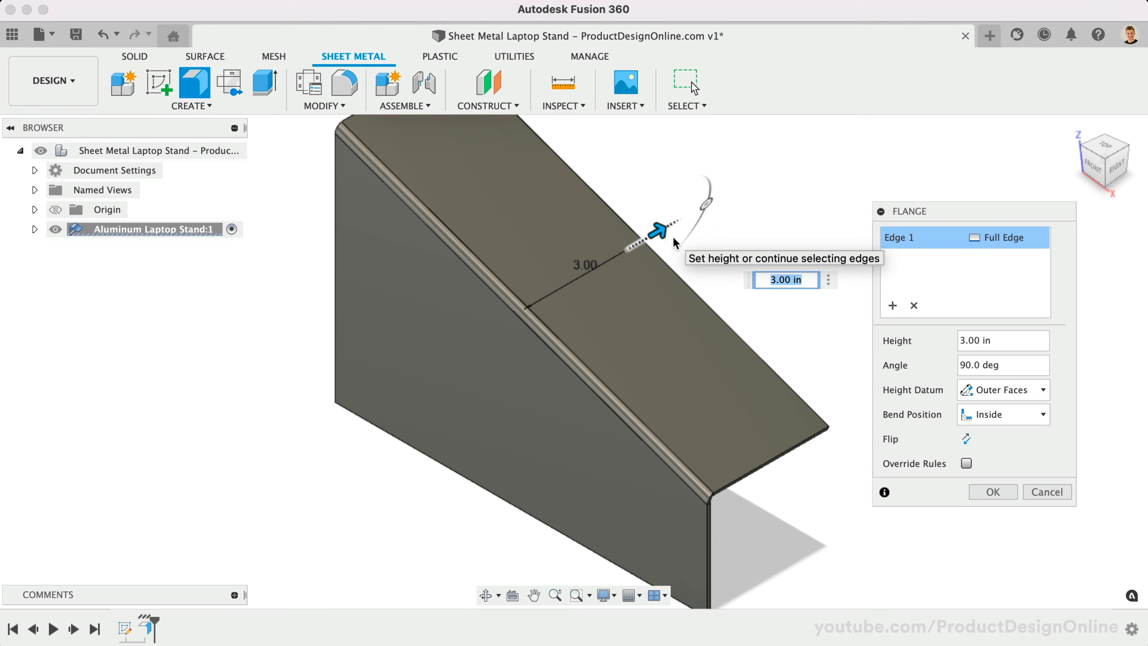
{"action": "type", "text": "5"}
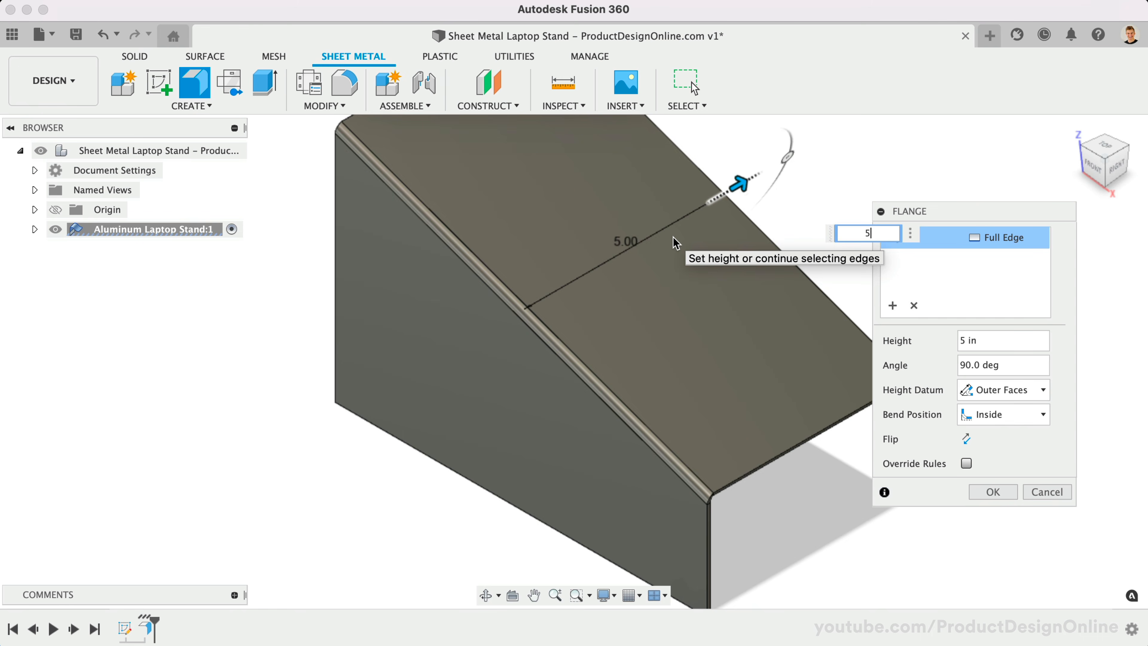
{"action": "middle_click_drag", "start_coordinate": [430, 329], "coordinate": [397, 344]}
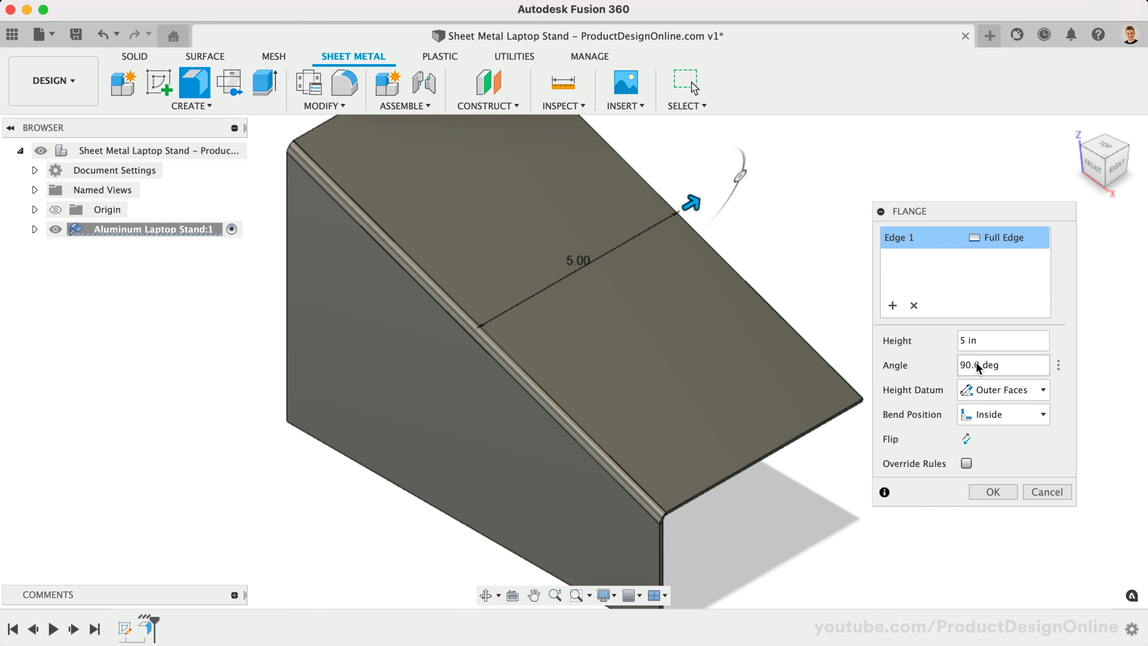
{"action": "mouse_move", "coordinate": [740, 176]}
{"action": "left_mouse_down"}
{"action": "mouse_move", "coordinate": [750, 246]}
{"action": "mouse_move", "coordinate": [768, 218]}
{"action": "mouse_move", "coordinate": [762, 175]}
{"action": "mouse_move", "coordinate": [749, 165]}
{"action": "left_mouse_up"}
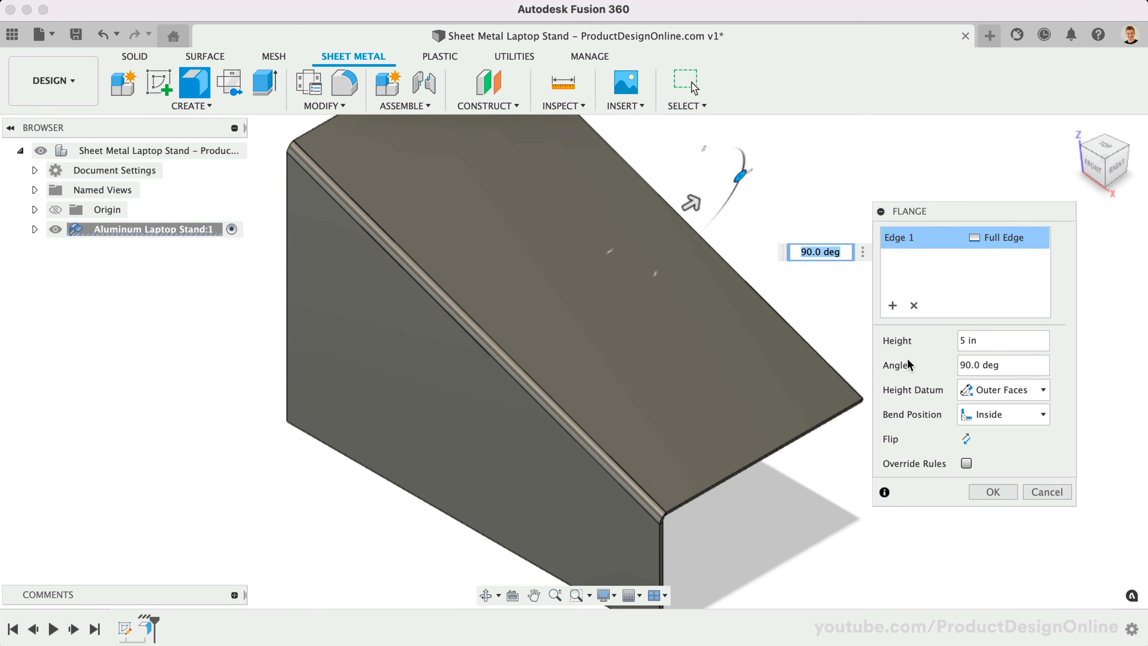
Try the Tangent To Bend height datum for the top flange and return it to Outer Faces.
{"action": "left_click", "coordinate": [996, 396]}
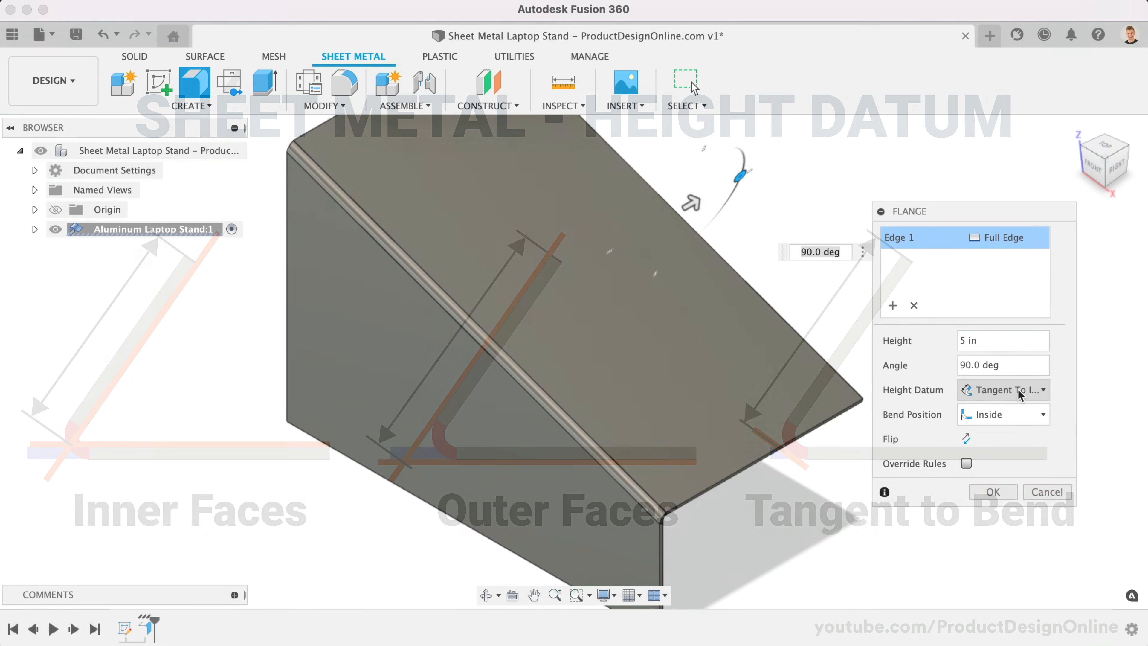
{"action": "left_click", "coordinate": [1012, 389]}
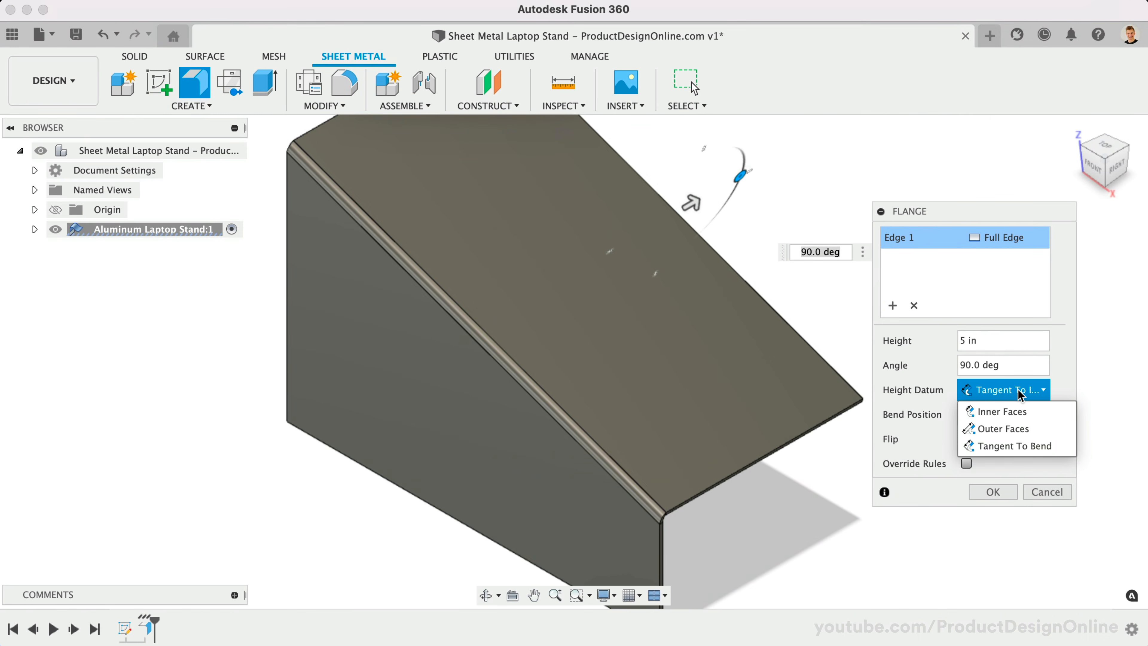
{"action": "left_click", "coordinate": [1035, 430]}
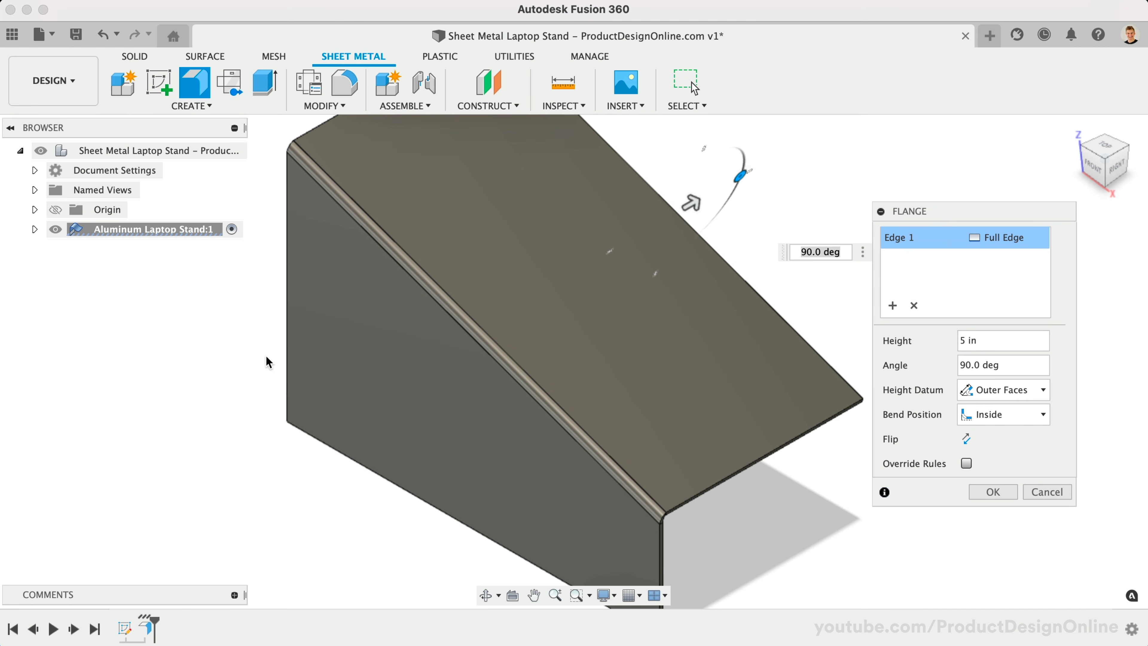
Show the laptop stand component's side profile sketch and examine the top flange's bend against it from the front.
{"action": "left_click", "coordinate": [35, 229]}
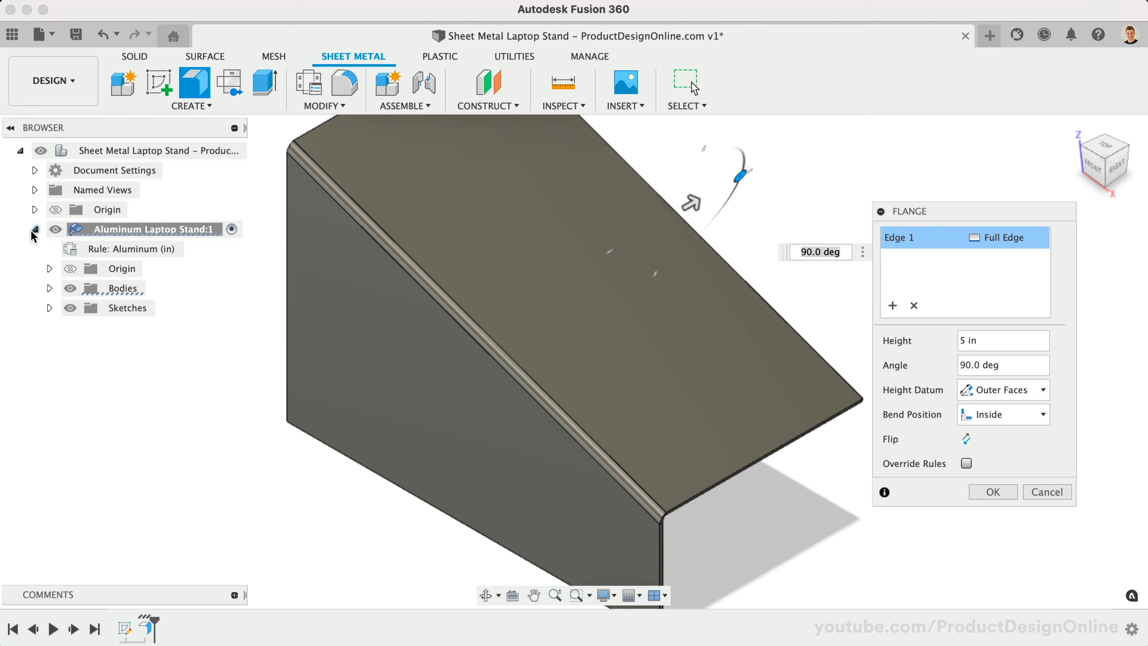
{"action": "left_click", "coordinate": [49, 308]}
{"action": "left_click", "coordinate": [85, 327]}
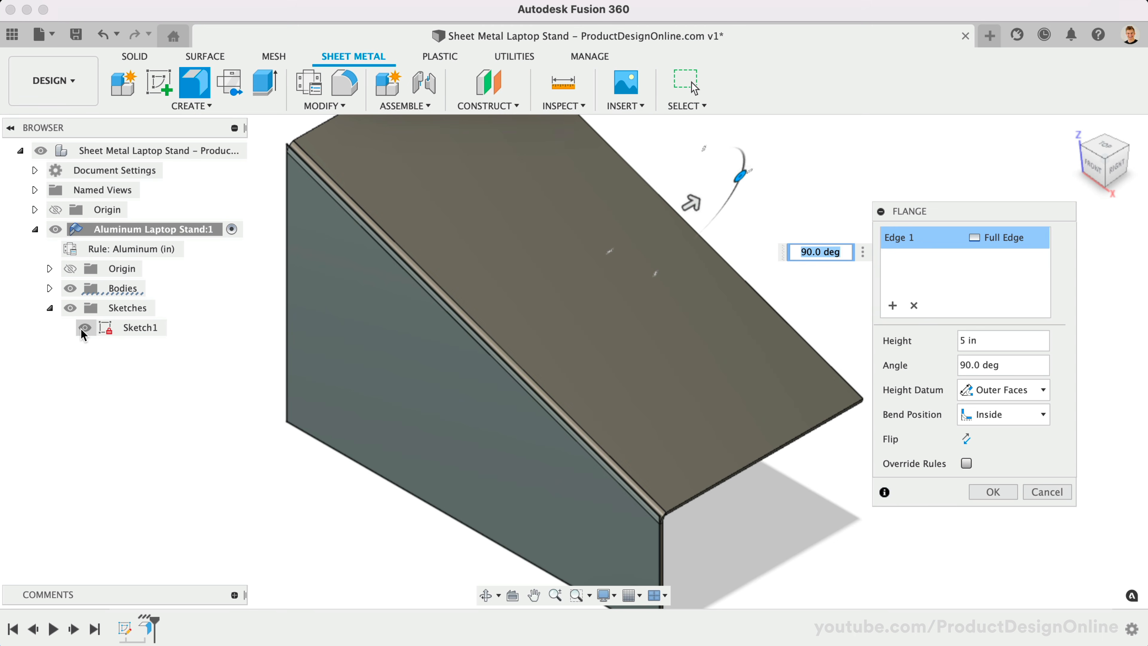
{"action": "left_click", "coordinate": [1096, 165]}
{"action": "scroll", "coordinate": [758, 379], "scroll_direction": "up", "scroll_amount": 3}
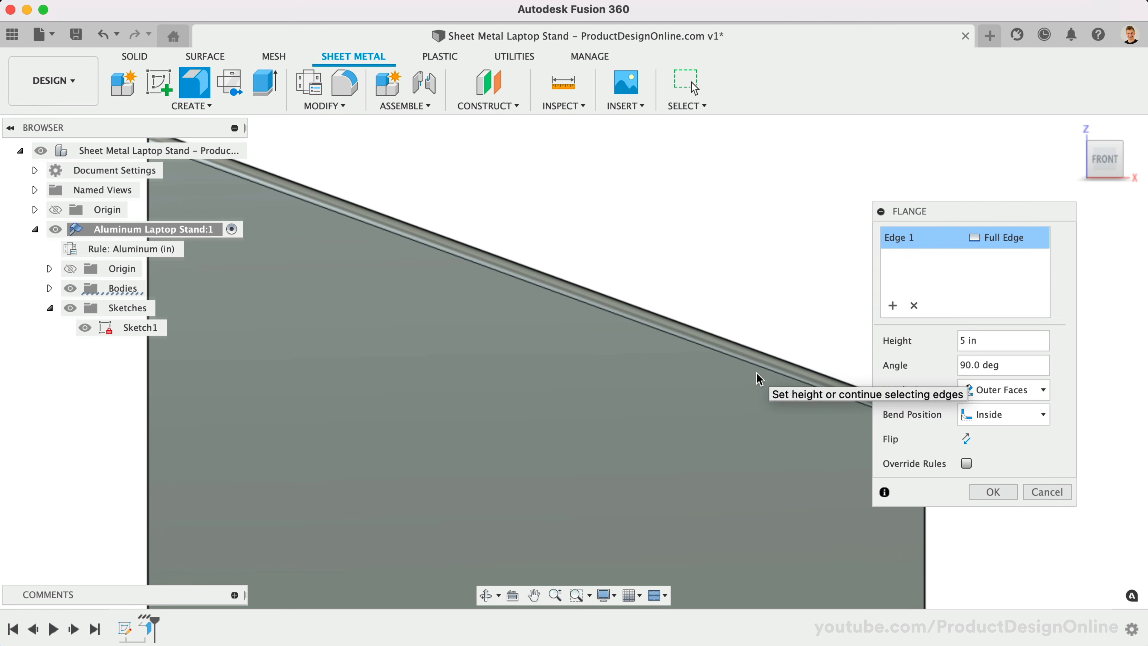
Compare the Outside and Adjacent bend positions for the top flange and return it to Inside.
{"action": "left_click", "coordinate": [1001, 414]}
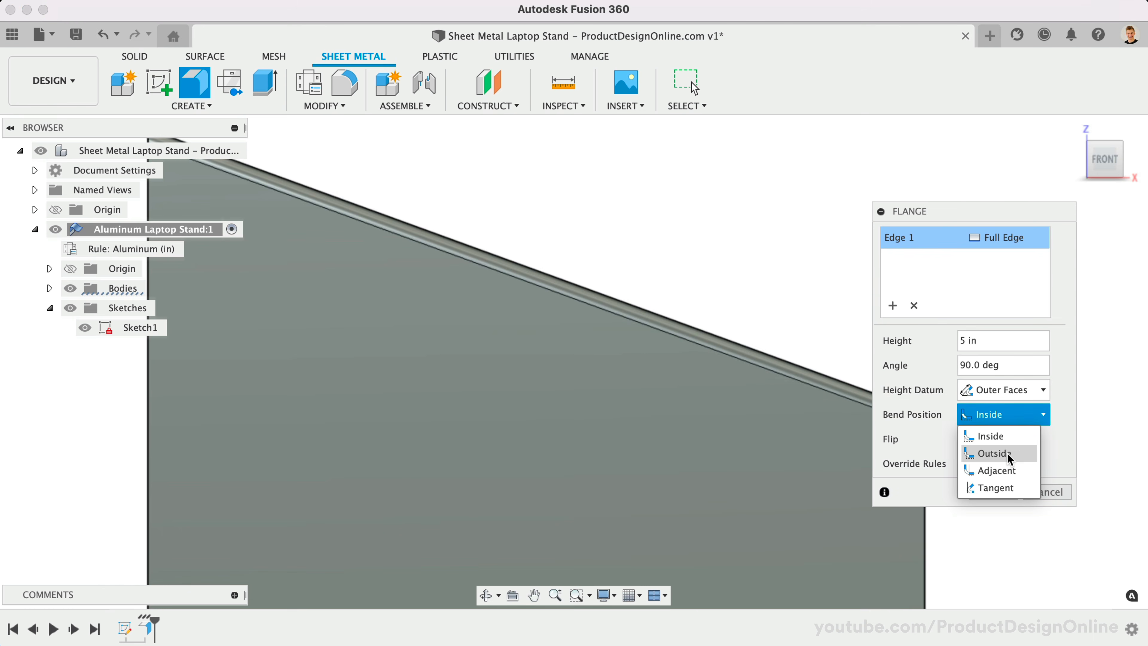
{"action": "left_click", "coordinate": [994, 454]}
{"action": "left_click_drag", "start_coordinate": [947, 210], "coordinate": [996, 233]}
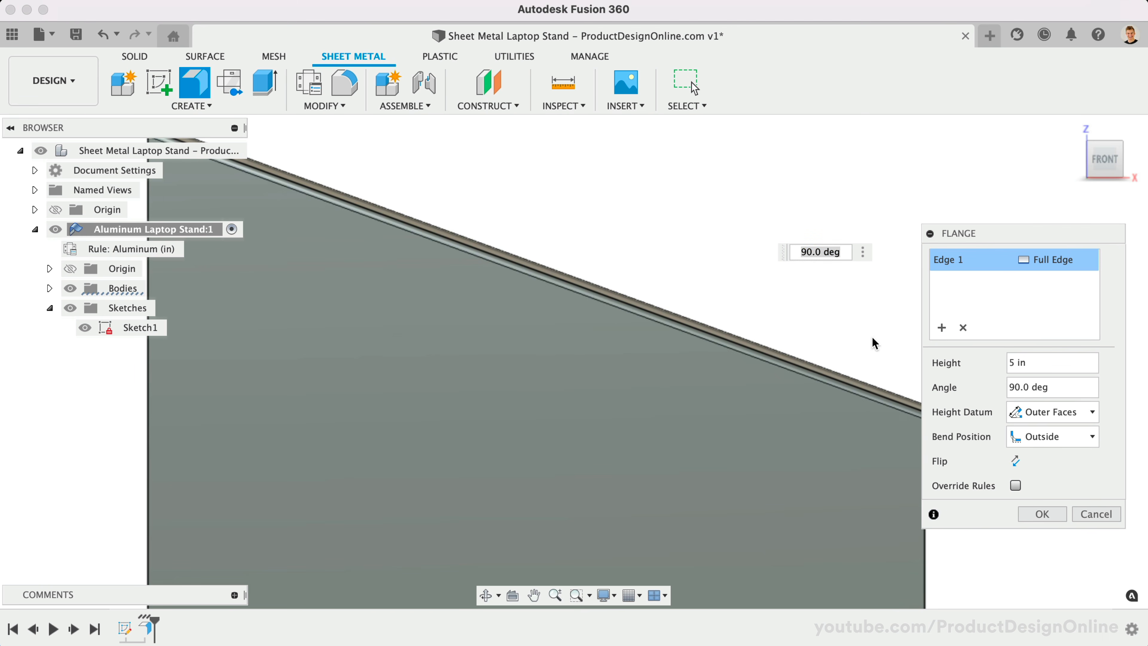
{"action": "left_click", "coordinate": [1011, 436]}
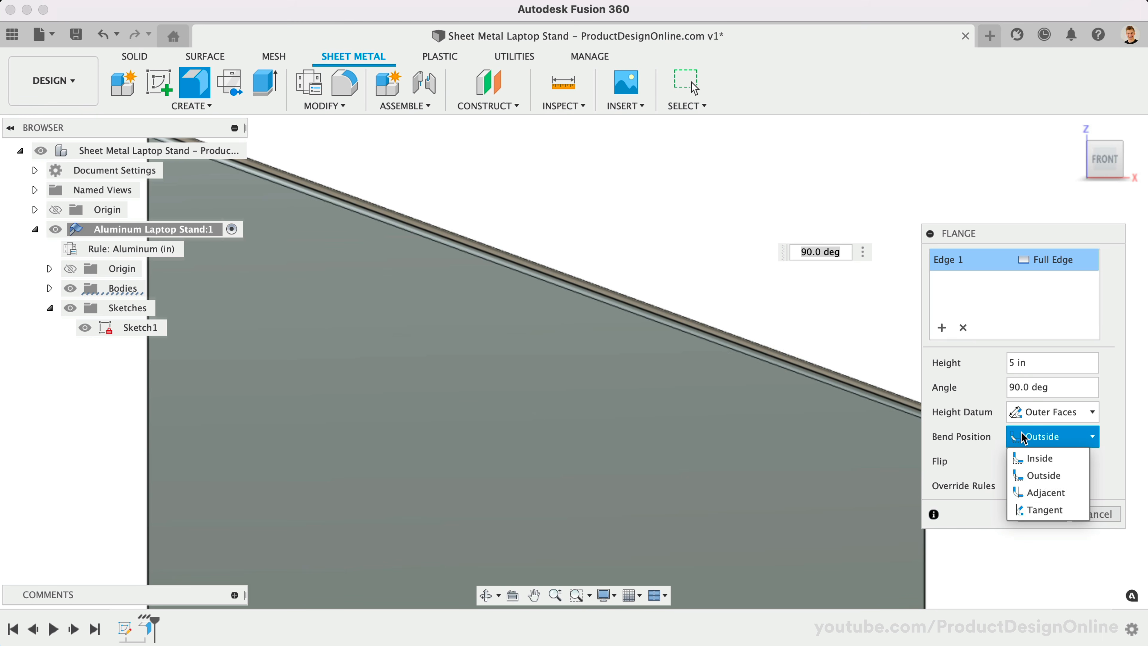
{"action": "left_click", "coordinate": [1031, 493]}
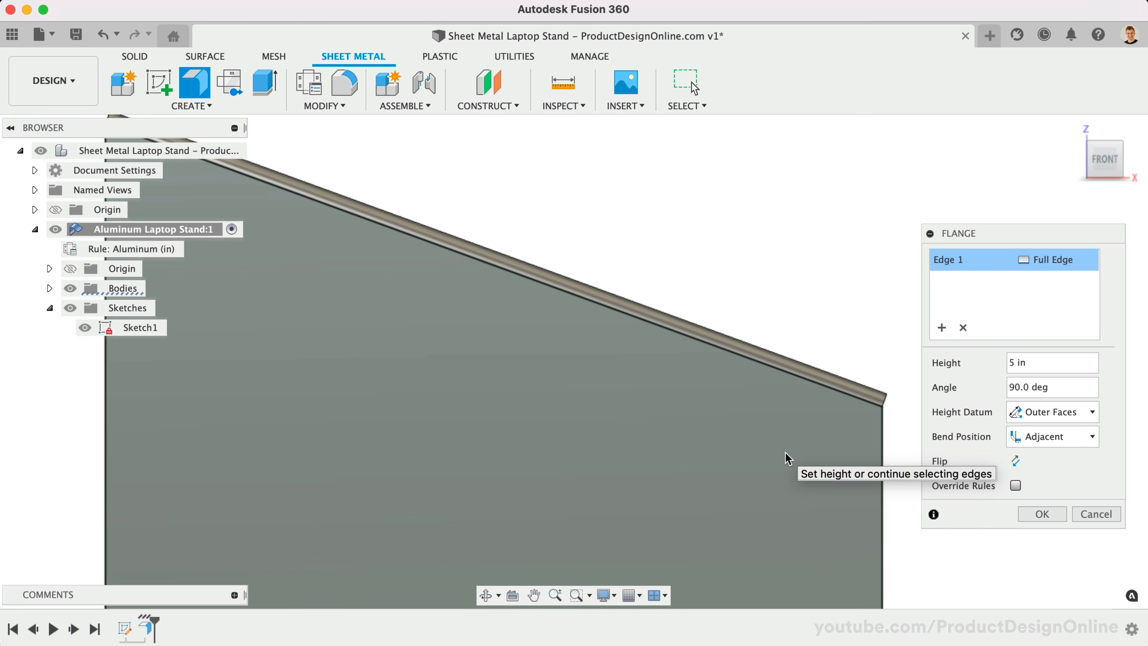
{"action": "left_click", "coordinate": [1017, 436]}
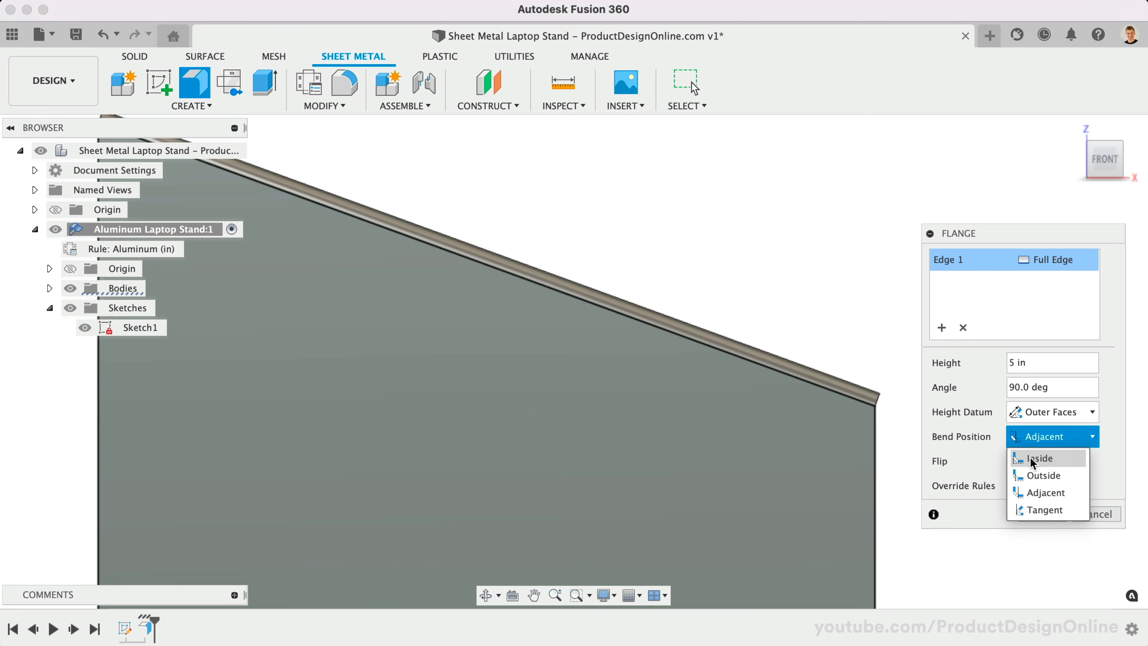
{"action": "left_click", "coordinate": [1033, 458]}
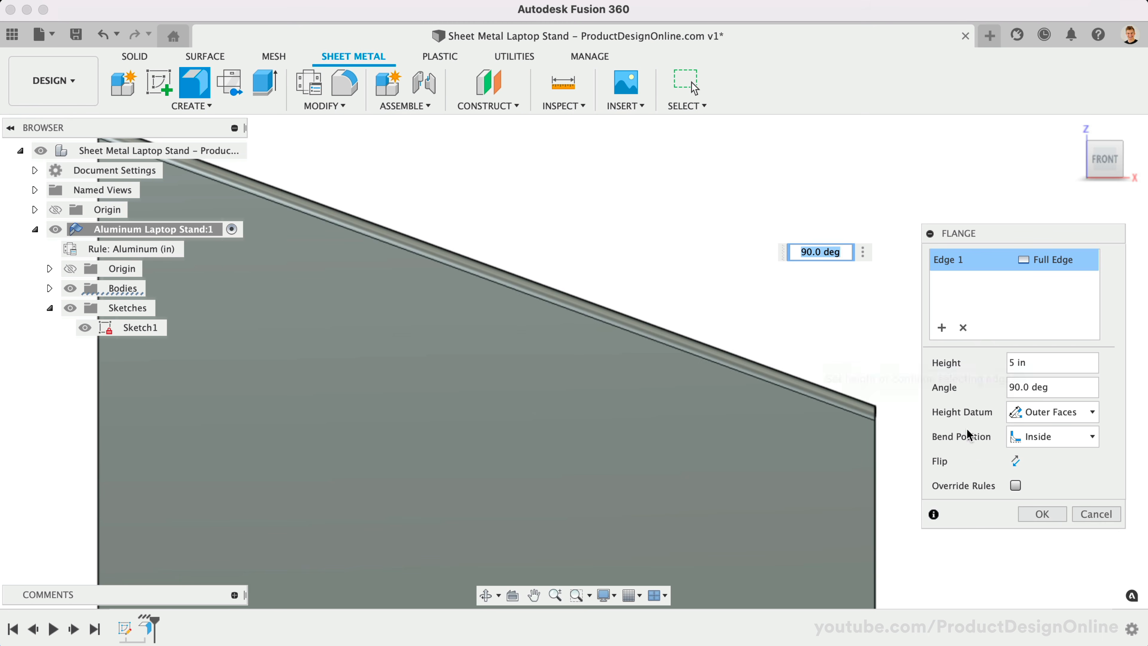
Try the Tangent bend position for the top flange and set it back to Inside.
{"action": "left_click", "coordinate": [1044, 436]}
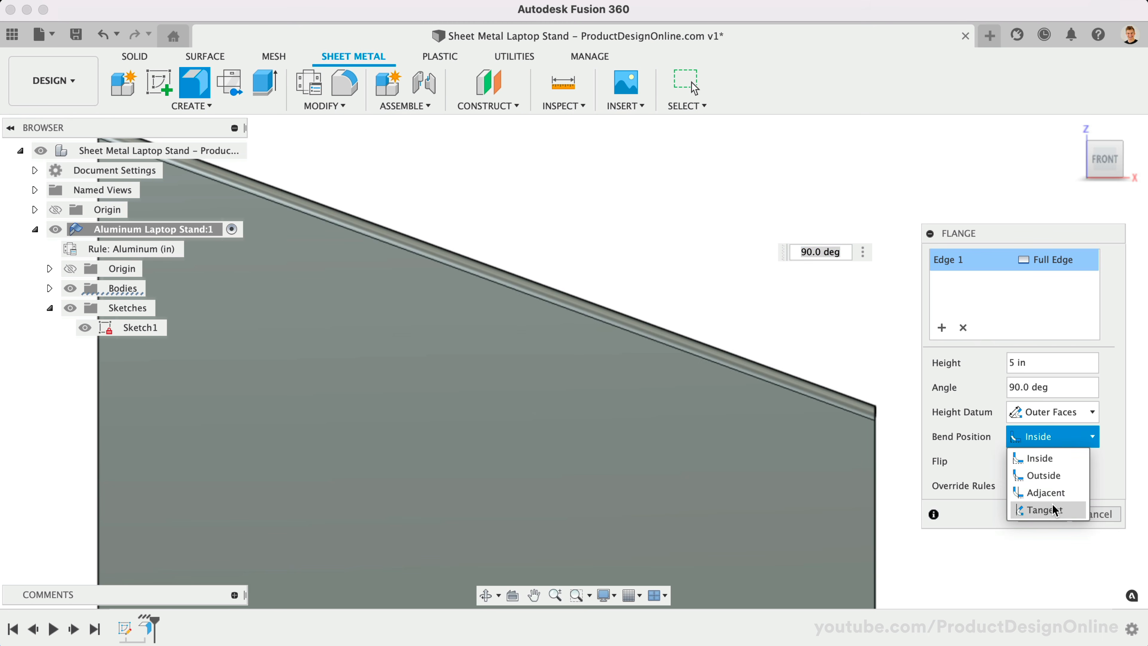
{"action": "left_click", "coordinate": [1043, 510]}
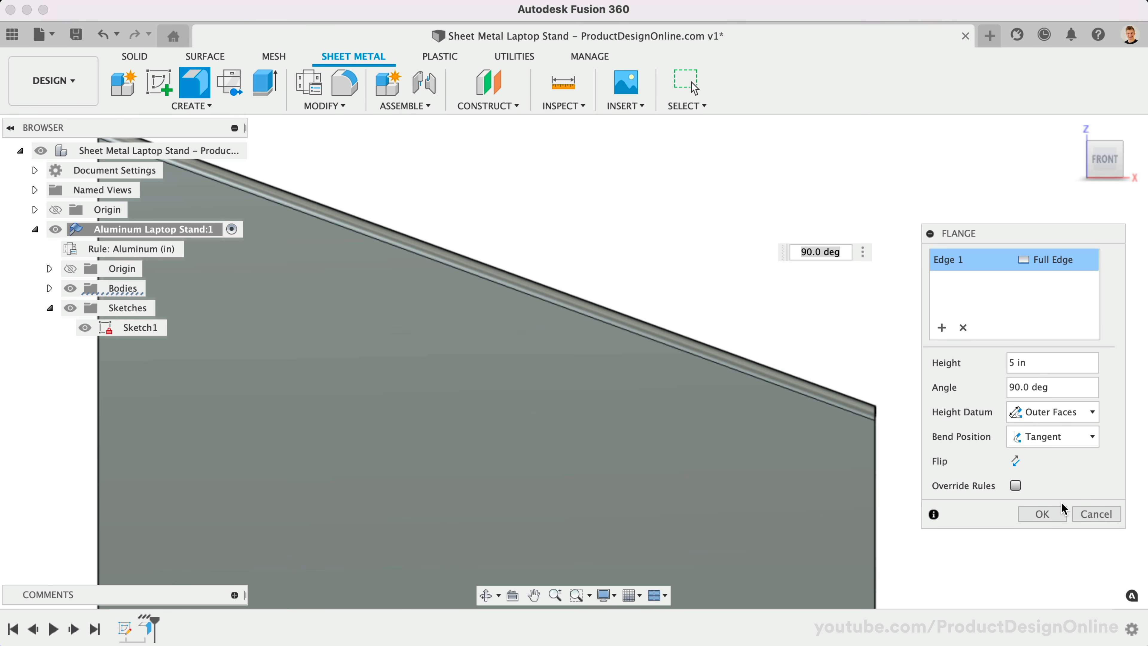
{"action": "left_click", "coordinate": [1070, 427]}
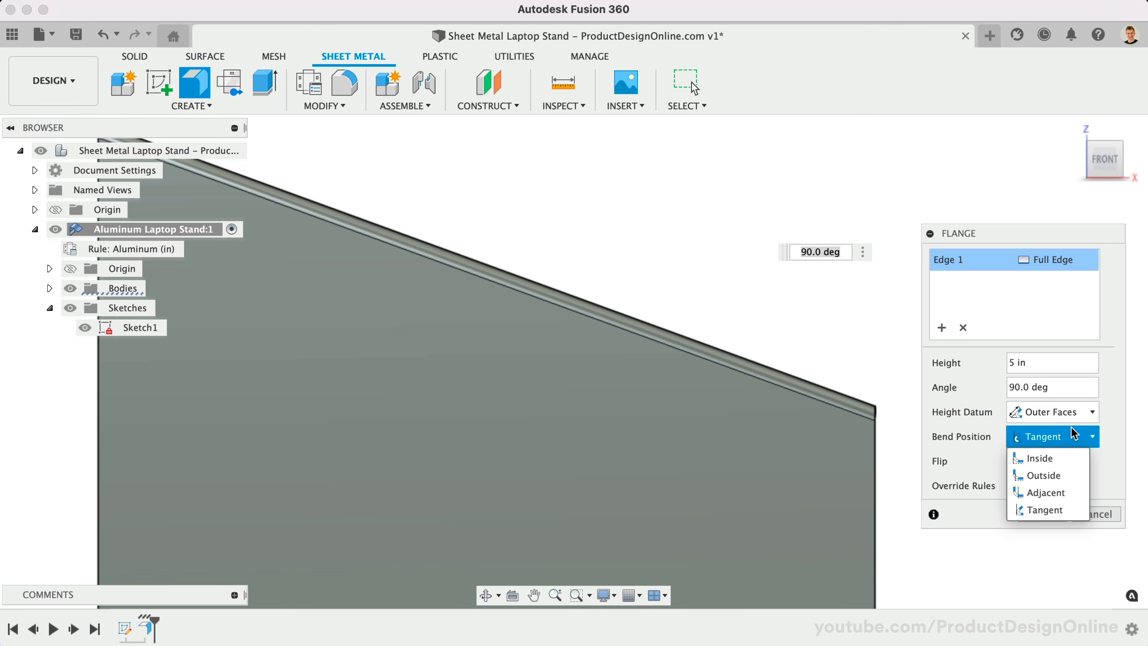
{"action": "left_click", "coordinate": [1065, 458]}
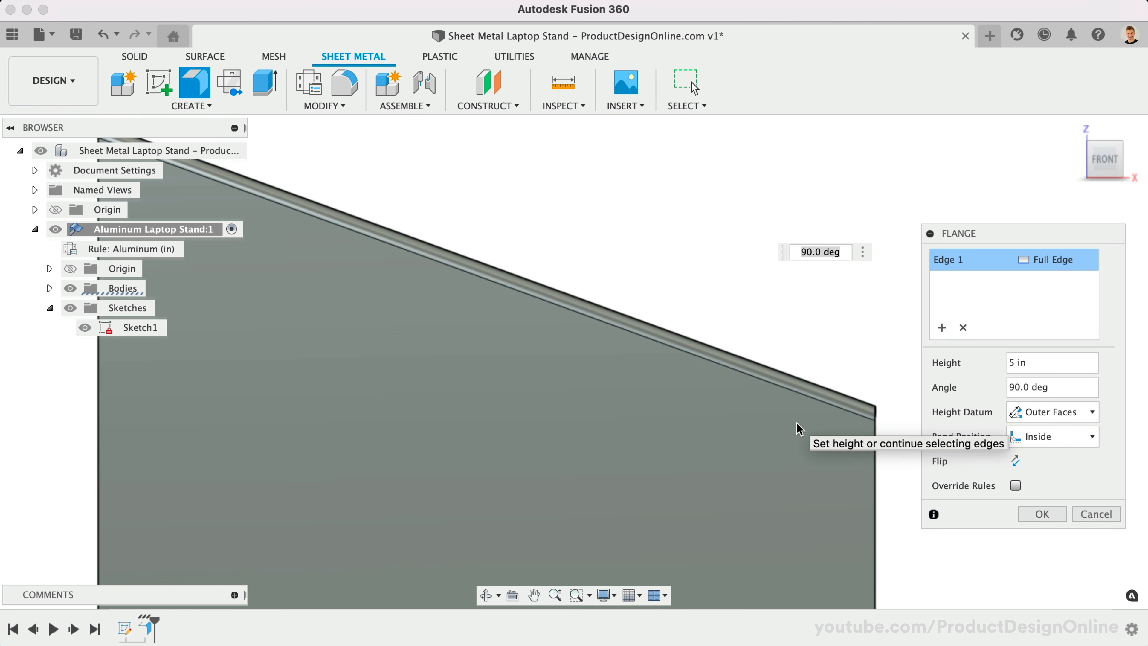
{"action": "scroll", "coordinate": [799, 428], "scroll_direction": "down", "scroll_amount": 3}
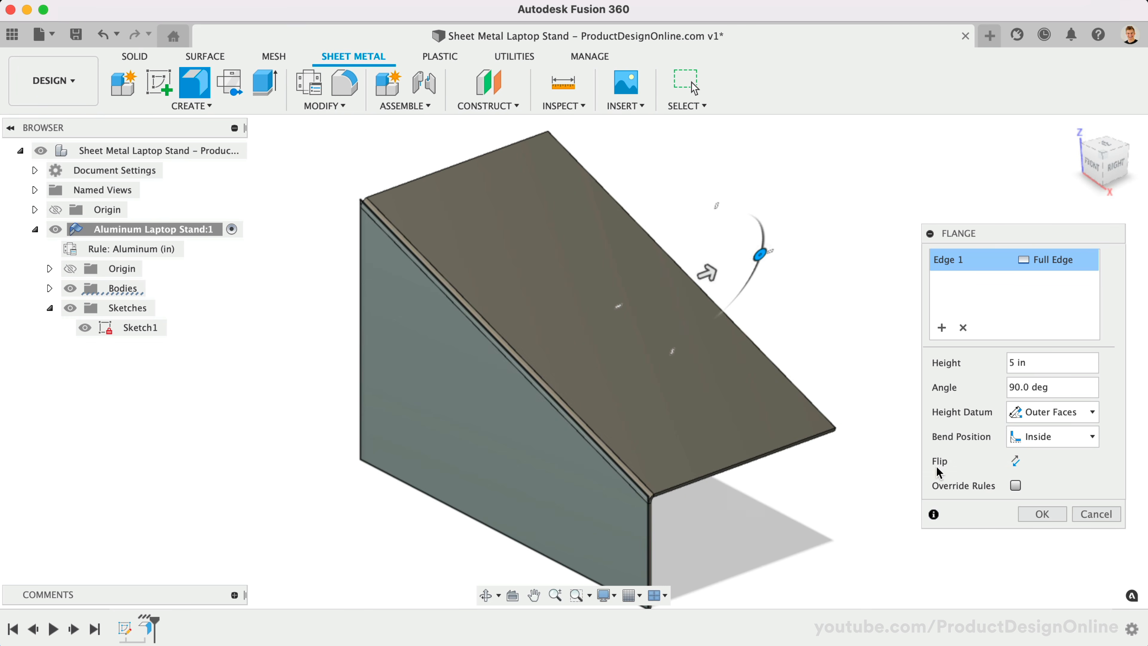
Flip the top flange to the opposite direction for comparison and restore its original direction.
{"action": "left_click", "coordinate": [1016, 461]}
{"action": "left_click", "coordinate": [1016, 461]}
{"action": "left_click", "coordinate": [1016, 461]}
{"action": "left_click", "coordinate": [1015, 460]}
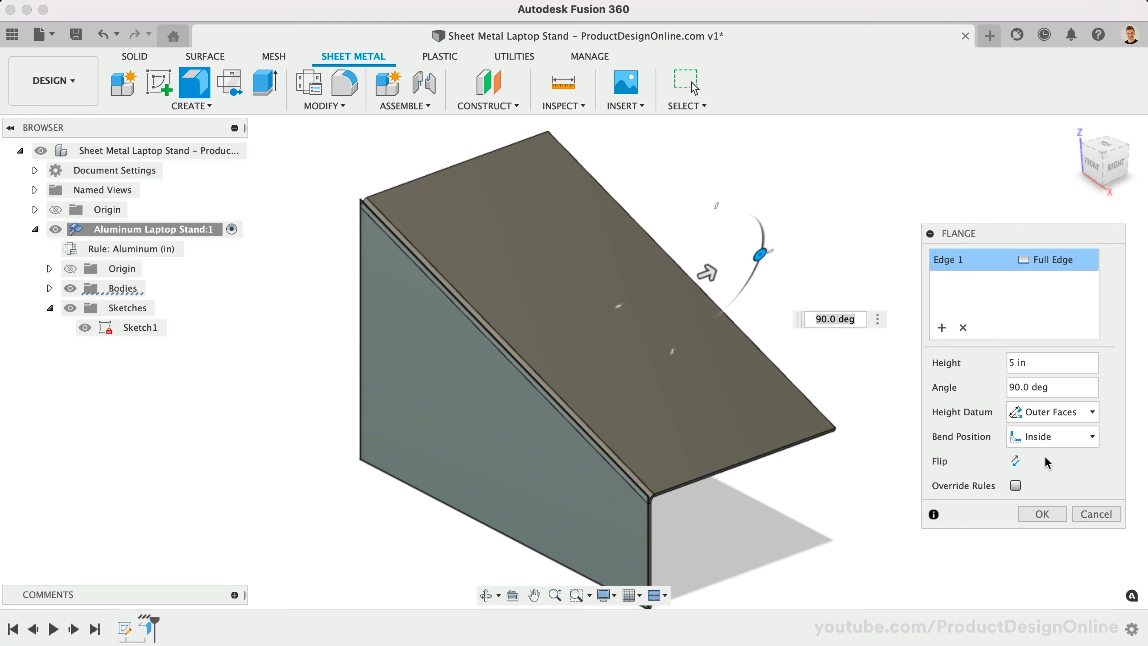
Check the top flange's rule override options, leave the overrides off and create the flange.
{"action": "left_click_drag", "start_coordinate": [1029, 236], "coordinate": [1024, 216]}
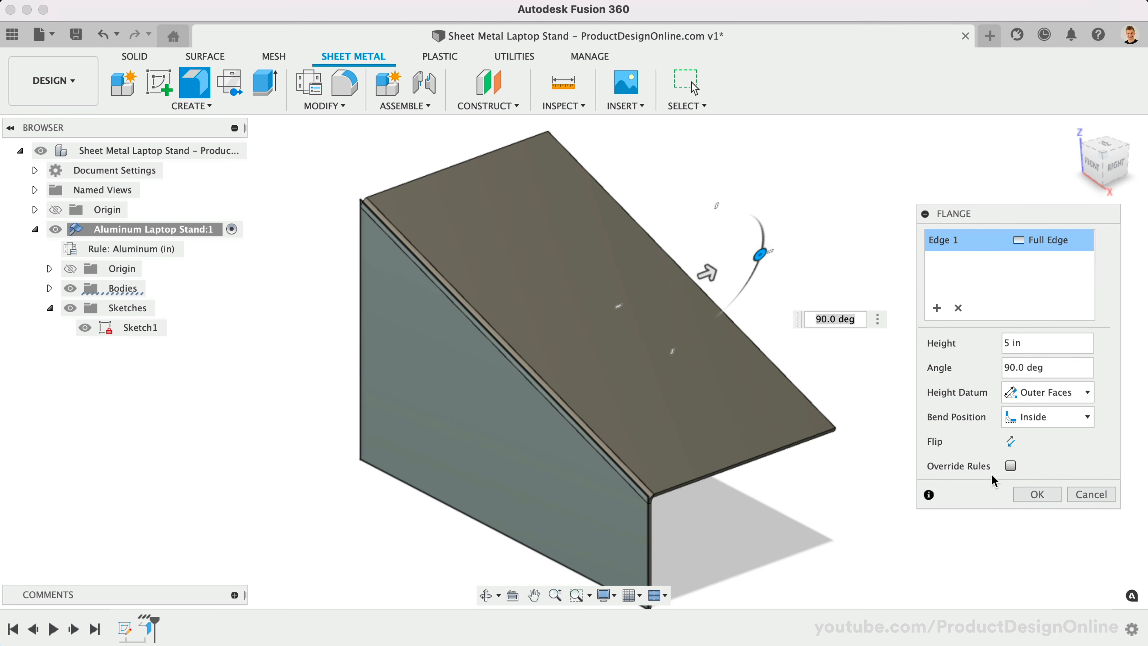
{"action": "left_click", "coordinate": [1010, 466]}
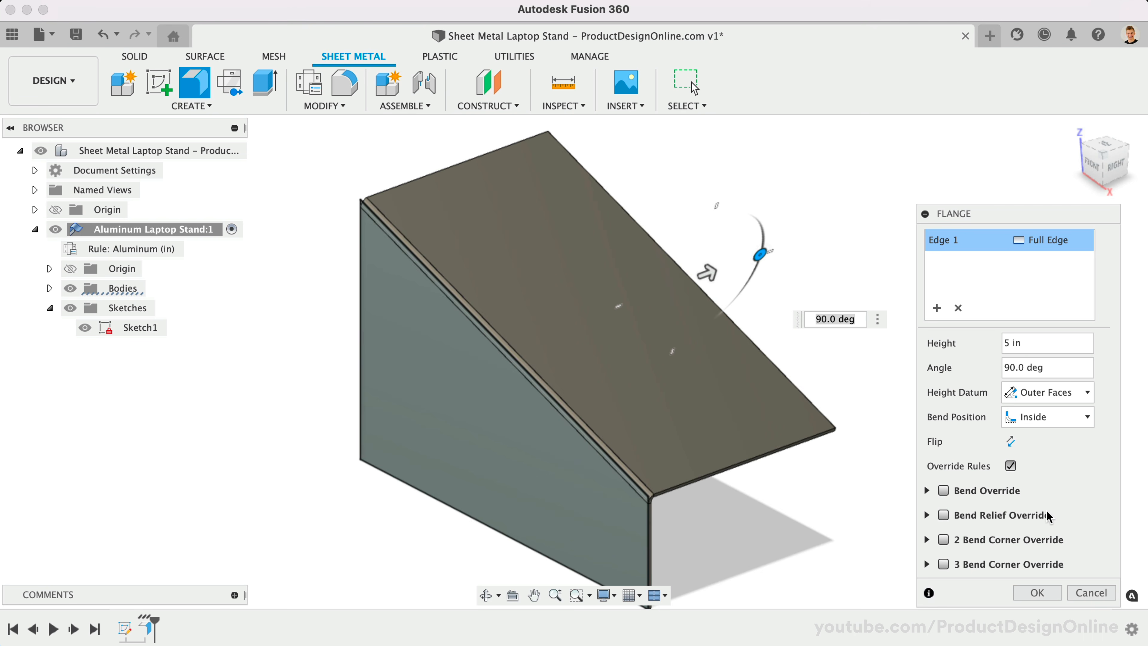
{"action": "left_click", "coordinate": [1010, 466]}
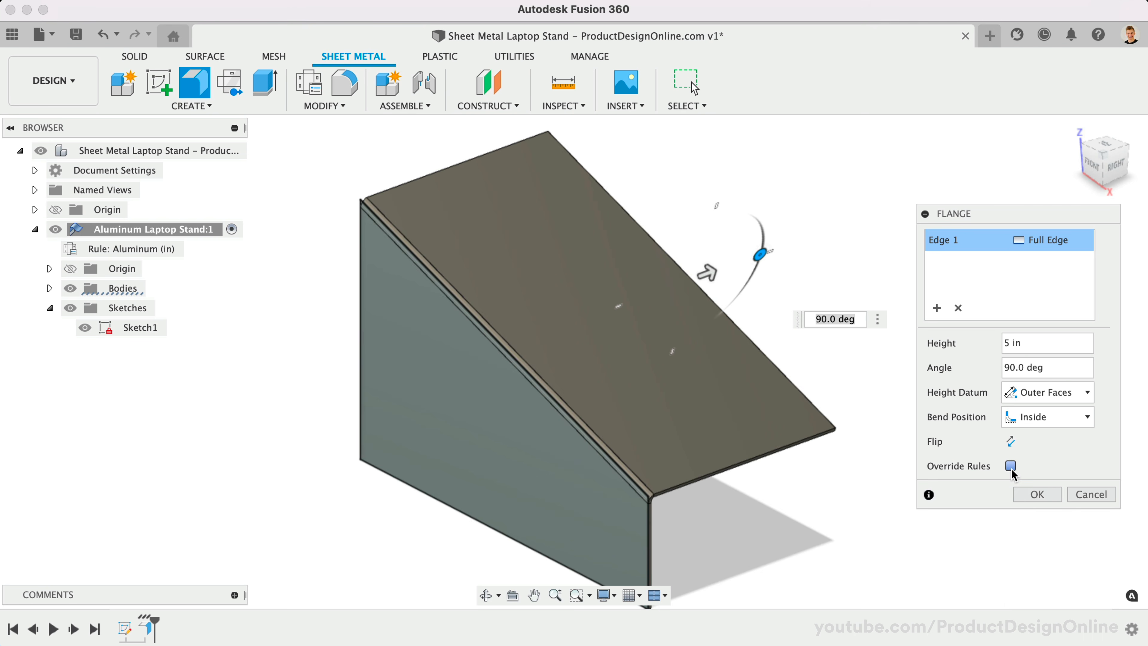
{"action": "left_click", "coordinate": [1035, 494]}
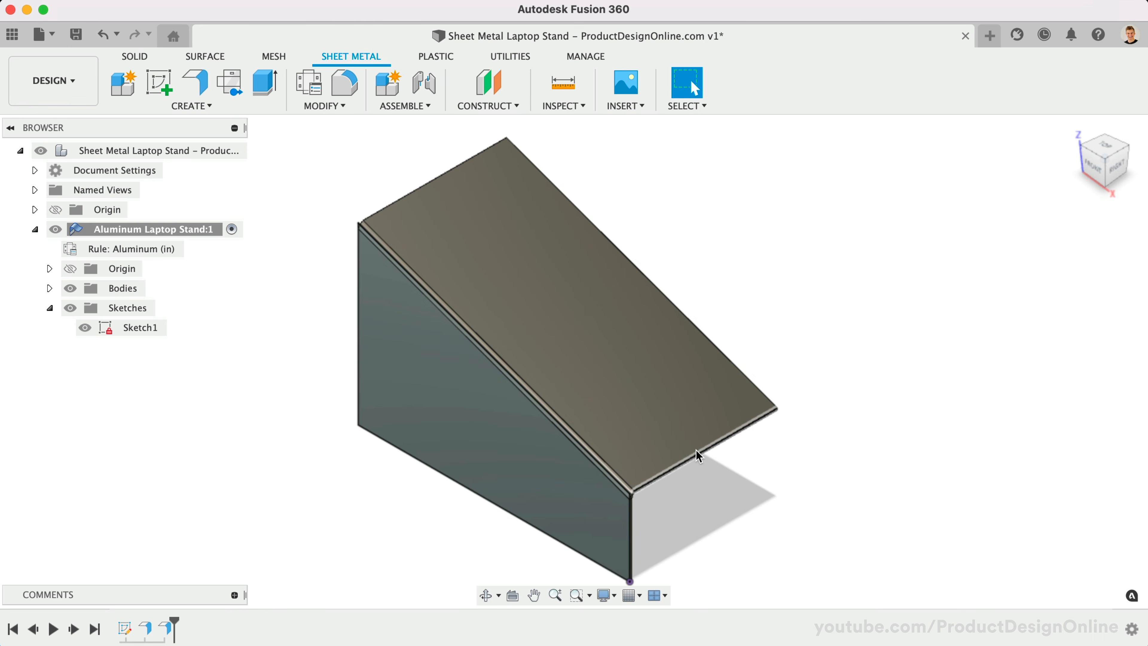
Start a flange on the sloped top's lower front edge with a Two Side extent, Distance1 0 in and Distance2 2.5 in.
{"action": "left_click", "coordinate": [698, 454]}
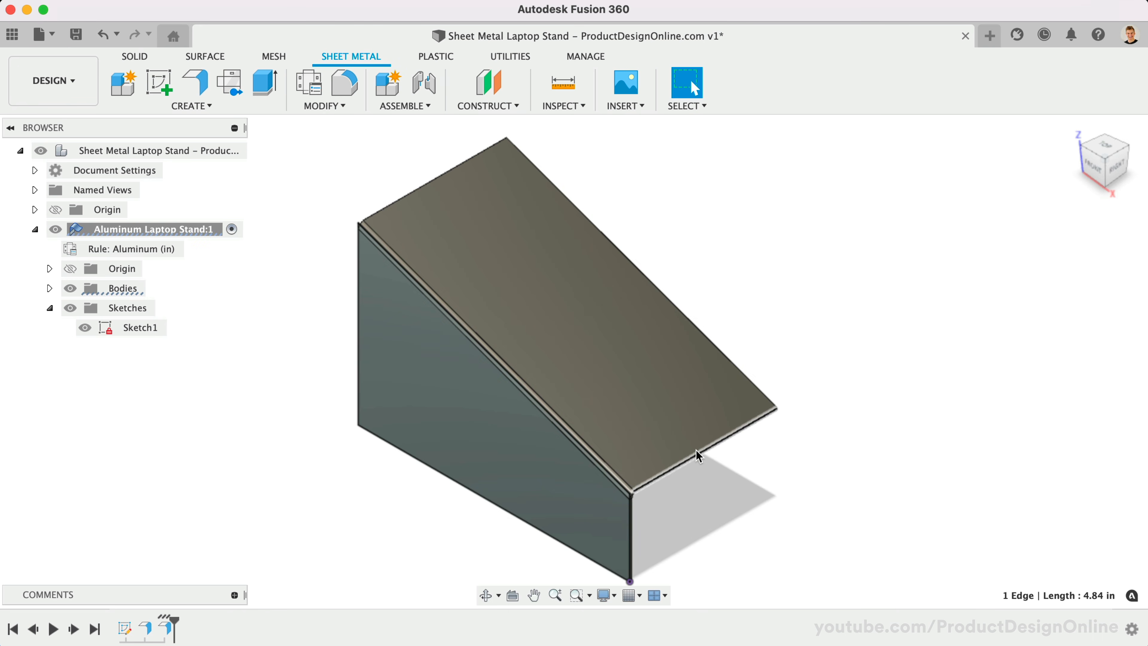
{"action": "left_click", "coordinate": [205, 88]}
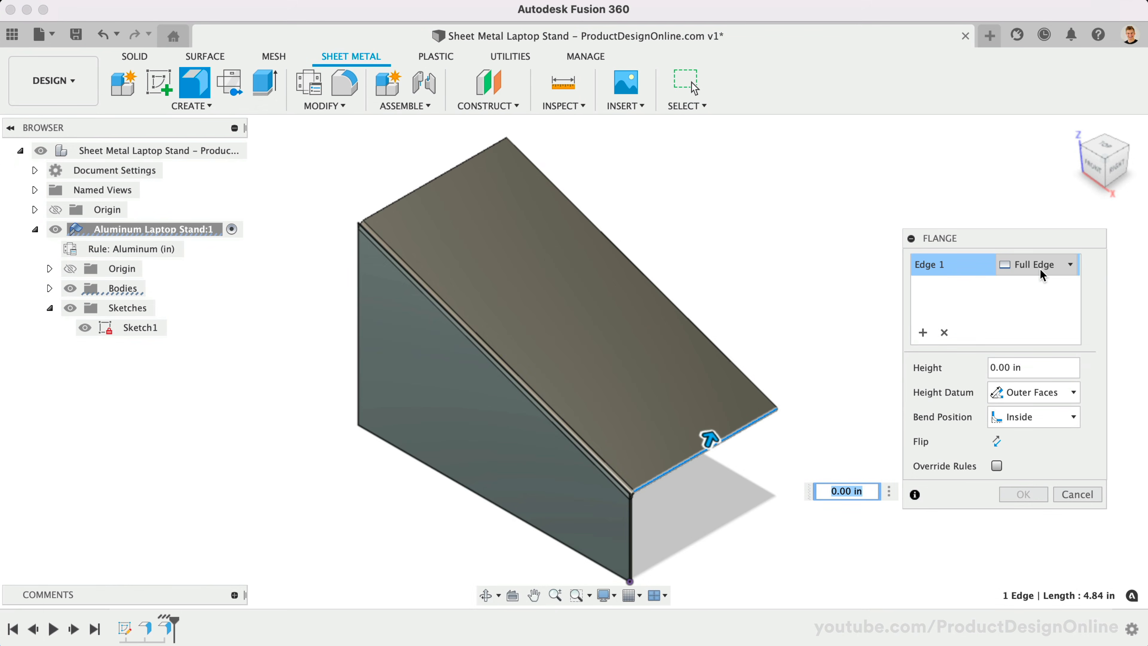
{"action": "left_click", "coordinate": [1040, 270]}
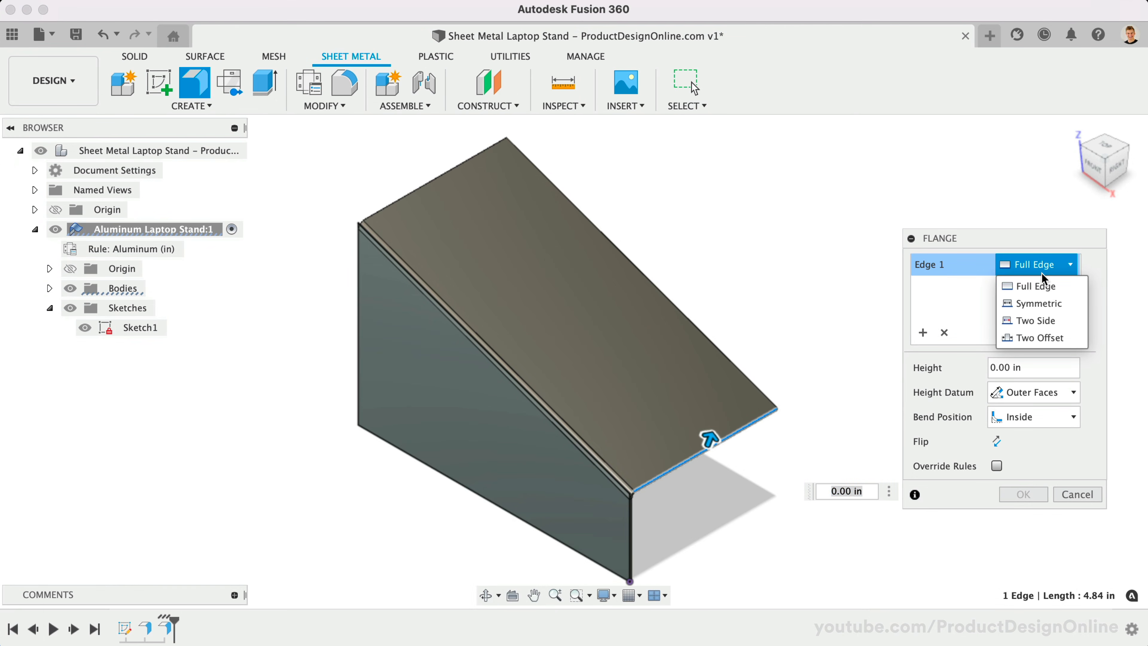
{"action": "left_click", "coordinate": [1069, 317]}
{"action": "left_click", "coordinate": [1011, 384]}
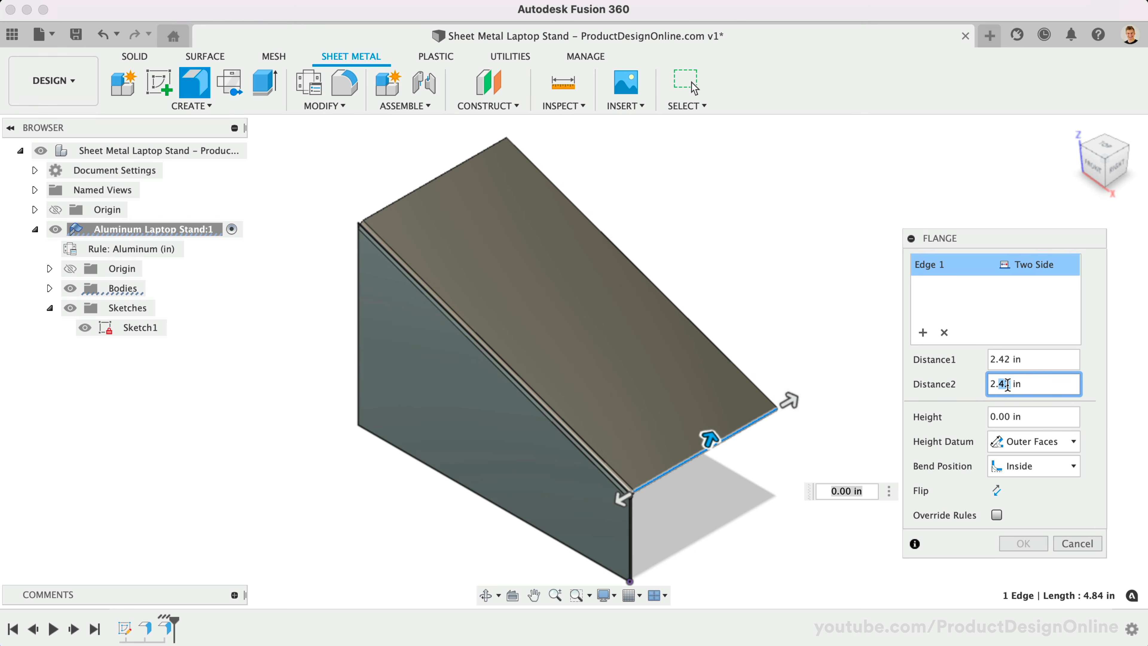
{"action": "left_click_drag", "start_coordinate": [1011, 359], "coordinate": [979, 365]}
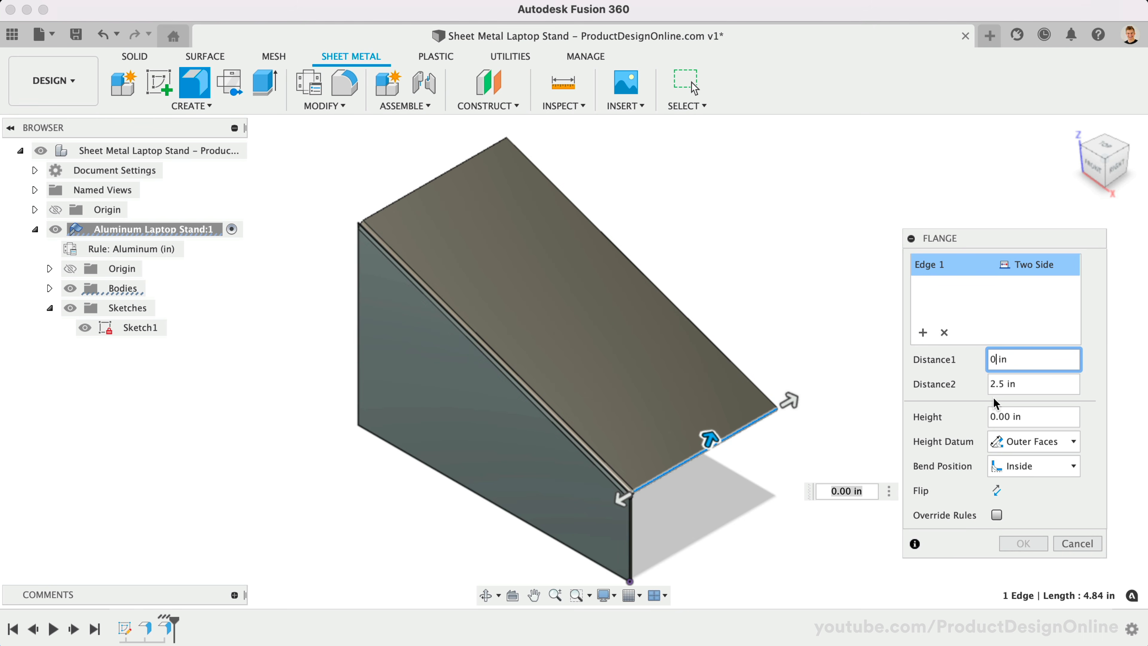
Set the front lip flange's height to 0.65 in and its bend position to Adjacent, and create it.
{"action": "left_click_drag", "start_coordinate": [1011, 416], "coordinate": [1002, 416]}
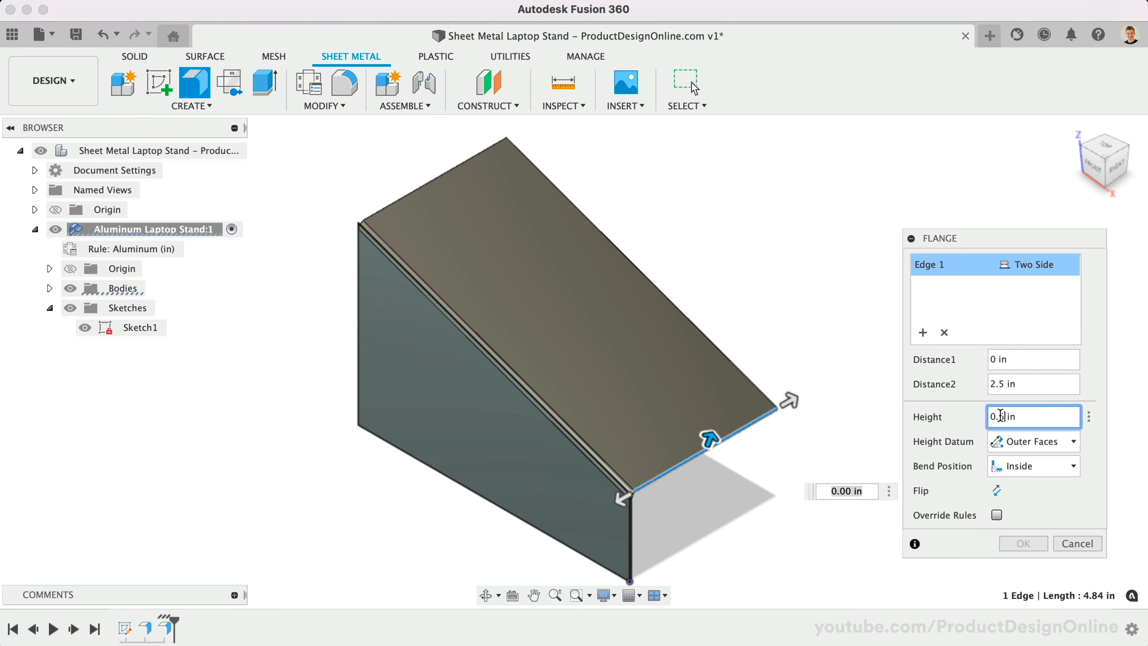
{"action": "type", "text": "65"}
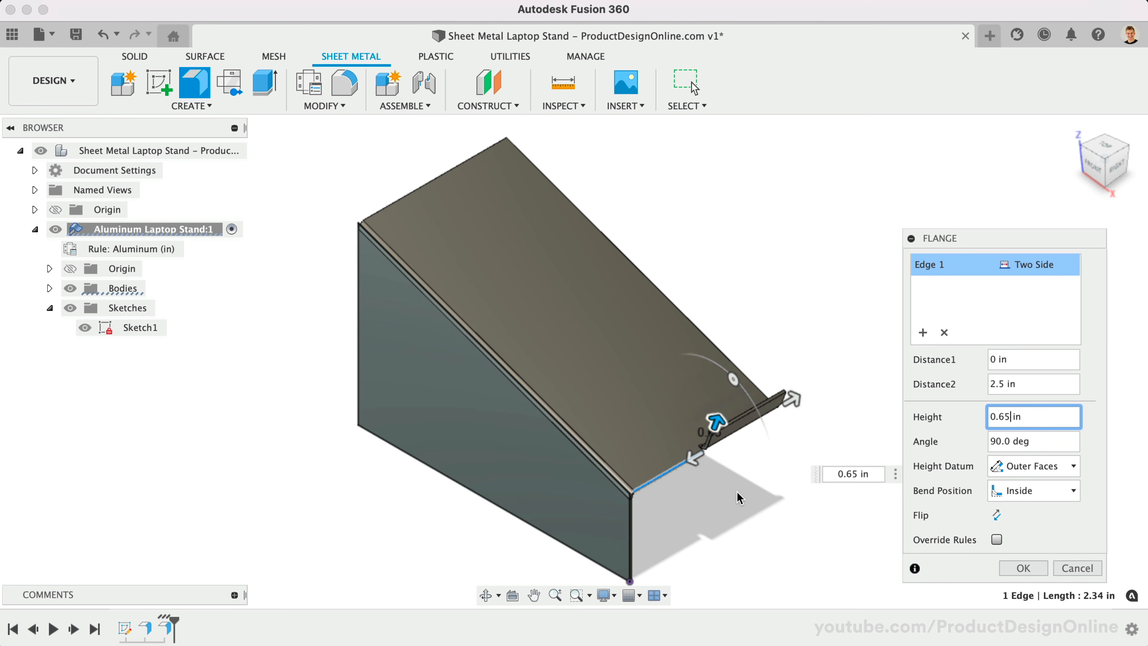
{"action": "scroll", "coordinate": [739, 497], "scroll_direction": "up", "scroll_amount": 5}
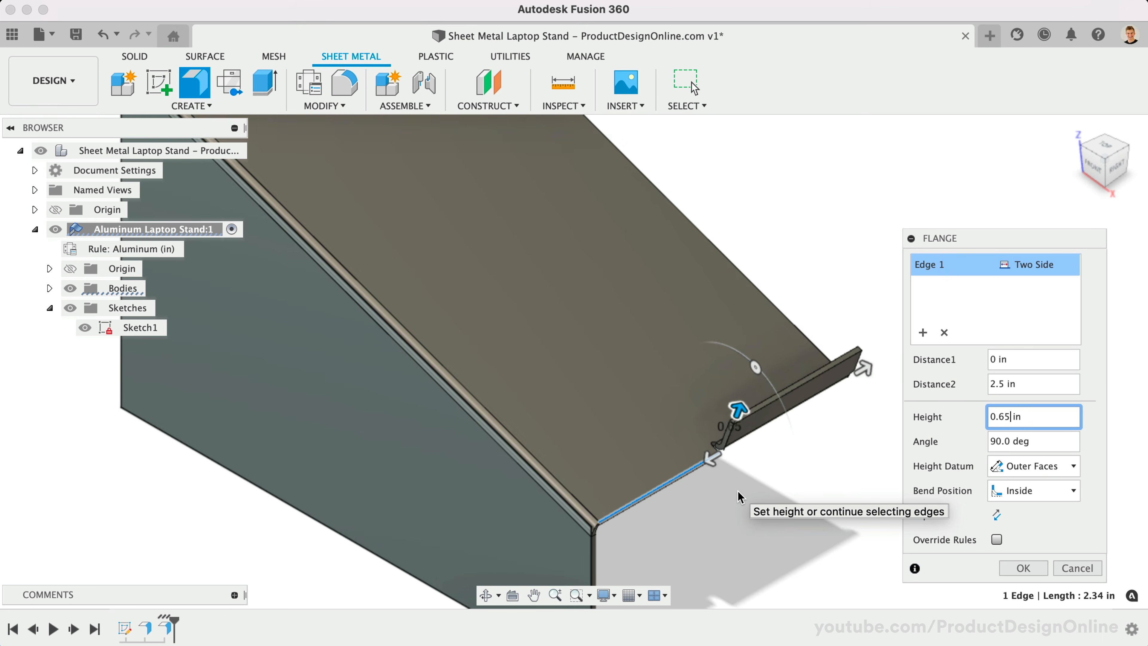
{"action": "scroll", "coordinate": [739, 498], "scroll_direction": "up", "scroll_amount": 1}
{"action": "middle_click_drag", "start_coordinate": [738, 495], "coordinate": [669, 445], "text": "shift"}
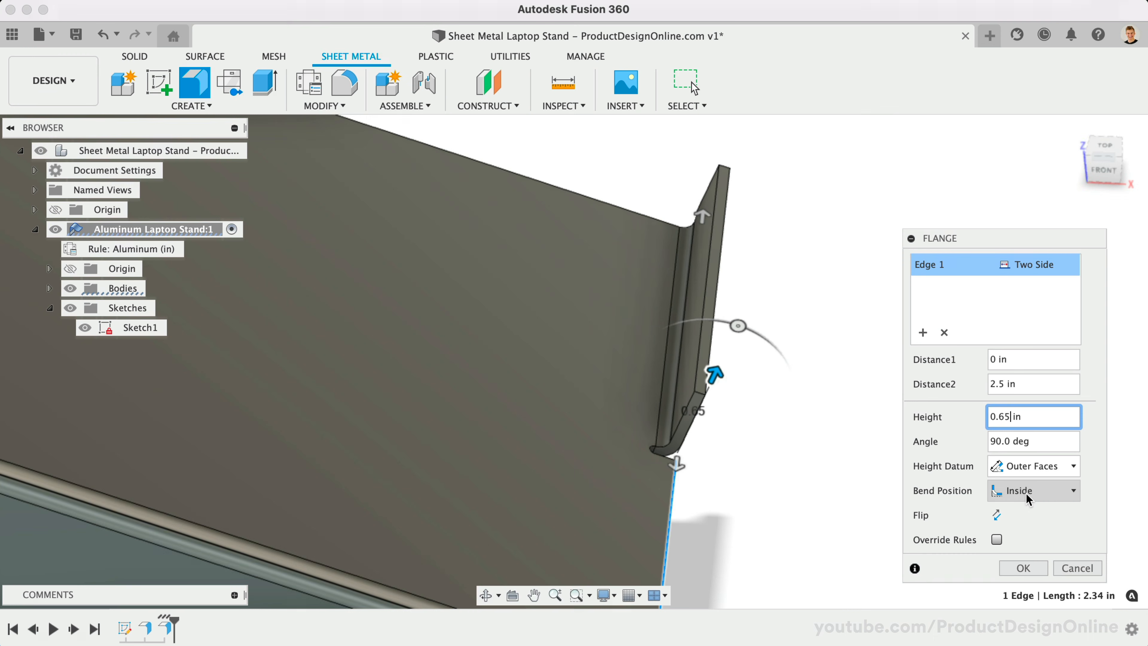
{"action": "left_click", "coordinate": [1032, 490]}
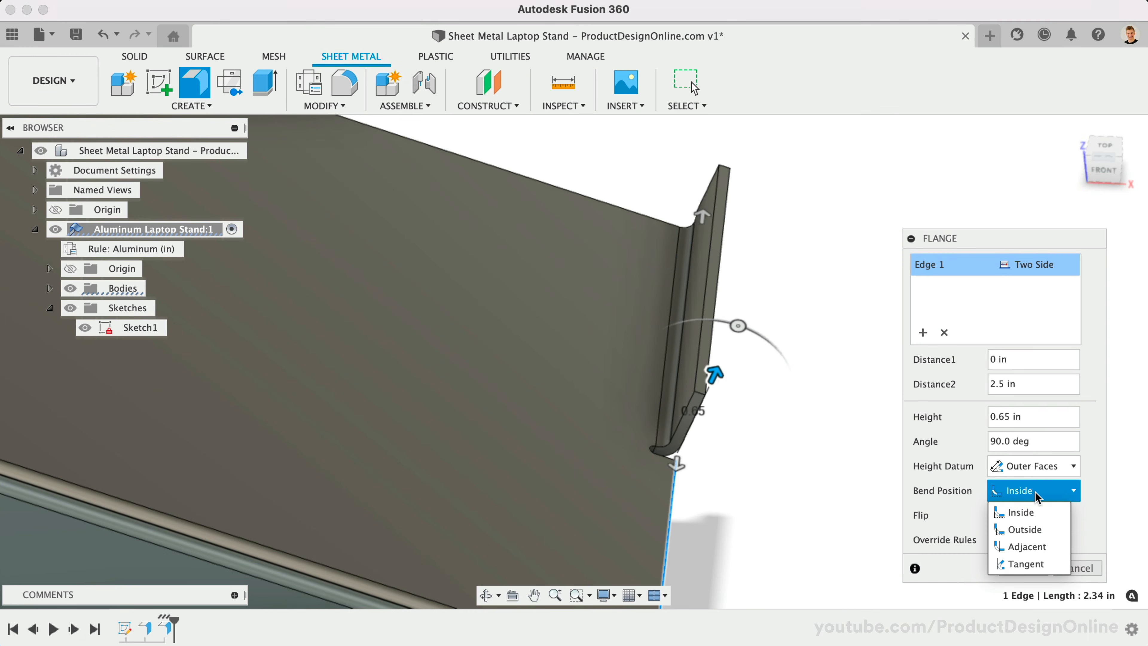
{"action": "left_click", "coordinate": [1032, 547]}
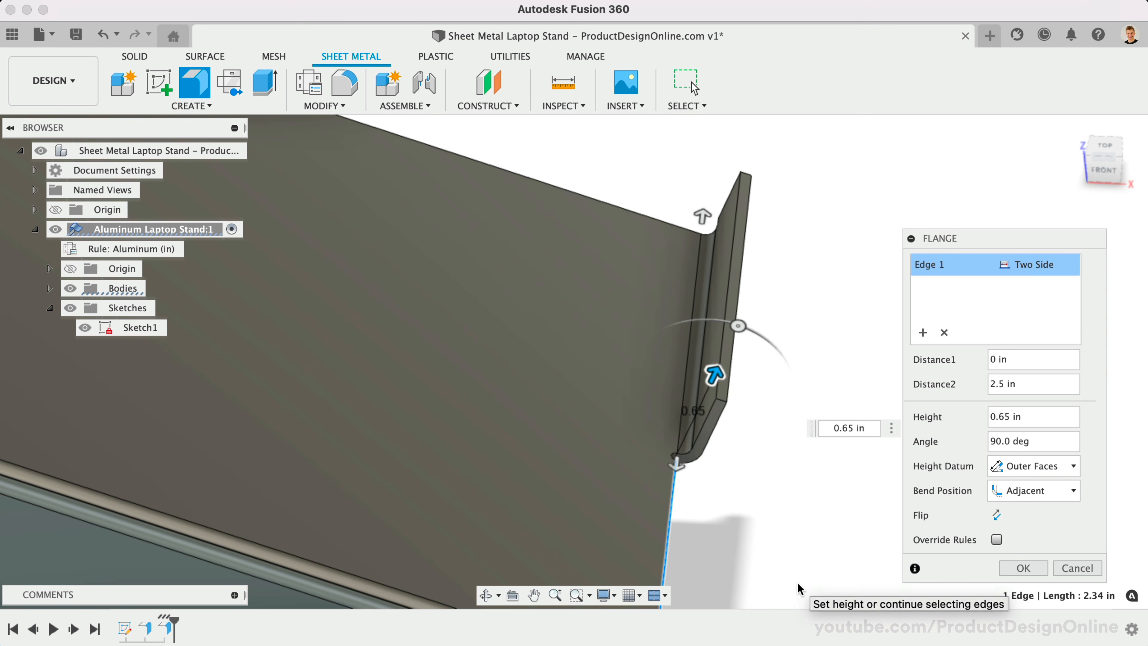
{"action": "left_click", "coordinate": [1022, 569]}
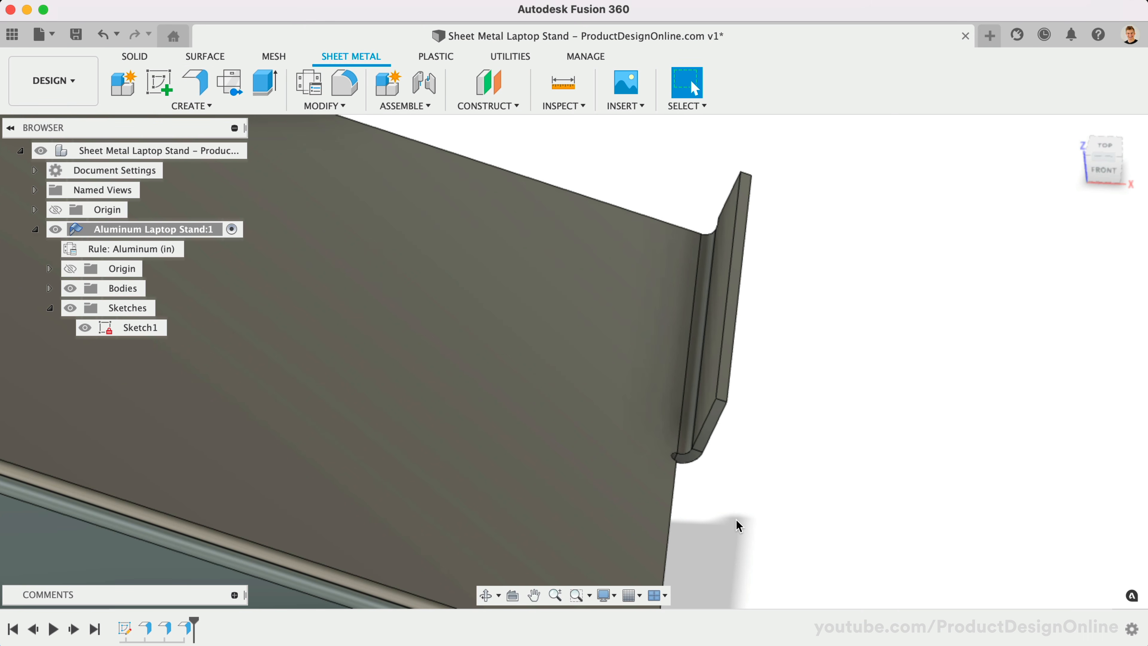
Mirror the laptop stand body about the thin side face along the top flange's open long edge, joining both halves.
{"action": "middle_click_drag", "start_coordinate": [723, 515], "coordinate": [717, 515], "text": "shift"}
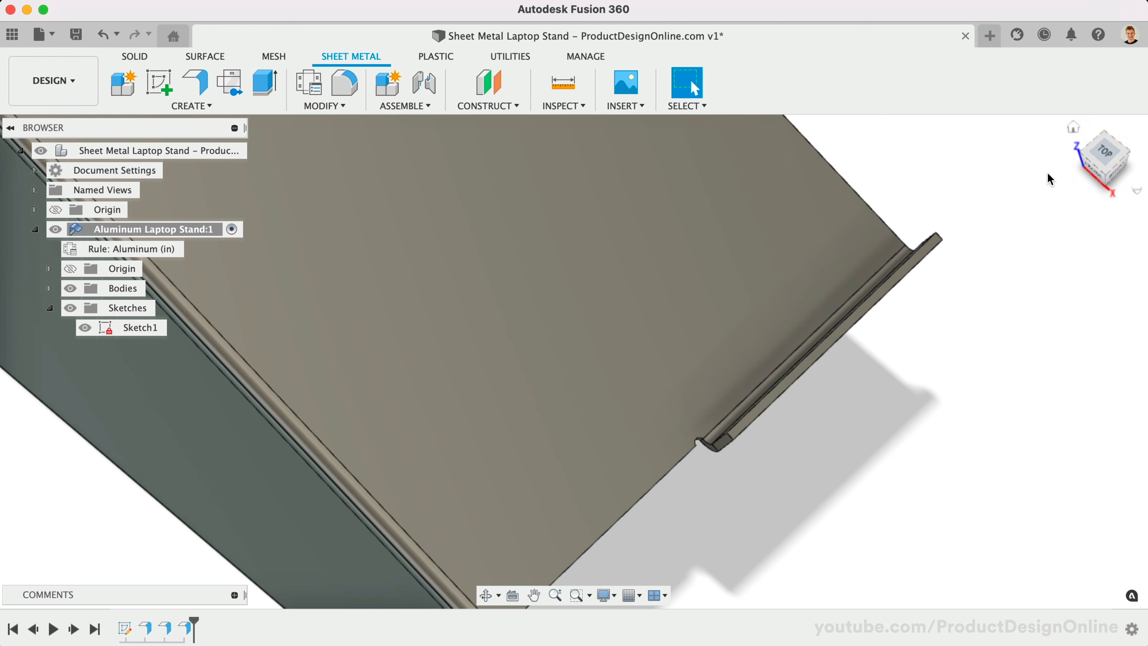
{"action": "left_click", "coordinate": [1073, 128]}
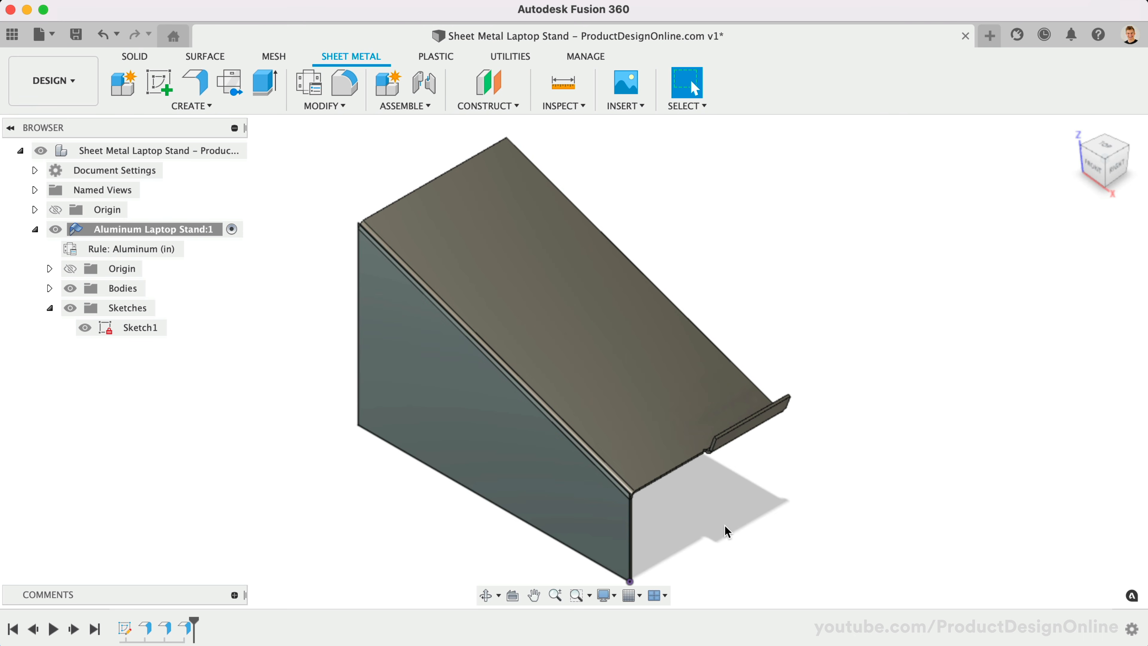
{"action": "left_click", "coordinate": [138, 57]}
{"action": "left_click", "coordinate": [192, 107]}
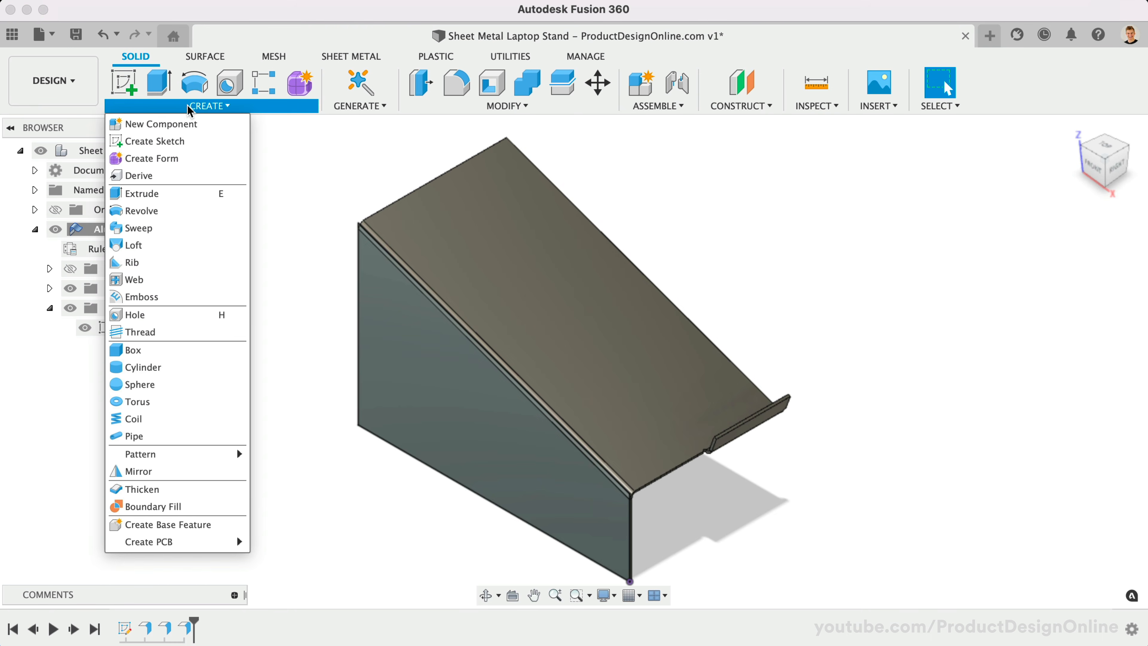
{"action": "left_click", "coordinate": [161, 471]}
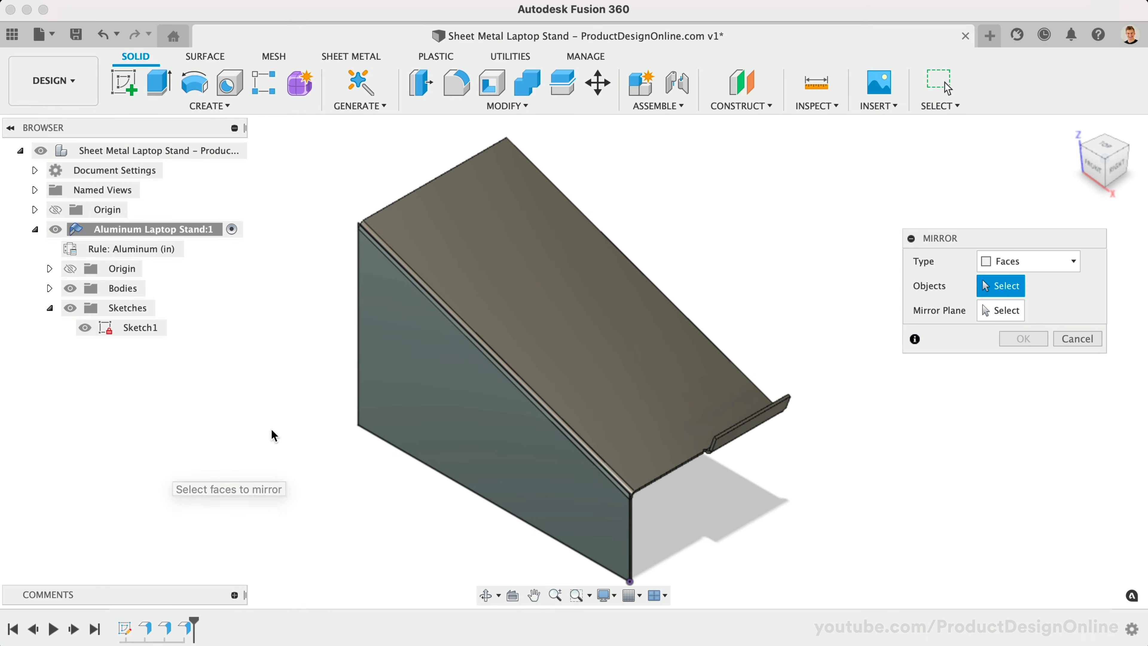
{"action": "left_click", "coordinate": [1020, 266]}
{"action": "left_click", "coordinate": [1011, 300]}
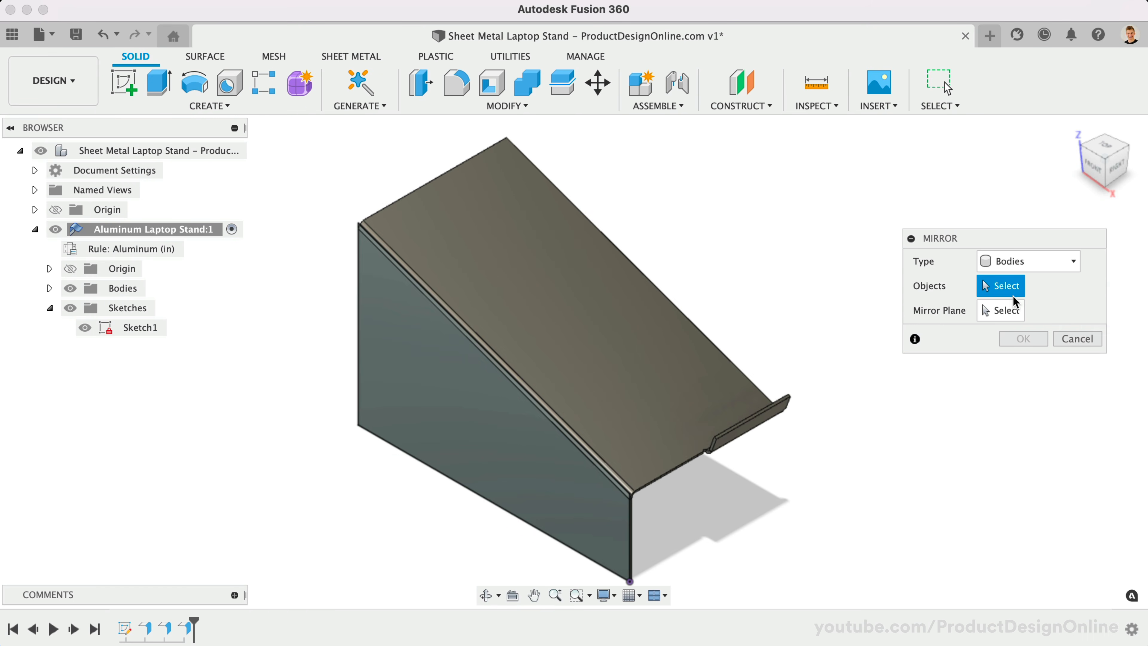
{"action": "left_click", "coordinate": [701, 347]}
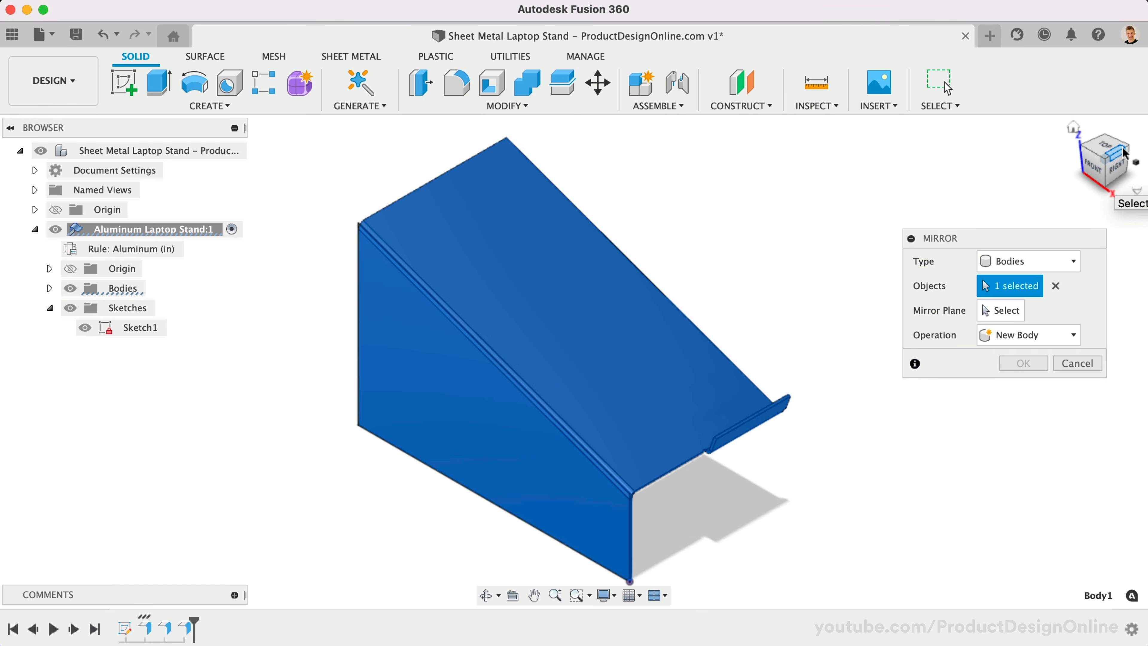
{"action": "left_click", "coordinate": [1128, 153]}
{"action": "left_click", "coordinate": [1000, 310]}
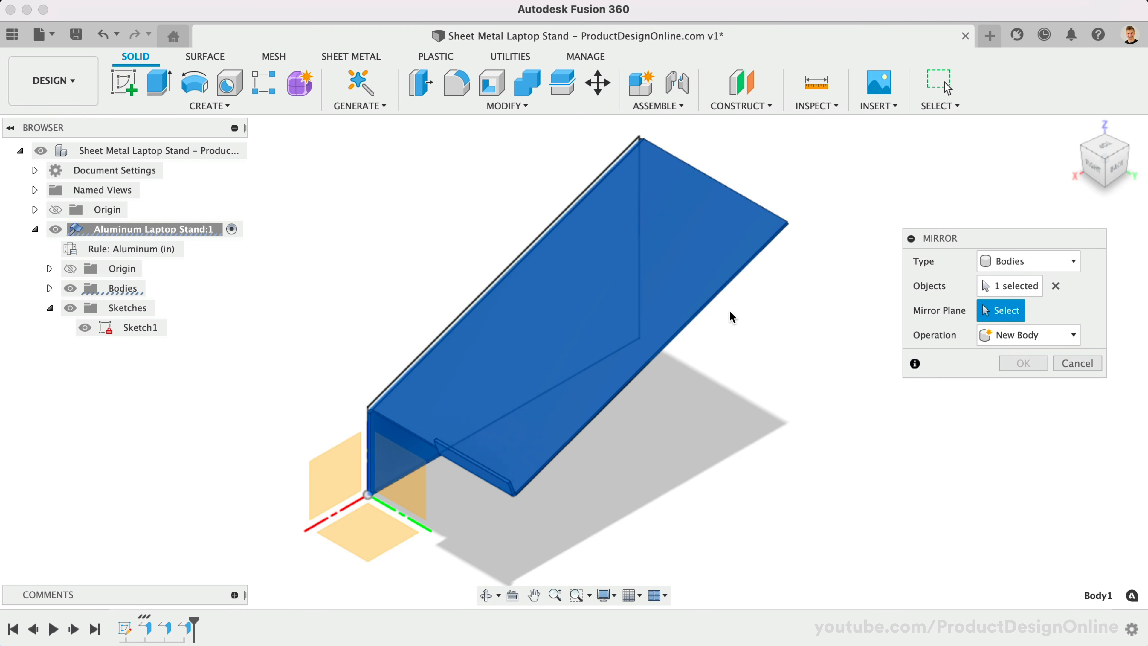
{"action": "left_click", "coordinate": [704, 312]}
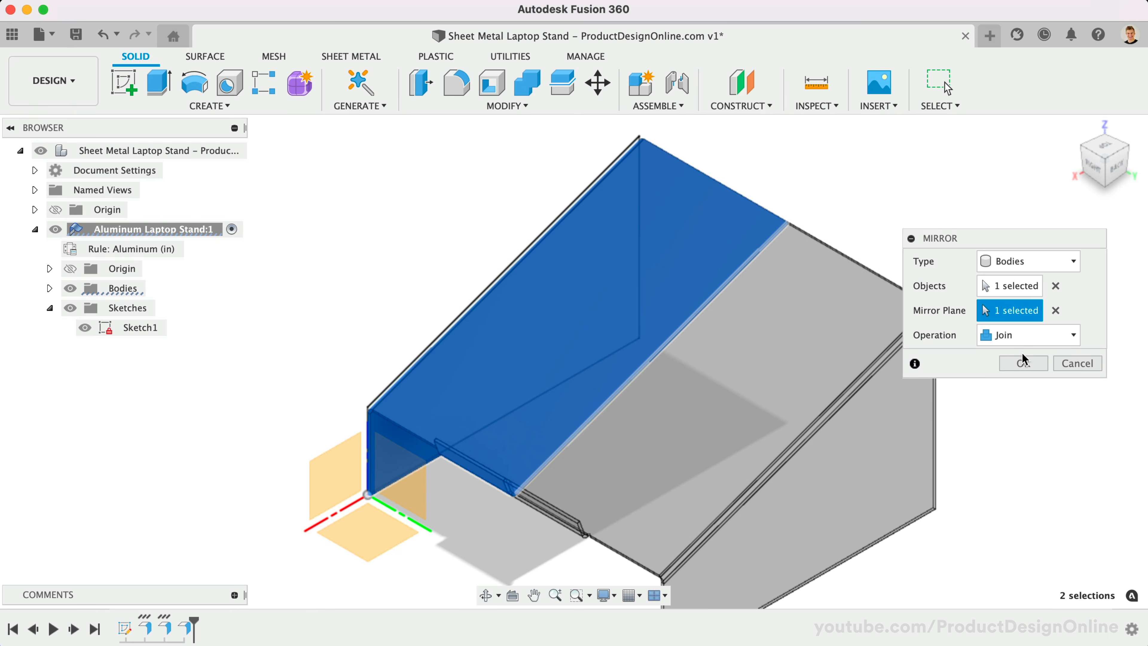
{"action": "left_click", "coordinate": [1027, 360]}
Start a new sketch on the outer face of the front lip.
{"action": "middle_click_drag", "start_coordinate": [547, 361], "coordinate": [545, 367], "text": "shift"}
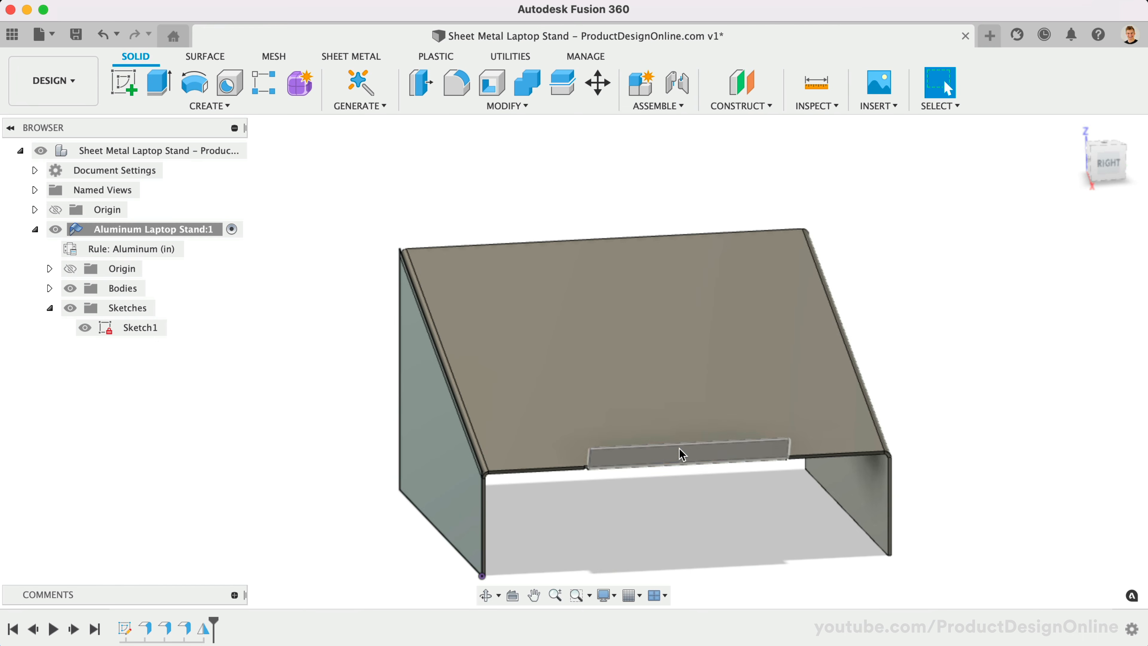
{"action": "right_click", "coordinate": [682, 458]}
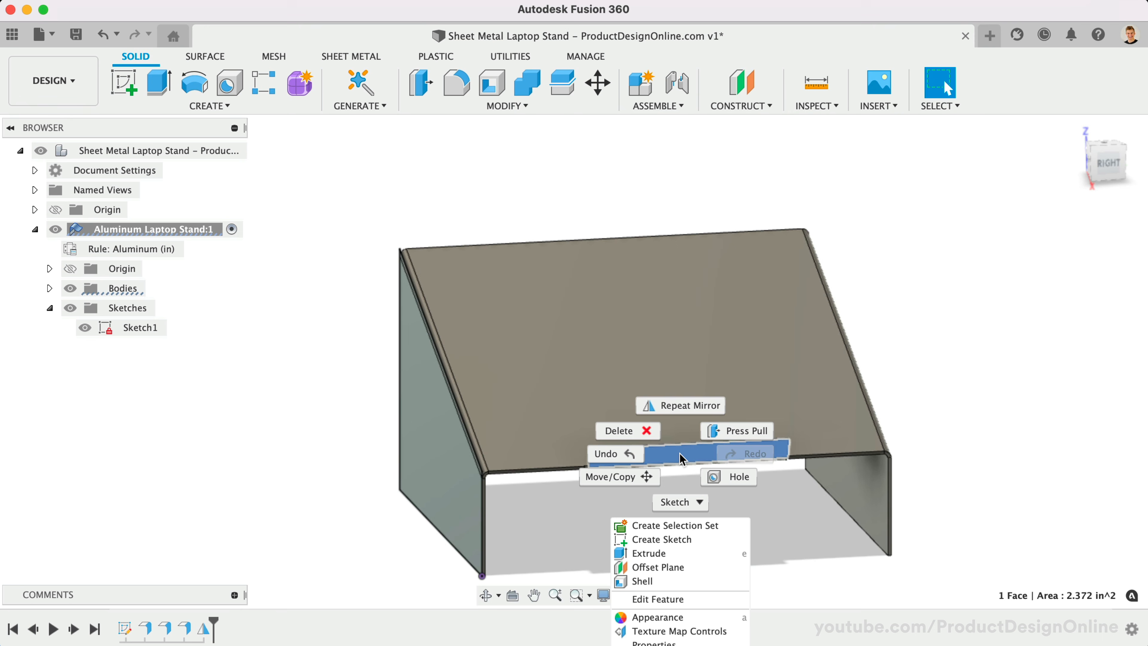
{"action": "left_click", "coordinate": [674, 546]}
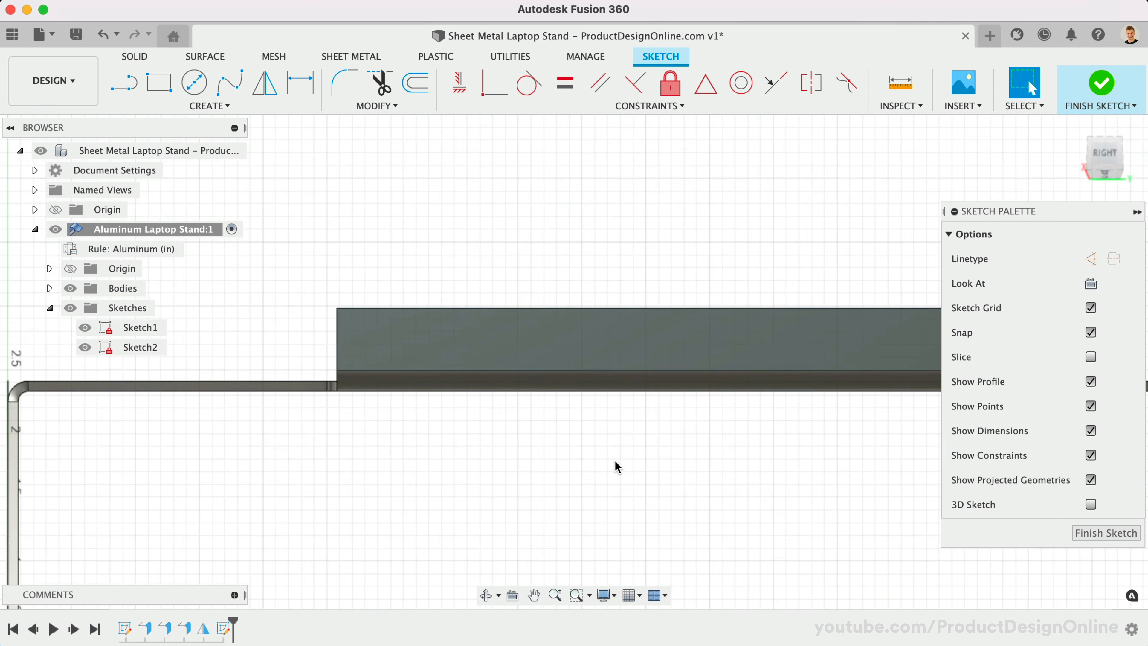
Draw a vertical line between the midpoints of the lip face's upper and lower edges and make it a construction line.
{"action": "left_click", "coordinate": [130, 95]}
{"action": "left_click", "coordinate": [569, 301]}
{"action": "double_click", "coordinate": [571, 364]}
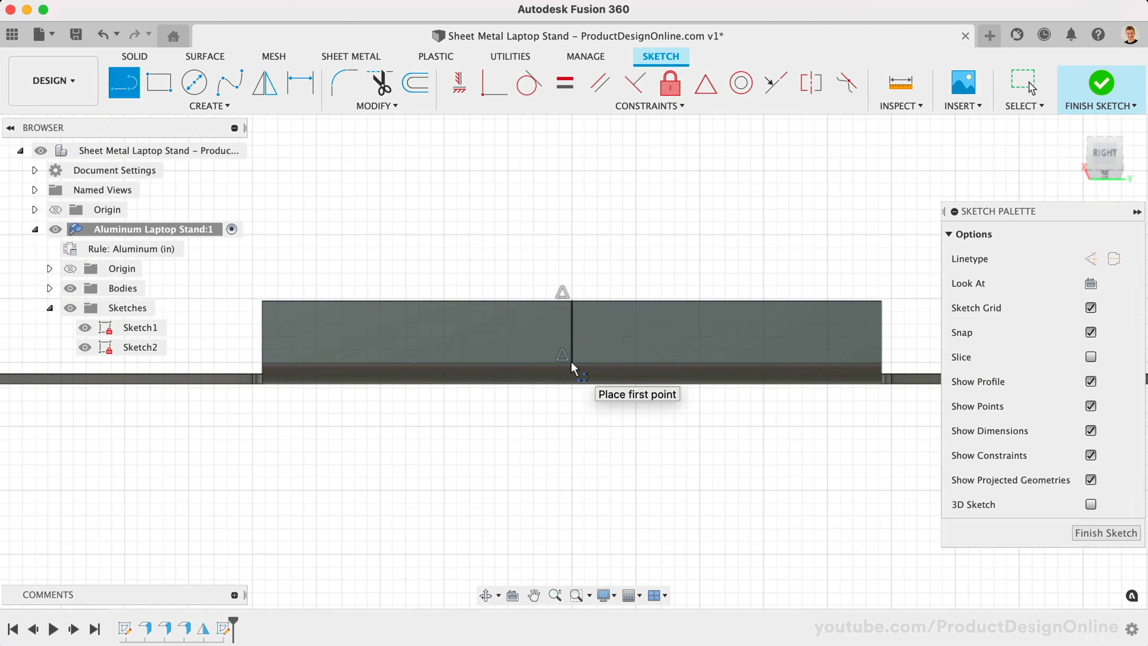
{"action": "key", "text": "Escape"}
{"action": "left_click", "coordinate": [572, 346]}
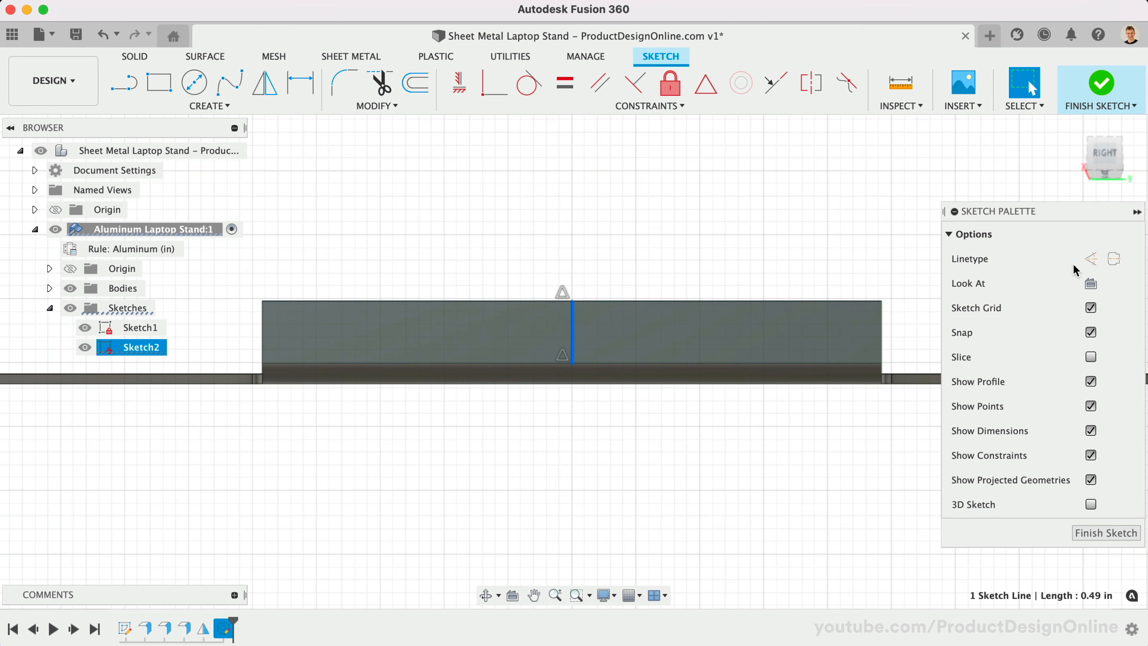
{"action": "left_click", "coordinate": [1090, 258]}
{"action": "left_click", "coordinate": [709, 255]}
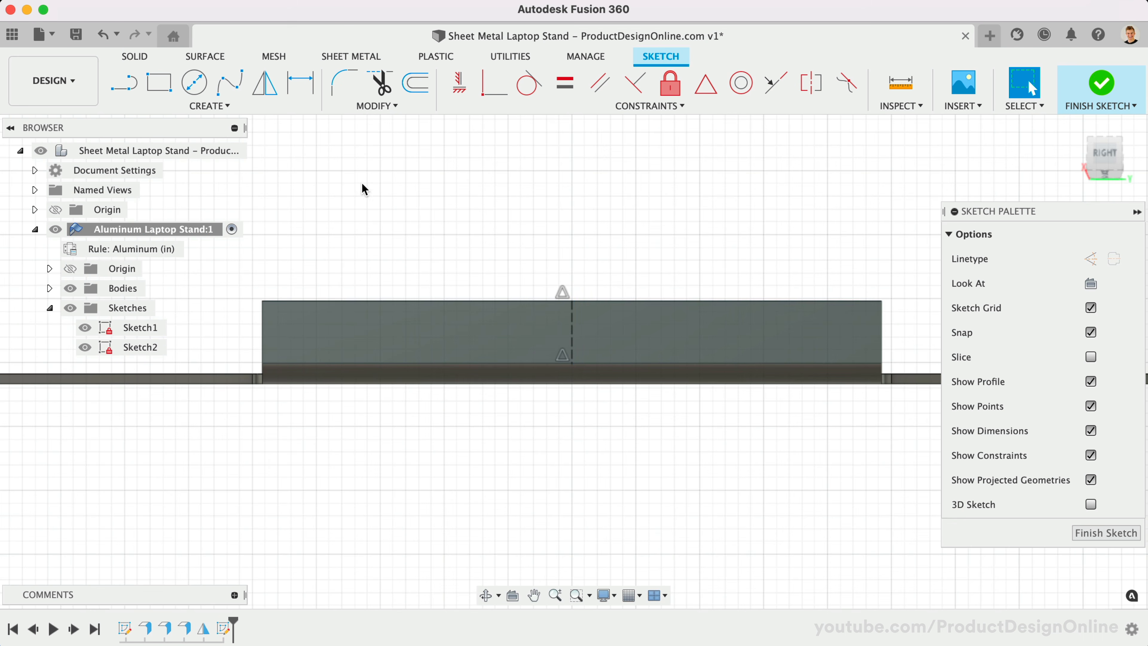
Draw a rectangle 1.25 in wide and 0.25 in high, and center its upper edge on the construction line's upper endpoint with a Midpoint constraint.
{"action": "left_click", "coordinate": [159, 82]}
{"action": "left_click", "coordinate": [456, 247]}
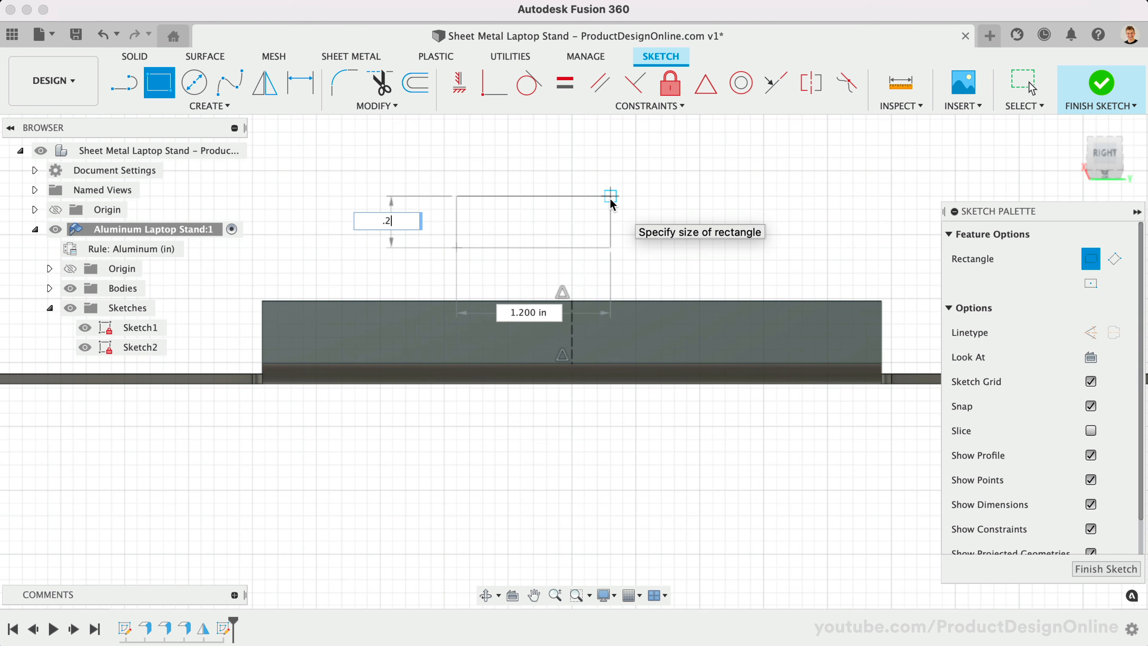
{"action": "key", "text": "Tab"}
{"action": "type", "text": "1.25"}
{"action": "key", "text": "Return"}
{"action": "key", "text": "Escape"}
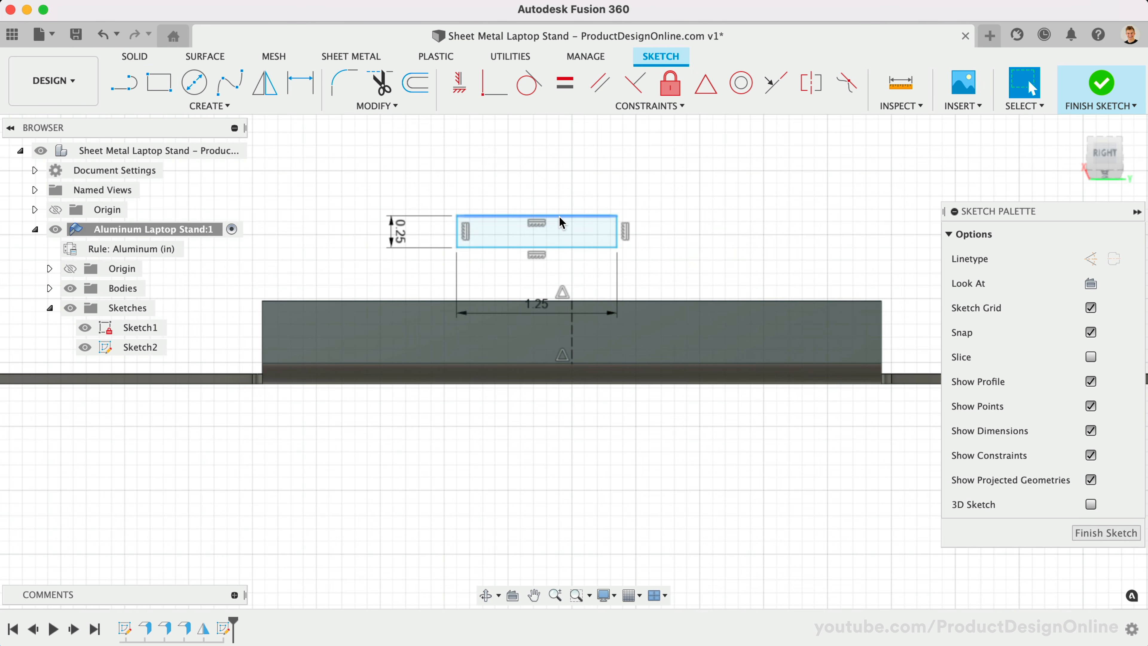
{"action": "left_click", "coordinate": [561, 216]}
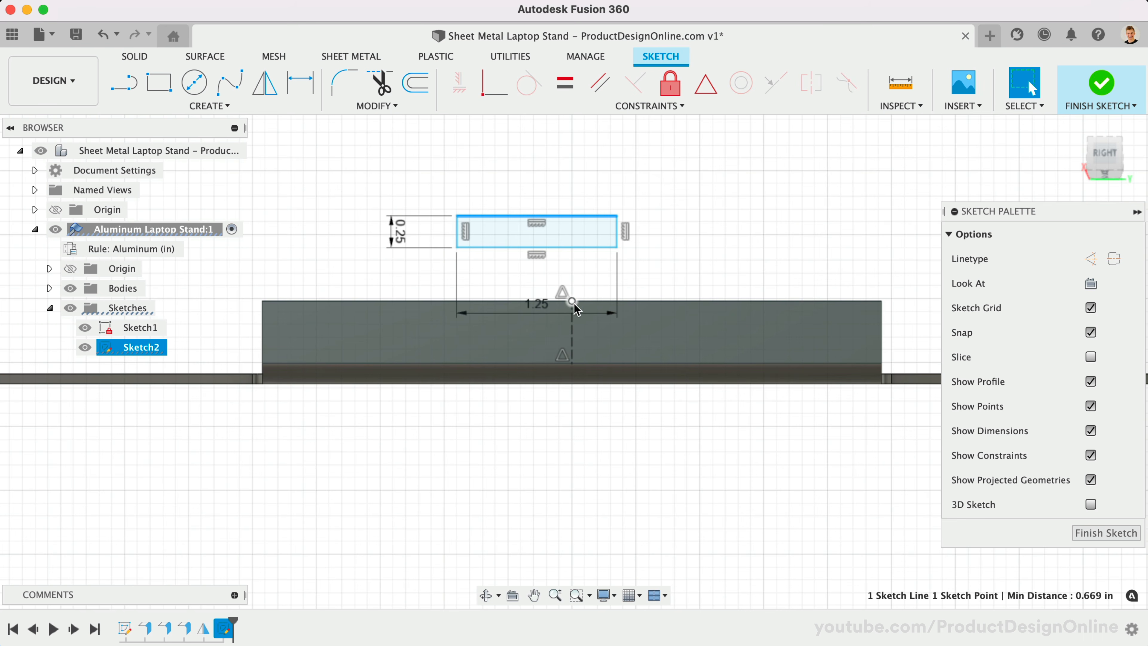
{"action": "left_click", "coordinate": [705, 84]}
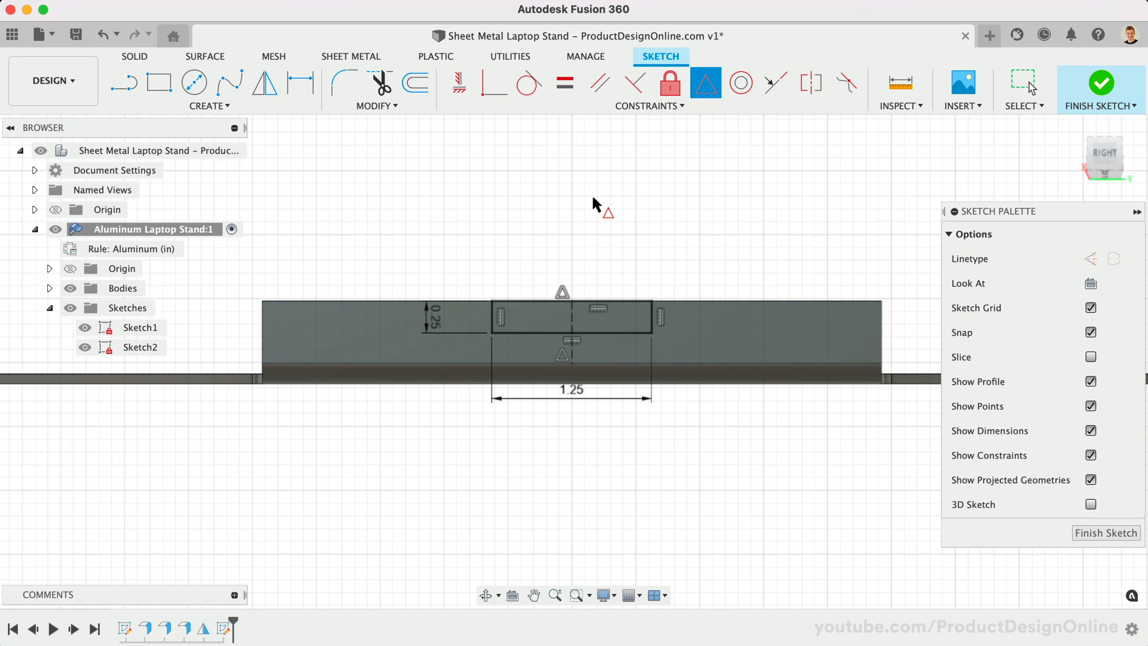
Extrude the 1.25 by 0.25 in rectangle as a cut through the front lip, using To Object extent to the lip's opposite face.
{"action": "left_click", "coordinate": [137, 59]}
{"action": "left_click", "coordinate": [159, 82]}
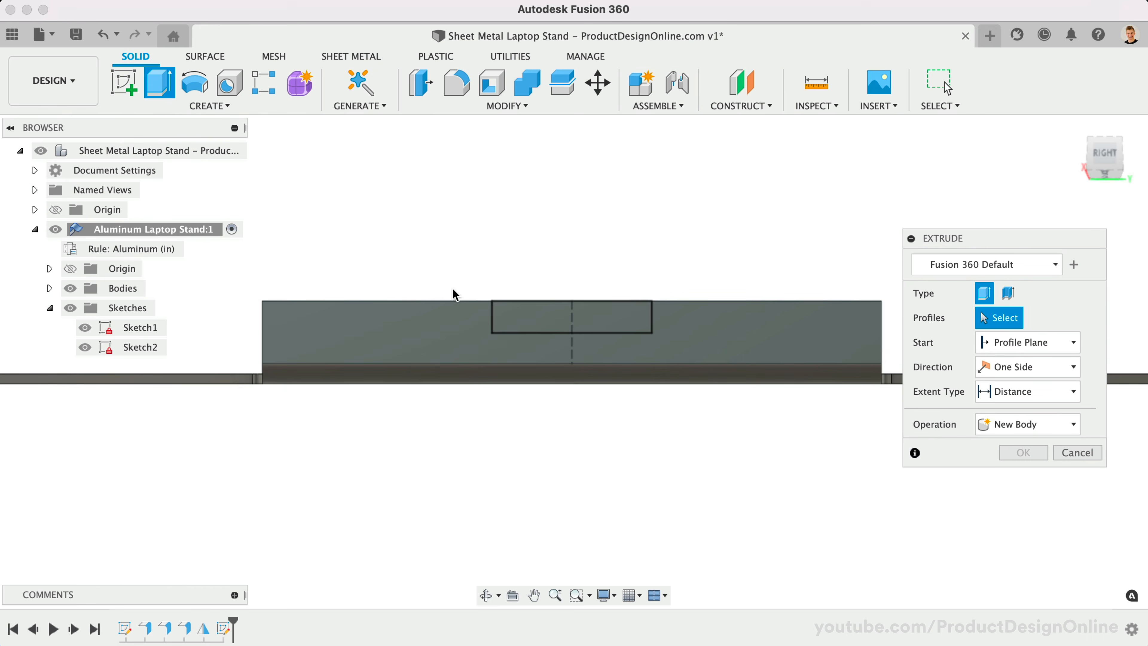
{"action": "left_click", "coordinate": [536, 330]}
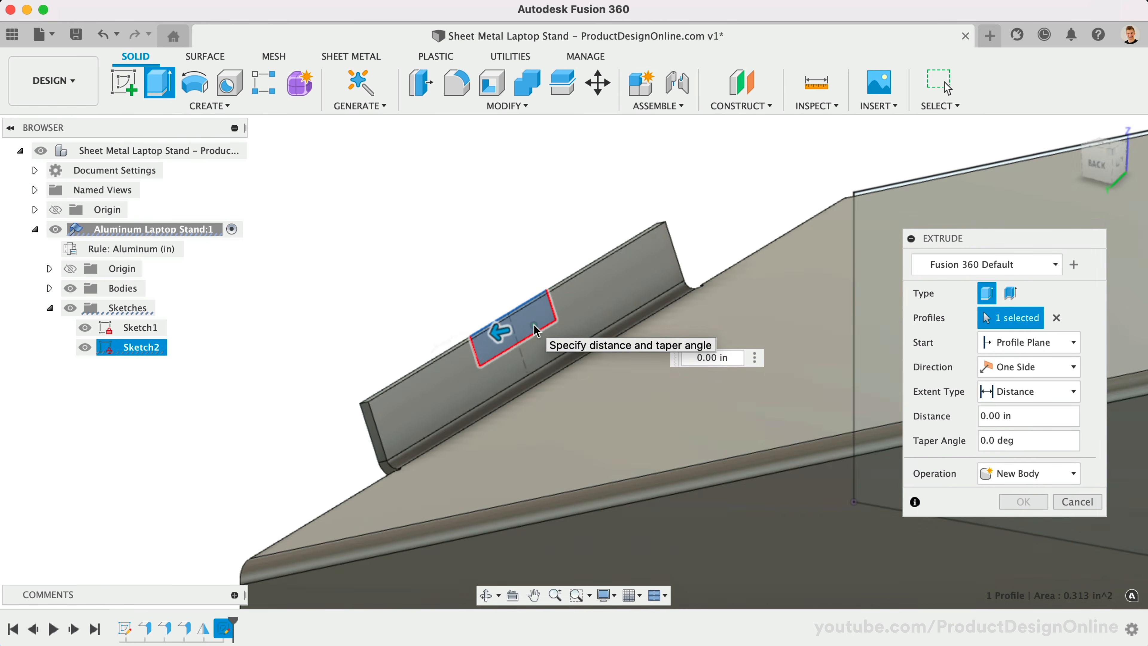
{"action": "left_click", "coordinate": [1016, 391]}
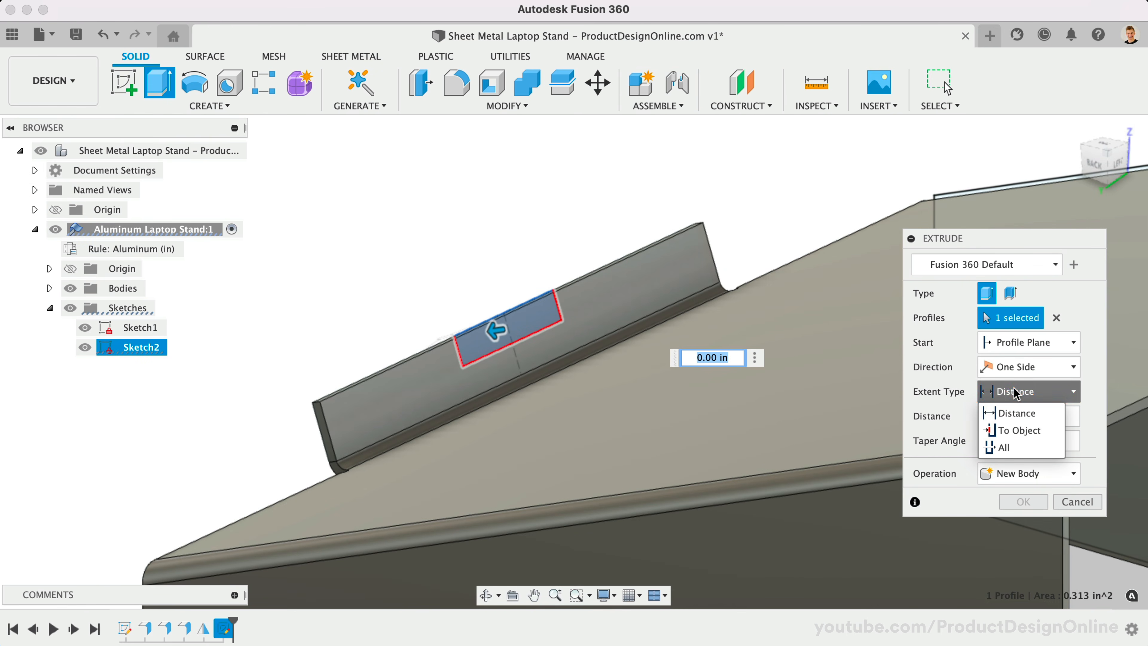
{"action": "left_click", "coordinate": [1032, 431]}
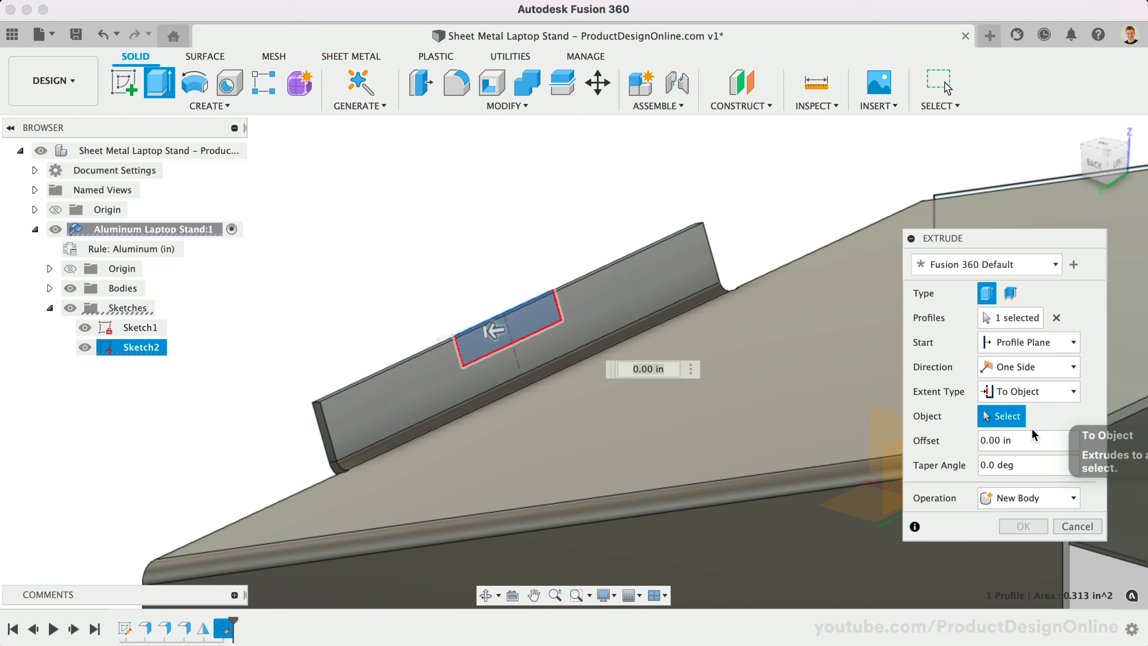
{"action": "left_click", "coordinate": [616, 310]}
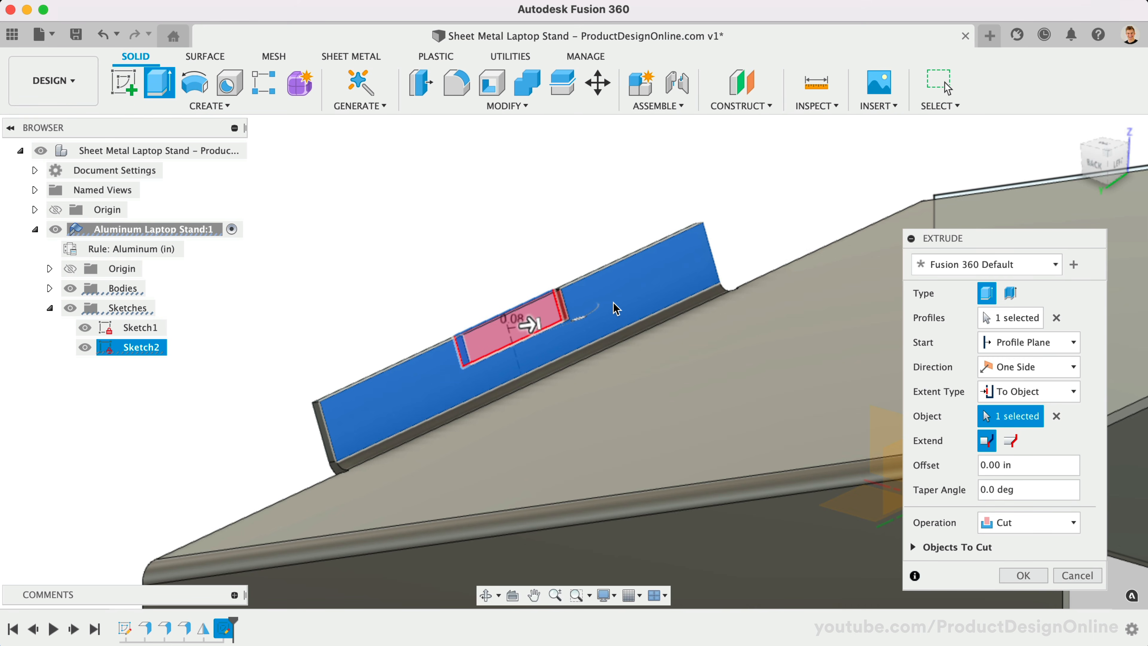
{"action": "left_click", "coordinate": [1022, 575]}
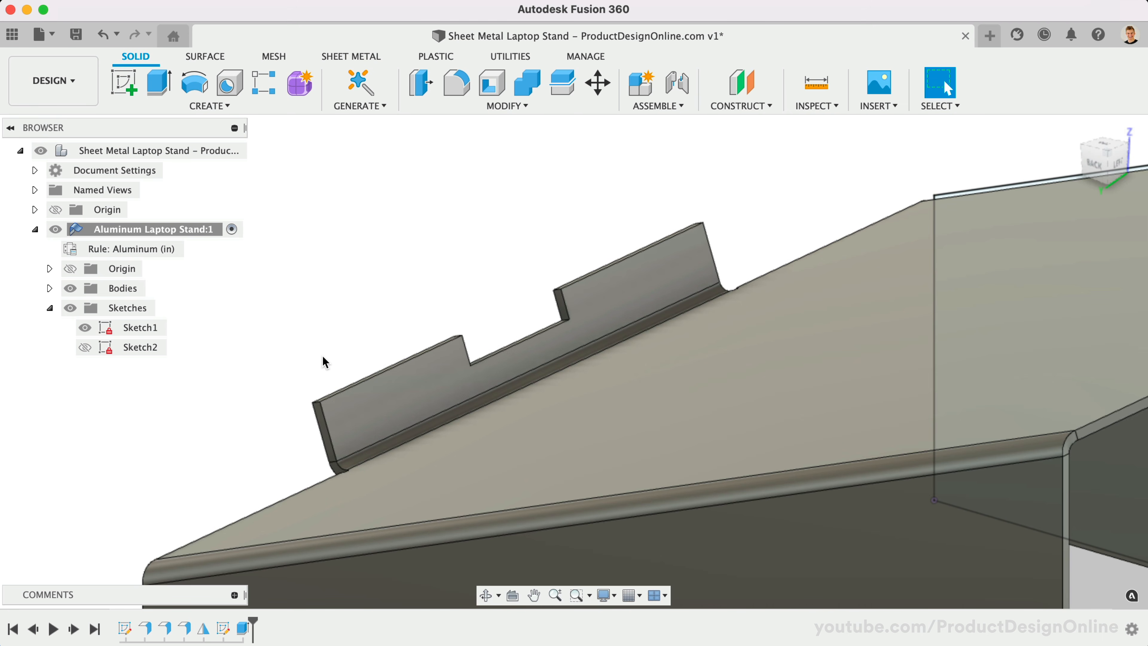
Expand the Aluminum Laptop Stand component's Bodies folder and check the body's type icon.
{"action": "left_click", "coordinate": [50, 288]}
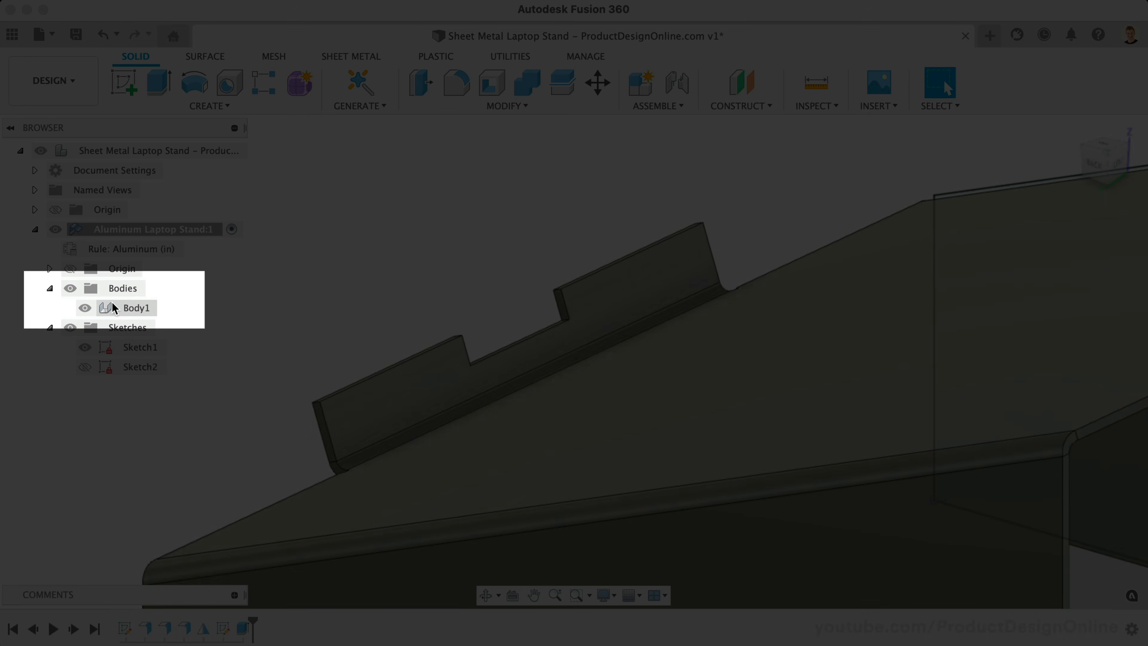
{"action": "left_click", "coordinate": [96, 308]}
{"action": "left_click", "coordinate": [306, 304]}
Offset the bottom face of the lip notch by -0.10 in to deepen the notch.
{"action": "scroll", "coordinate": [328, 319], "scroll_direction": "left", "scroll_amount": 10, "text": "shift"}
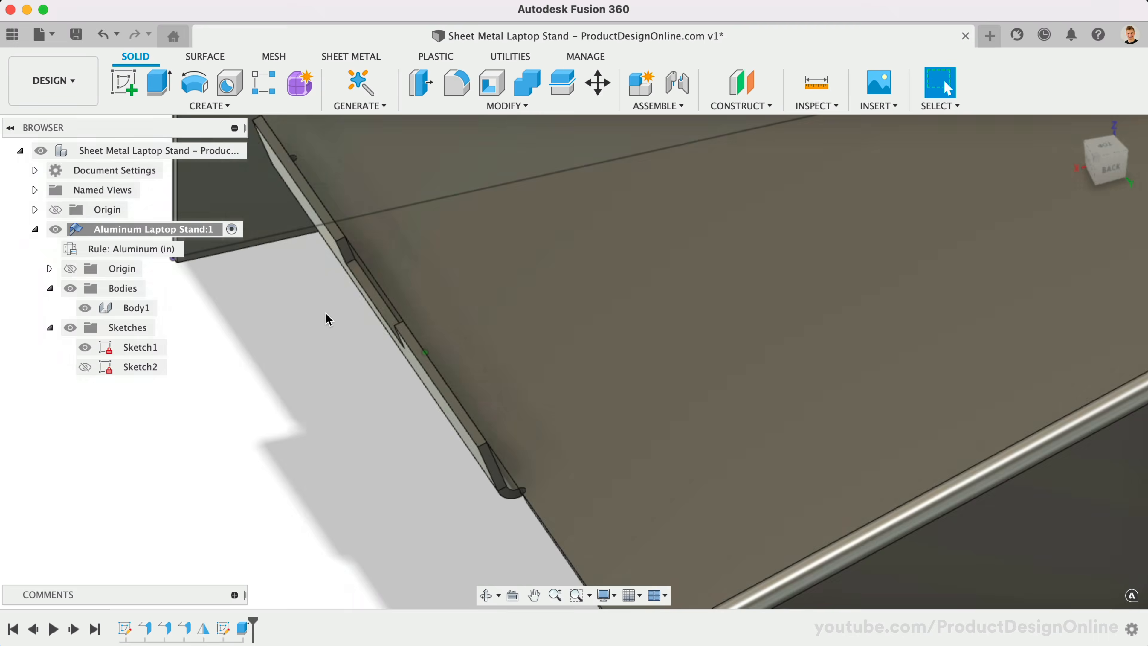
{"action": "scroll", "coordinate": [328, 319], "scroll_direction": "down", "scroll_amount": 2, "text": "shift"}
{"action": "scroll", "coordinate": [328, 320], "scroll_direction": "left", "scroll_amount": 4}
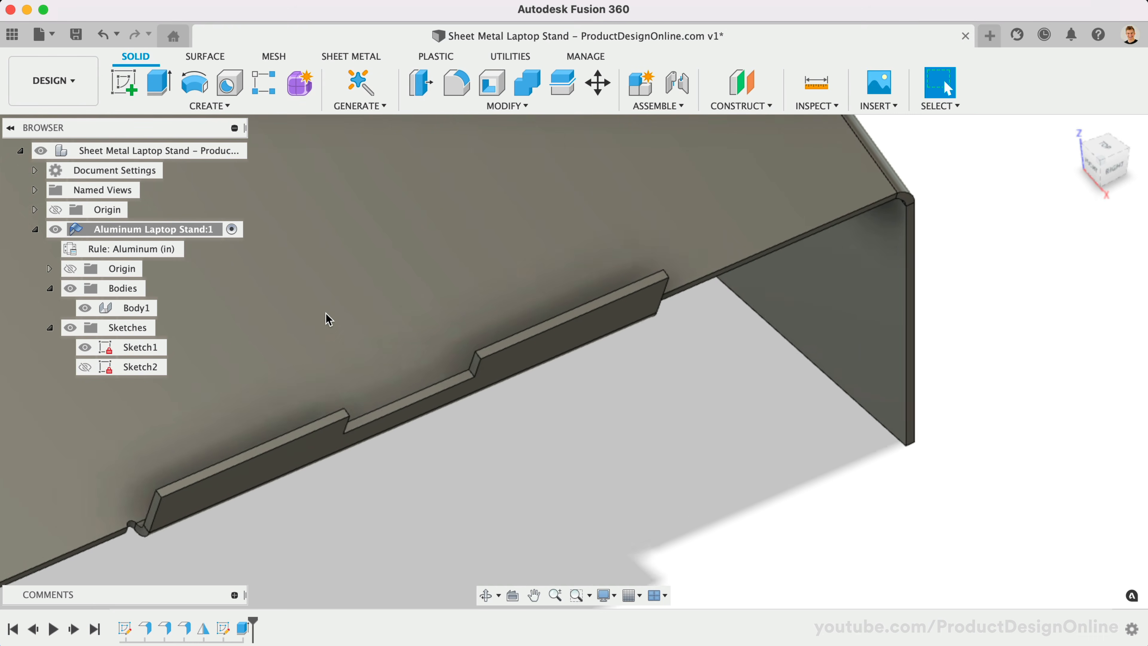
{"action": "scroll", "coordinate": [372, 370], "scroll_direction": "up", "scroll_amount": 3}
{"action": "scroll", "coordinate": [373, 372], "scroll_direction": "up", "scroll_amount": 2}
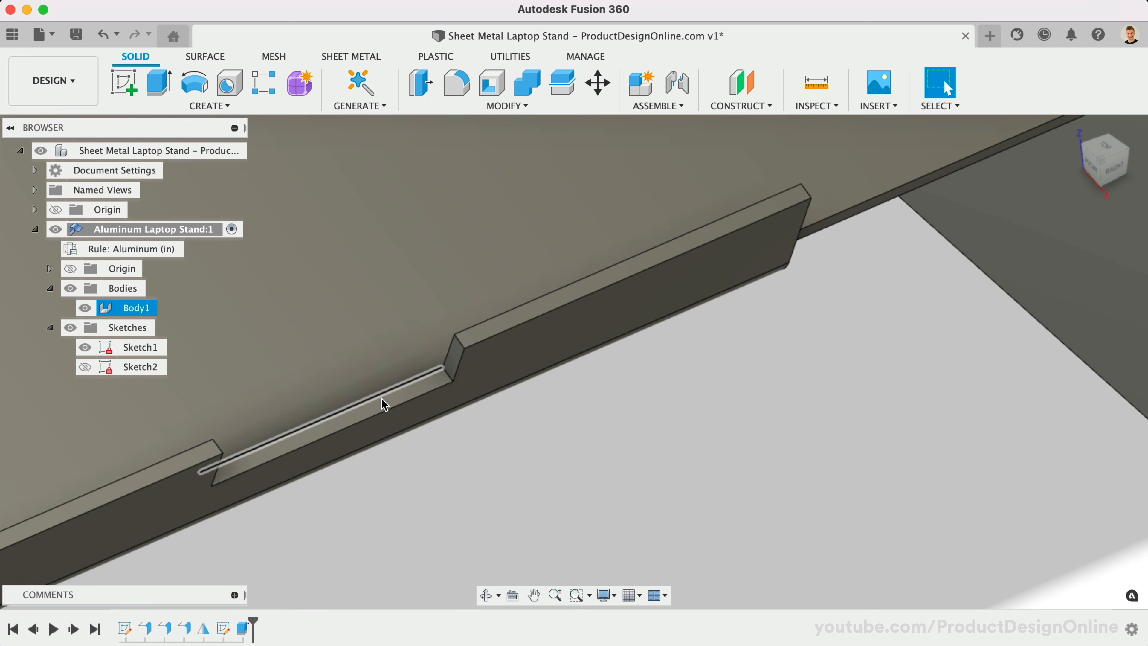
{"action": "left_click", "coordinate": [385, 409]}
{"action": "key", "text": "q"}
{"action": "left_click_drag", "start_coordinate": [383, 394], "coordinate": [381, 407]}
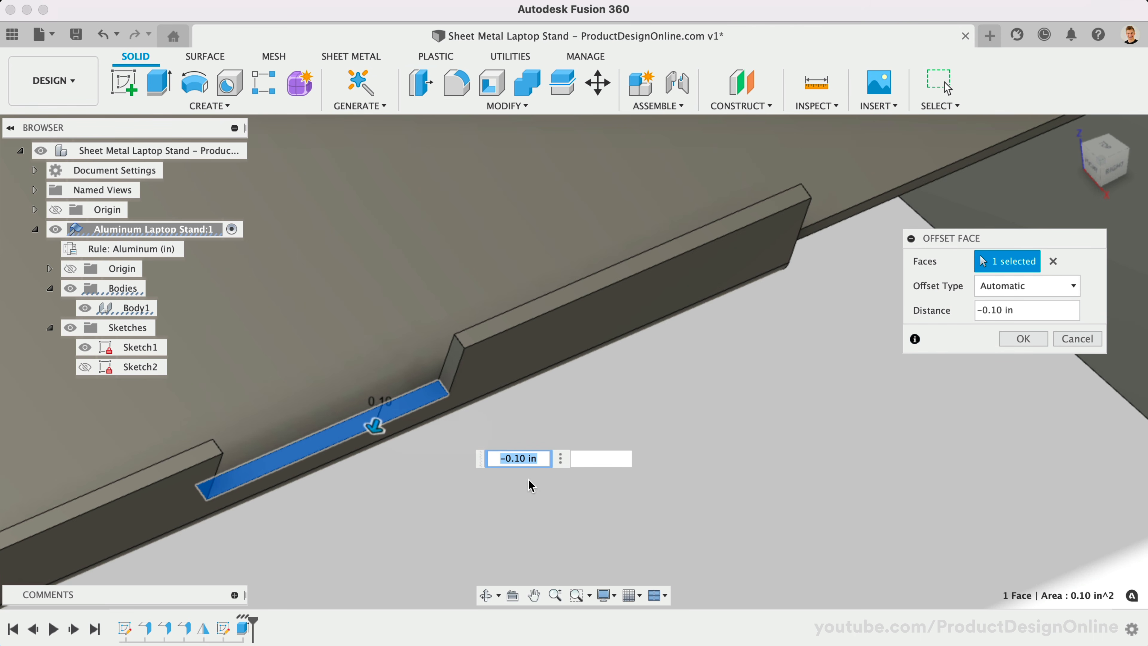
{"action": "left_click", "coordinate": [1021, 343]}
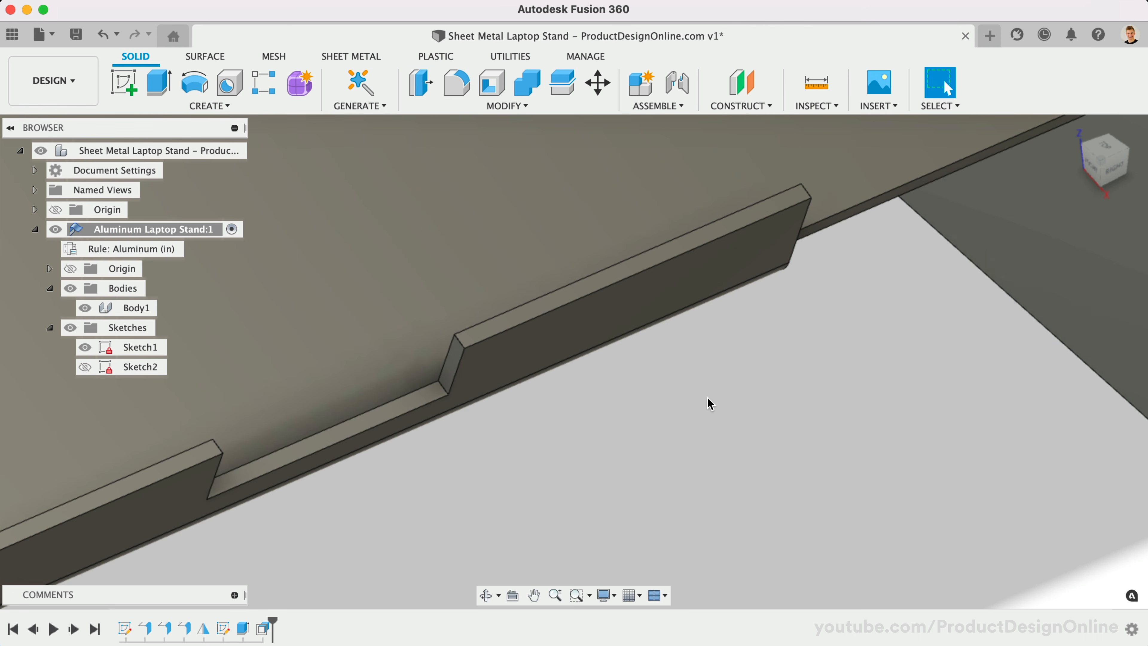
Start a Fillet on the four upper corner edges of the notched lip with a 0.25 in radius.
{"action": "scroll", "coordinate": [710, 402], "scroll_direction": "down", "scroll_amount": 5}
{"action": "scroll", "coordinate": [710, 402], "scroll_direction": "up", "scroll_amount": 3}
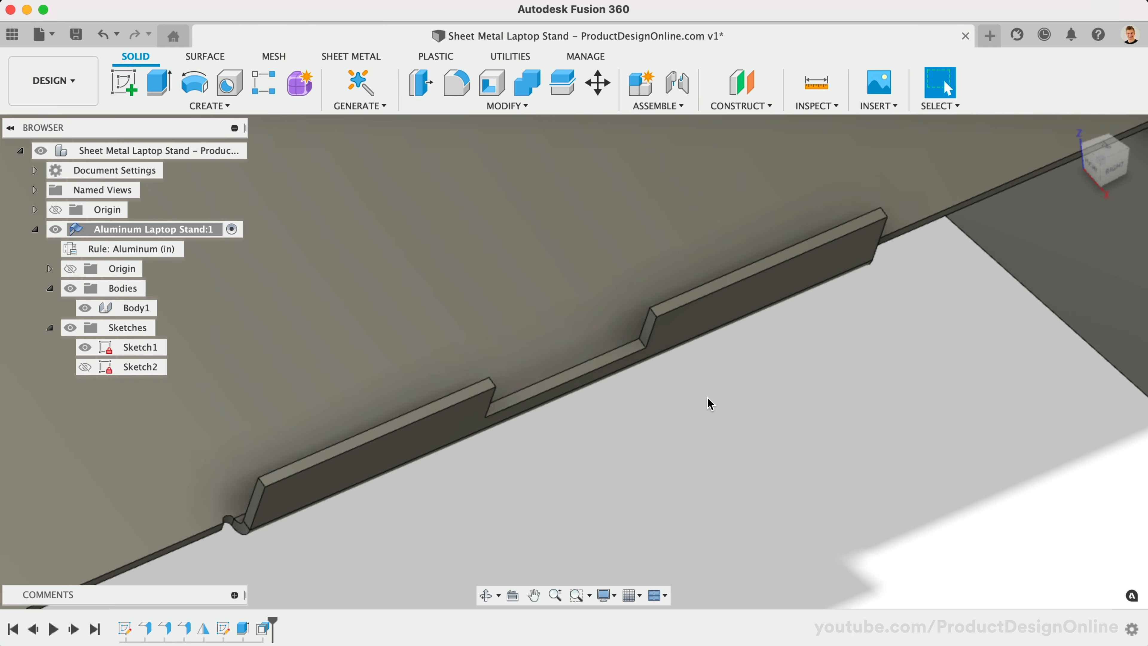
{"action": "scroll", "coordinate": [710, 403], "scroll_direction": "down", "scroll_amount": 6}
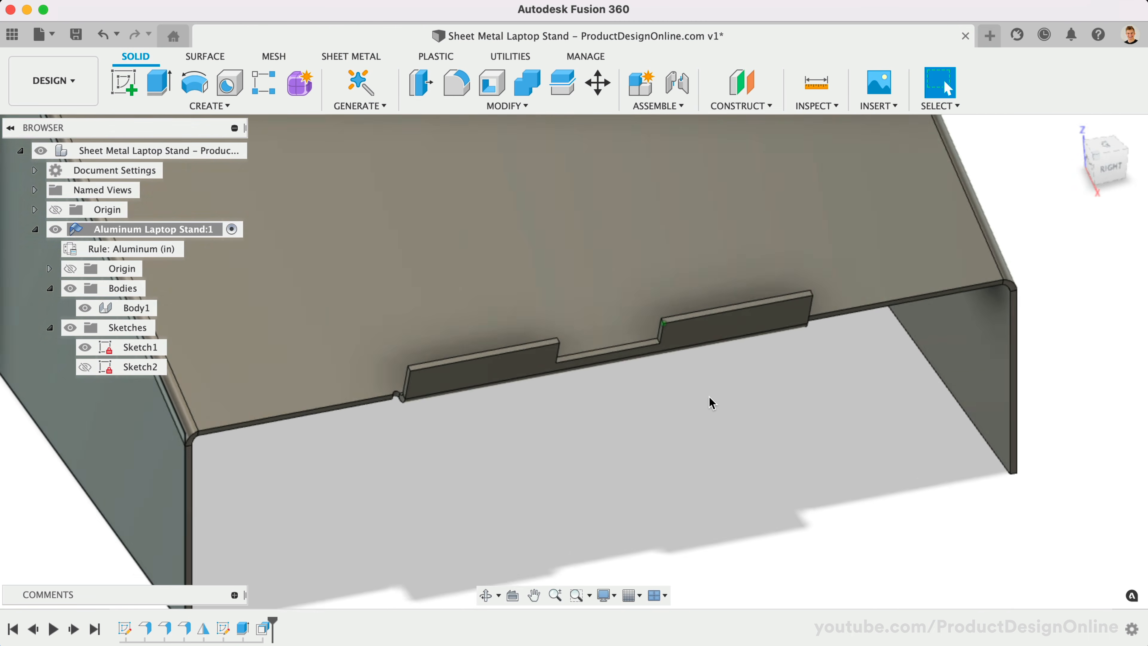
{"action": "middle_click_drag", "start_coordinate": [711, 404], "coordinate": [674, 405], "text": "shift"}
{"action": "scroll", "coordinate": [407, 468], "scroll_direction": "up", "scroll_amount": 3}
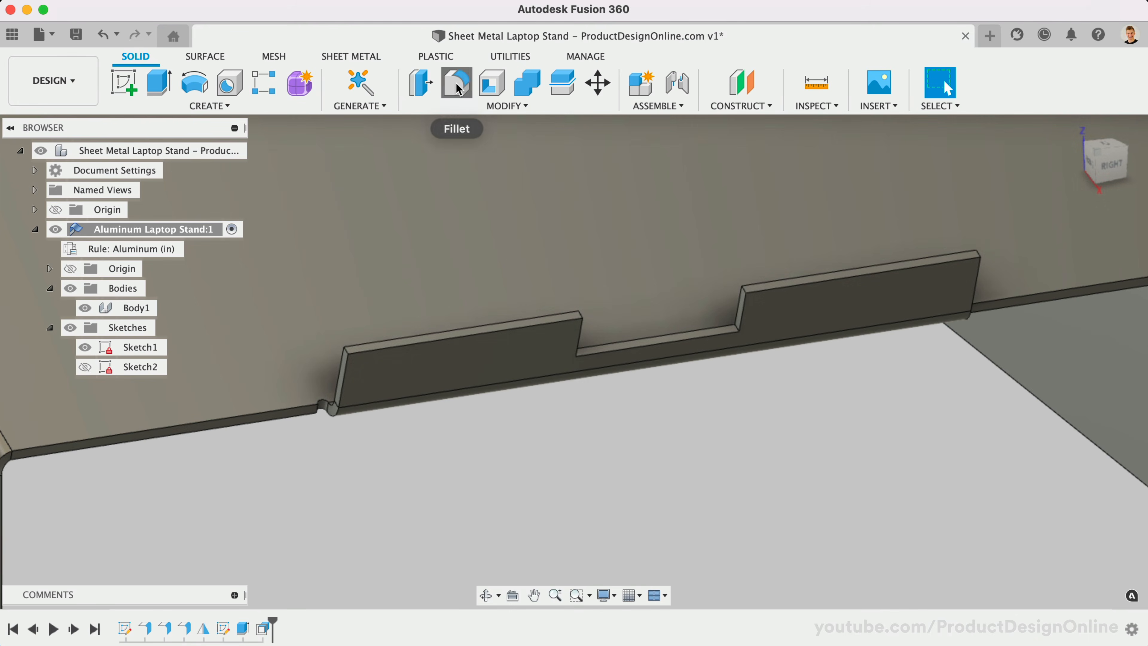
{"action": "left_click", "coordinate": [455, 84]}
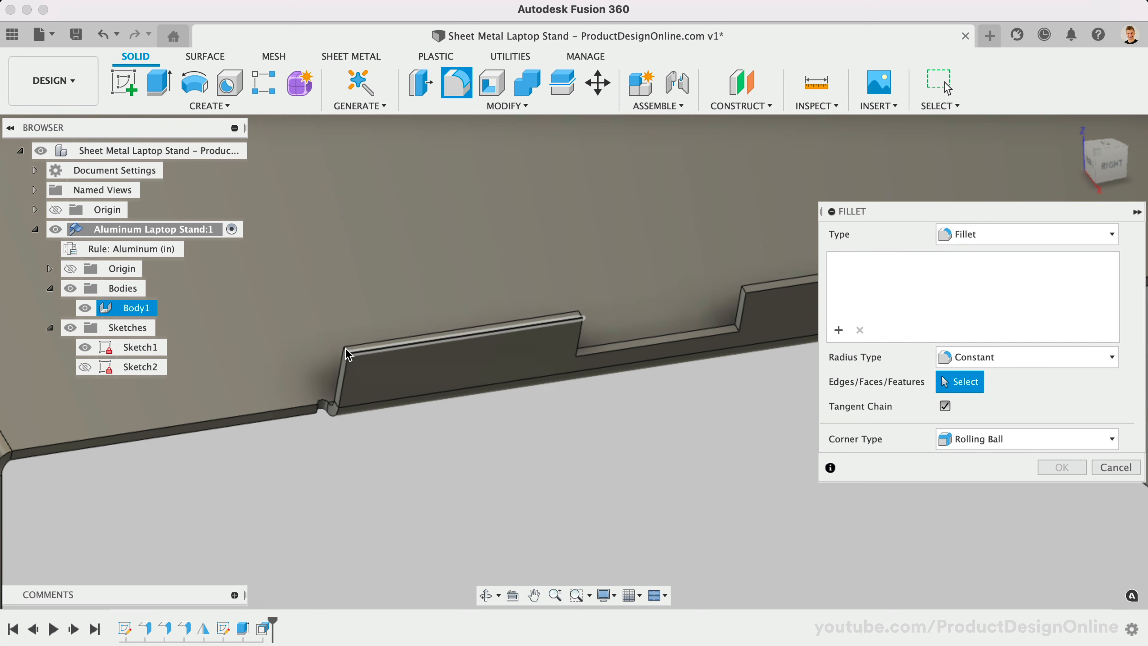
{"action": "left_click", "coordinate": [346, 364]}
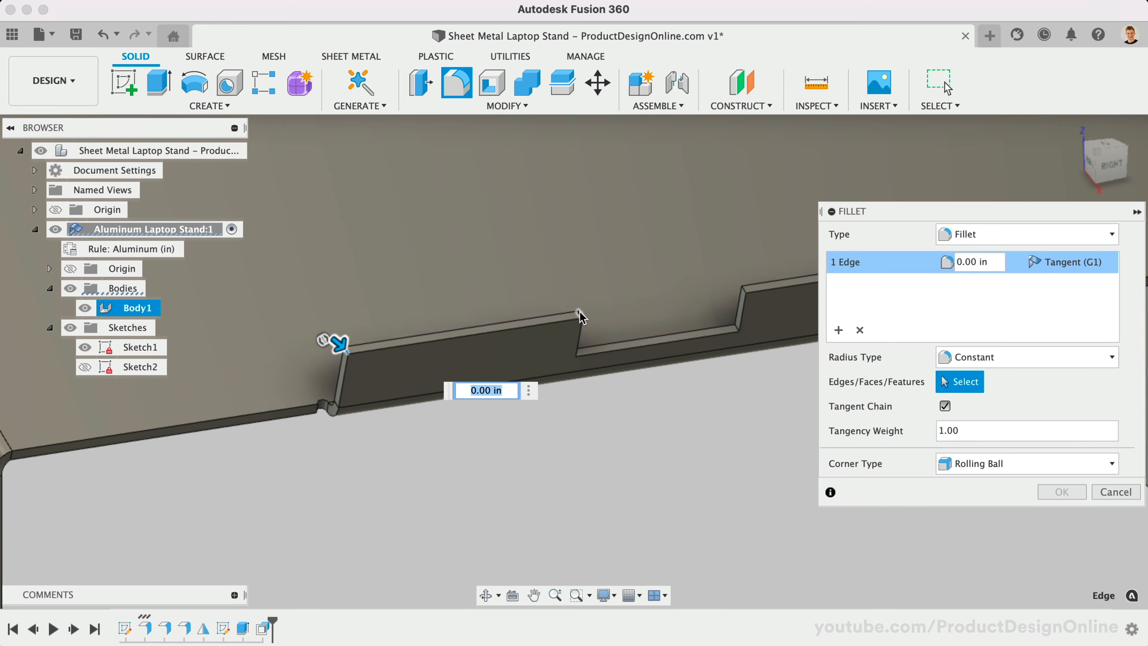
{"action": "left_click", "coordinate": [580, 314]}
{"action": "left_click", "coordinate": [738, 286]}
{"action": "scroll", "coordinate": [763, 299], "scroll_direction": "right", "scroll_amount": 10}
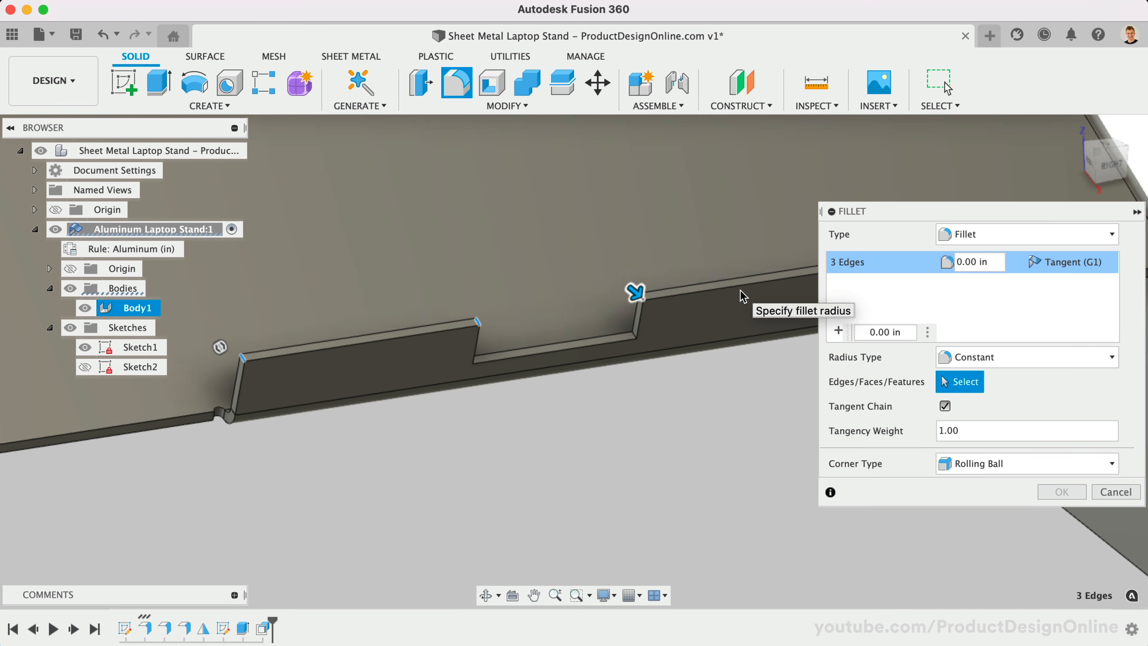
{"action": "left_click", "coordinate": [782, 282]}
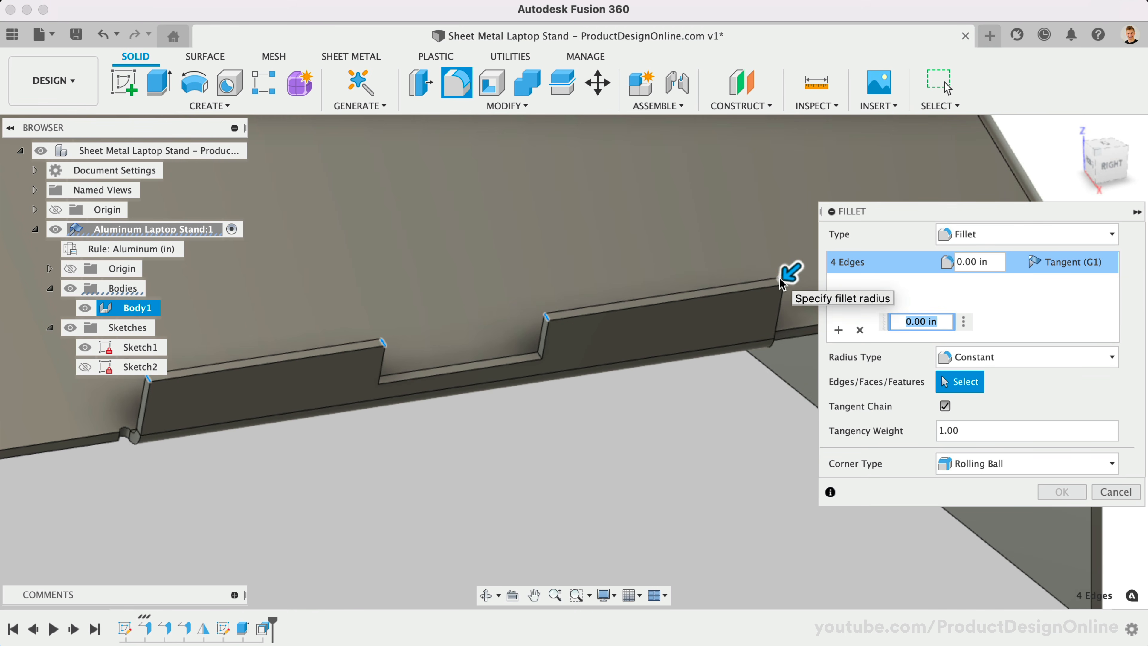
{"action": "key", "text": "Return"}
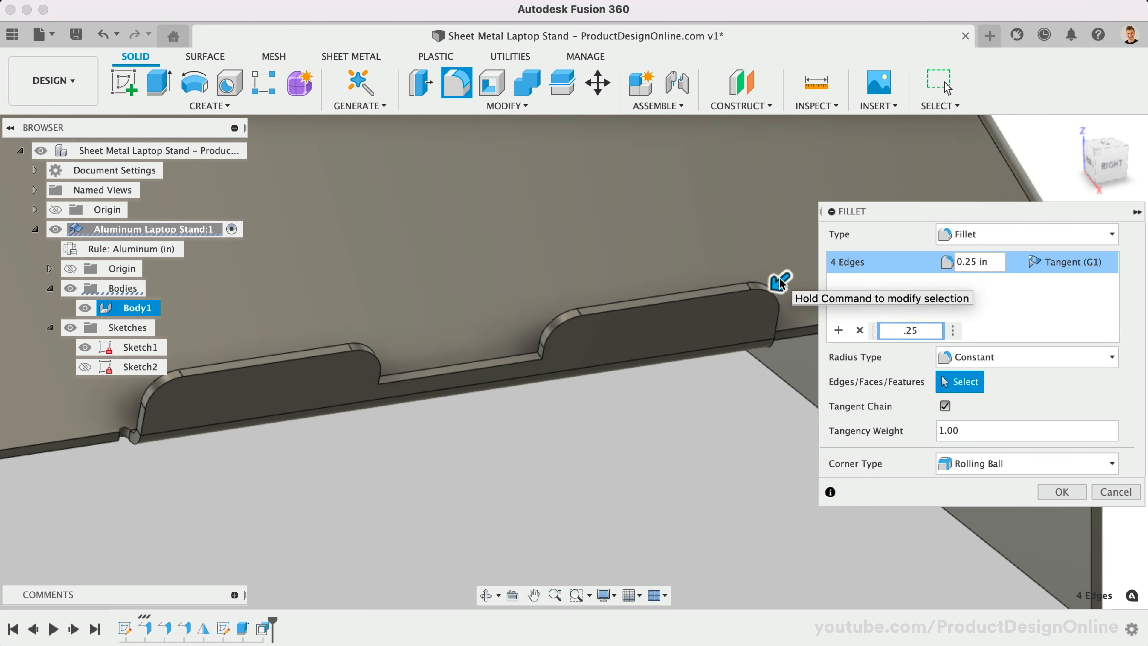
Add the four lower corner edges of the two side panels as a second fillet selection set and complete the Fillet.
{"action": "scroll", "coordinate": [686, 389], "scroll_direction": "down", "scroll_amount": 5}
{"action": "scroll", "coordinate": [238, 484], "scroll_direction": "up", "scroll_amount": 3}
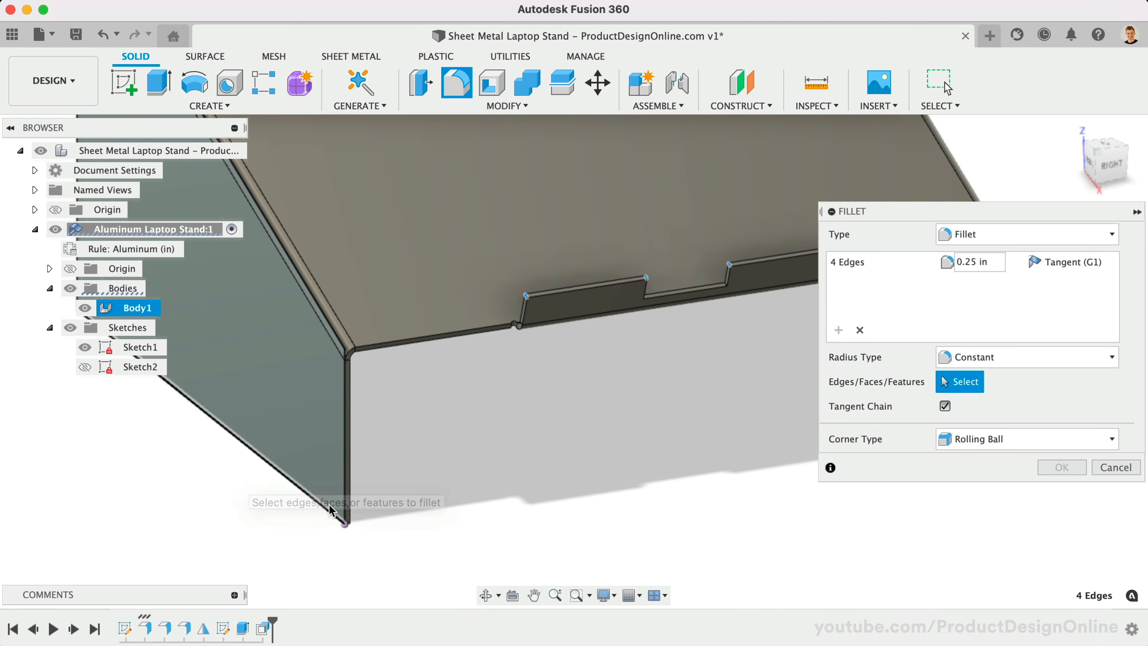
{"action": "left_click", "coordinate": [350, 525]}
{"action": "scroll", "coordinate": [350, 528], "scroll_direction": "down", "scroll_amount": 3}
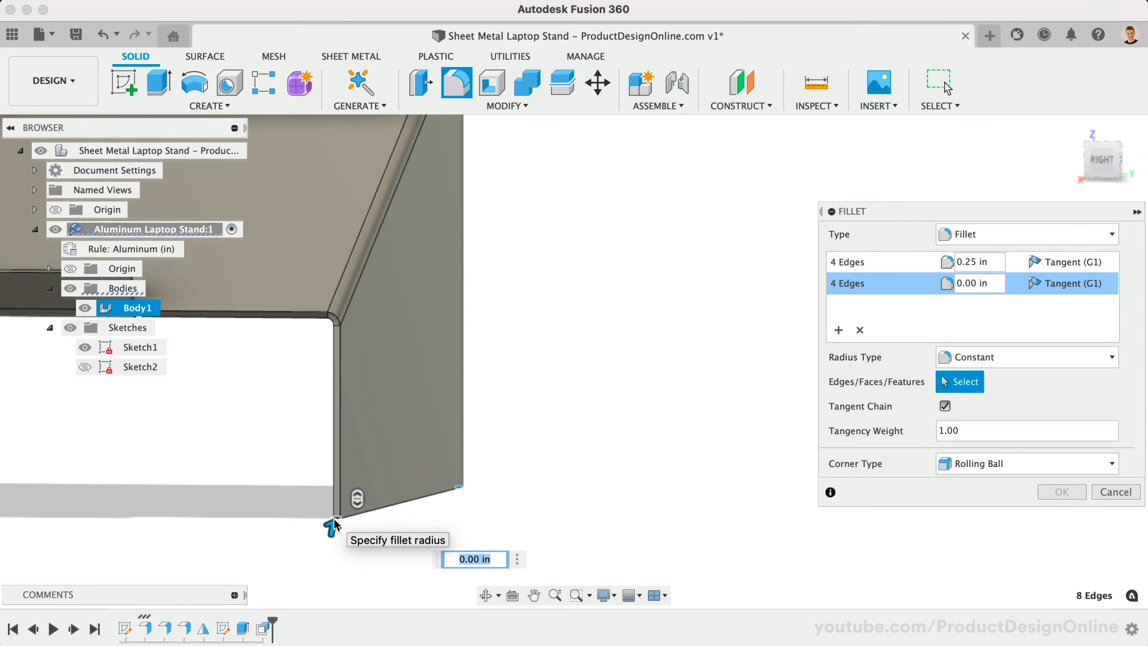
{"action": "key", "text": "Return"}
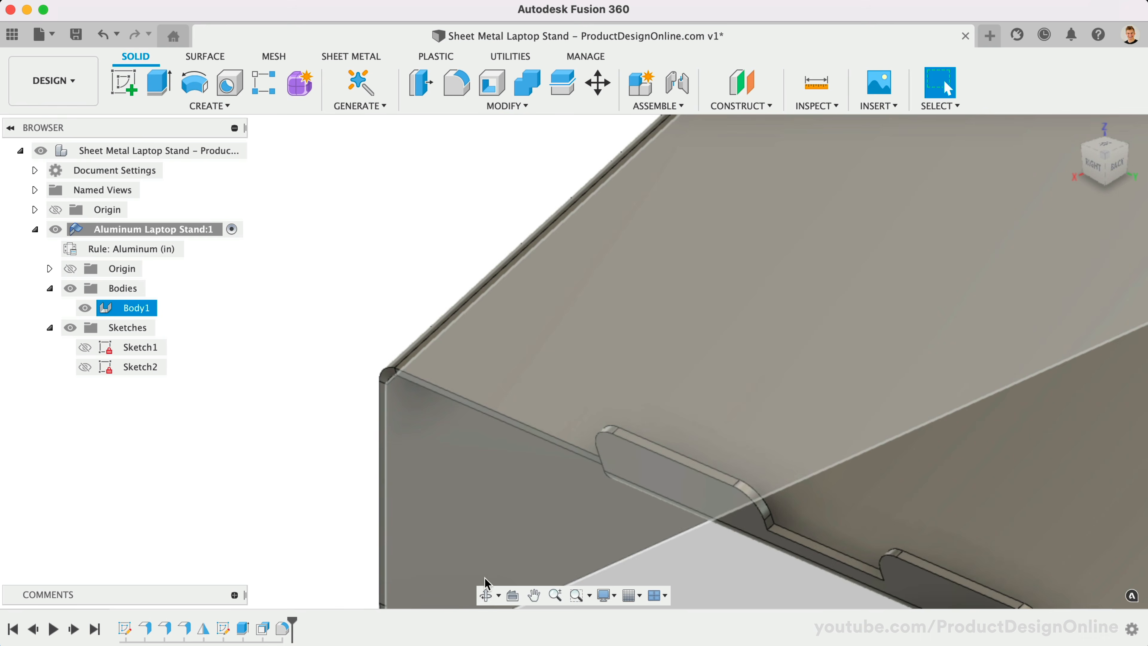
Examine the bend at the front corner between the top panel and side panel up close, and return to the home view.
{"action": "left_click", "coordinate": [486, 595]}
{"action": "left_click_drag", "start_coordinate": [565, 384], "coordinate": [615, 441]}
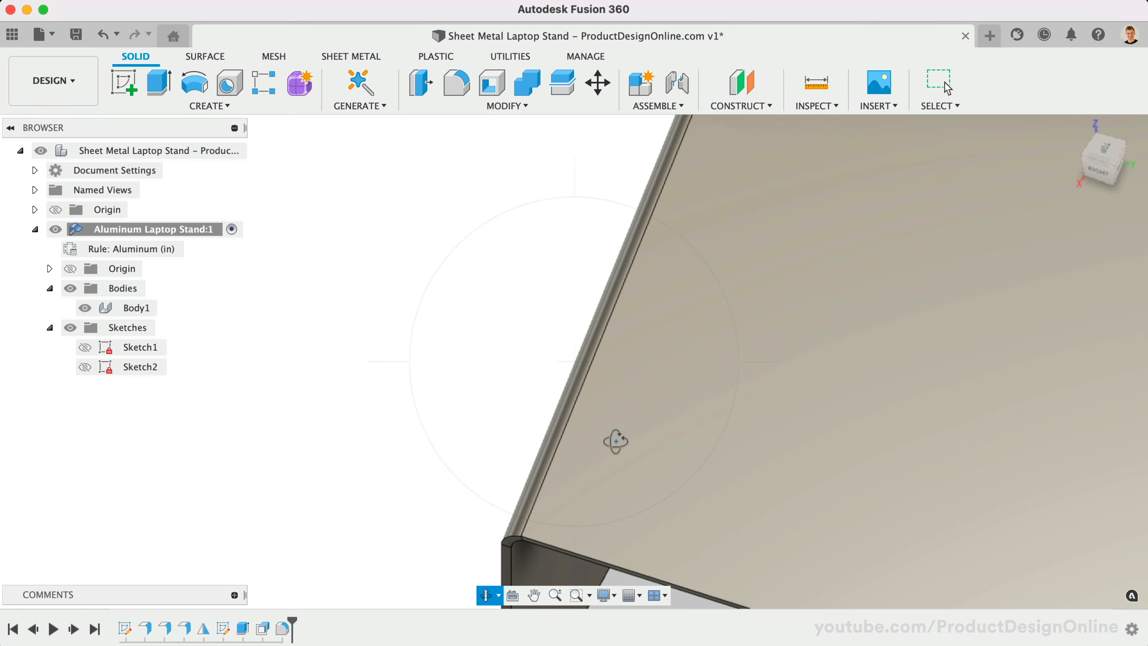
{"action": "key", "text": "Escape"}
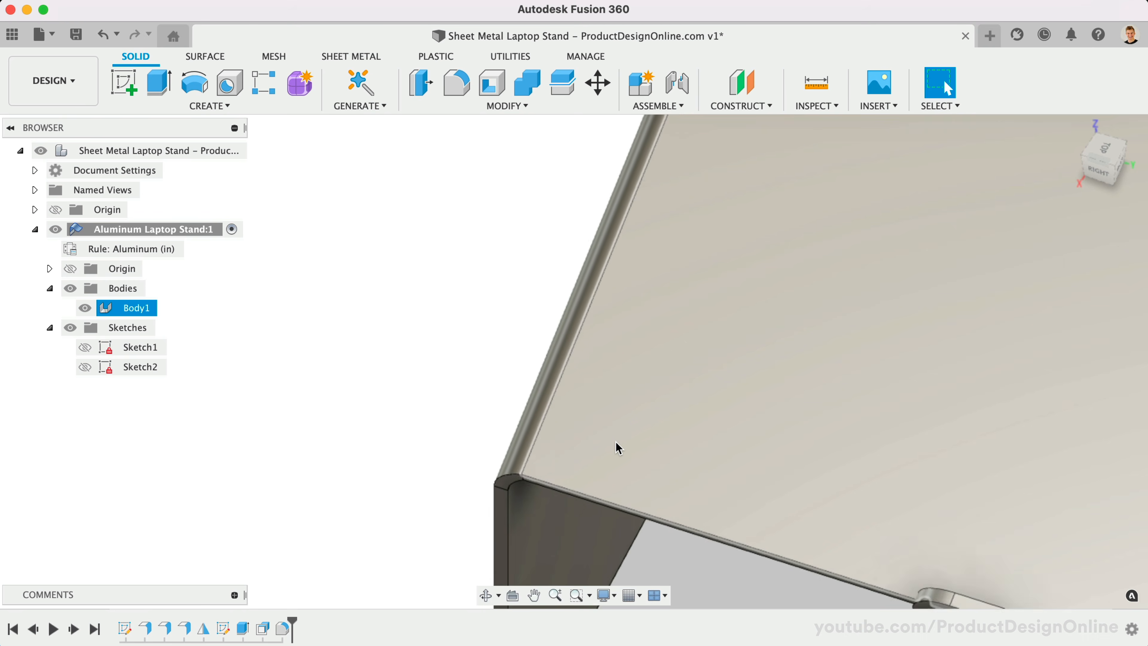
{"action": "scroll", "coordinate": [615, 441], "scroll_direction": "down", "scroll_amount": 4}
{"action": "scroll", "coordinate": [615, 441], "scroll_direction": "up", "scroll_amount": 8}
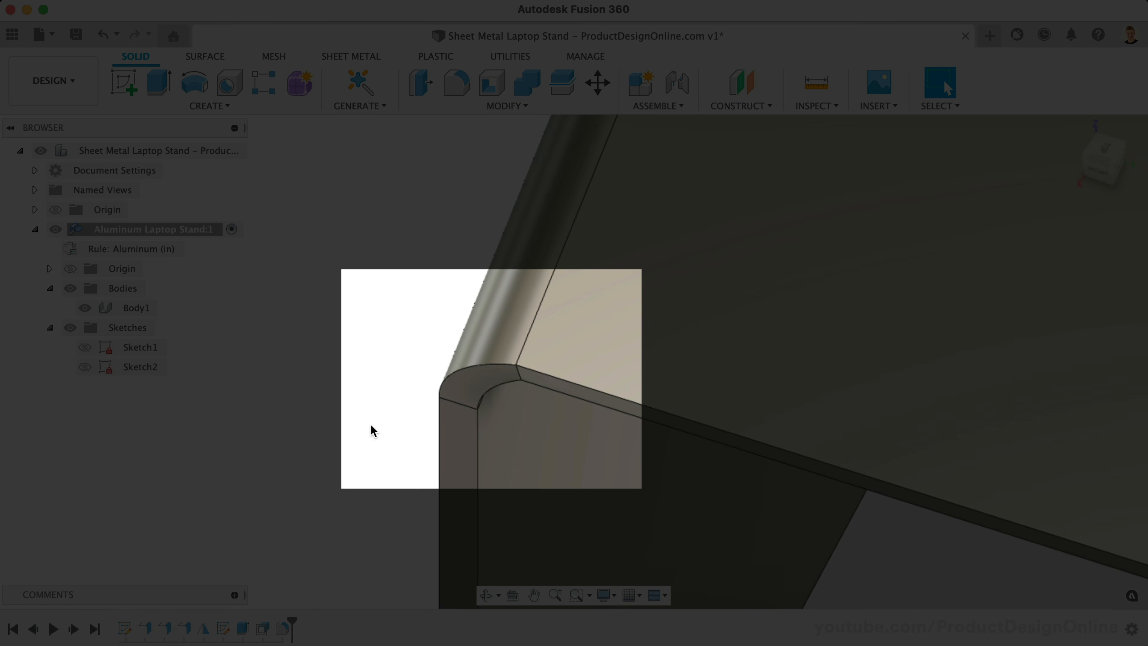
{"action": "scroll", "coordinate": [370, 426], "scroll_direction": "down", "scroll_amount": 5}
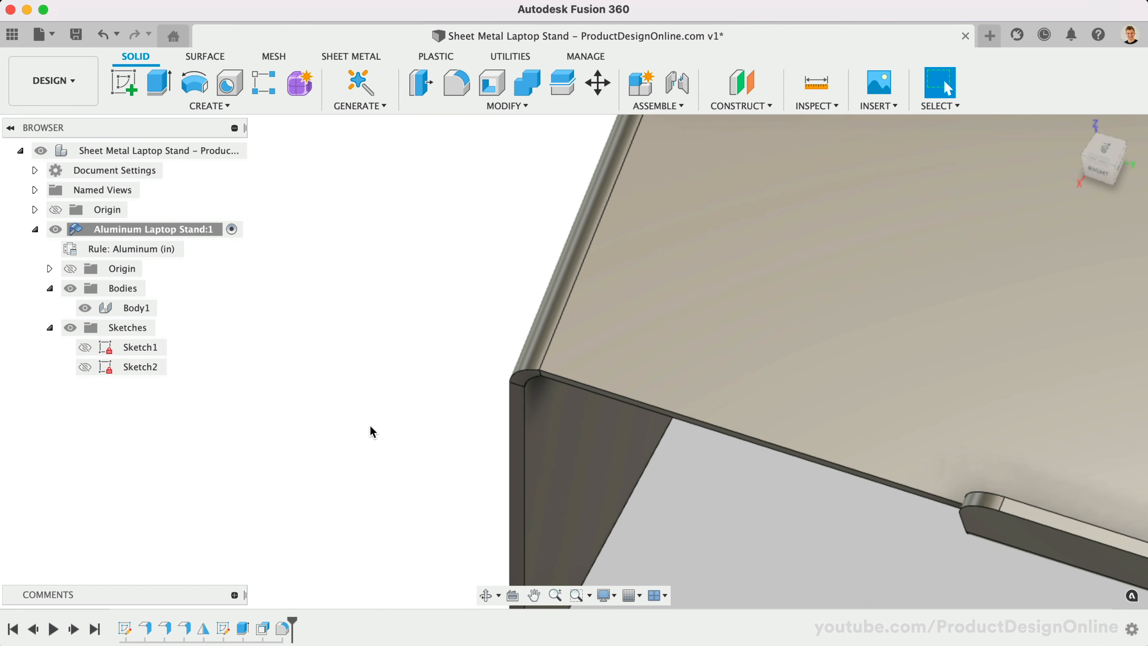
{"action": "left_click", "coordinate": [835, 232]}
{"action": "left_click", "coordinate": [1073, 130]}
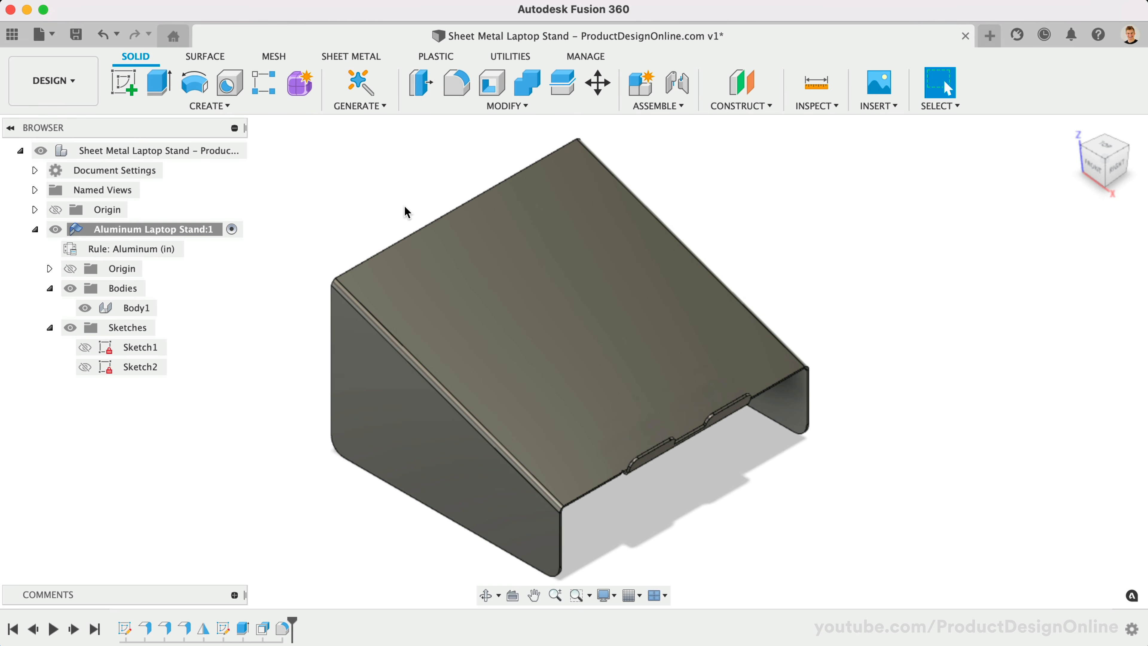
Unfold all bends of the laptop stand, keeping the large sloped top face stationary.
{"action": "left_click", "coordinate": [358, 58]}
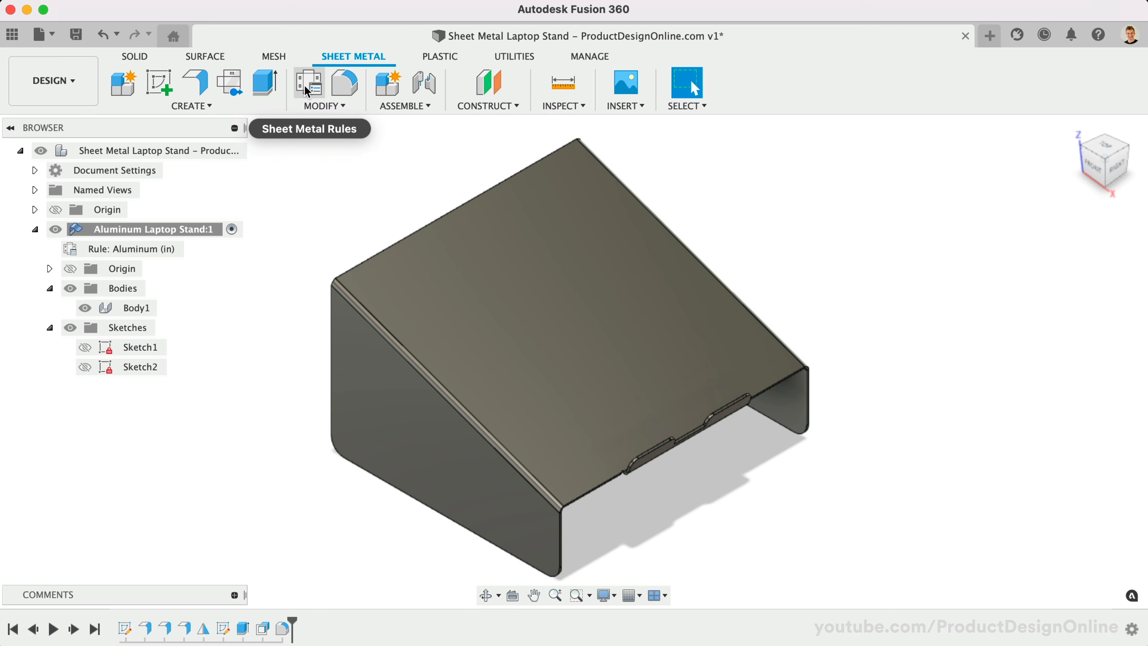
{"action": "left_click", "coordinate": [322, 105]}
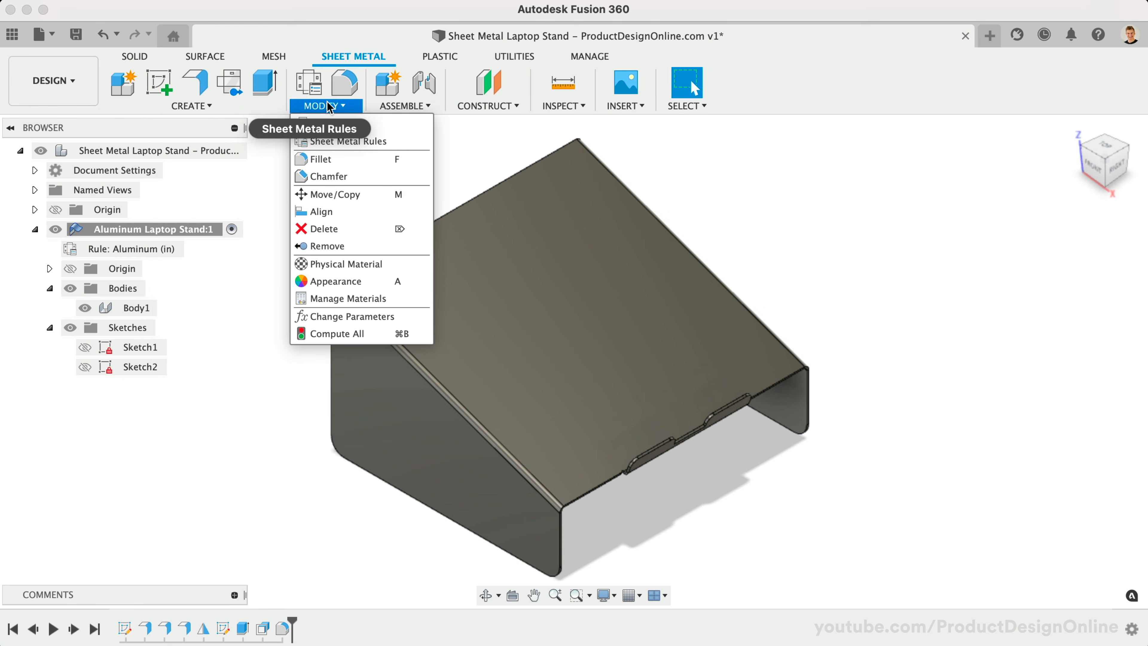
{"action": "left_click", "coordinate": [324, 124]}
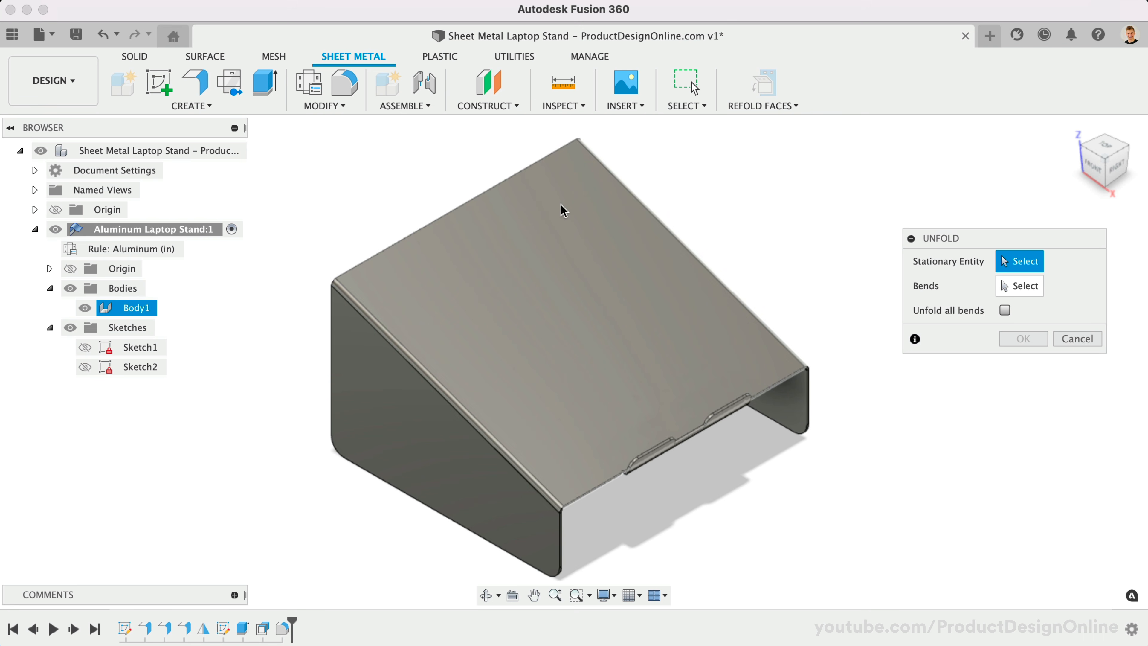
{"action": "left_click", "coordinate": [560, 283]}
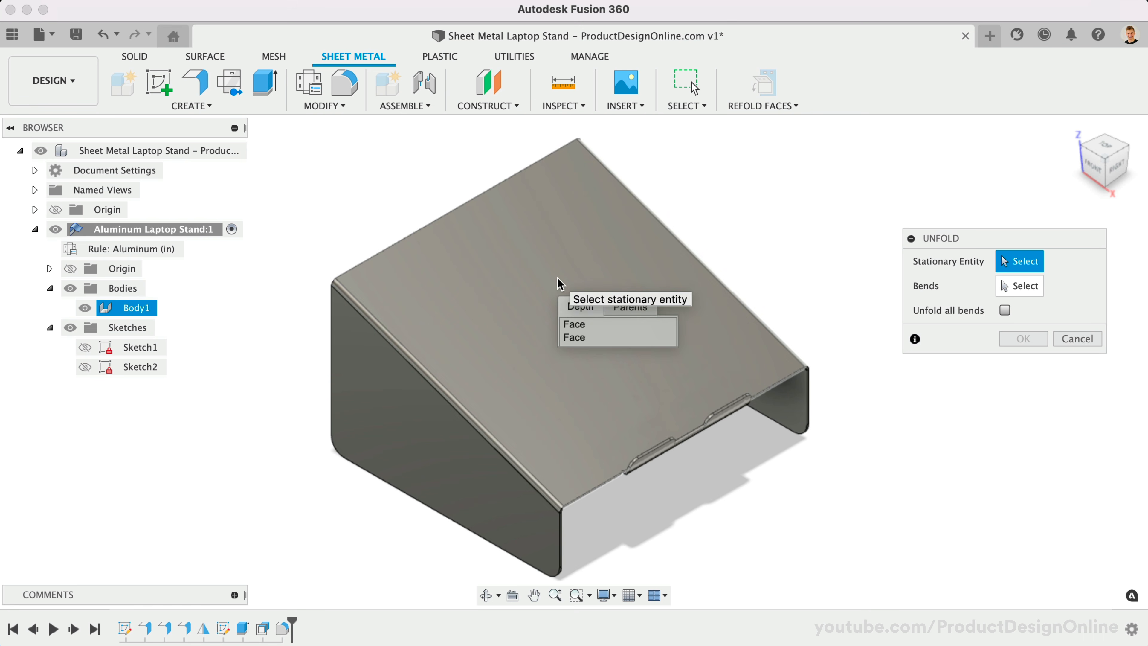
{"action": "left_click", "coordinate": [561, 283]}
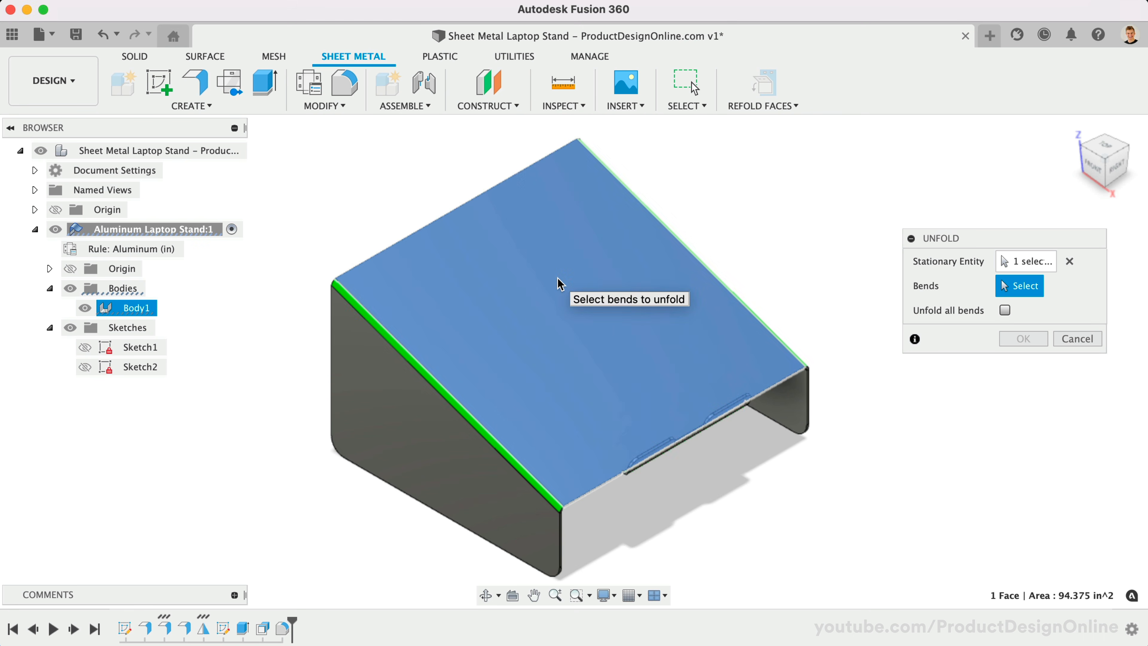
{"action": "left_click", "coordinate": [1005, 311]}
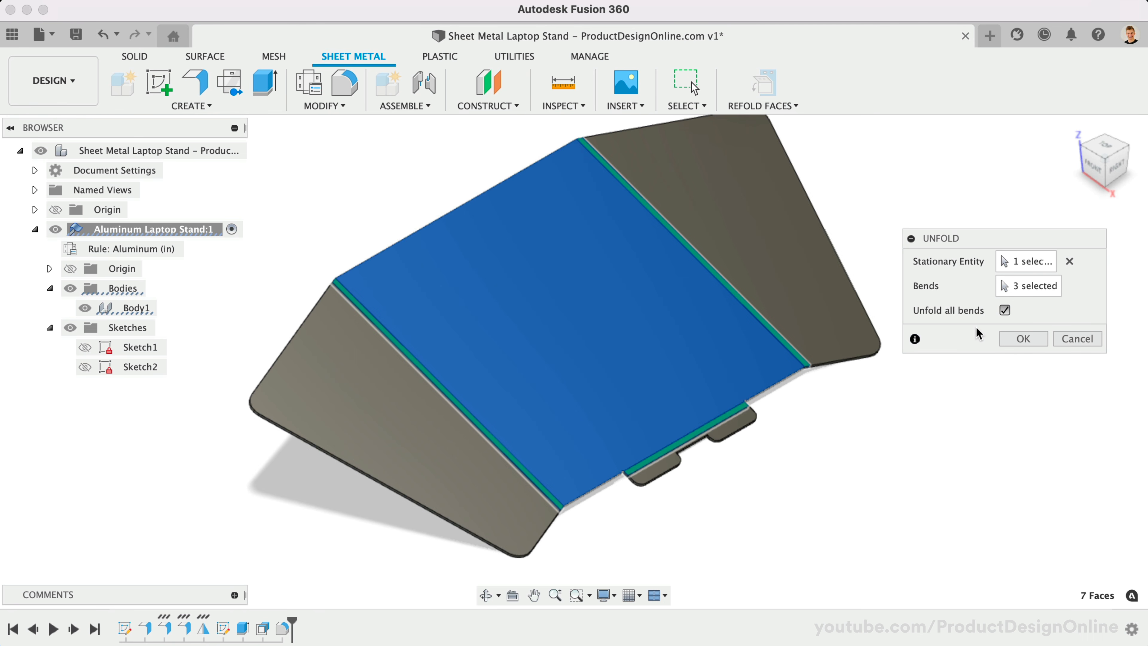
{"action": "left_click", "coordinate": [1022, 339]}
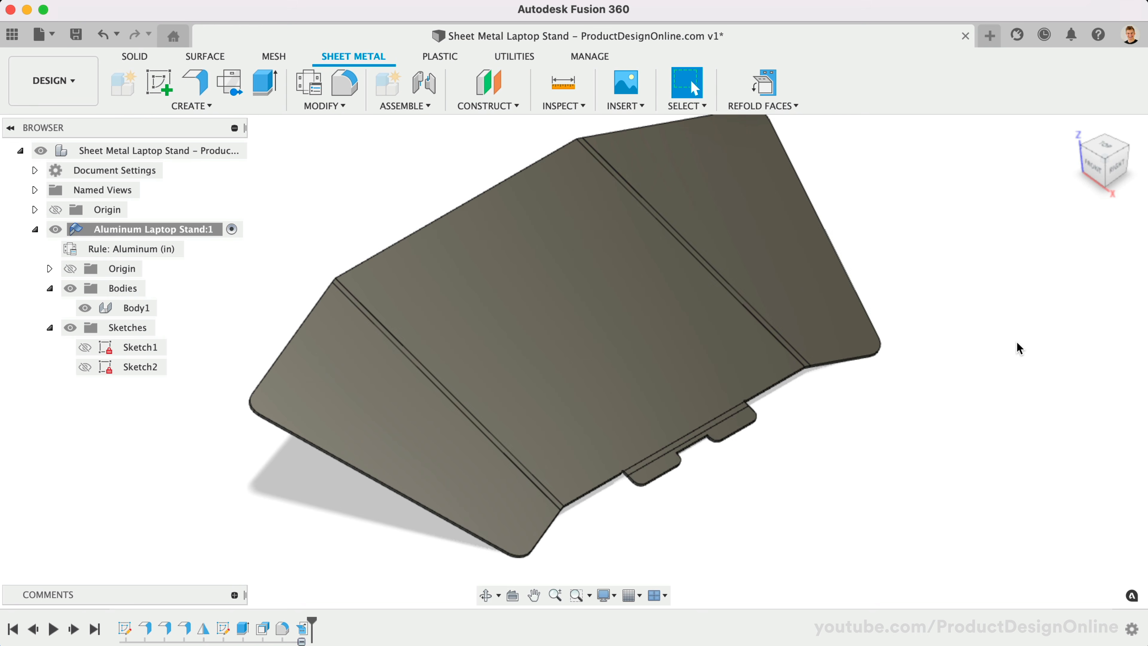
Create a sketch on the large center face and project the front outline edges around the left bend.
{"action": "middle_click_drag", "start_coordinate": [962, 394], "coordinate": [962, 395], "text": "shift"}
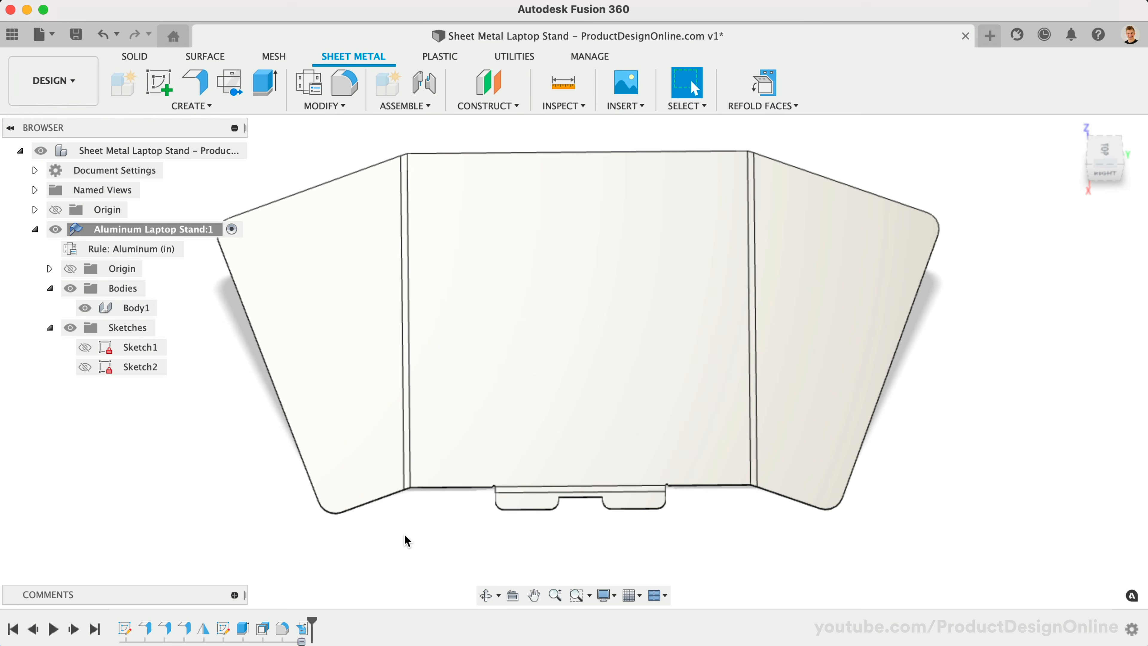
{"action": "right_click", "coordinate": [549, 387]}
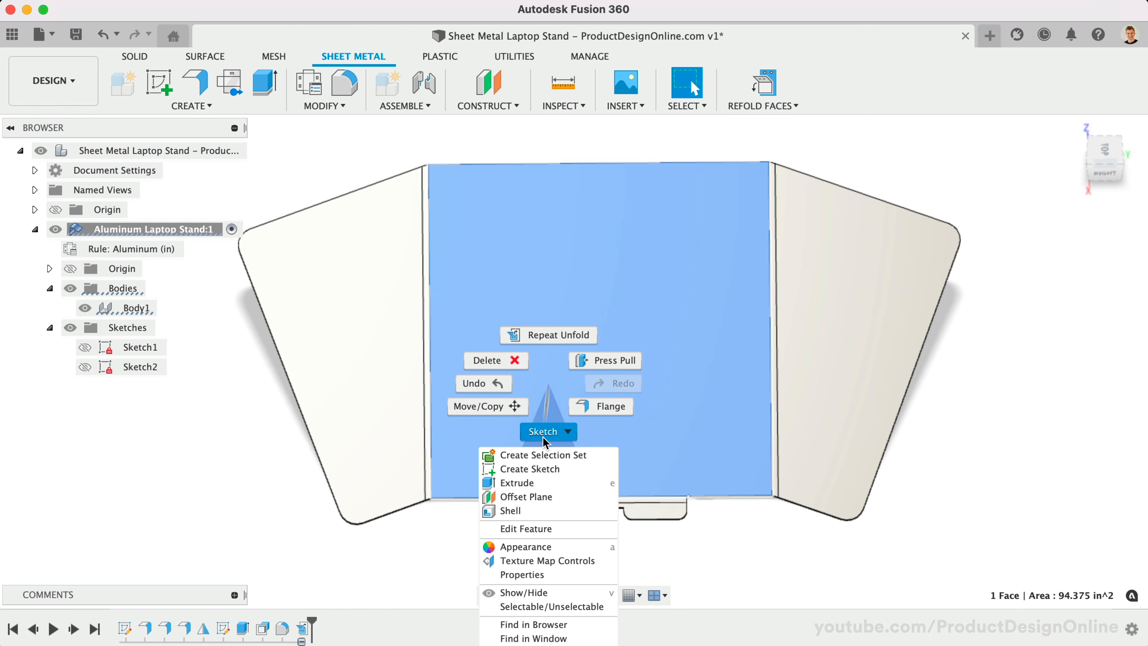
{"action": "left_click", "coordinate": [515, 469]}
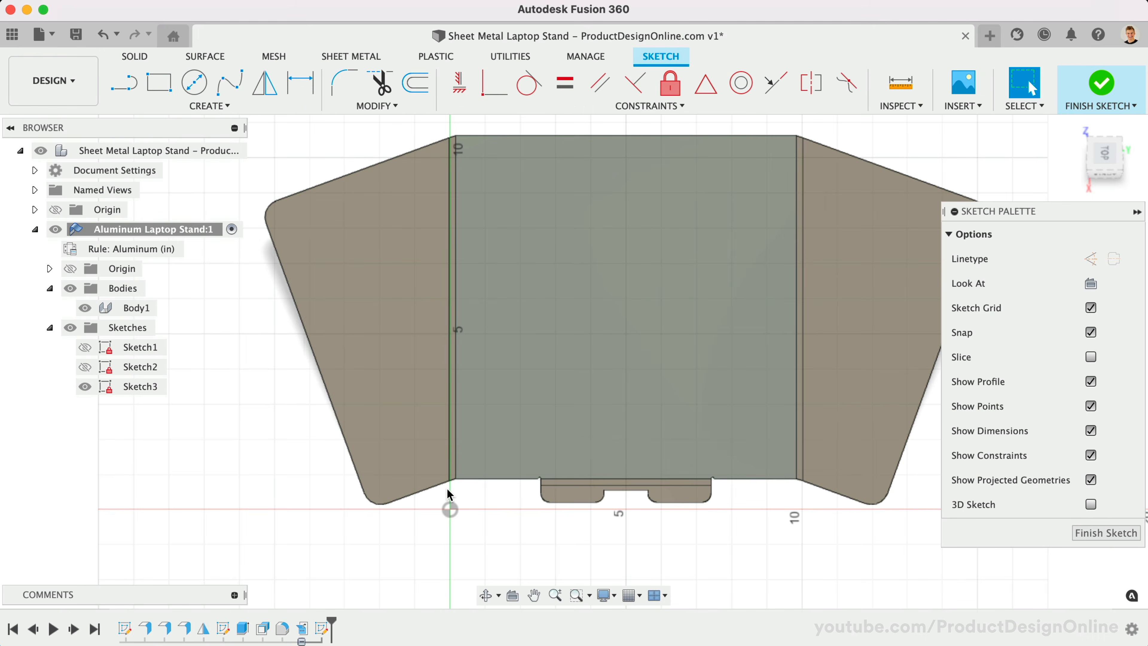
{"action": "key", "text": "p"}
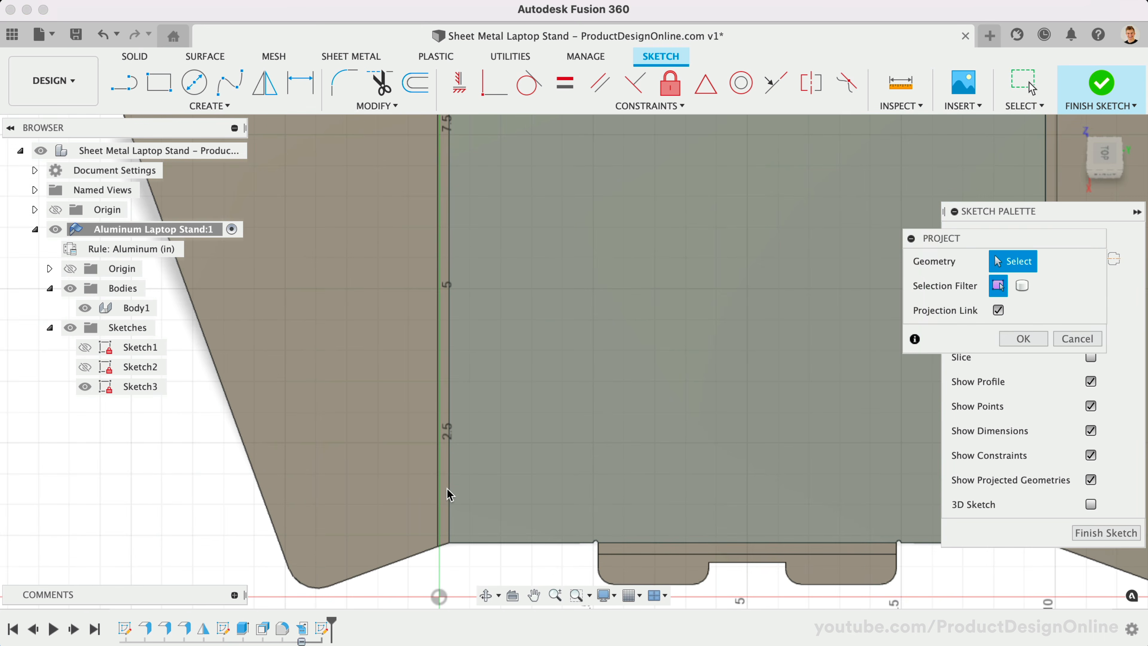
{"action": "left_click", "coordinate": [453, 542]}
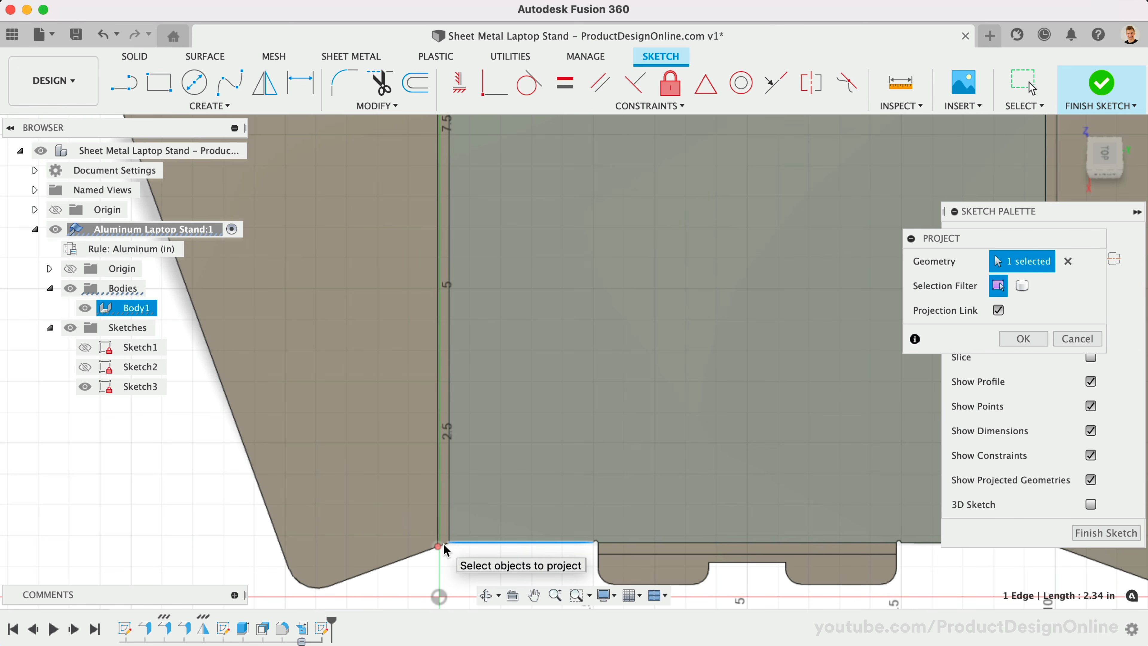
{"action": "scroll", "coordinate": [445, 549], "scroll_direction": "left", "scroll_amount": 5}
{"action": "left_click", "coordinate": [526, 511]}
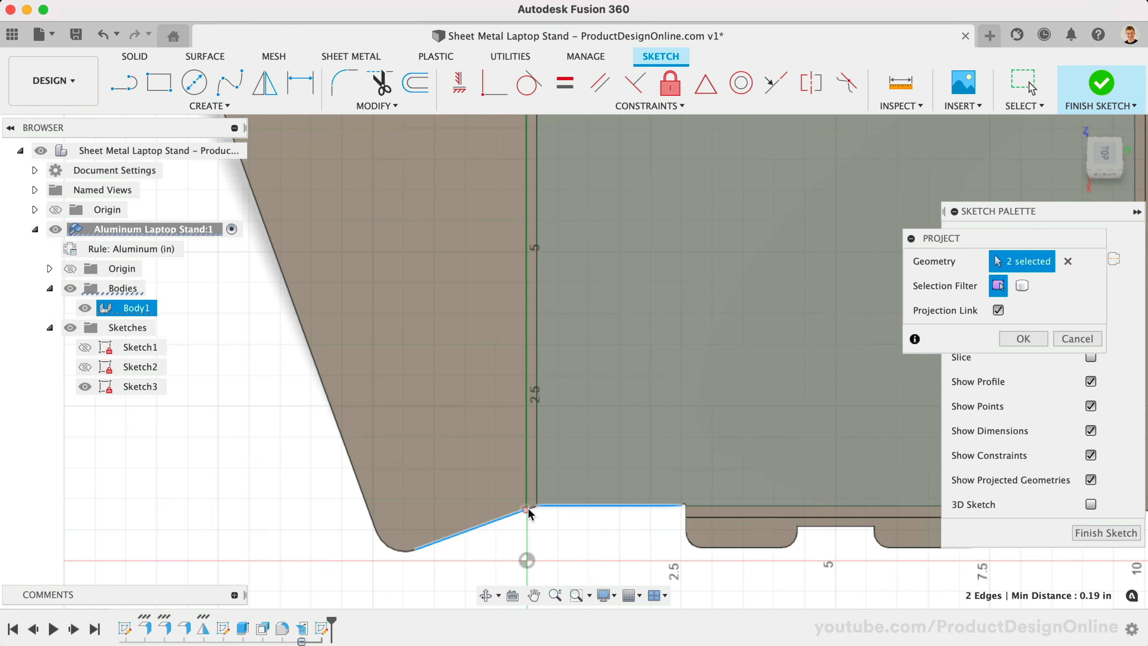
{"action": "scroll", "coordinate": [533, 508], "scroll_direction": "down", "scroll_amount": 4}
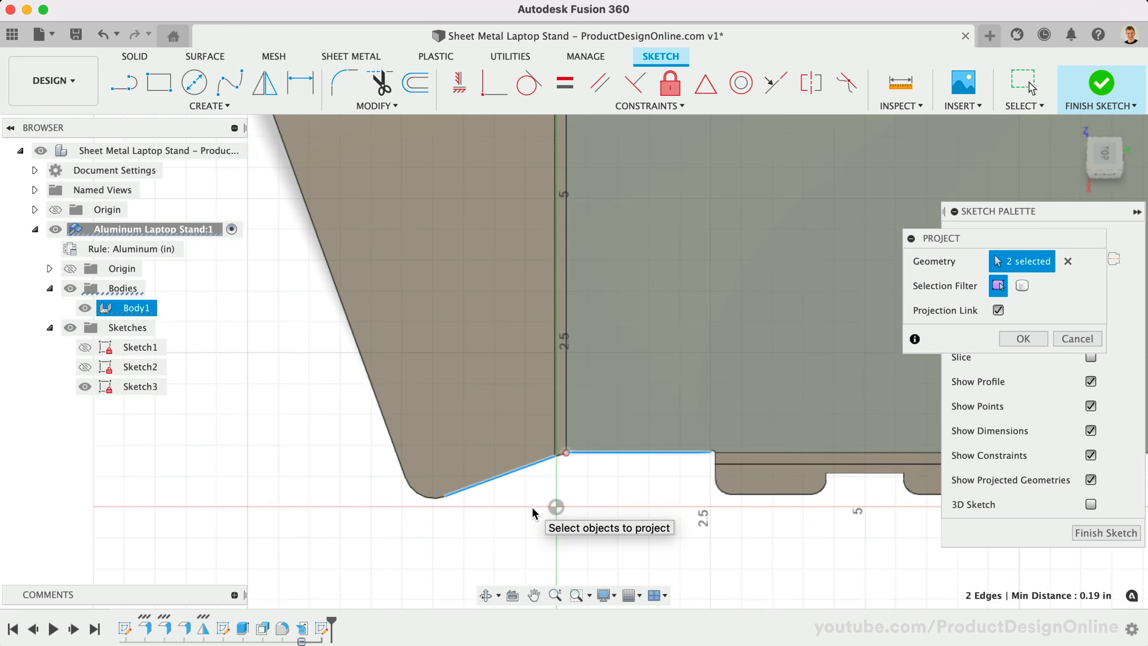
{"action": "scroll", "coordinate": [532, 511], "scroll_direction": "up", "scroll_amount": 5}
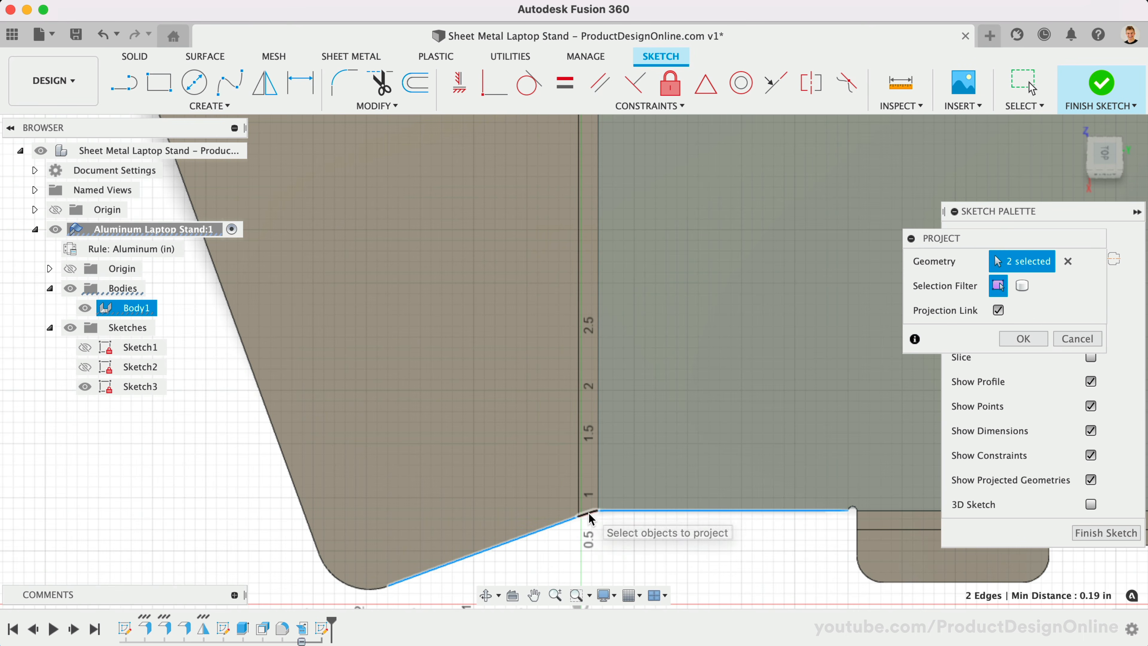
{"action": "key", "text": "Return"}
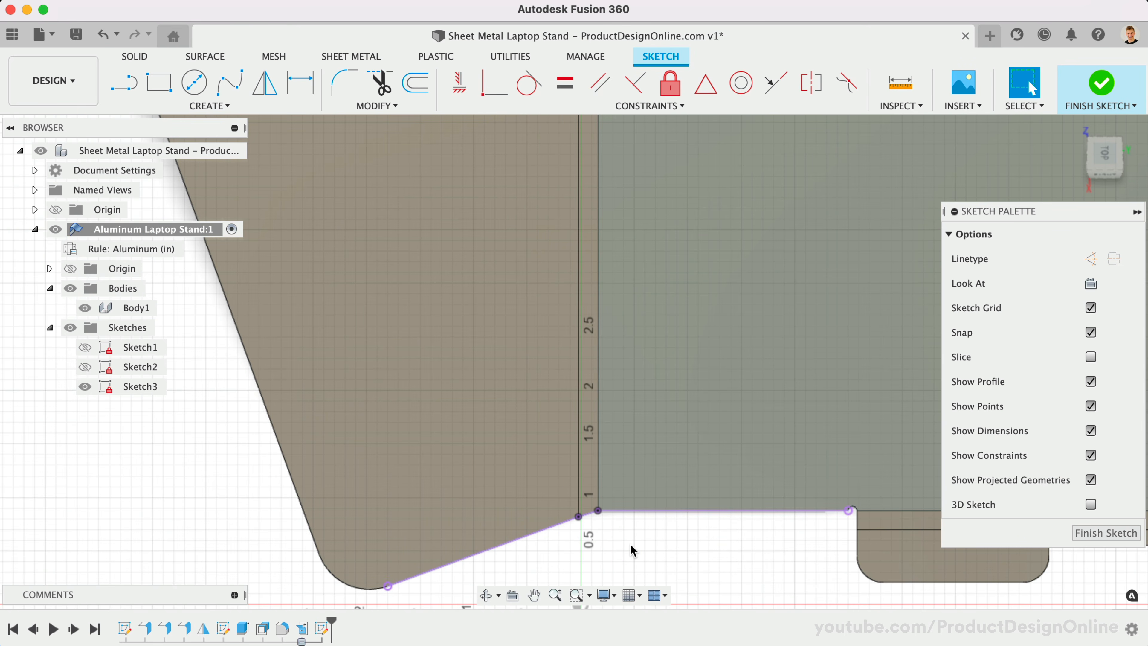
Draw a three-point arc across the front end of the left bend, ending on the projected edges on both sides.
{"action": "type", "text": "sa"}
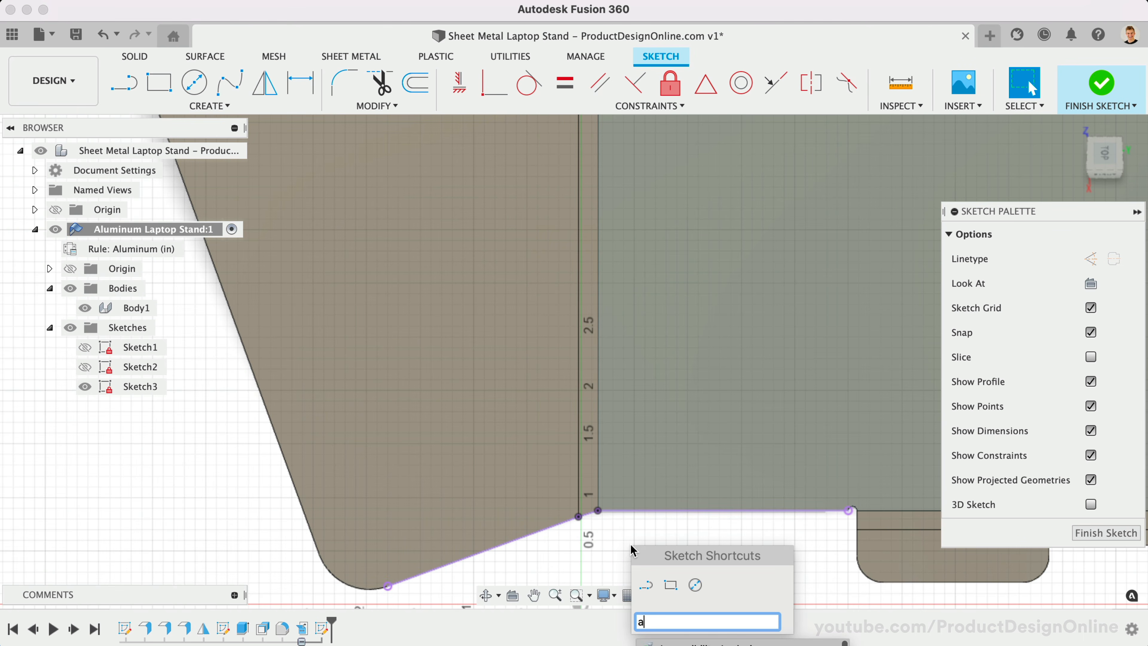
{"action": "key", "text": "Return"}
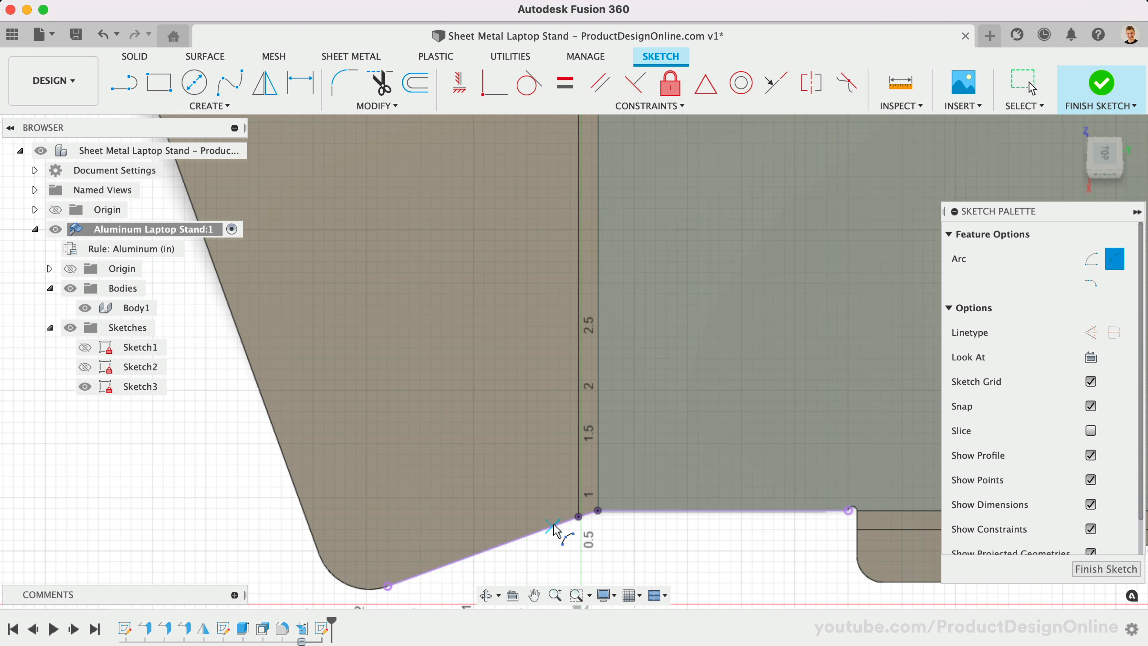
{"action": "left_click", "coordinate": [557, 524]}
{"action": "left_click", "coordinate": [630, 510]}
{"action": "left_click", "coordinate": [586, 469]}
{"action": "key", "text": "Escape"}
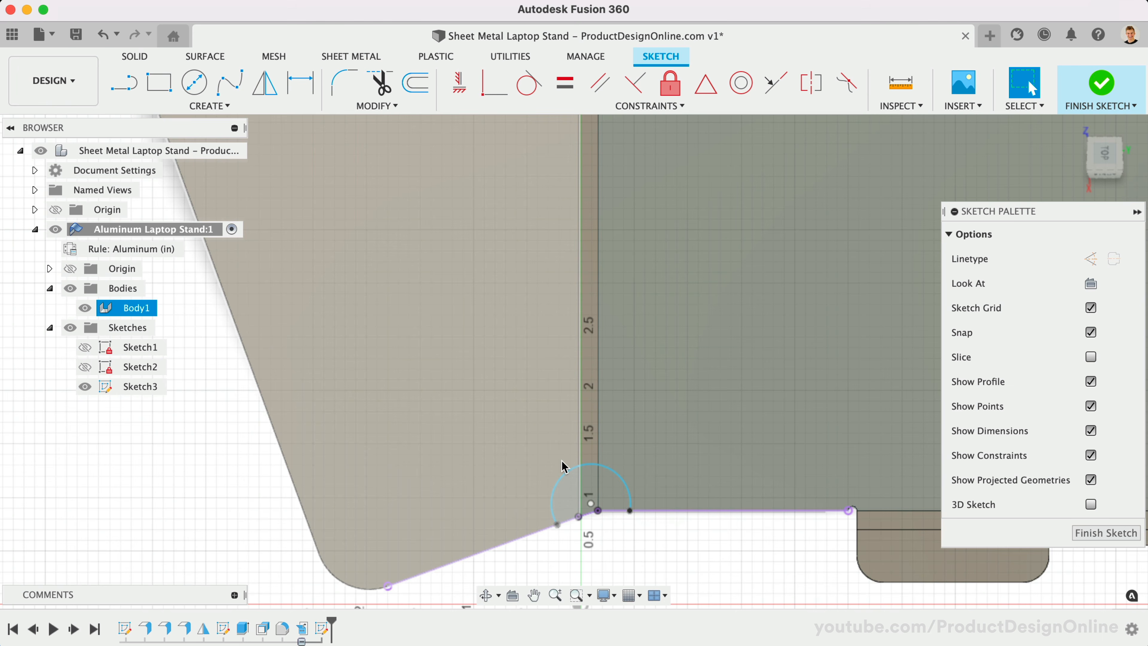
Dimension the arc at the front end of the left bend with a 0.2 in radius.
{"action": "key", "text": "d"}
{"action": "left_click", "coordinate": [565, 475]}
{"action": "left_click", "coordinate": [543, 469]}
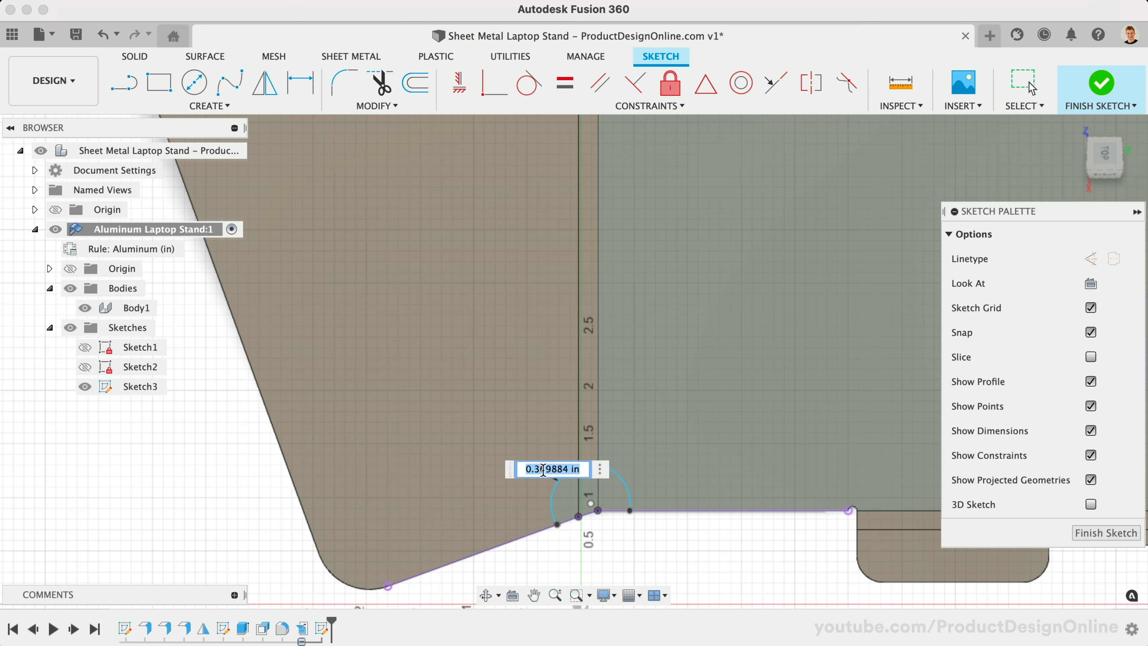
{"action": "type", "text": ".2"}
{"action": "key", "text": "Return"}
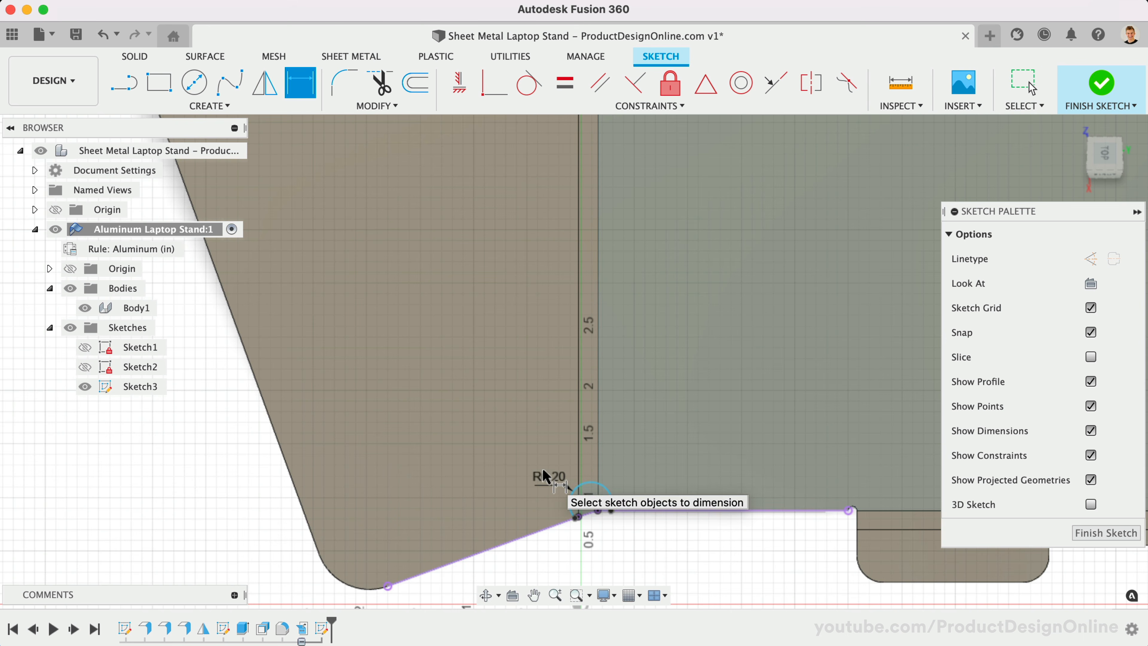
{"action": "key", "text": "Escape"}
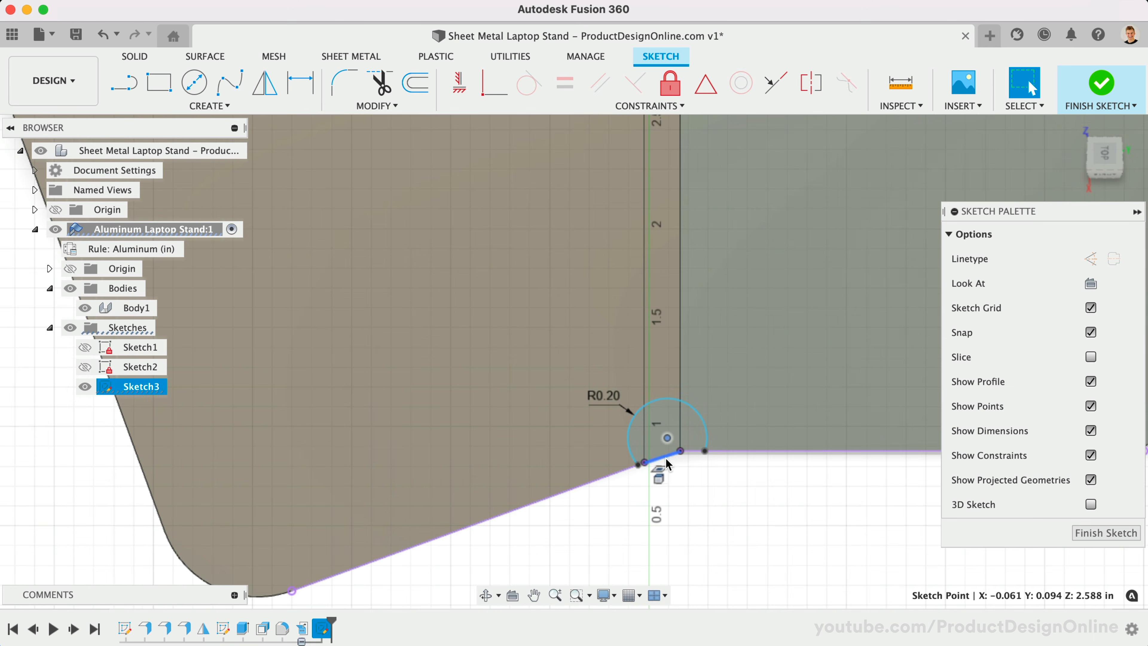
Constrain the arc's center point to the midpoint of the short projected edge at the end of the bend.
{"action": "left_click", "coordinate": [662, 457]}
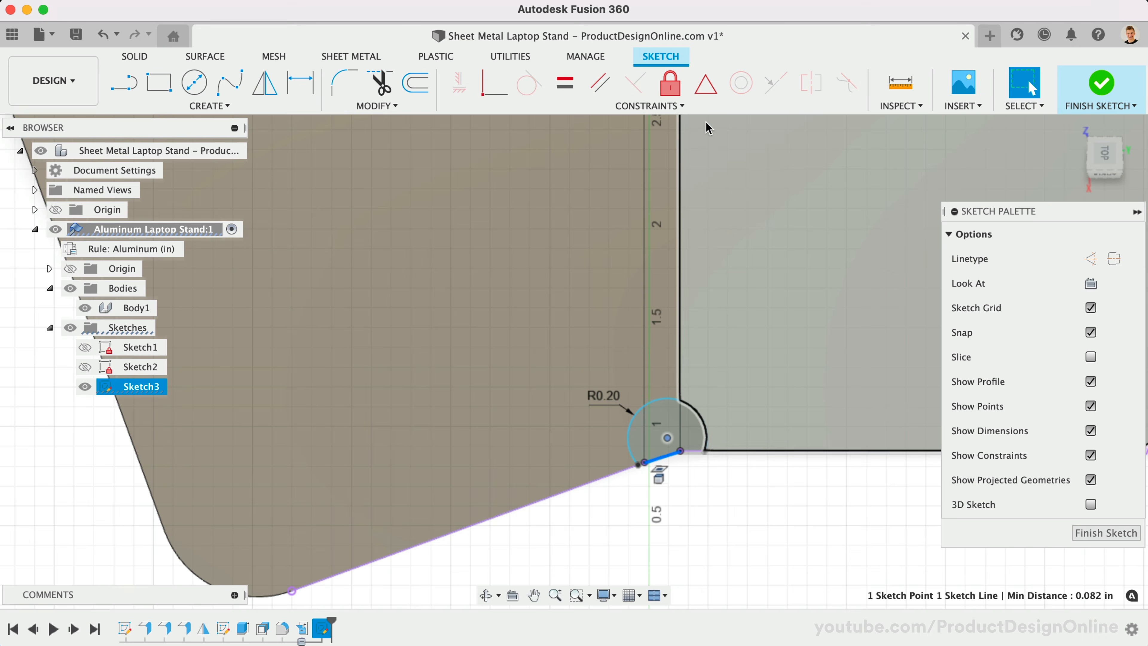
{"action": "left_click", "coordinate": [705, 83]}
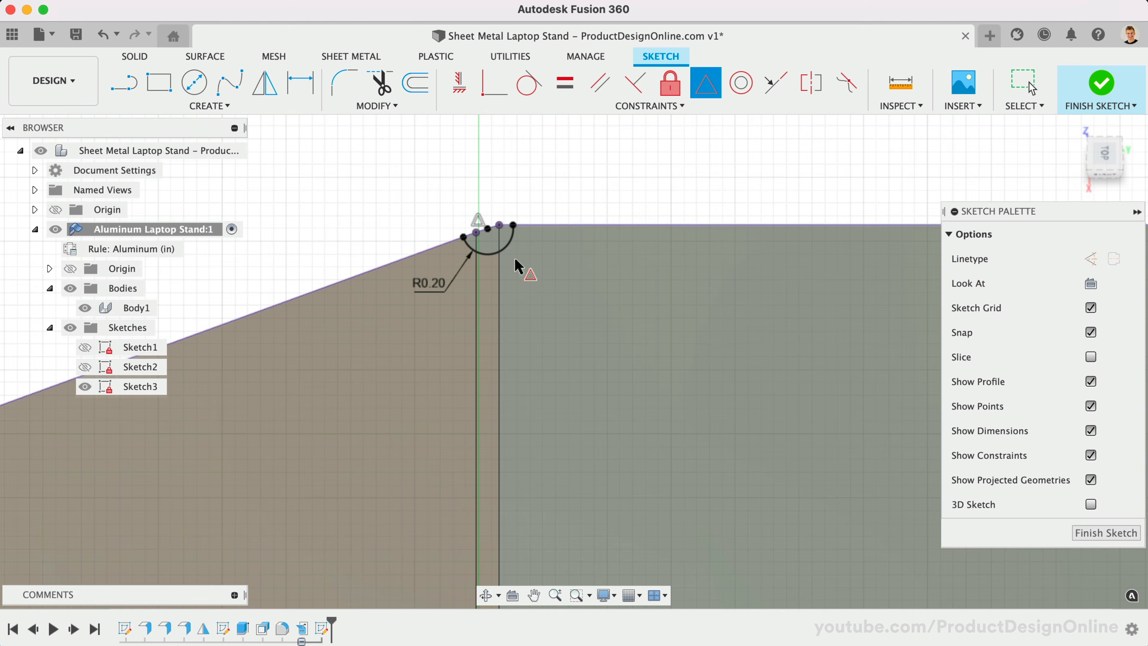
{"action": "key", "text": "Escape"}
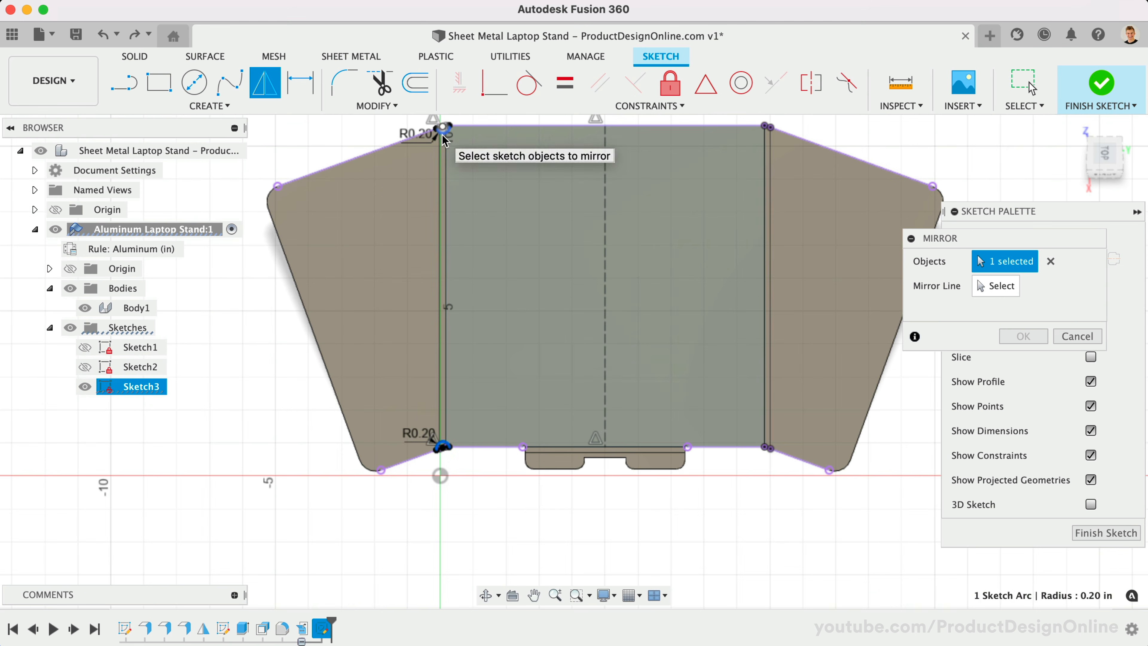
Mirror the front and back relief arcs of the left bend about the dashed centerline of the center panel.
{"action": "left_click", "coordinate": [444, 130]}
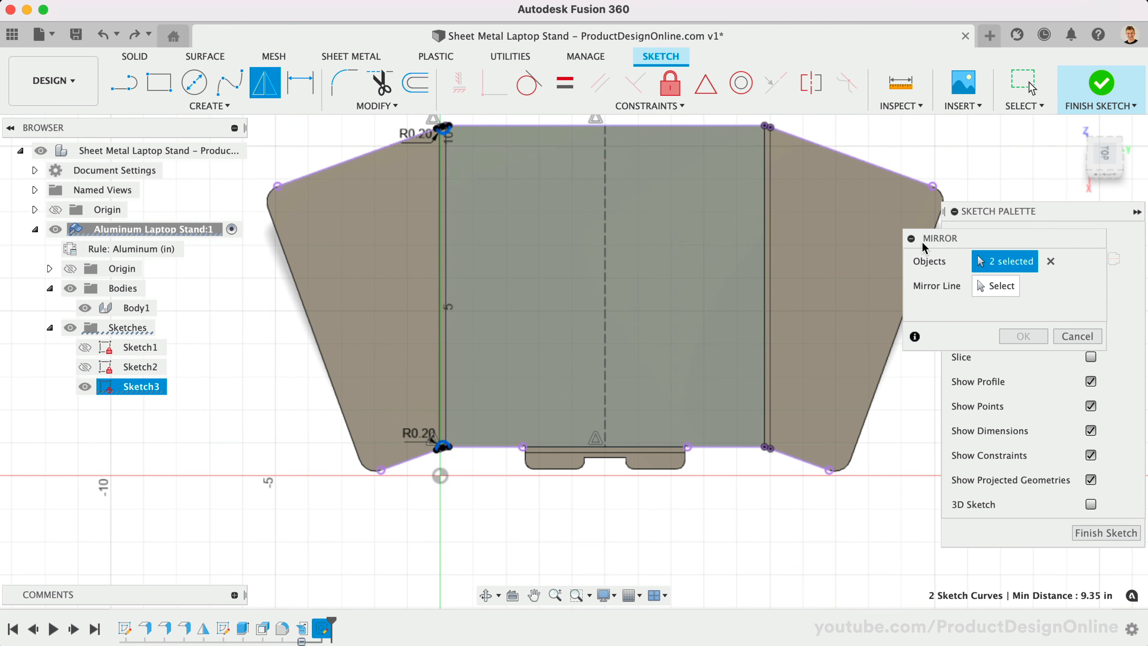
{"action": "left_click", "coordinate": [995, 285]}
{"action": "left_click", "coordinate": [605, 291]}
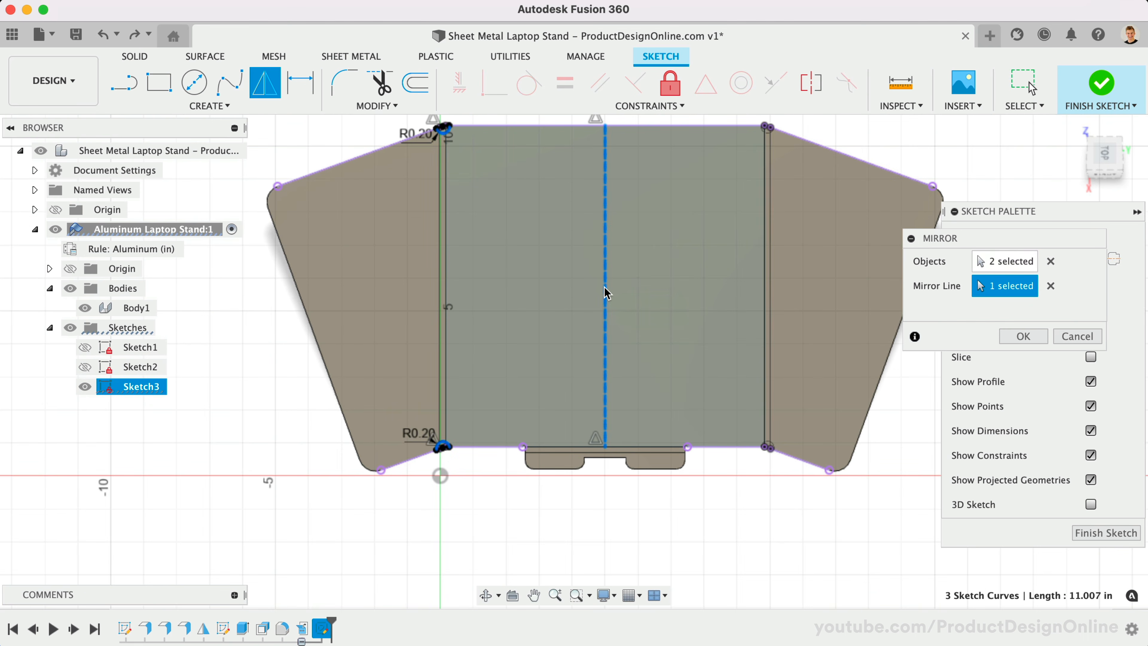
{"action": "key", "text": "Return"}
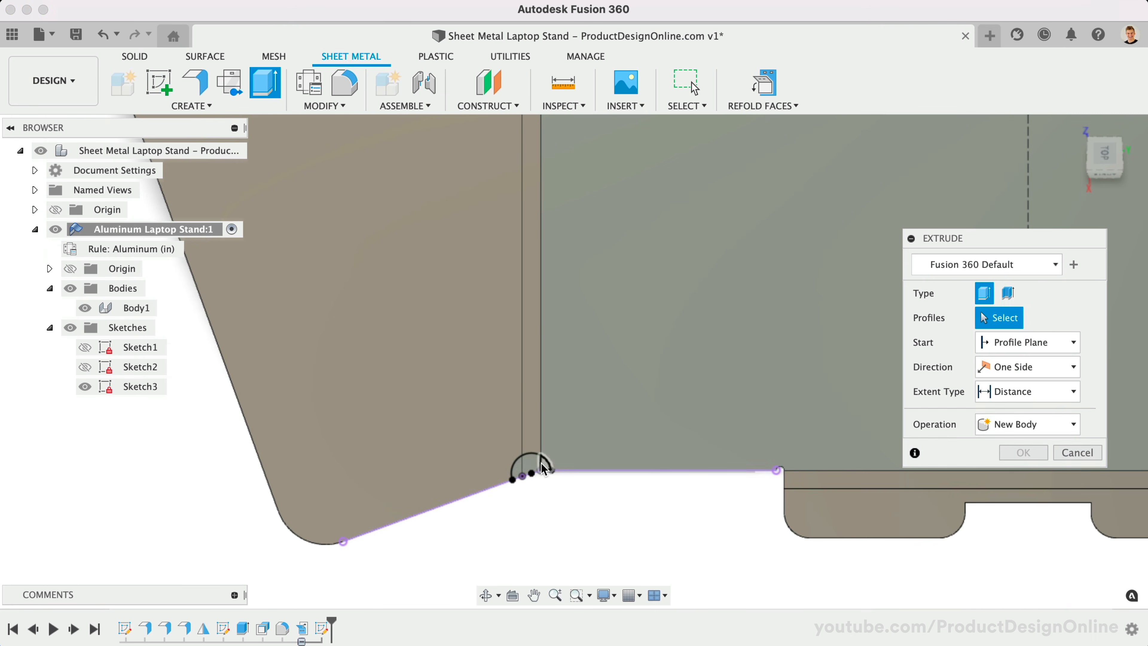
Extrude the relief profiles at all four bend ends as a cut, with extent To Object ending at the underside face.
{"action": "left_click", "coordinate": [530, 471]}
{"action": "left_click", "coordinate": [533, 468]}
{"action": "scroll", "coordinate": [533, 469], "scroll_direction": "down", "scroll_amount": 5}
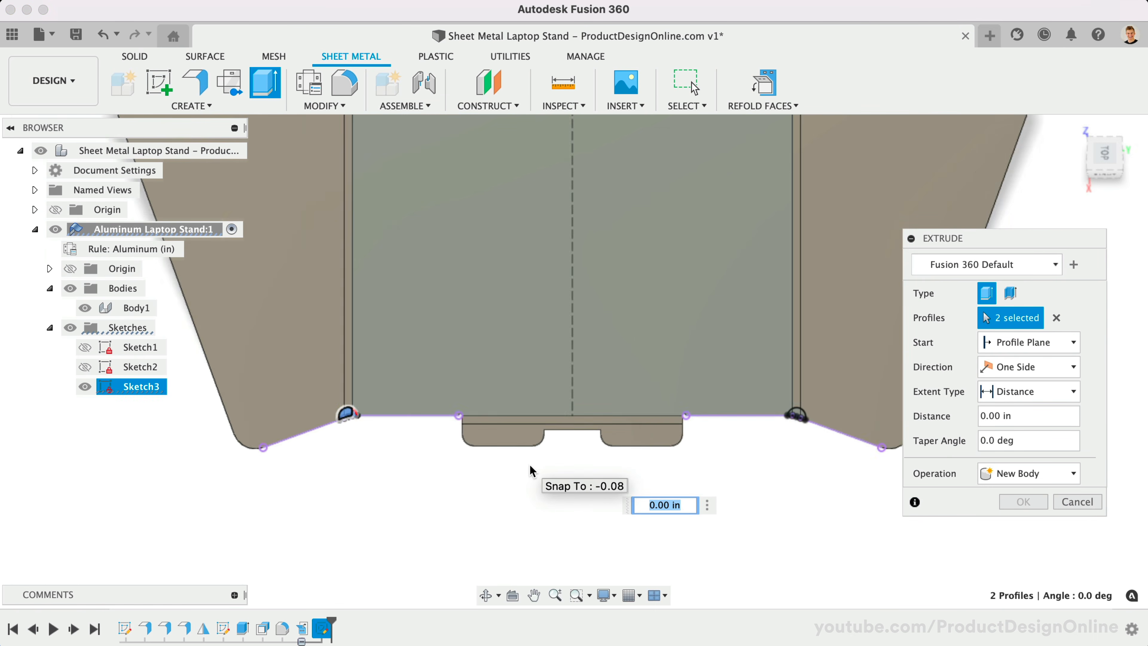
{"action": "scroll", "coordinate": [641, 454], "scroll_direction": "up", "scroll_amount": 5}
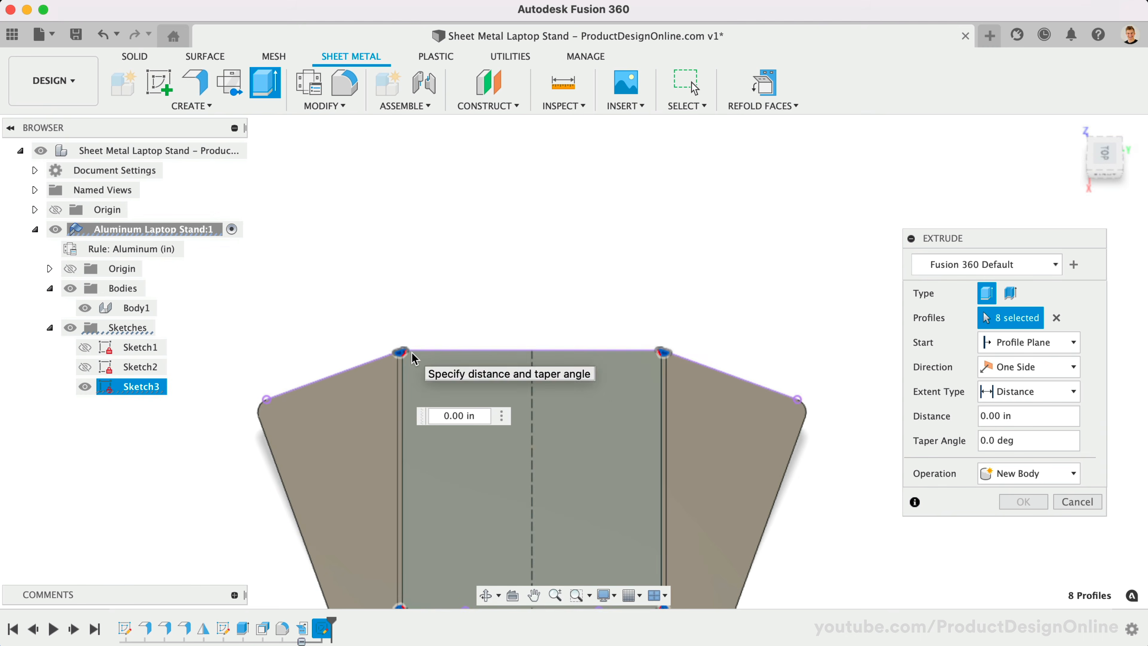
{"action": "middle_click_drag", "start_coordinate": [638, 418], "coordinate": [638, 419], "text": "shift"}
{"action": "left_click", "coordinate": [1031, 394]}
{"action": "left_click", "coordinate": [1025, 429]}
{"action": "left_click", "coordinate": [768, 456]}
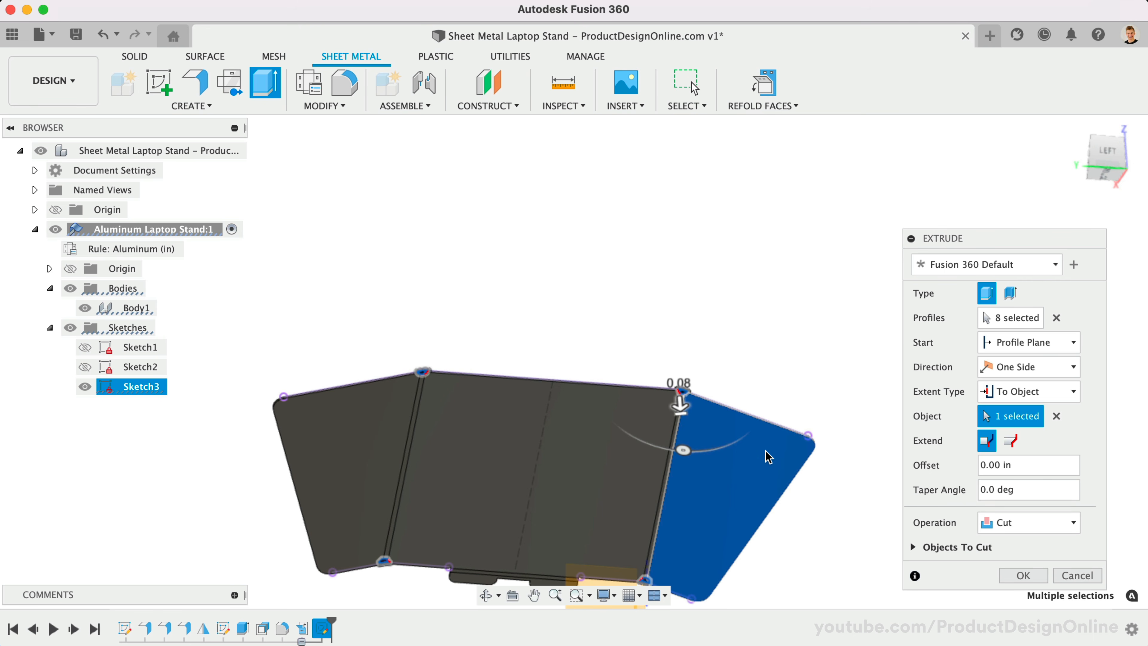
{"action": "left_click", "coordinate": [1022, 575]}
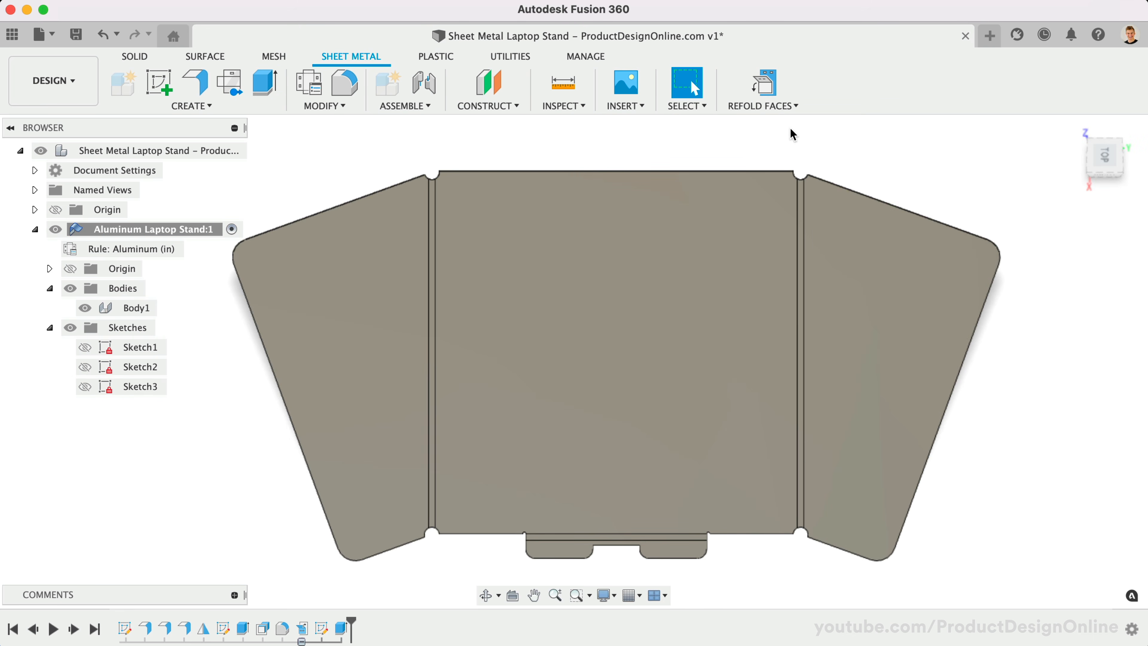
Refold all unfolded faces of the laptop stand and view the relief at the front corner.
{"action": "left_click", "coordinate": [771, 96]}
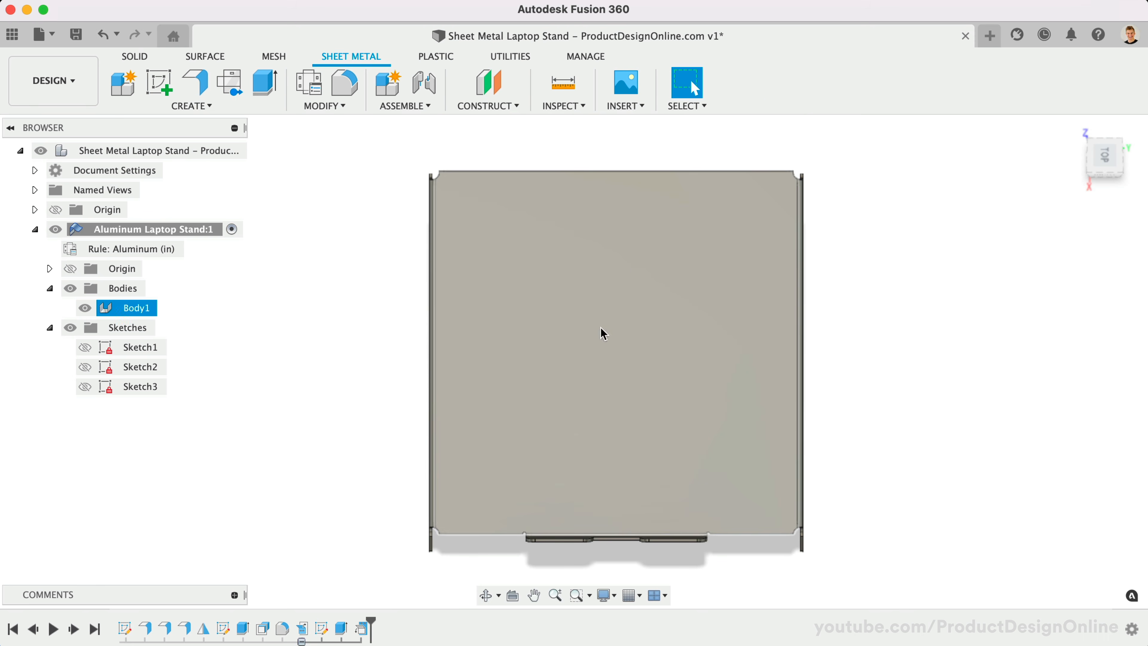
{"action": "scroll", "coordinate": [569, 419], "scroll_direction": "down", "scroll_amount": 10, "text": "shift"}
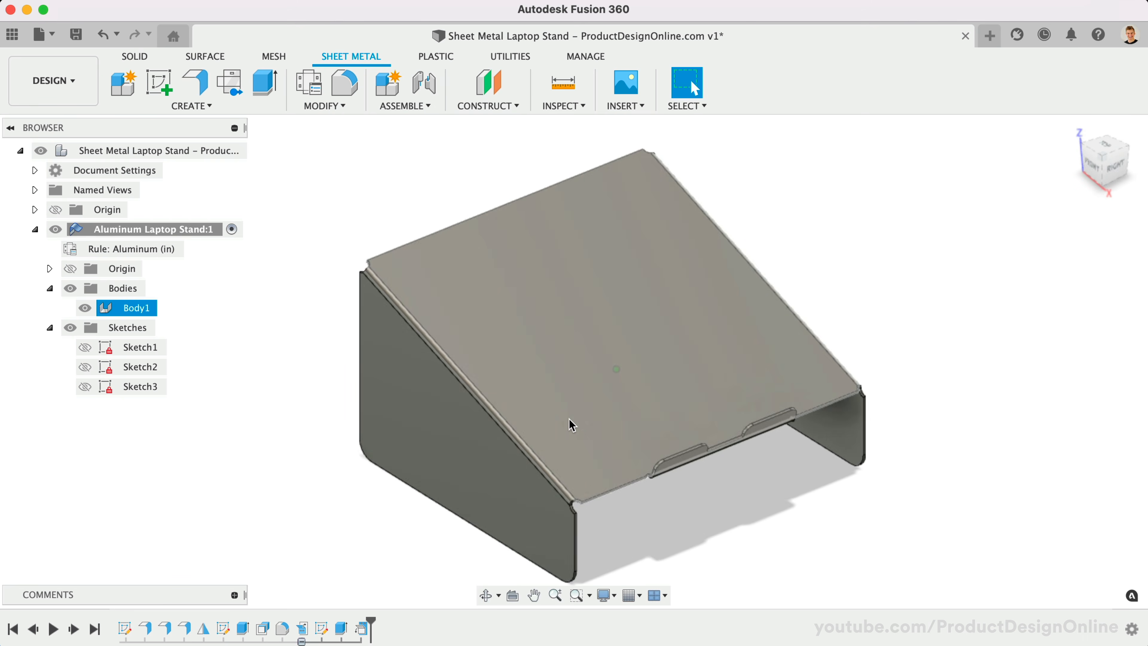
{"action": "scroll", "coordinate": [585, 508], "scroll_direction": "up", "scroll_amount": 5}
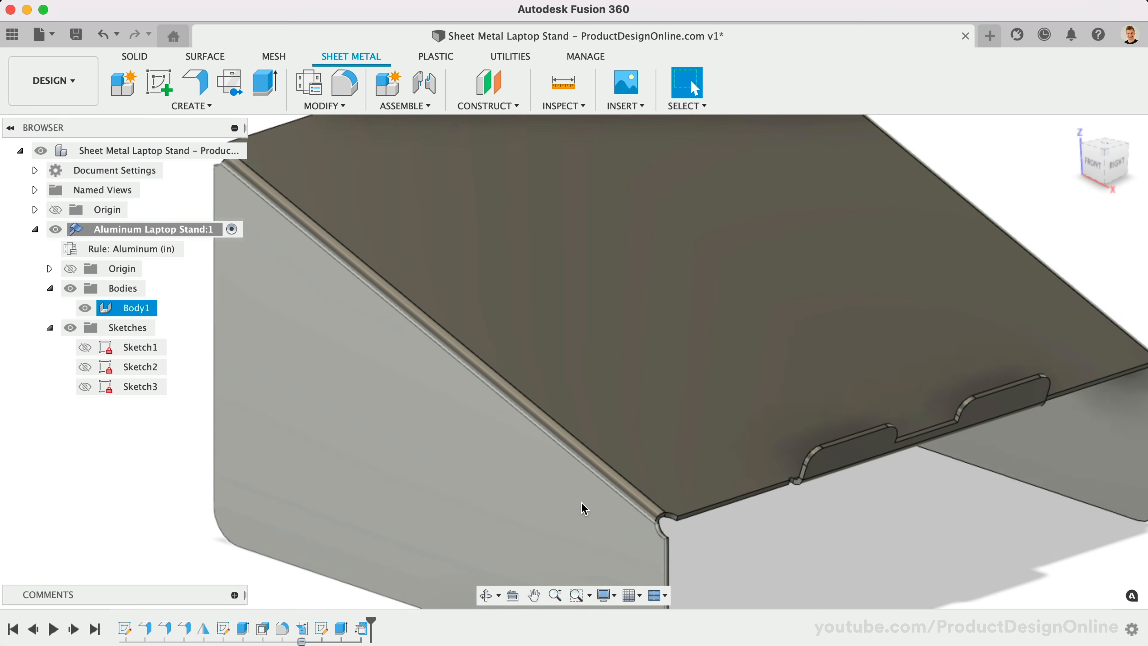
Start a Fillet and select the sharp edges where the bend relief cuts meet the panels at both front corners.
{"action": "key", "text": "f"}
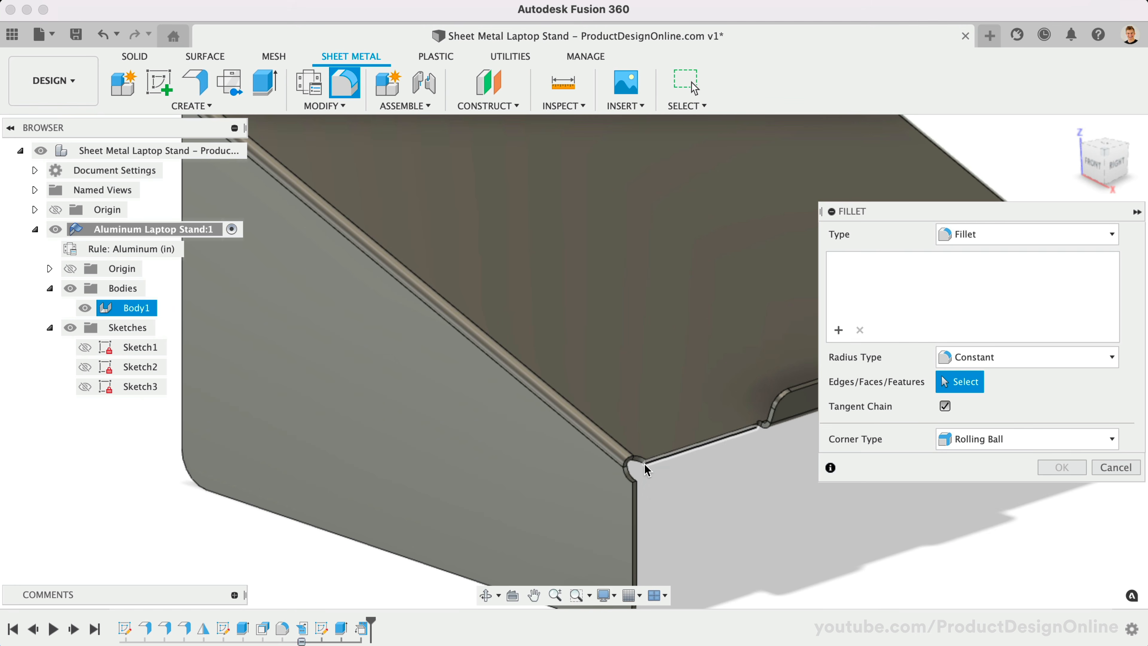
{"action": "scroll", "coordinate": [648, 461], "scroll_direction": "up", "scroll_amount": 3}
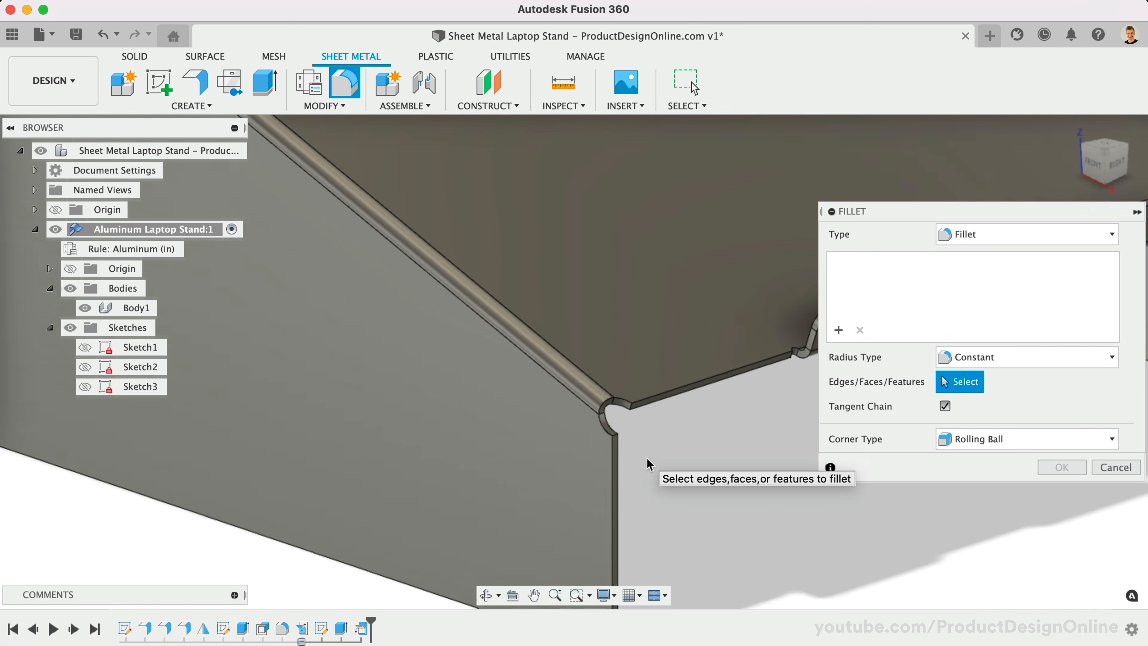
{"action": "left_click", "coordinate": [640, 449]}
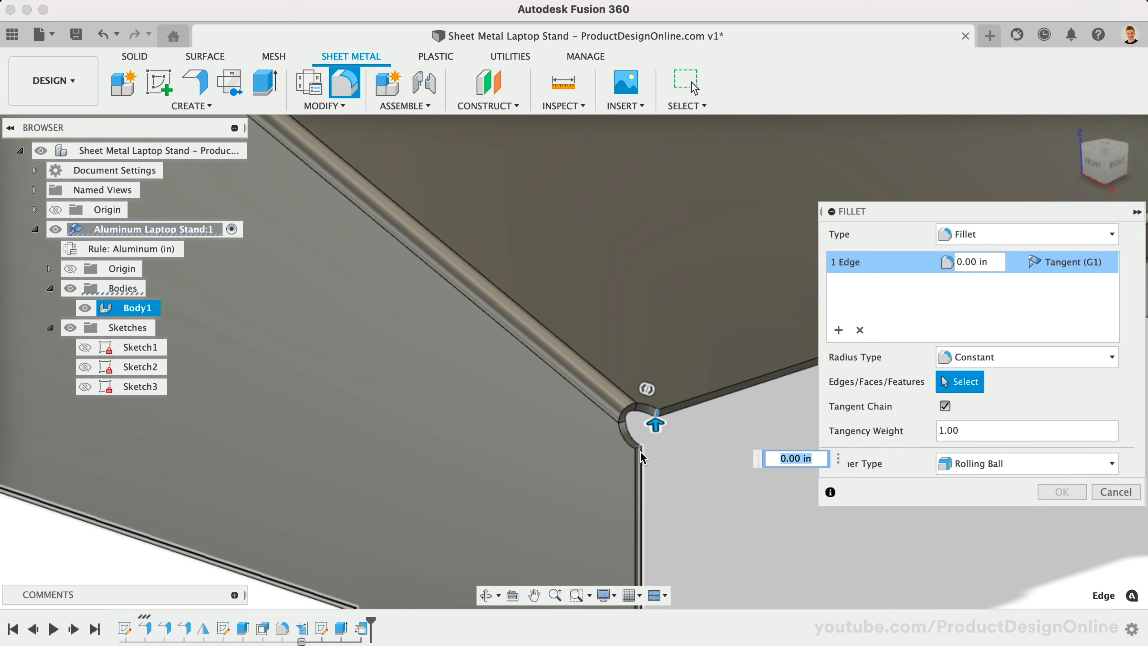
{"action": "left_click", "coordinate": [639, 447]}
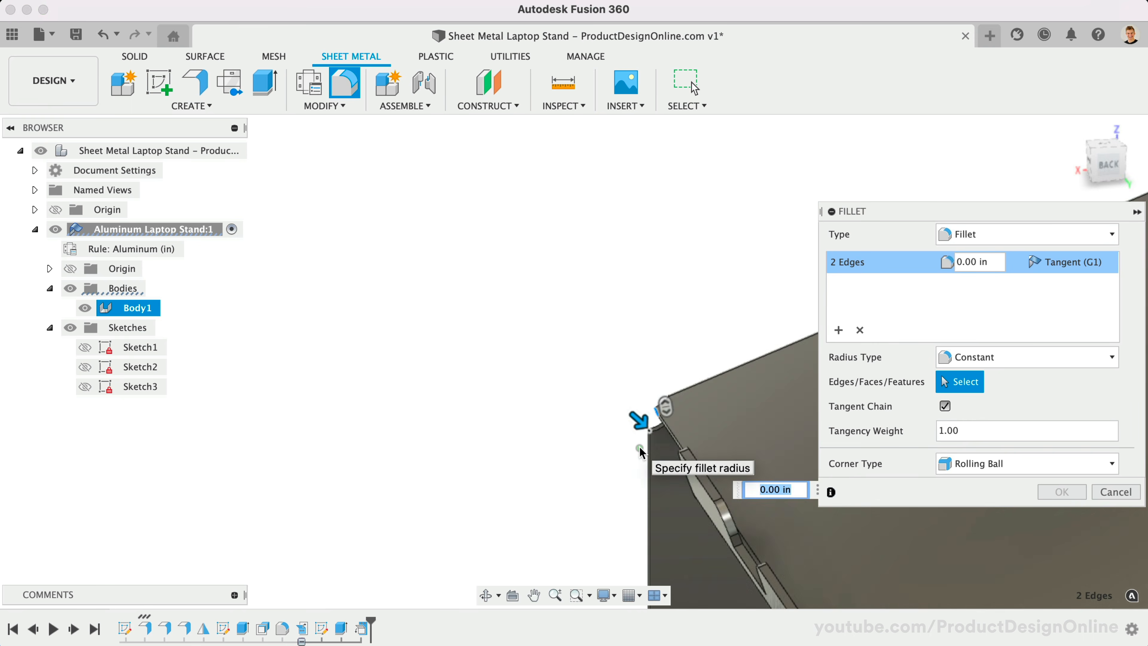
{"action": "scroll", "coordinate": [642, 453], "scroll_direction": "down", "scroll_amount": 5}
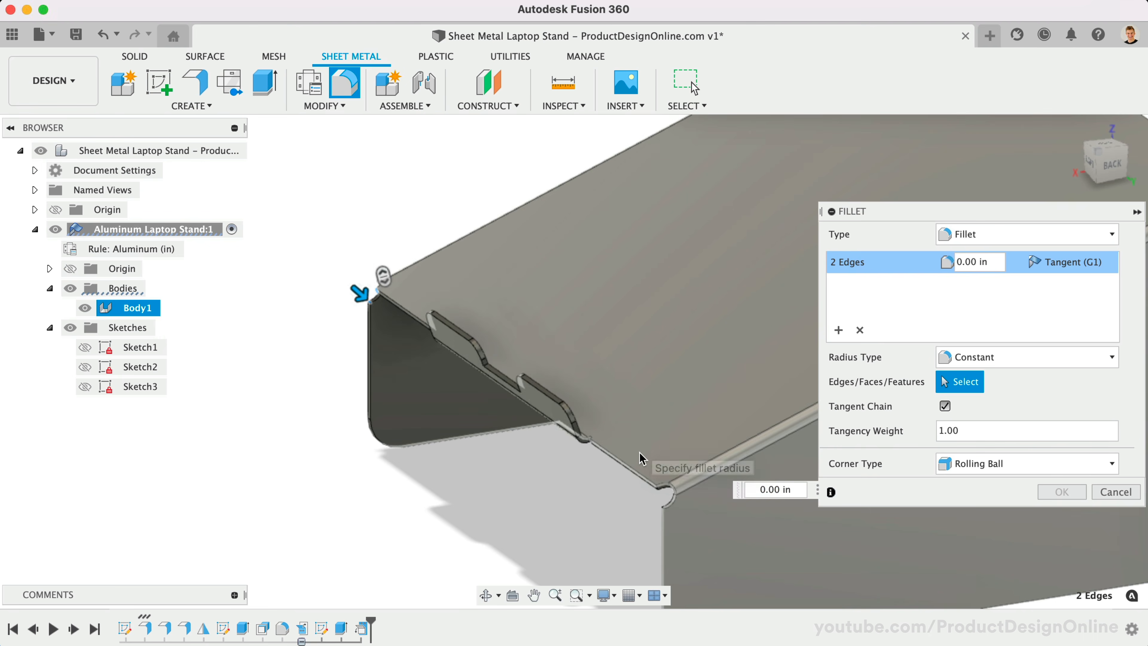
{"action": "scroll", "coordinate": [544, 466], "scroll_direction": "up", "scroll_amount": 5}
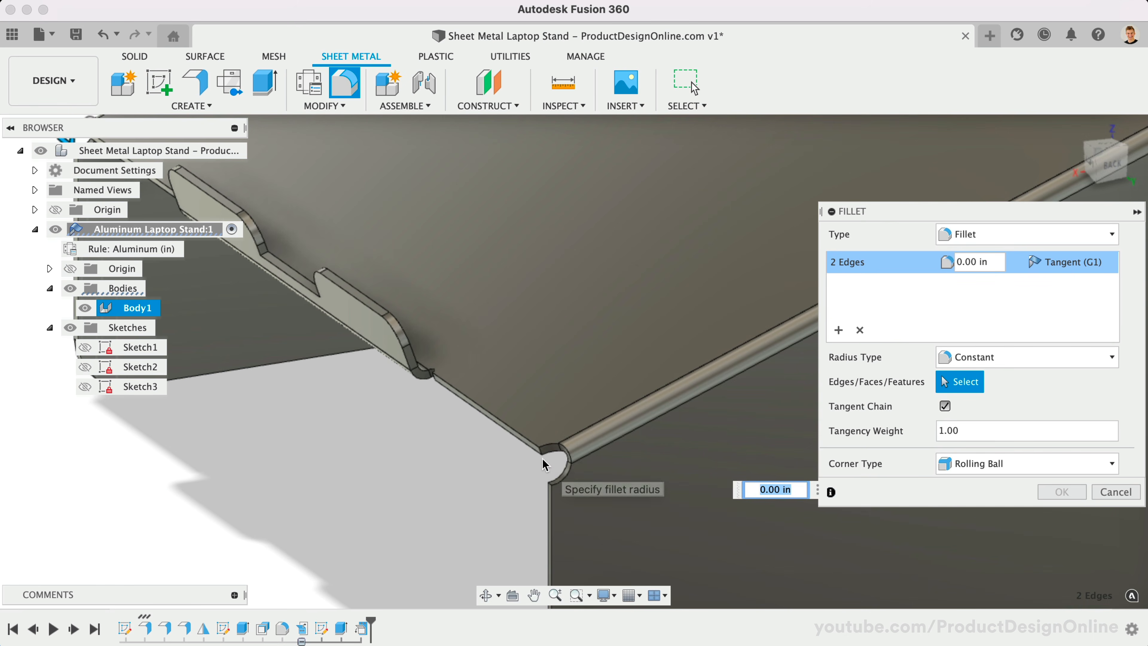
{"action": "left_click", "coordinate": [541, 457]}
{"action": "left_click", "coordinate": [548, 484]}
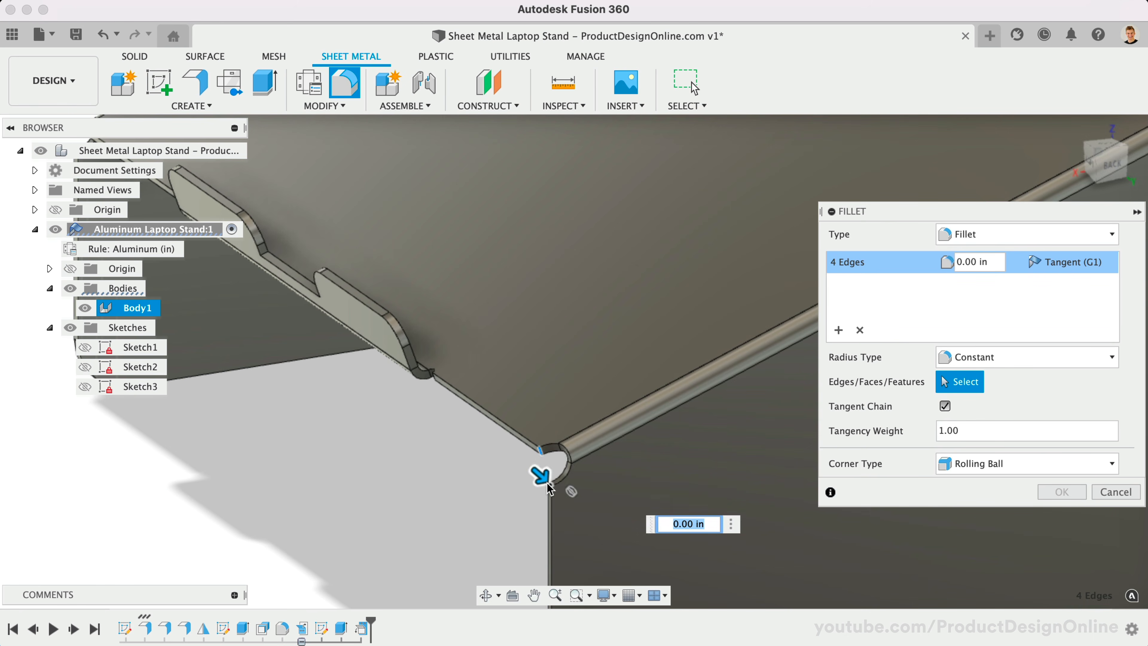
Add the sharp relief edges at the two rear corners to the selection and fillet all of them at 0.125 in.
{"action": "scroll", "coordinate": [547, 485], "scroll_direction": "down", "scroll_amount": 5}
{"action": "middle_click_drag", "start_coordinate": [547, 483], "coordinate": [547, 483], "text": "shift"}
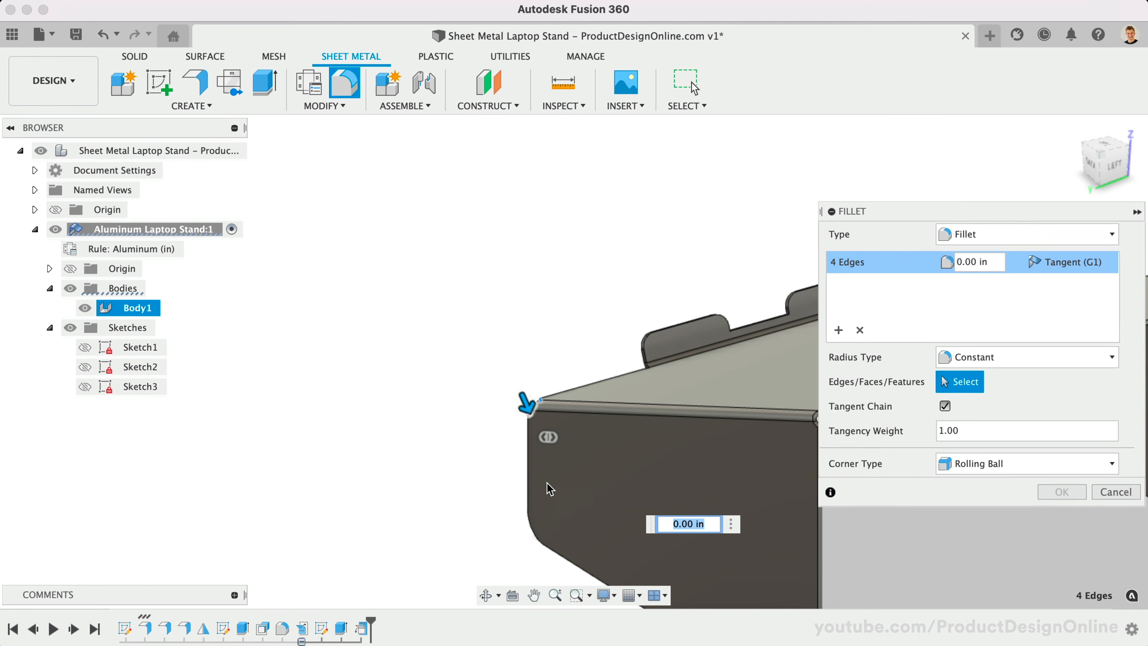
{"action": "middle_click_drag", "start_coordinate": [546, 482], "coordinate": [546, 483], "text": "shift"}
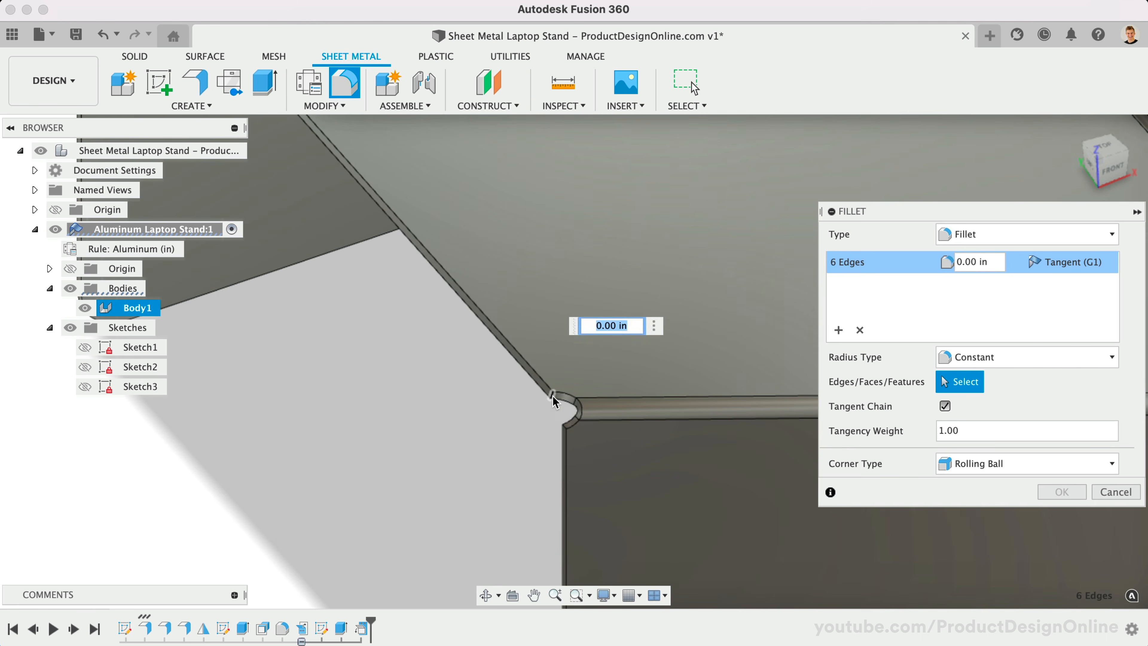
{"action": "left_click", "coordinate": [552, 394]}
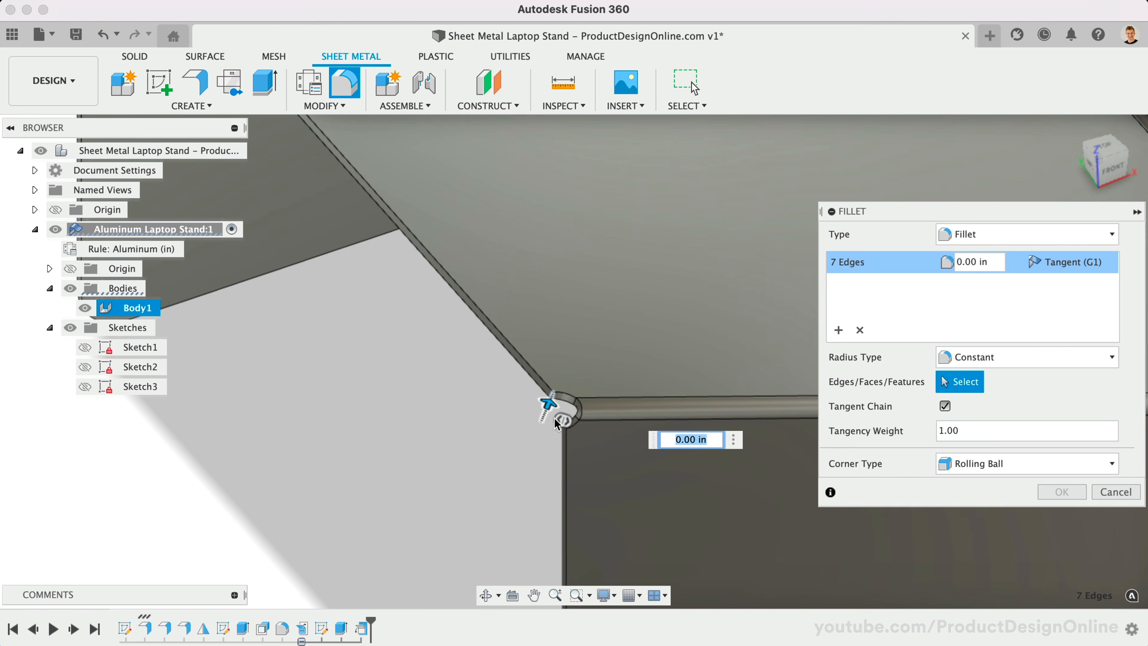
{"action": "left_click", "coordinate": [565, 435]}
{"action": "type", "text": ".125"}
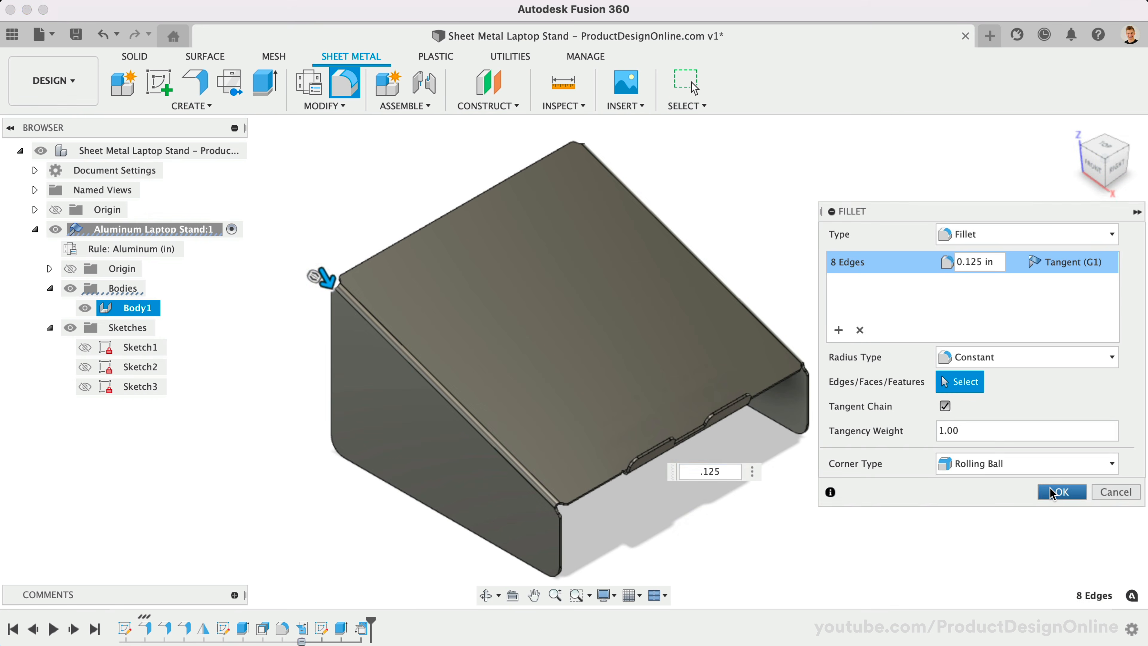
{"action": "key", "text": "Return"}
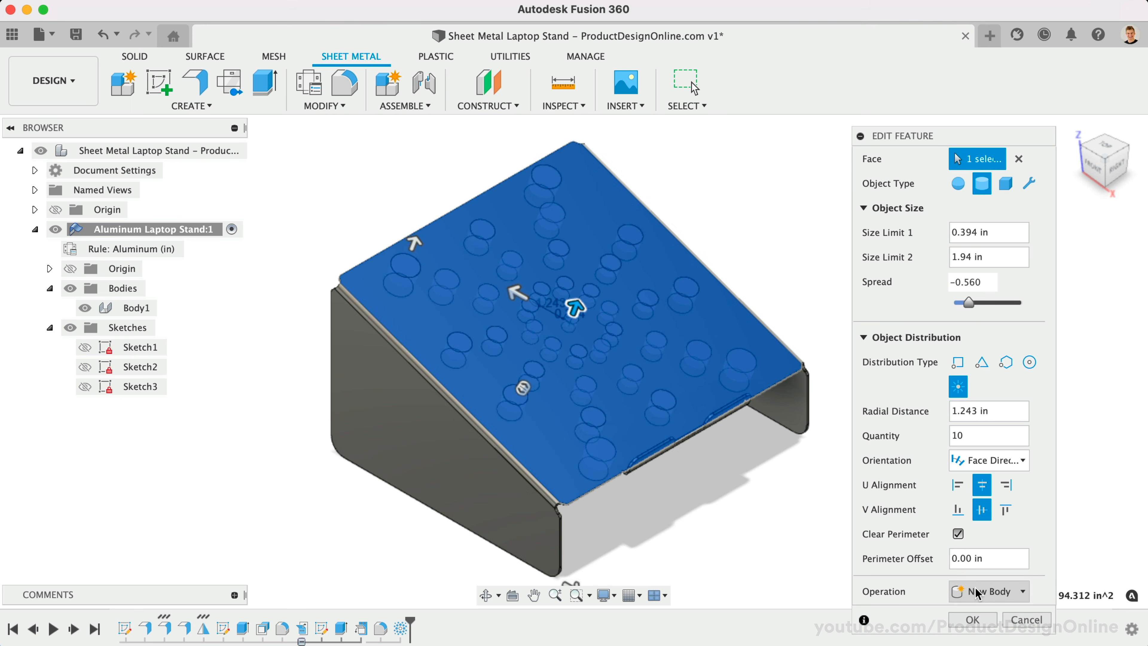
{"action": "left_click", "coordinate": [975, 592]}
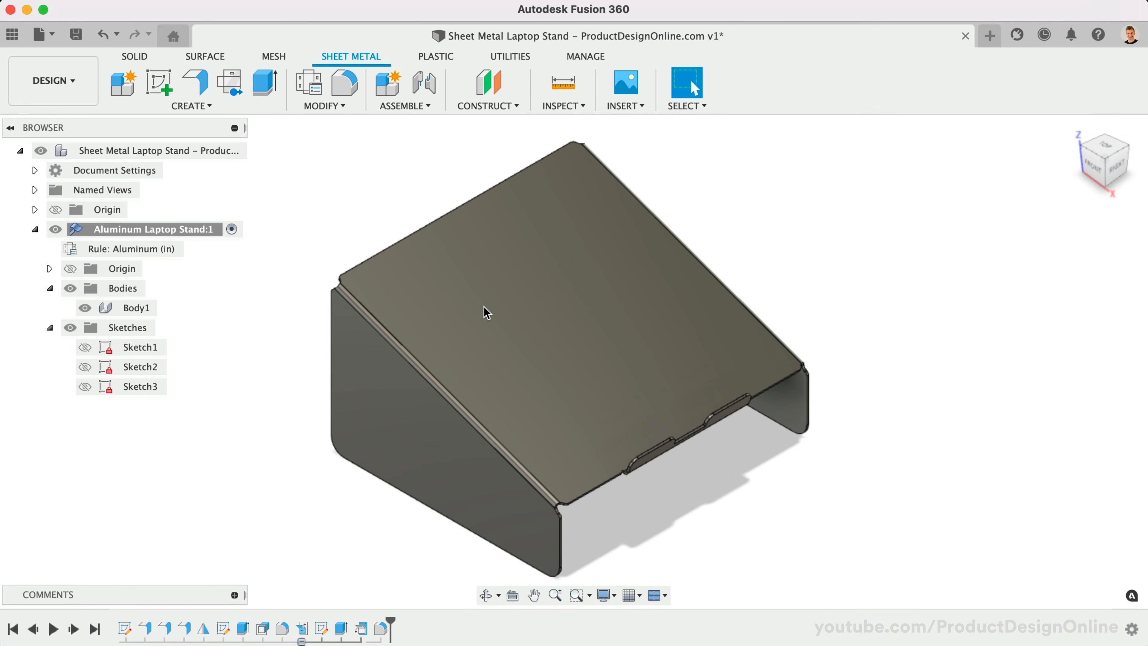
{"action": "left_click", "coordinate": [475, 303]}
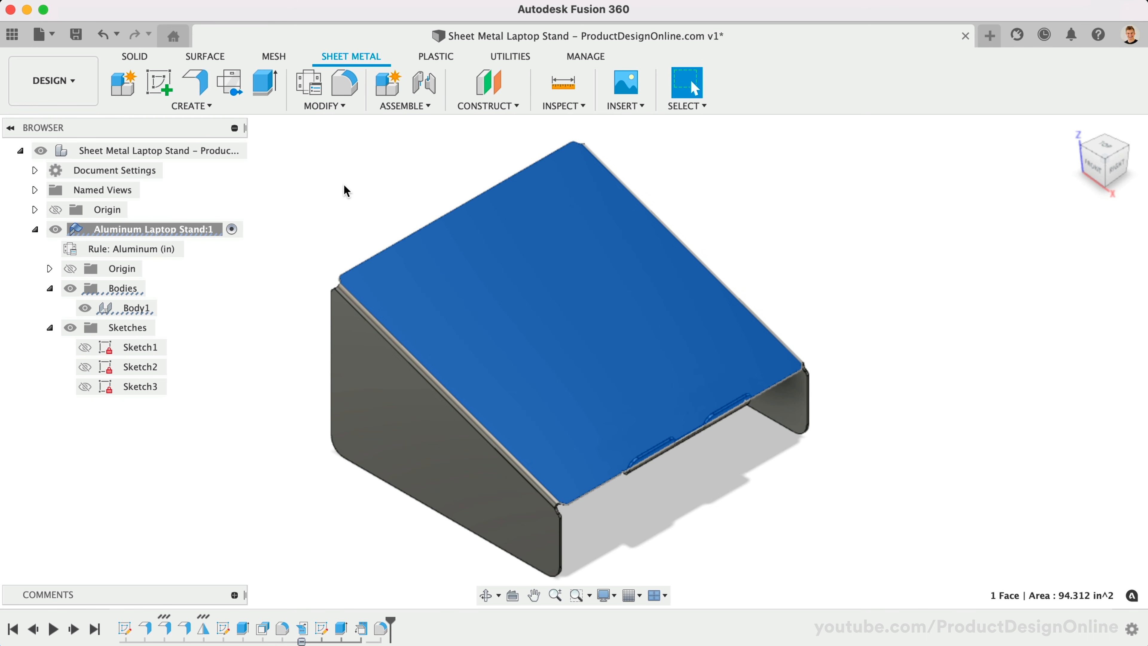
{"action": "key", "text": "Escape"}
Set up a Geometric Pattern on the stand's sloped top face using cylinder objects and a radial distribution.
{"action": "type", "text": "sgeo"}
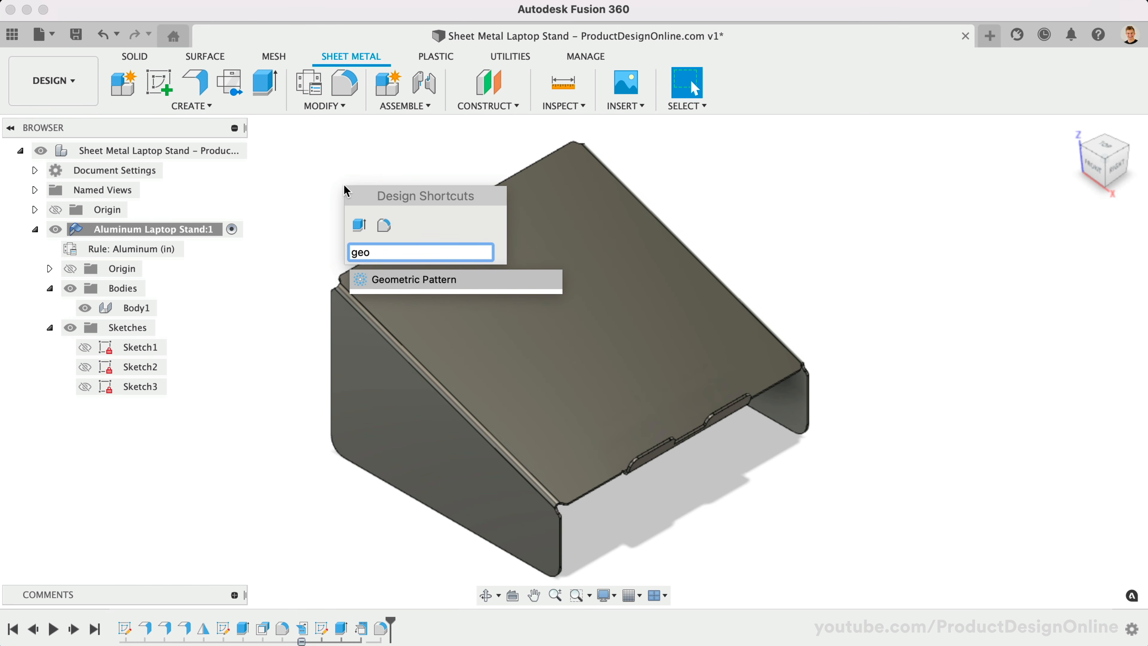
{"action": "key", "text": "Return"}
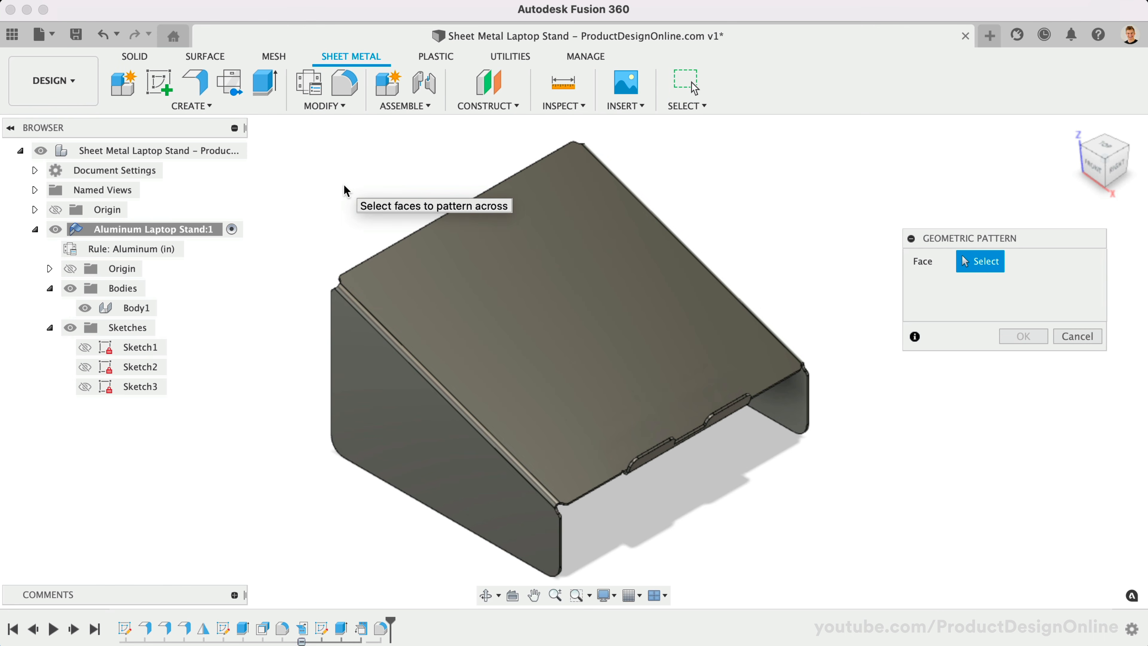
{"action": "left_click", "coordinate": [522, 260]}
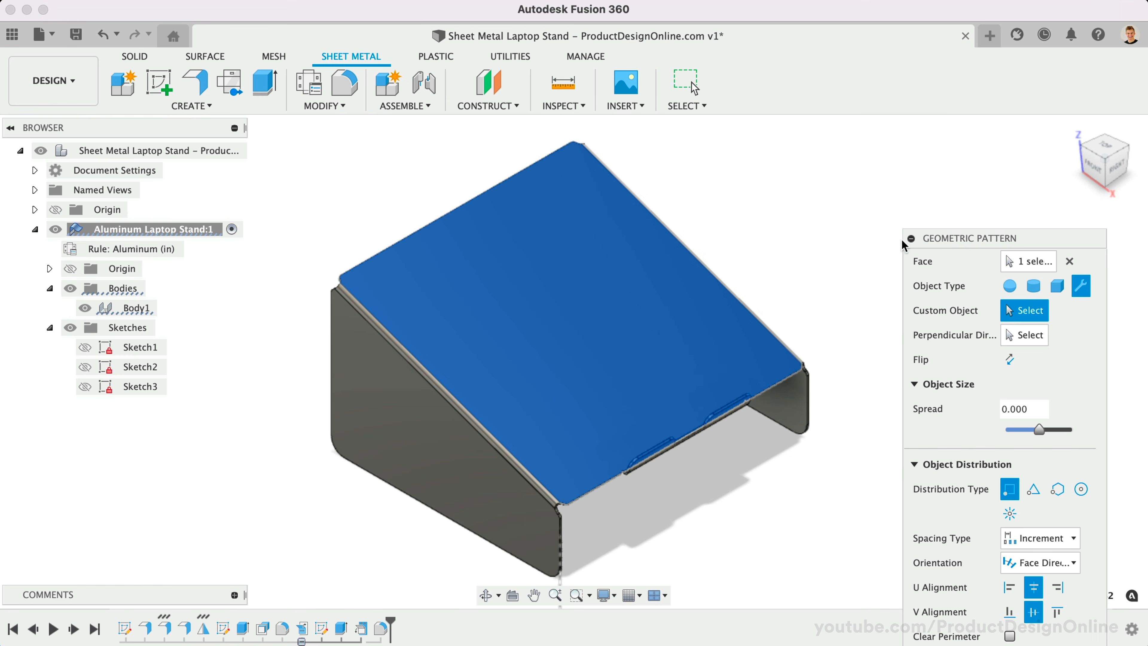
{"action": "left_click_drag", "start_coordinate": [959, 240], "coordinate": [908, 139]}
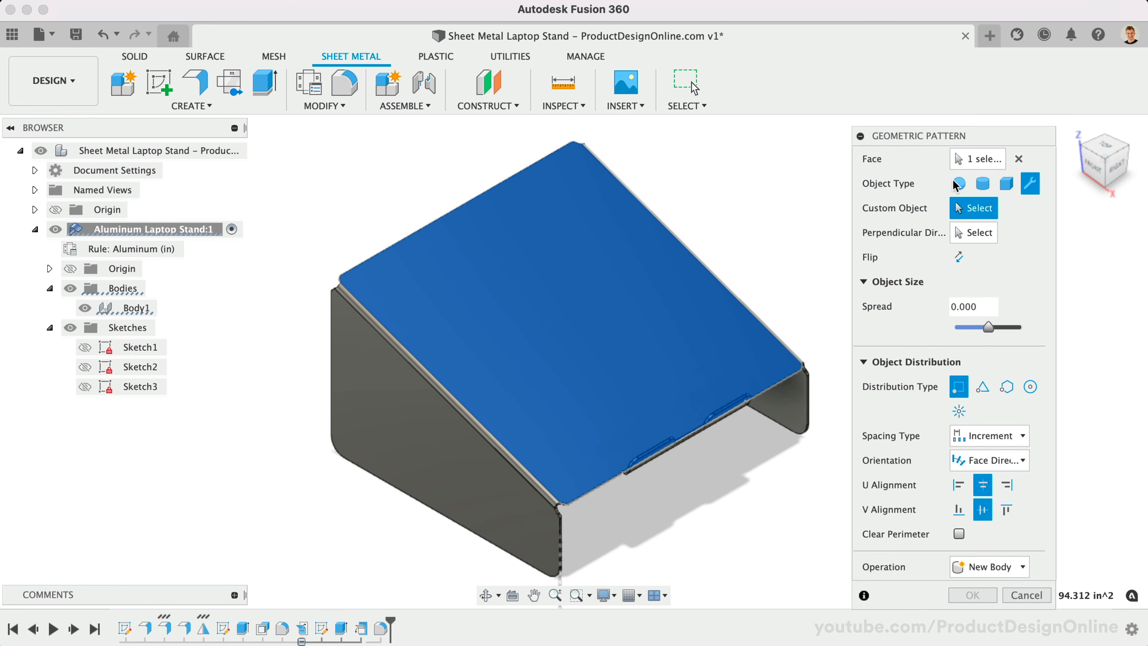
{"action": "left_click", "coordinate": [982, 183]}
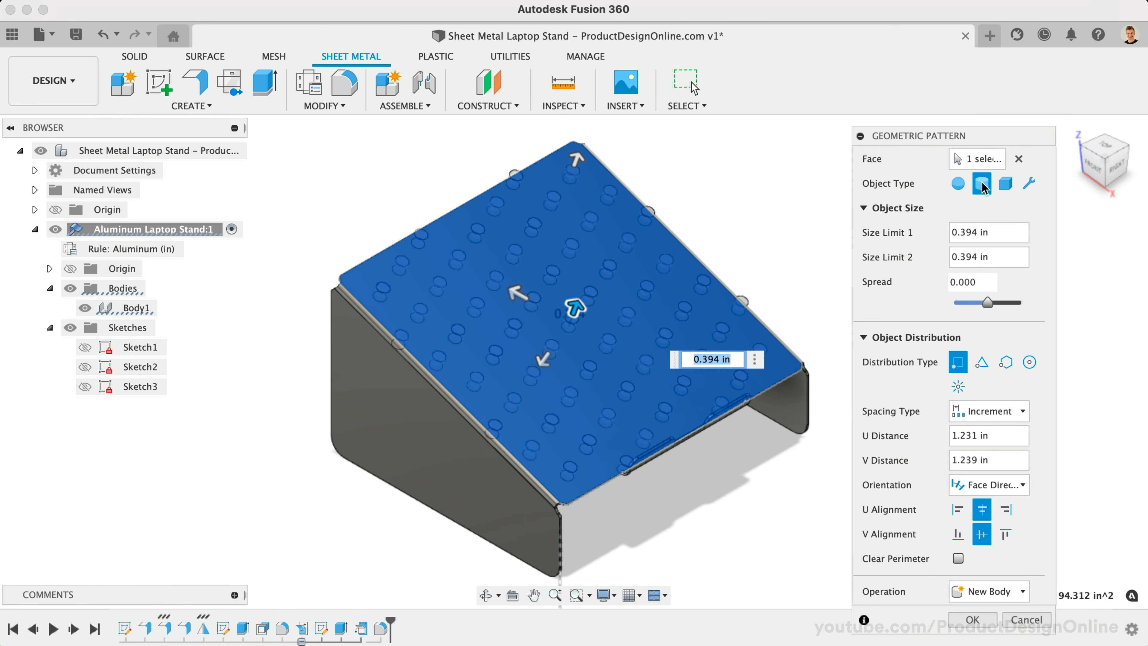
{"action": "left_click", "coordinate": [958, 386]}
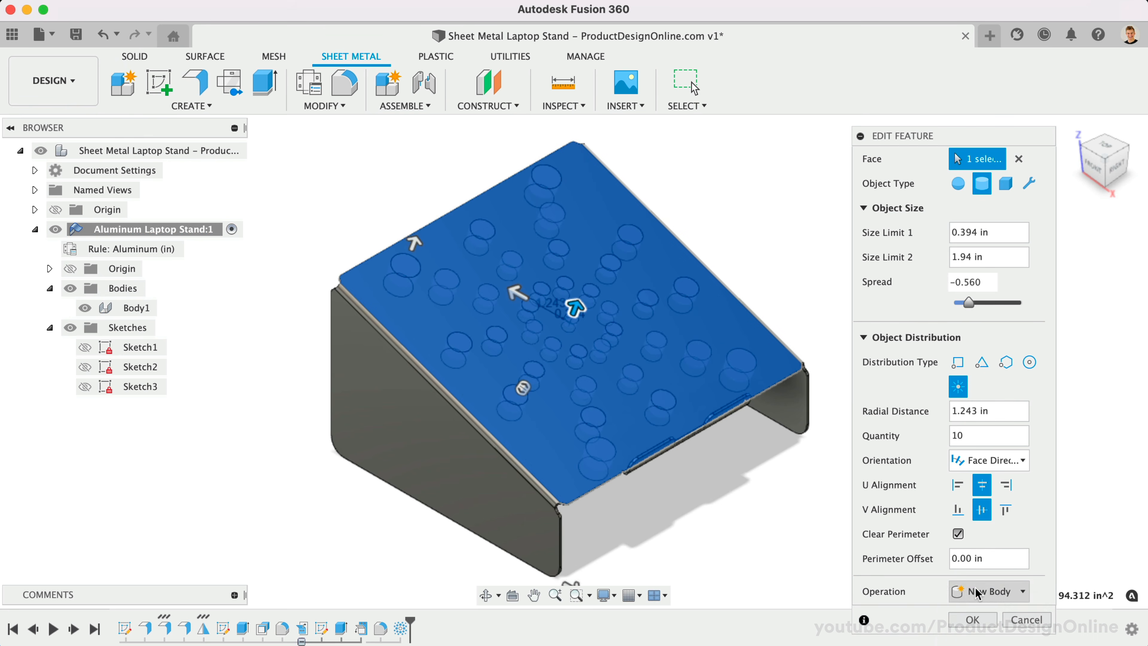
Set the radial pattern's operation to Cut and apply it to perforate the sloped top face.
{"action": "left_click", "coordinate": [980, 591]}
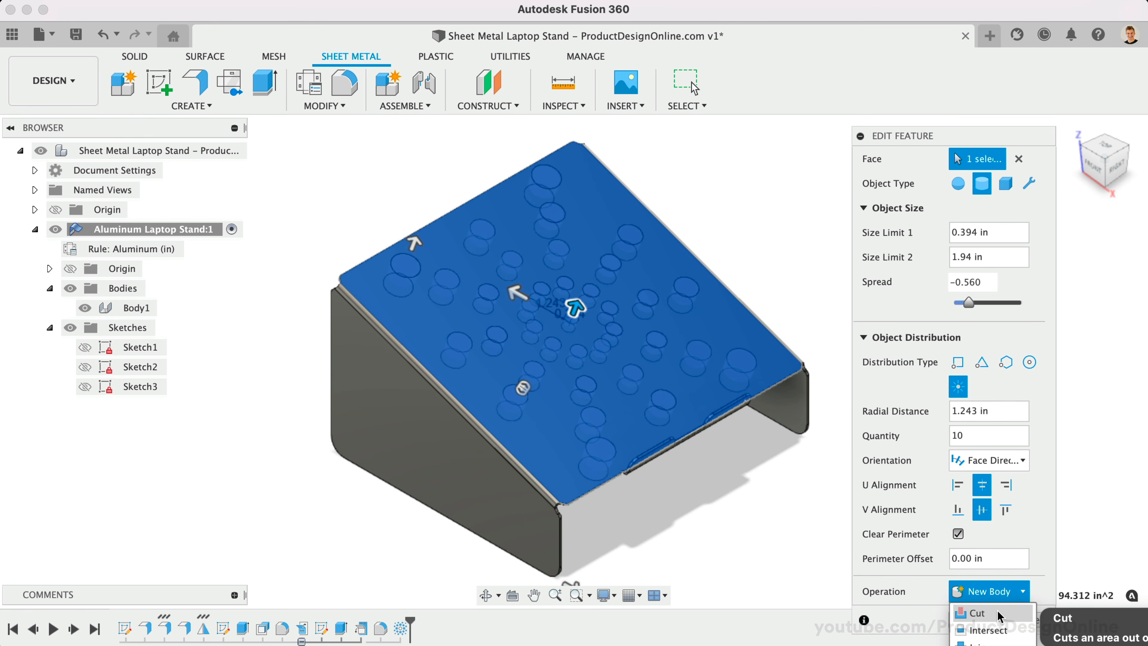
{"action": "left_click", "coordinate": [997, 613]}
{"action": "left_click", "coordinate": [976, 626]}
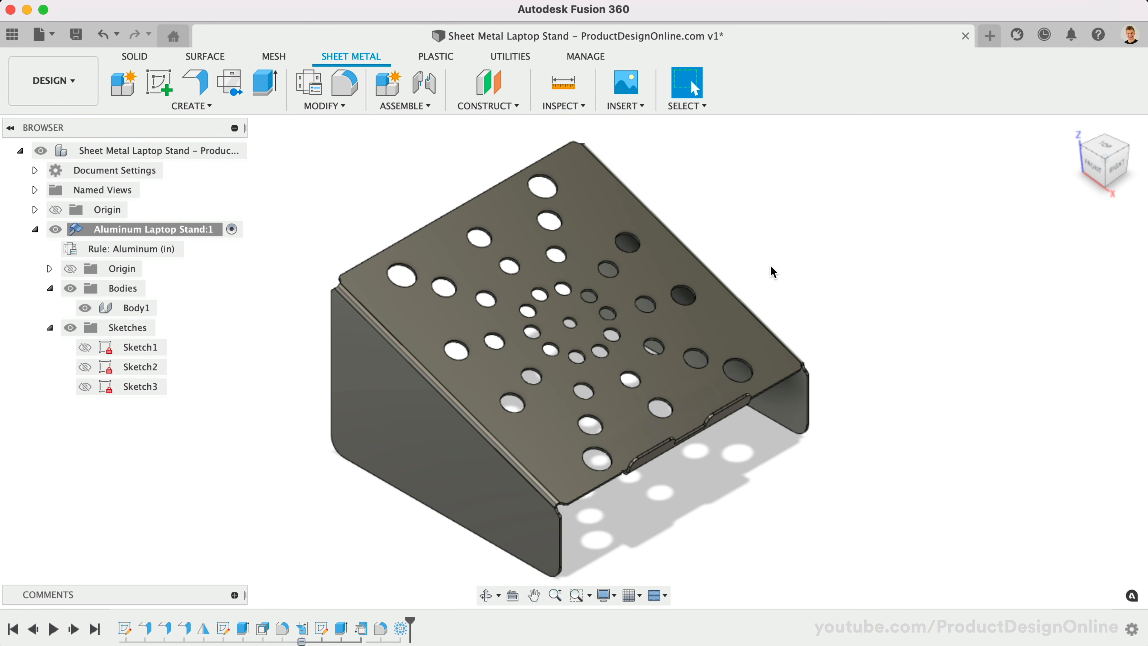
With face selection priority, select the inner faces of the holes outside the two innermost rings and delete them from the top panel.
{"action": "left_click", "coordinate": [680, 105]}
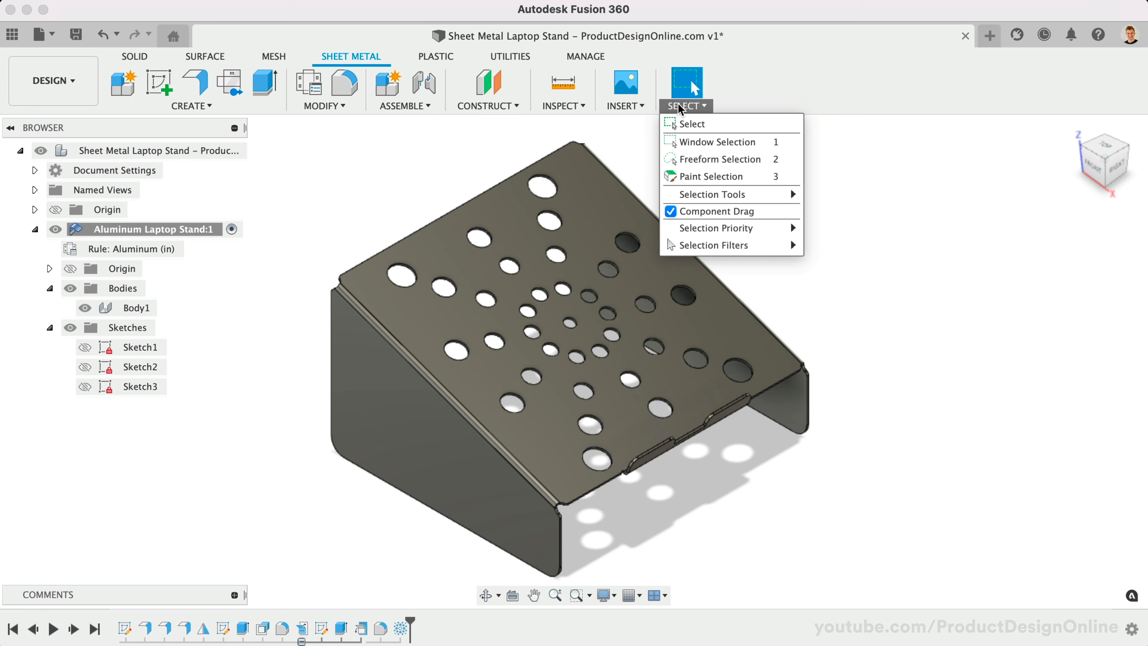
{"action": "mouse_move", "coordinate": [713, 228]}
{"action": "left_click", "coordinate": [856, 244]}
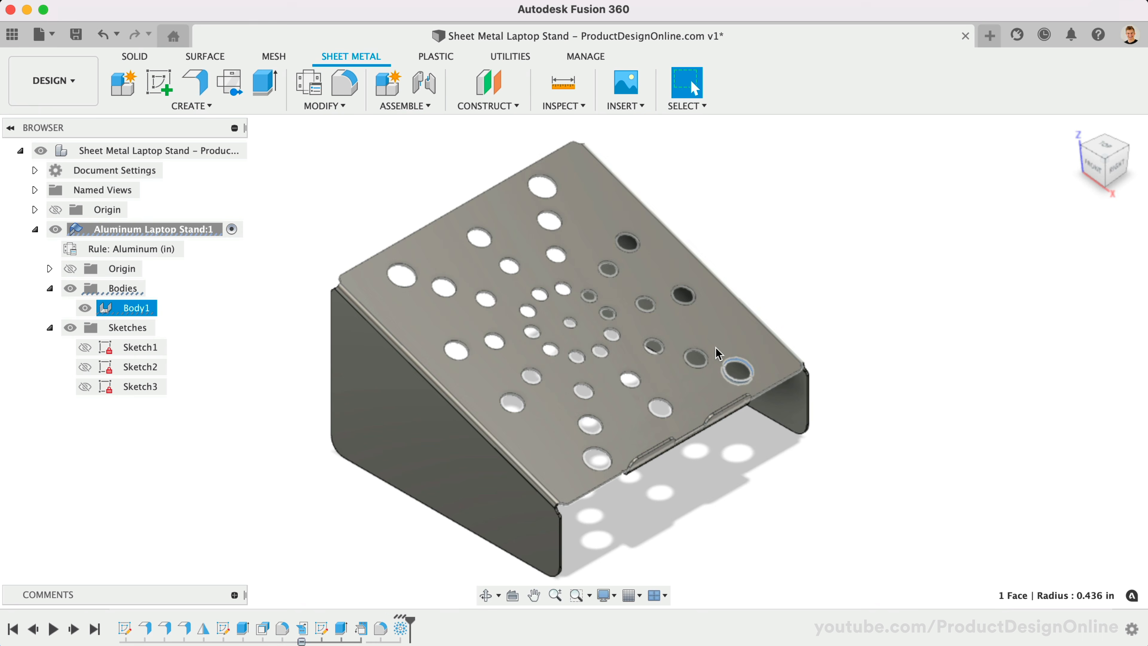
{"action": "left_click", "coordinate": [683, 294]}
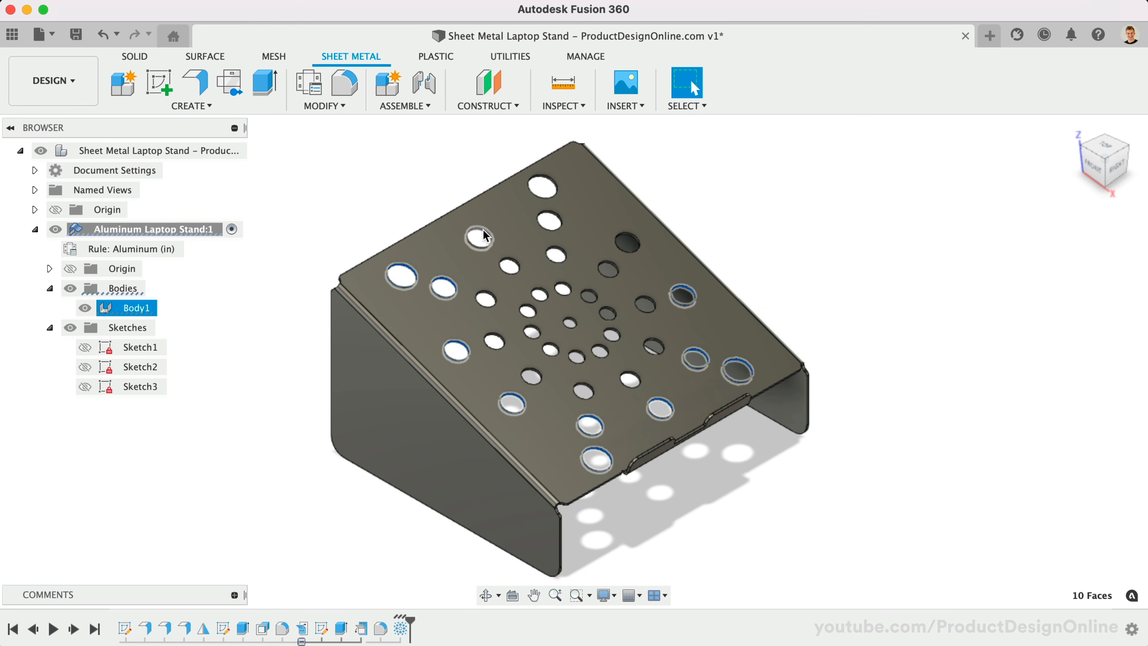
{"action": "left_click", "coordinate": [484, 232], "text": "shift"}
{"action": "left_click", "coordinate": [549, 220], "text": "shift"}
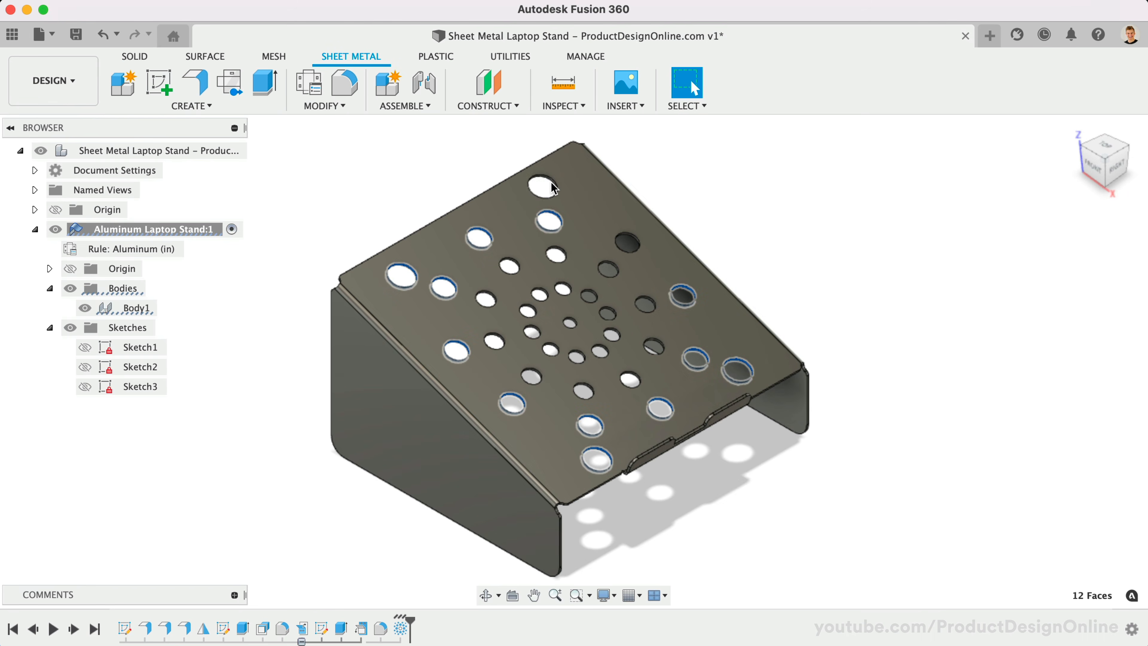
{"action": "left_click", "coordinate": [635, 241], "text": "shift"}
{"action": "key", "text": "Delete"}
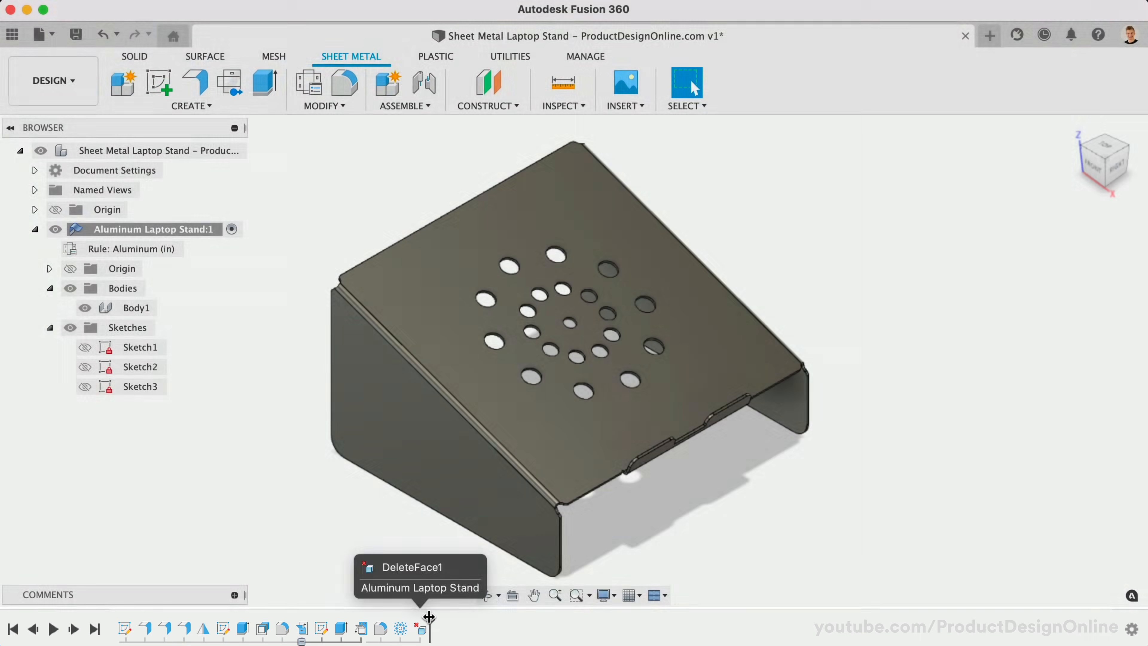
Roll the history back to before the Mirror feature, cut a geometric pattern of round holes into the side panel, and restore the full timeline.
{"action": "left_click_drag", "start_coordinate": [430, 620], "coordinate": [194, 619]}
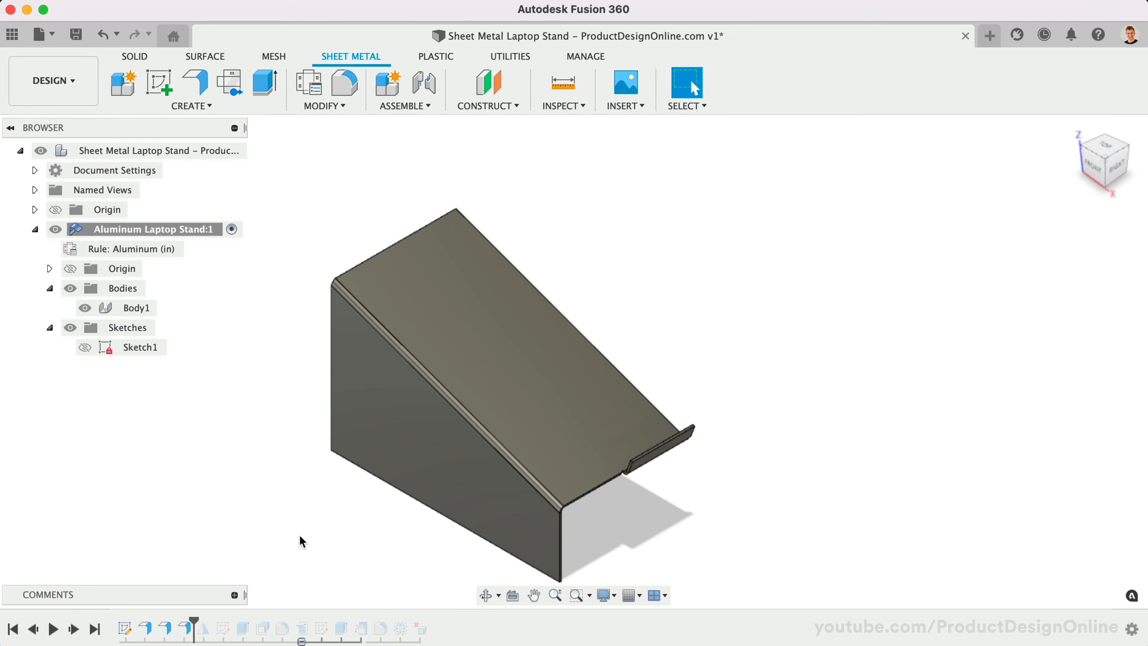
{"action": "type", "text": "sgeo"}
{"action": "key", "text": "Return"}
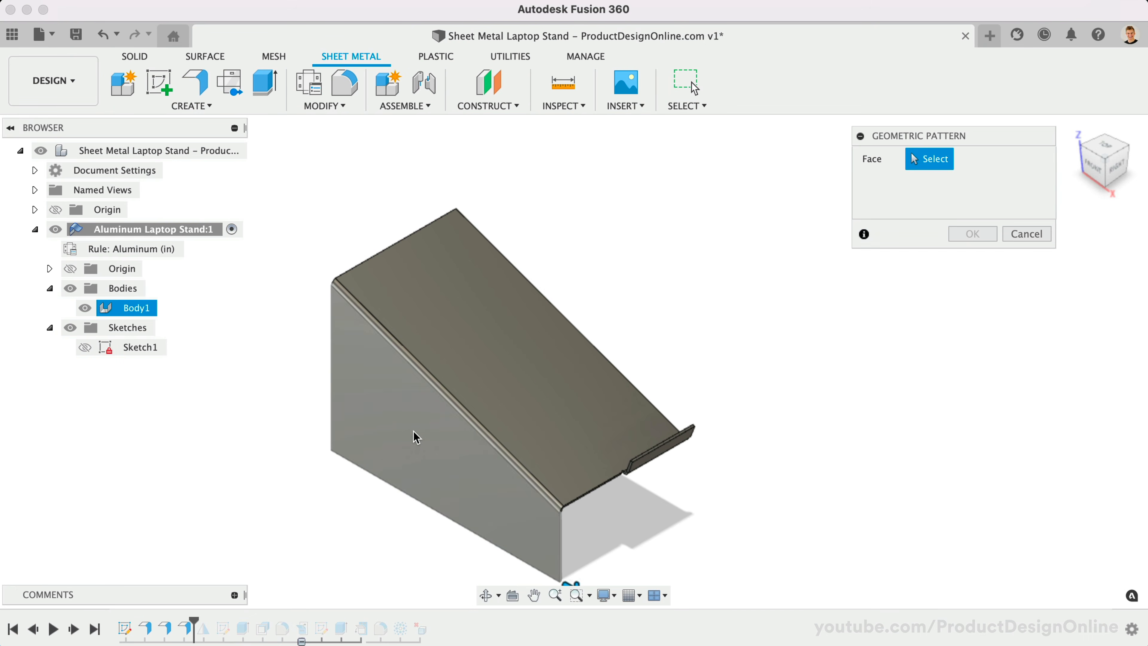
{"action": "left_click", "coordinate": [421, 439]}
{"action": "key", "text": "Return"}
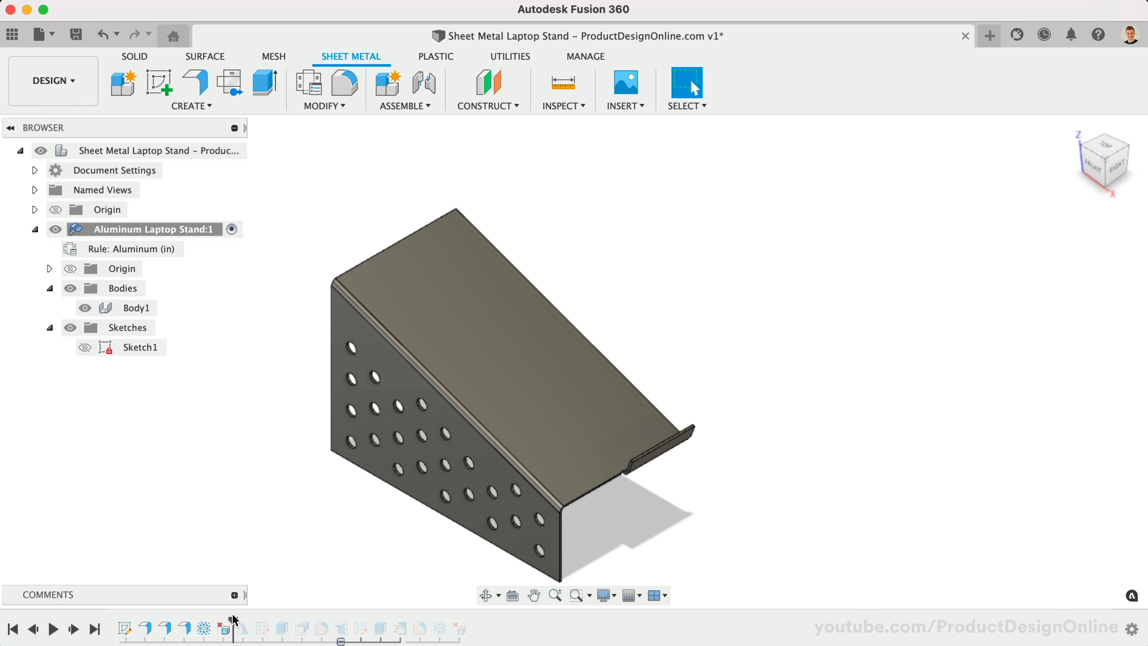
{"action": "left_click_drag", "start_coordinate": [234, 619], "coordinate": [464, 624]}
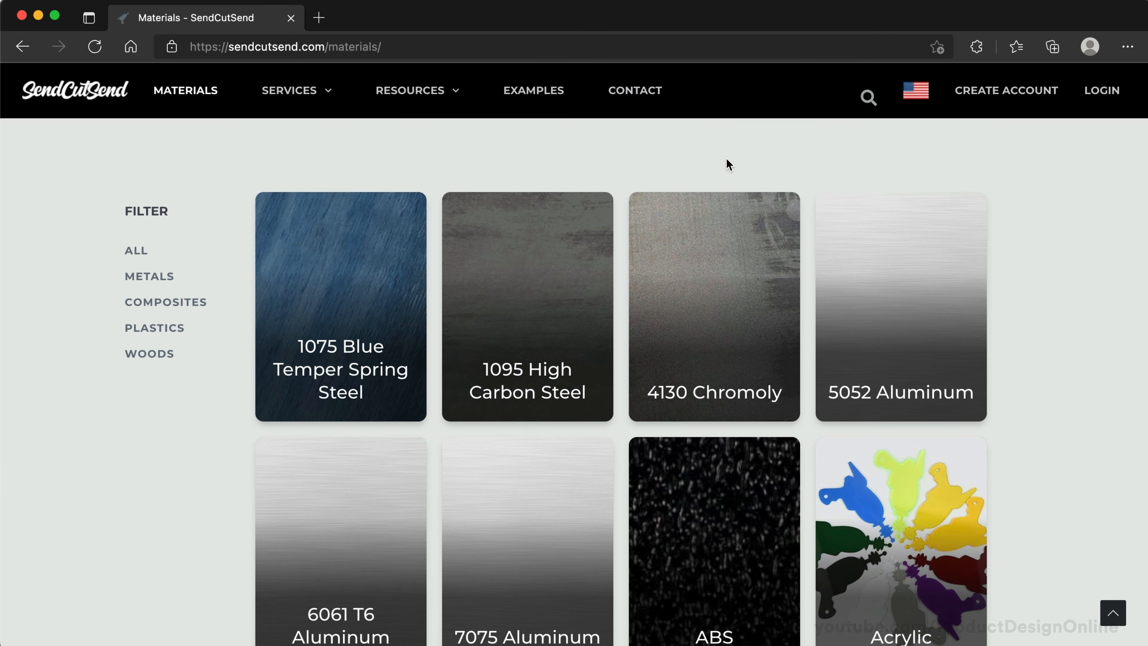
Switch to the SendCutSend materials page, open 5052 Aluminum, and examine its available thicknesses, operations and design considerations.
{"action": "mouse_move", "coordinate": [861, 236]}
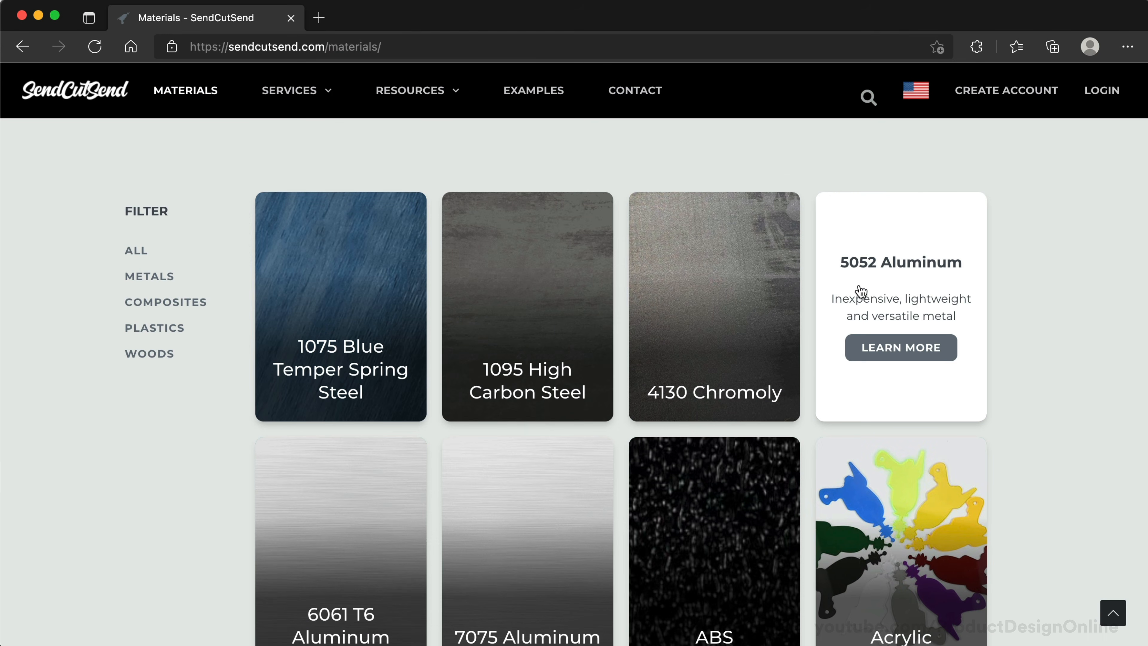
{"action": "left_click", "coordinate": [875, 346]}
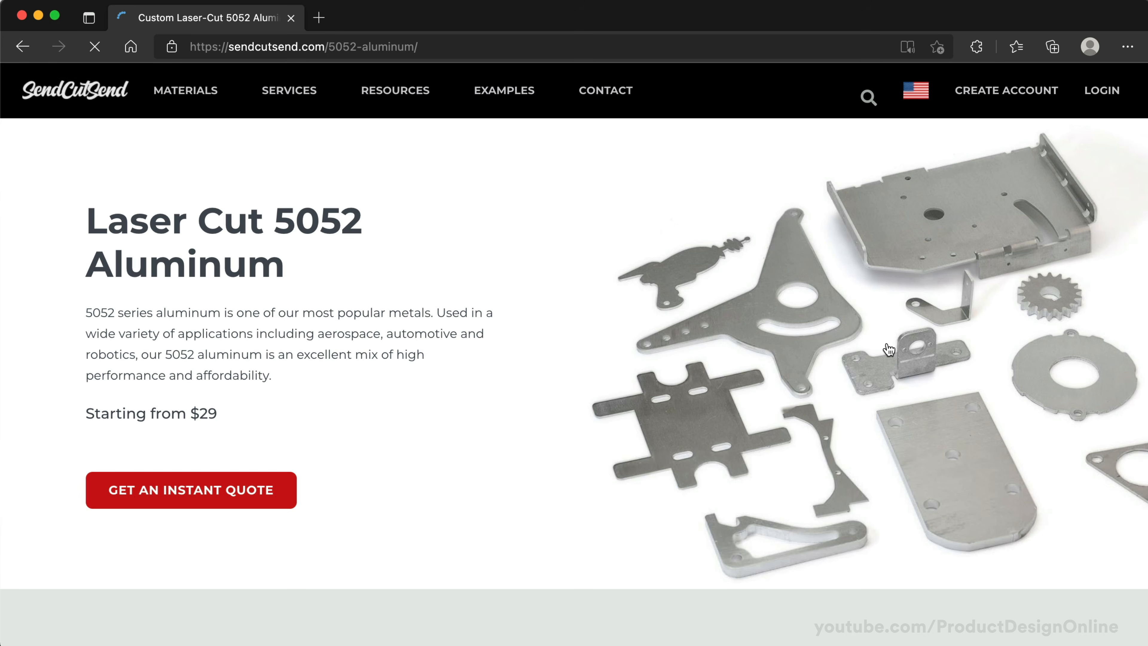
{"action": "scroll", "coordinate": [515, 441], "scroll_direction": "down", "scroll_amount": 12}
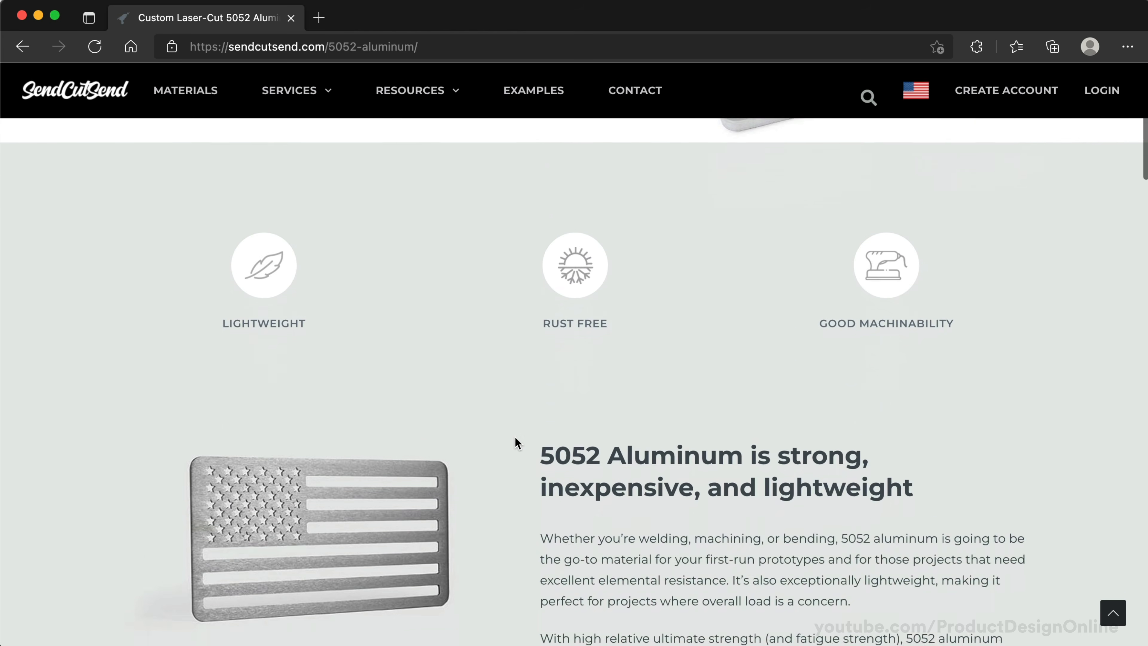
{"action": "scroll", "coordinate": [514, 436], "scroll_direction": "down", "scroll_amount": 10}
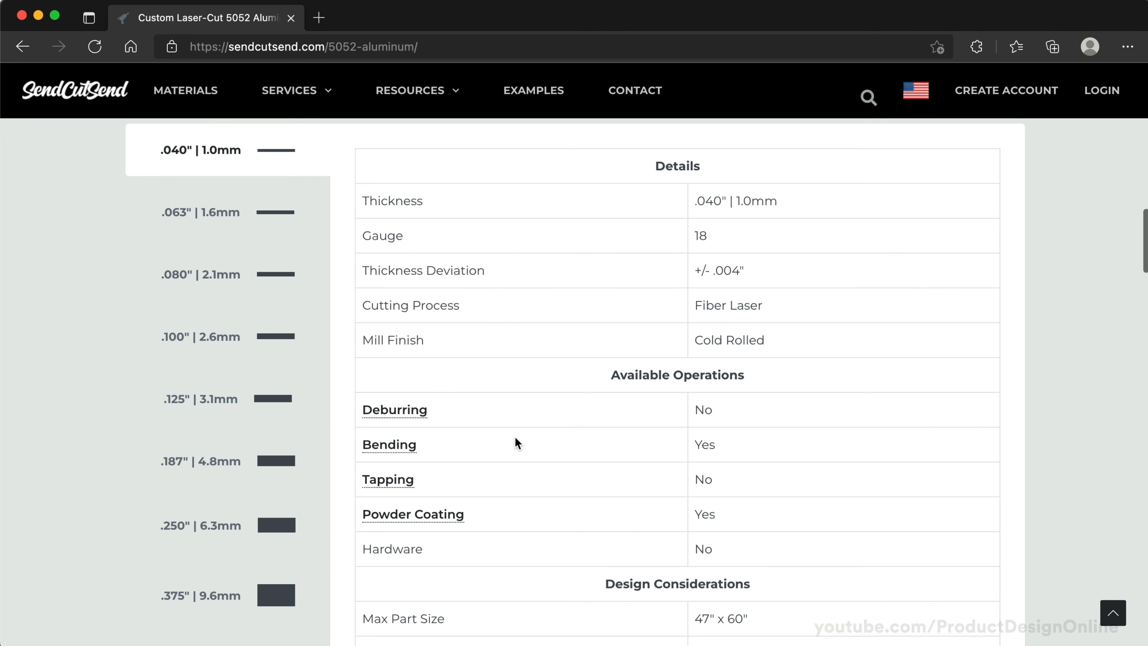
Show the SendCutSend 5052 Aluminum specifications for the .100" | 2.6mm thickness.
{"action": "left_click", "coordinate": [230, 338]}
{"action": "scroll", "coordinate": [391, 325], "scroll_direction": "up", "scroll_amount": 2}
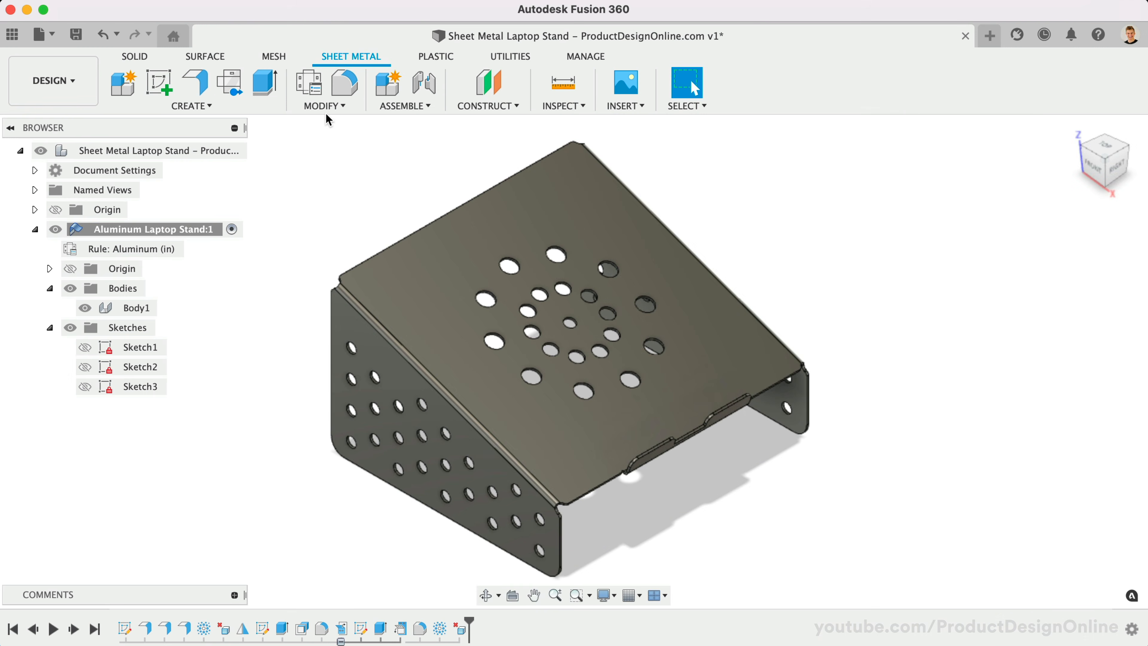
In Fusion 360, create a new sheet metal rule based on the design's Aluminum (in) rule and name it Aluminum - Laptop Stand.
{"action": "left_click", "coordinate": [327, 106]}
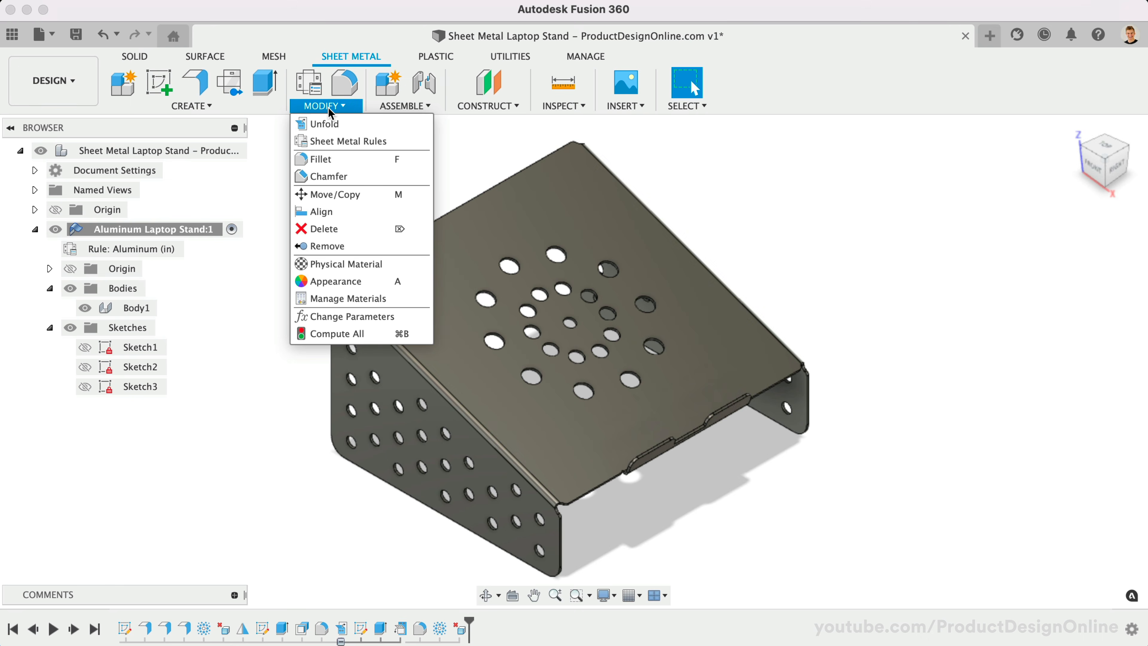
{"action": "left_click", "coordinate": [394, 142]}
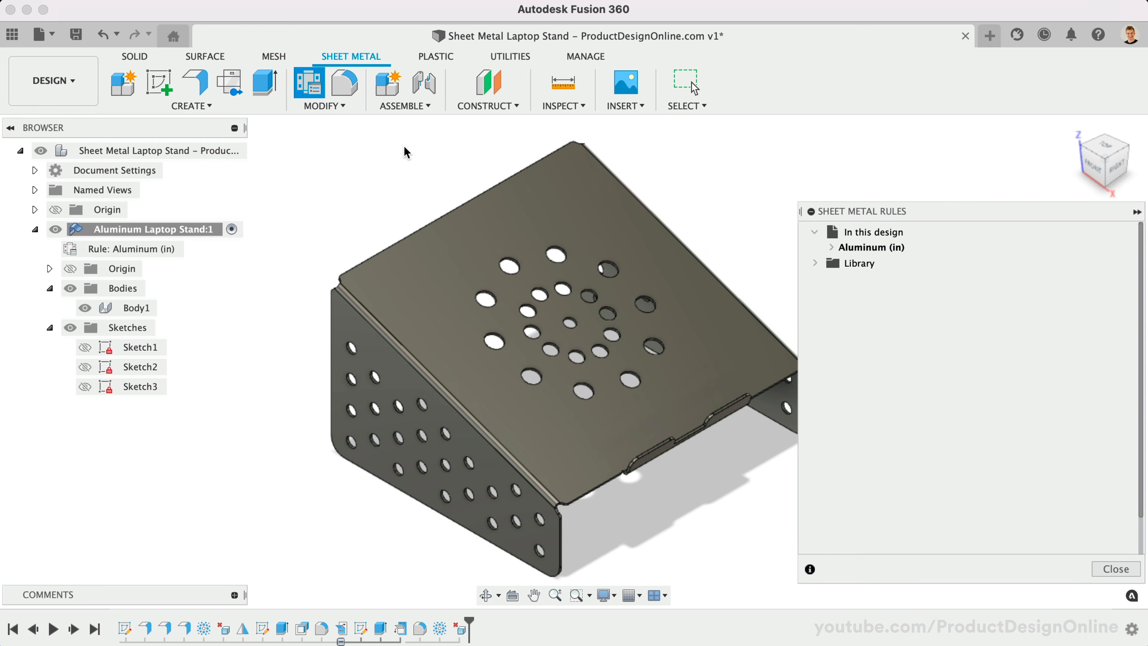
{"action": "left_click_drag", "start_coordinate": [884, 202], "coordinate": [861, 181]}
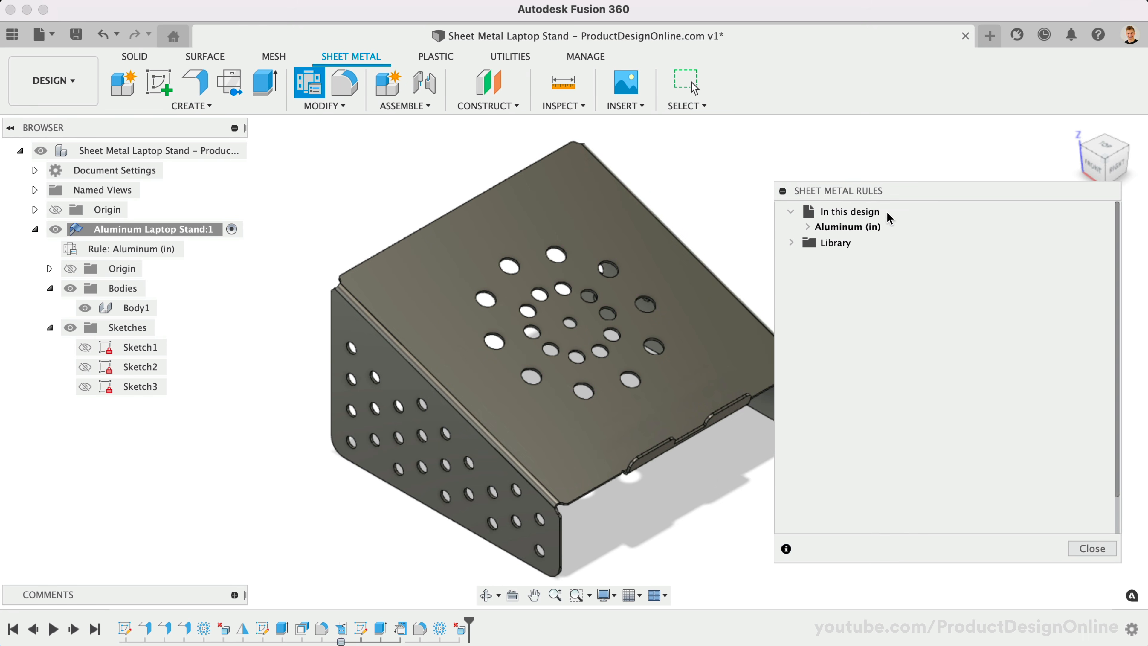
{"action": "left_click", "coordinate": [791, 243]}
{"action": "mouse_move", "coordinate": [795, 224]}
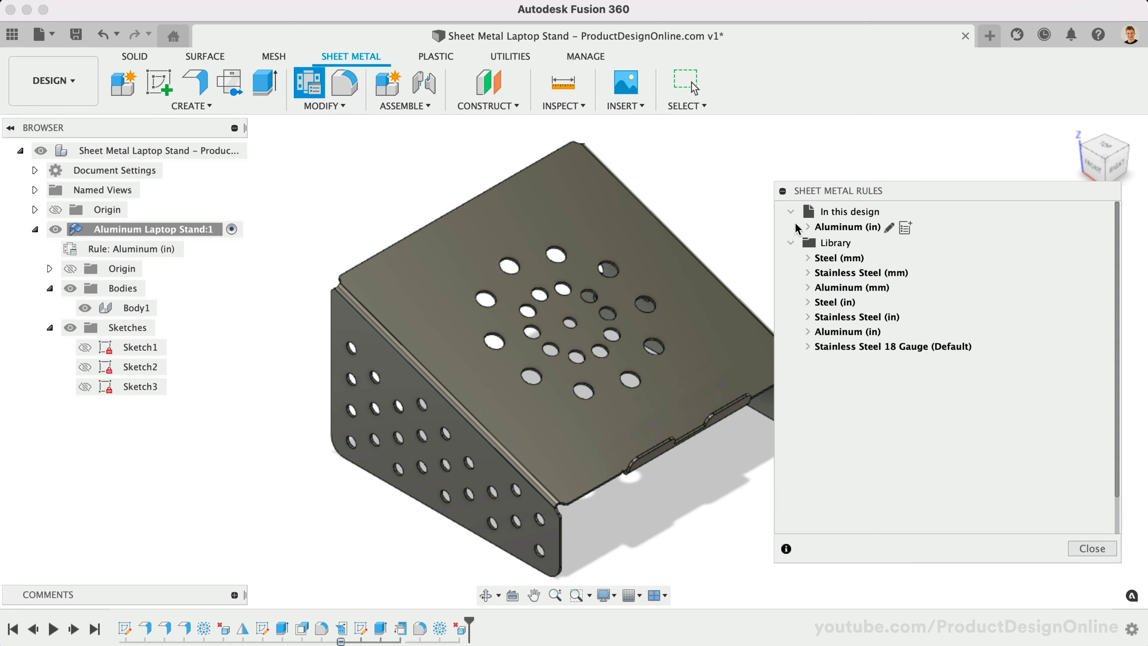
{"action": "left_click", "coordinate": [904, 228]}
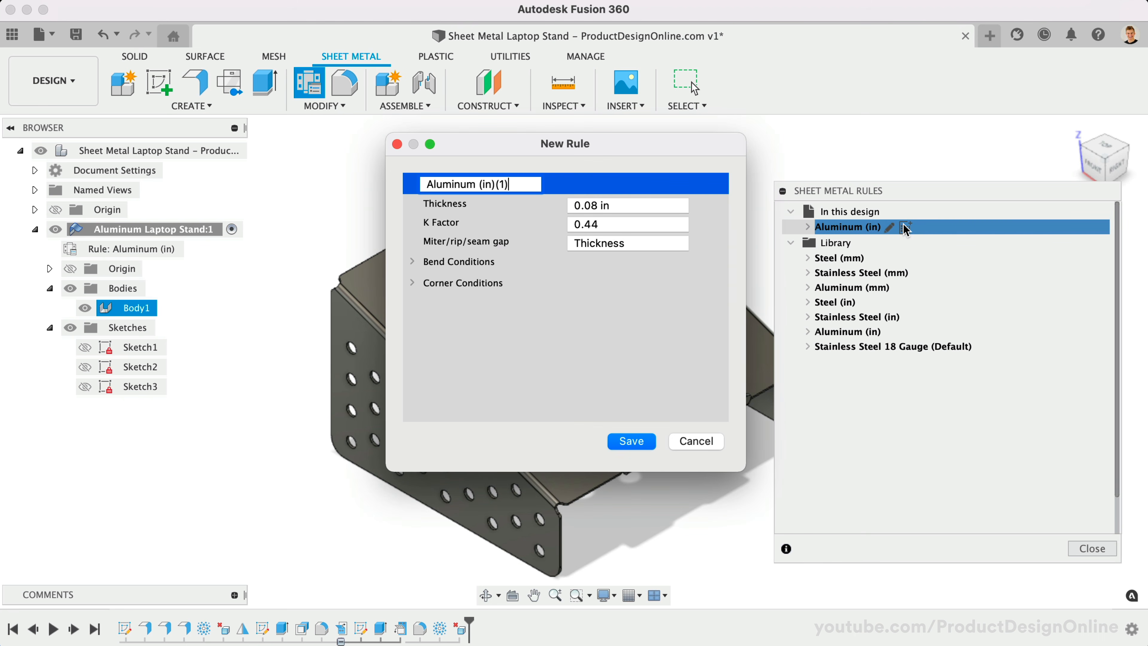
{"action": "left_click_drag", "start_coordinate": [477, 184], "coordinate": [527, 184]}
{"action": "key", "text": "BackSpace"}
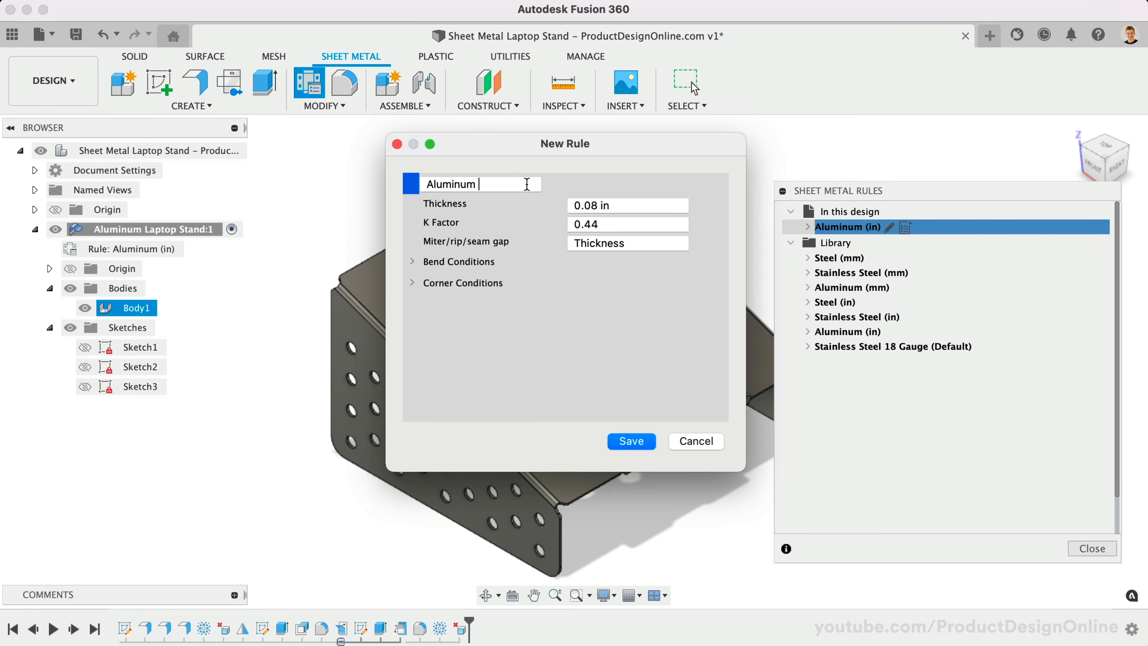
{"action": "type", "text": "- Laptop Stand"}
{"action": "key", "text": "Return"}
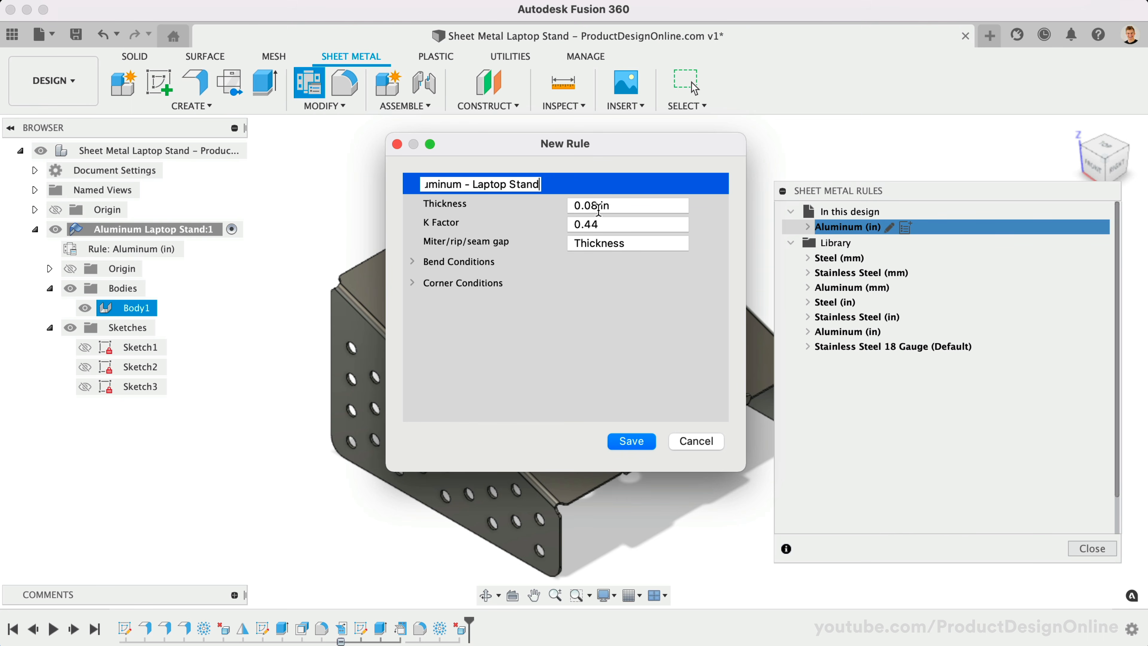
Set the new rule's thickness to 0.1 in and its K factor to 0.4, checking the K factor against the SendCutSend specifications.
{"action": "left_click_drag", "start_coordinate": [597, 208], "coordinate": [586, 207]}
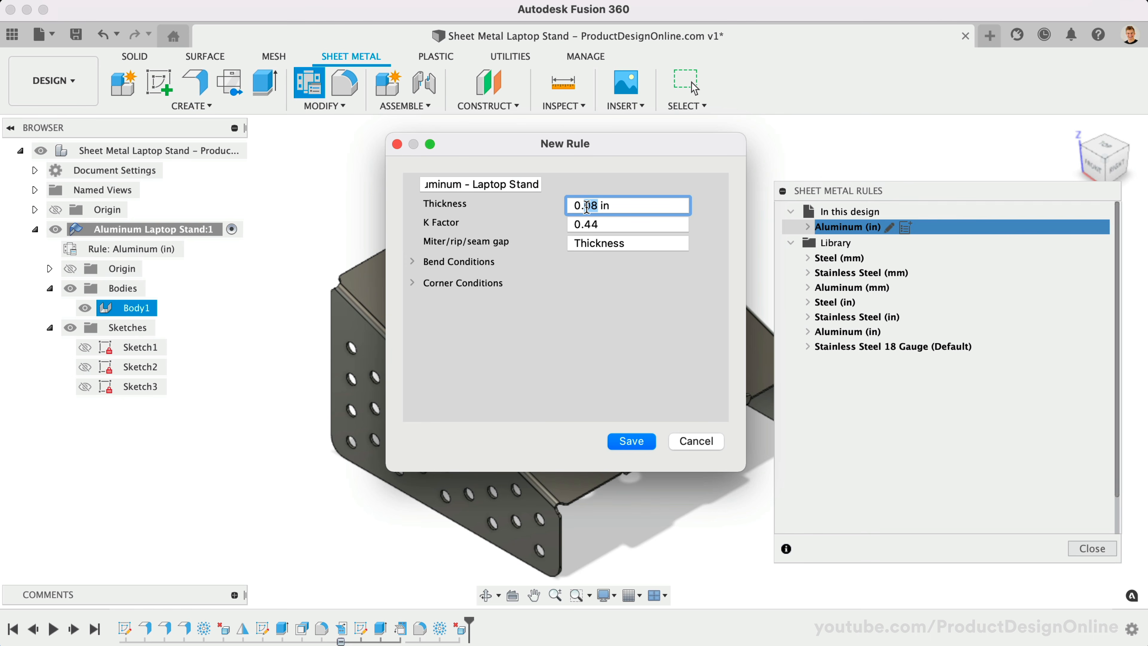
{"action": "type", "text": "1"}
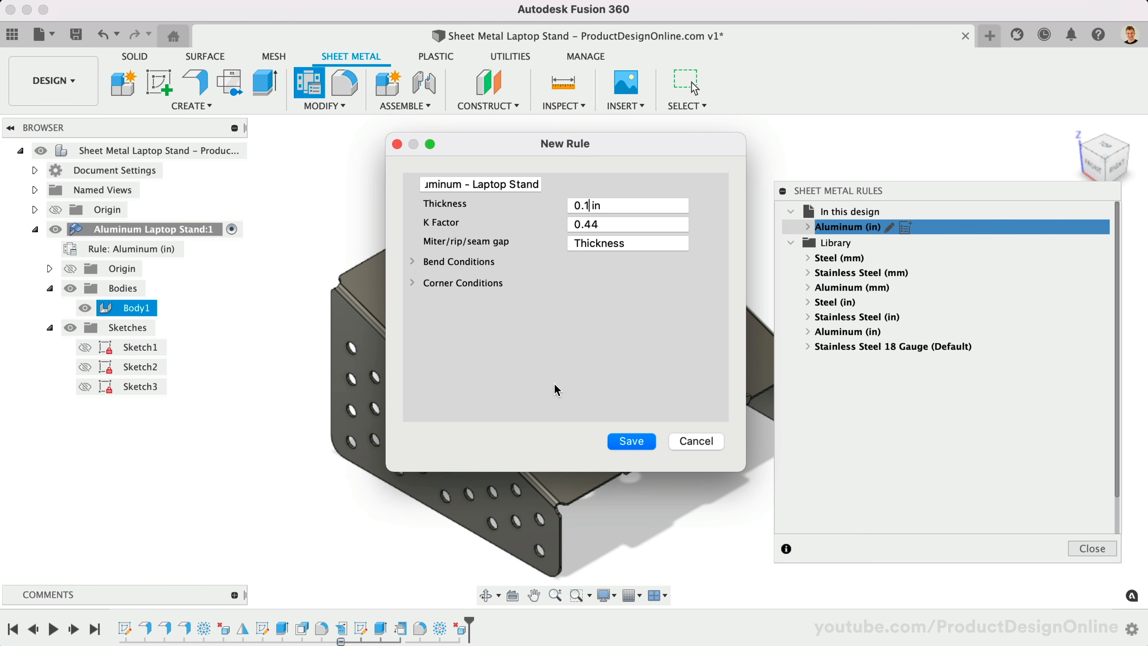
{"action": "left_click", "coordinate": [613, 221]}
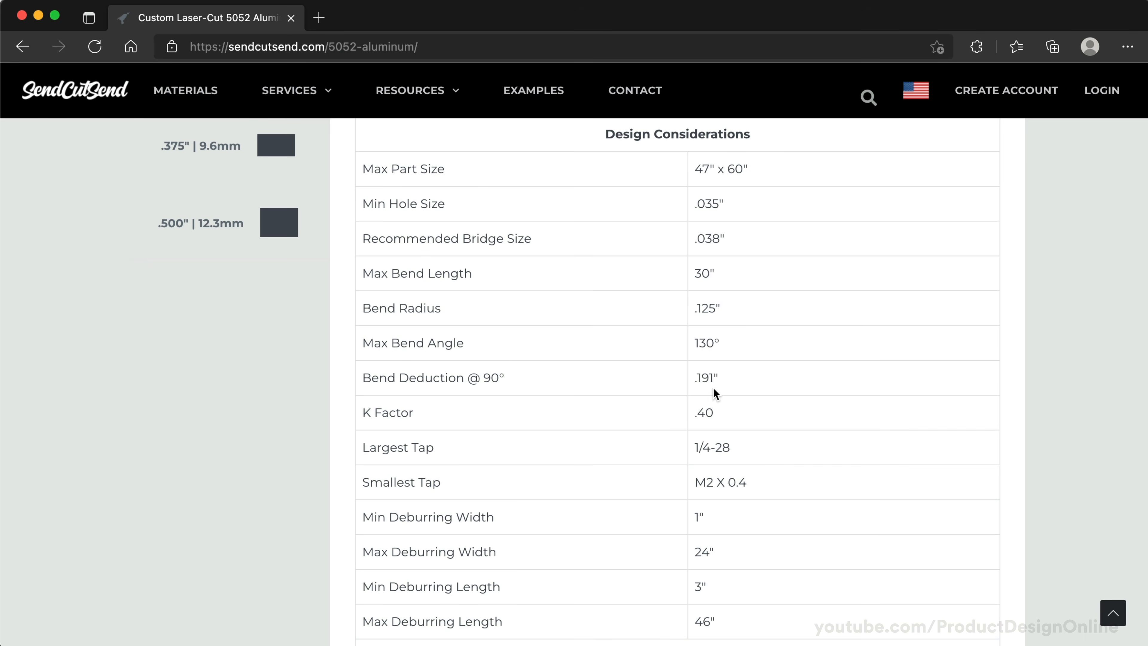
{"action": "left_click_drag", "start_coordinate": [750, 412], "coordinate": [346, 415]}
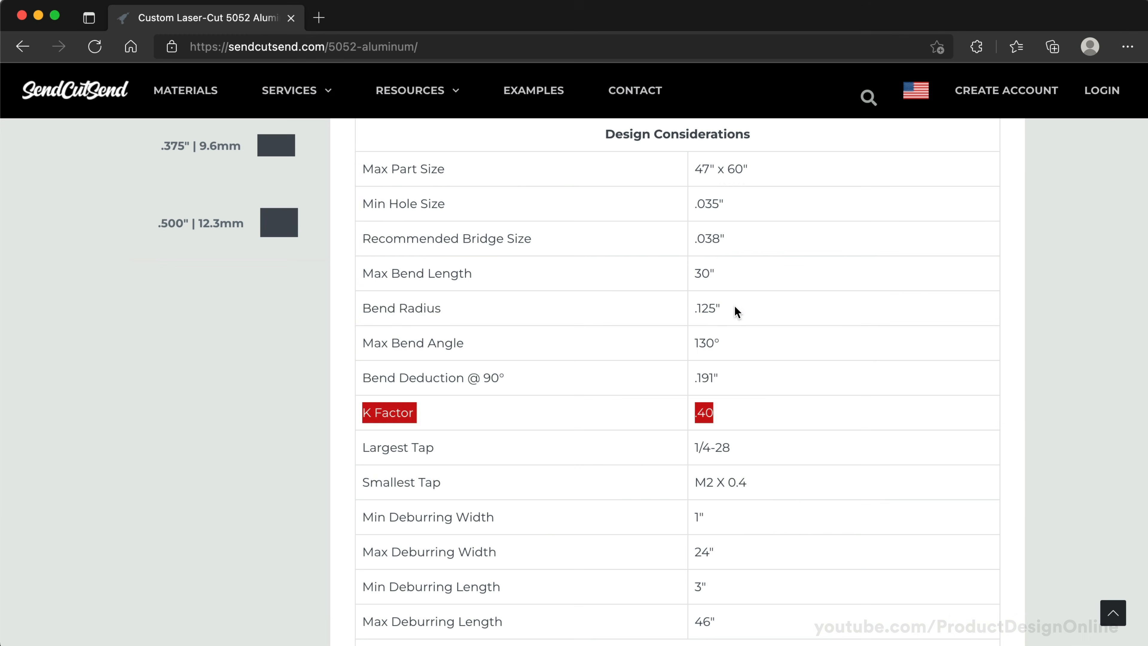
Look up the bend radius in the SendCutSend specifications and set the rule's bend radius to .125 in the bend conditions.
{"action": "left_click_drag", "start_coordinate": [732, 311], "coordinate": [356, 312]}
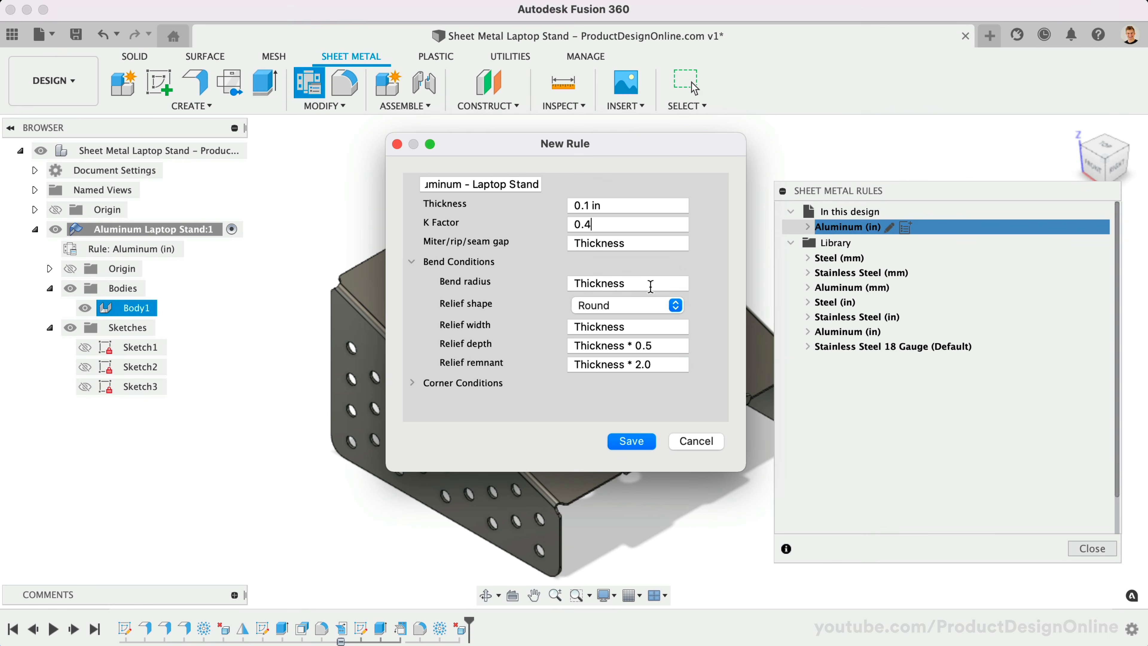
{"action": "left_click_drag", "start_coordinate": [649, 284], "coordinate": [567, 285]}
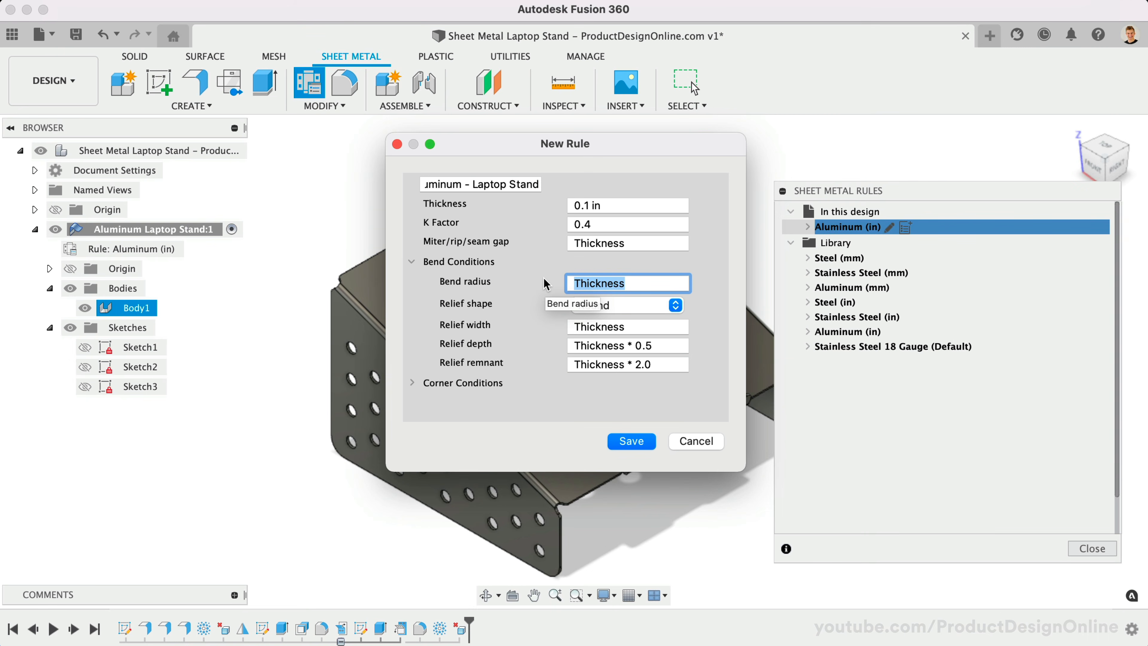
{"action": "type", "text": ".125"}
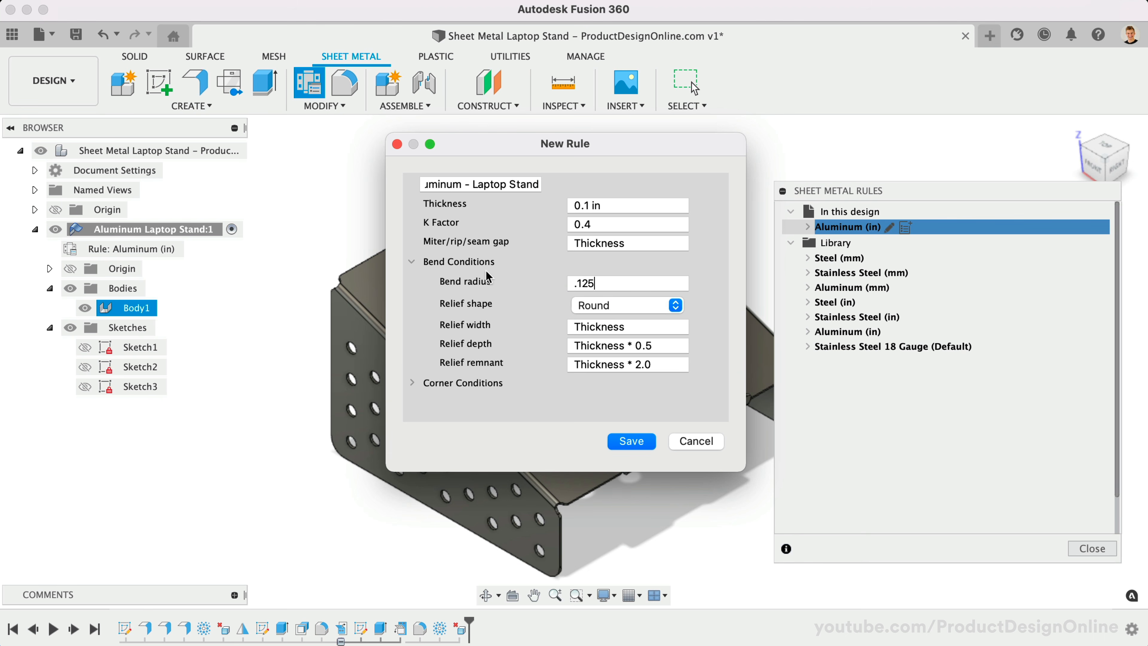
Review the rule's gap and corner conditions, keep the relief shape as Round, and save the new rule.
{"action": "left_click", "coordinate": [638, 244]}
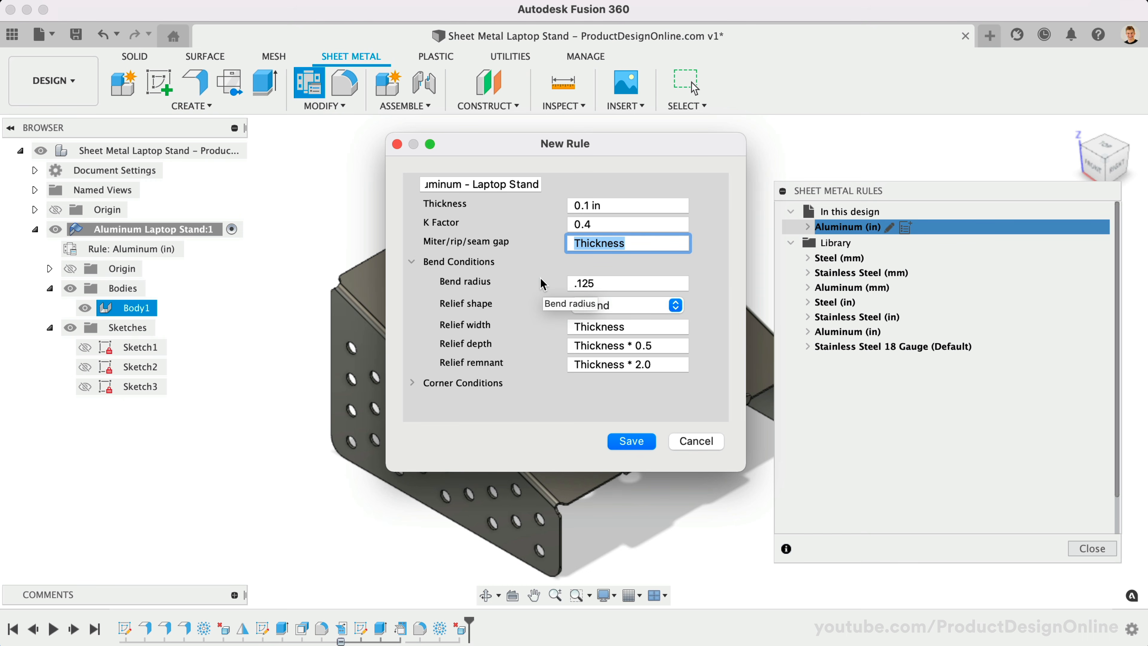
{"action": "left_click", "coordinate": [567, 207]}
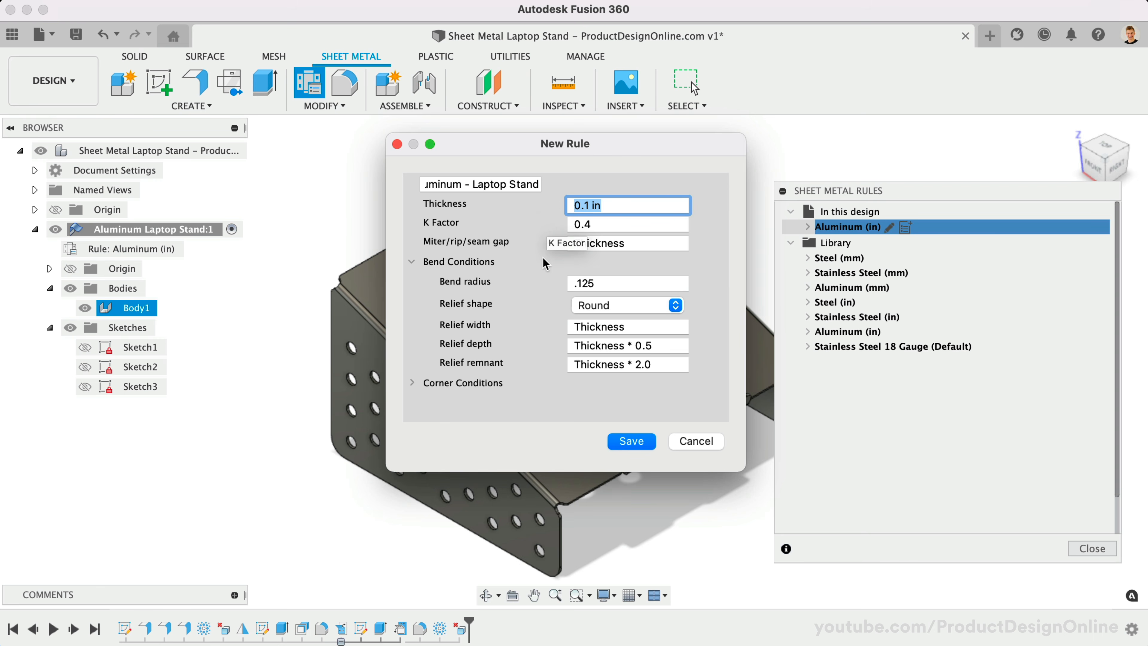
{"action": "left_click", "coordinate": [413, 382]}
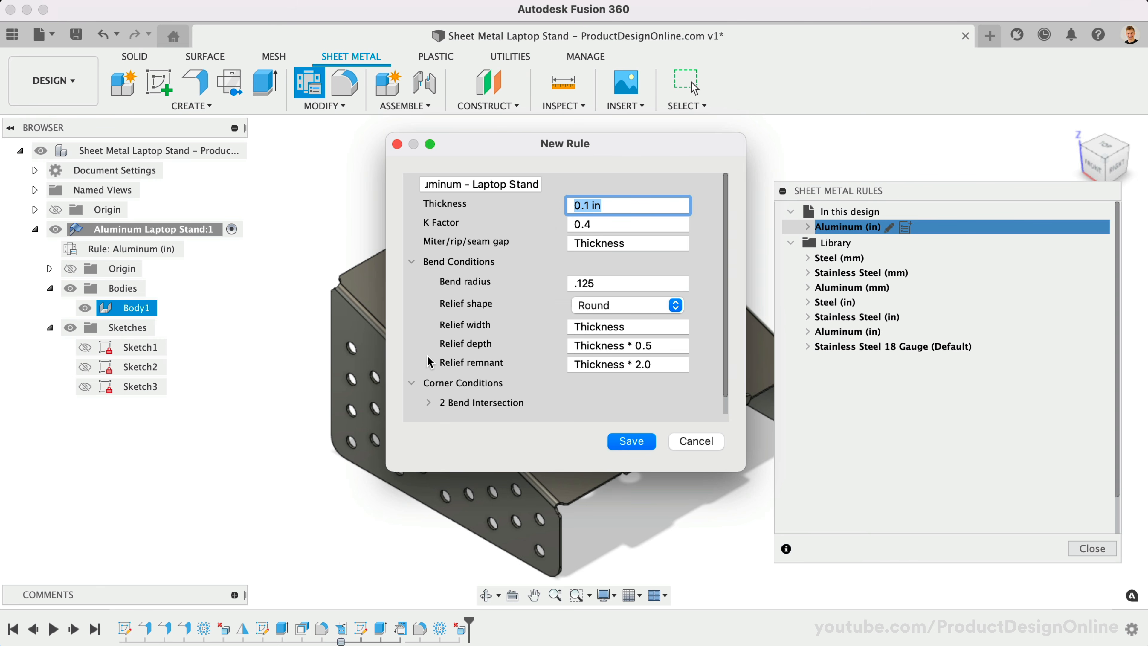
{"action": "scroll", "coordinate": [428, 362], "scroll_direction": "down", "scroll_amount": 2}
{"action": "left_click", "coordinate": [613, 285]}
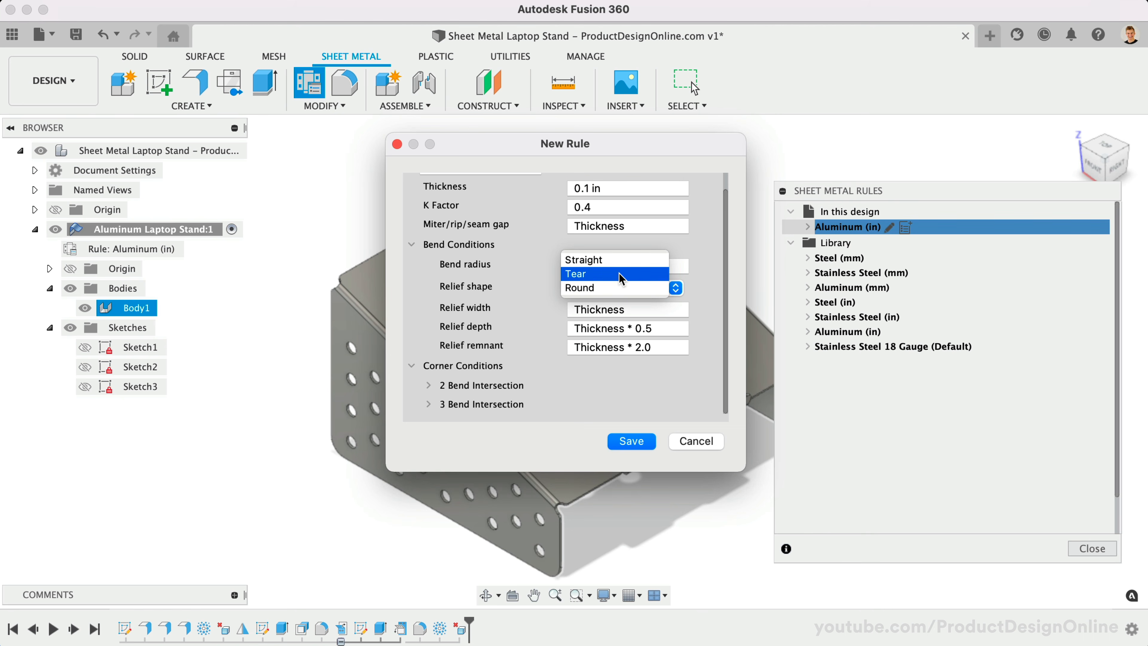
{"action": "left_click", "coordinate": [619, 286]}
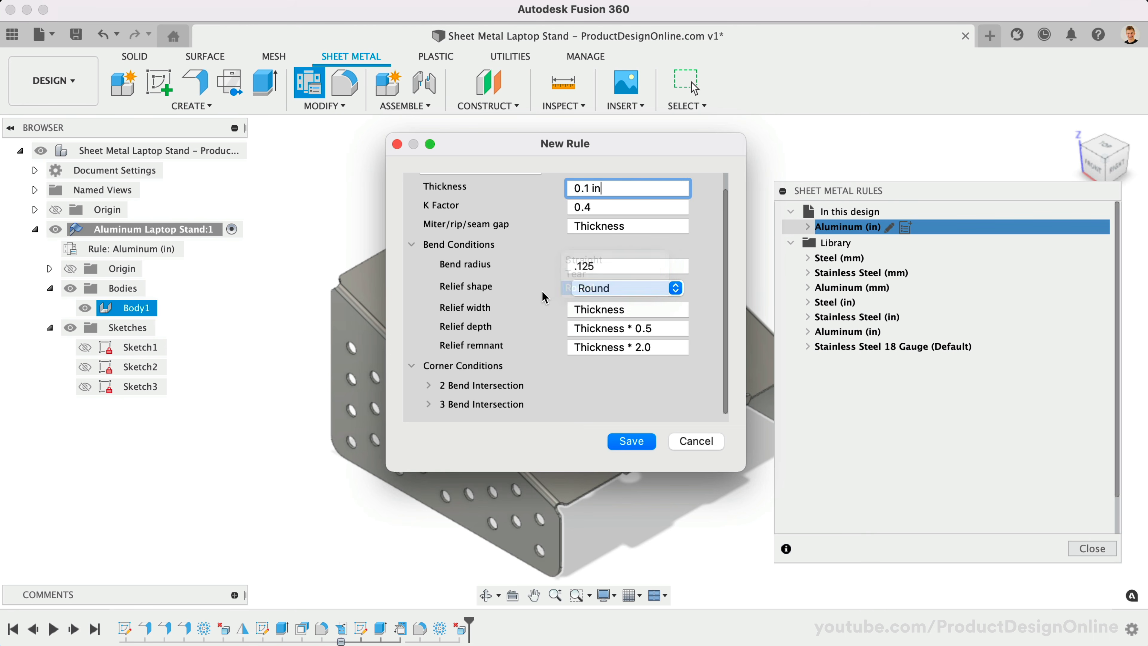
{"action": "scroll", "coordinate": [545, 296], "scroll_direction": "up", "scroll_amount": 1}
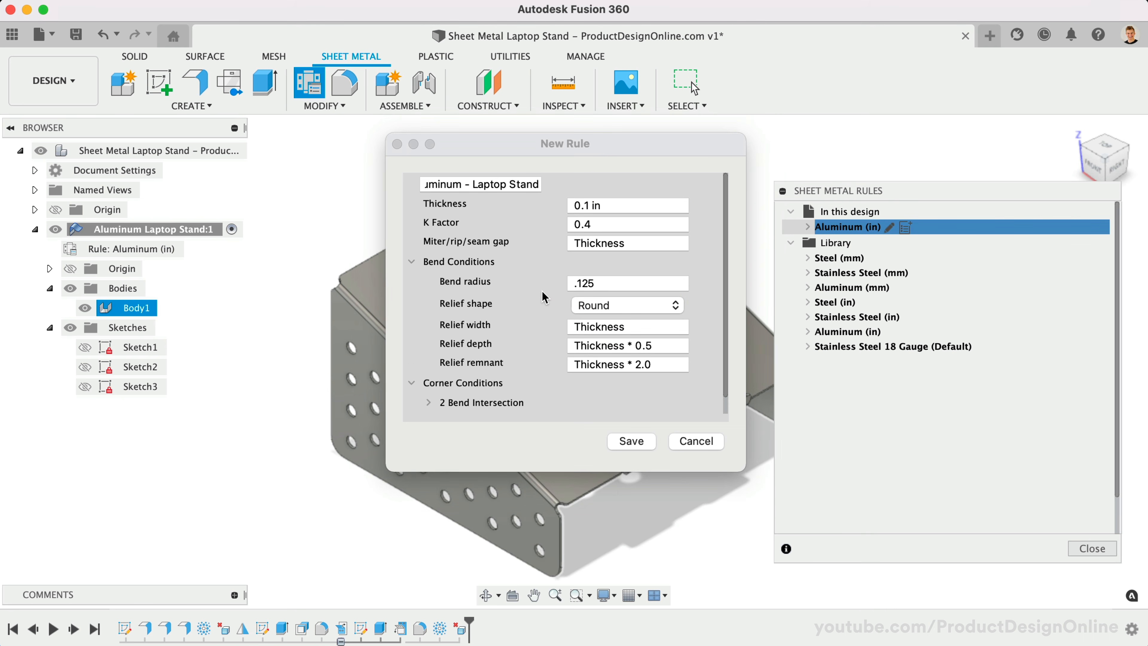
{"action": "left_click", "coordinate": [615, 439]}
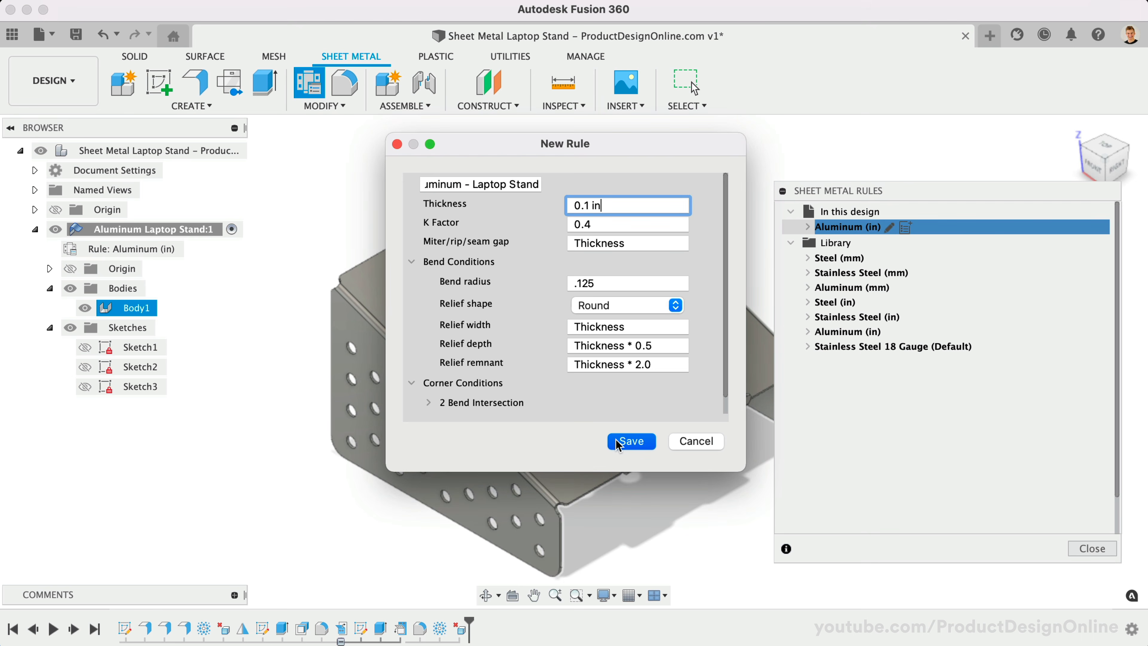
{"action": "left_click", "coordinate": [618, 442]}
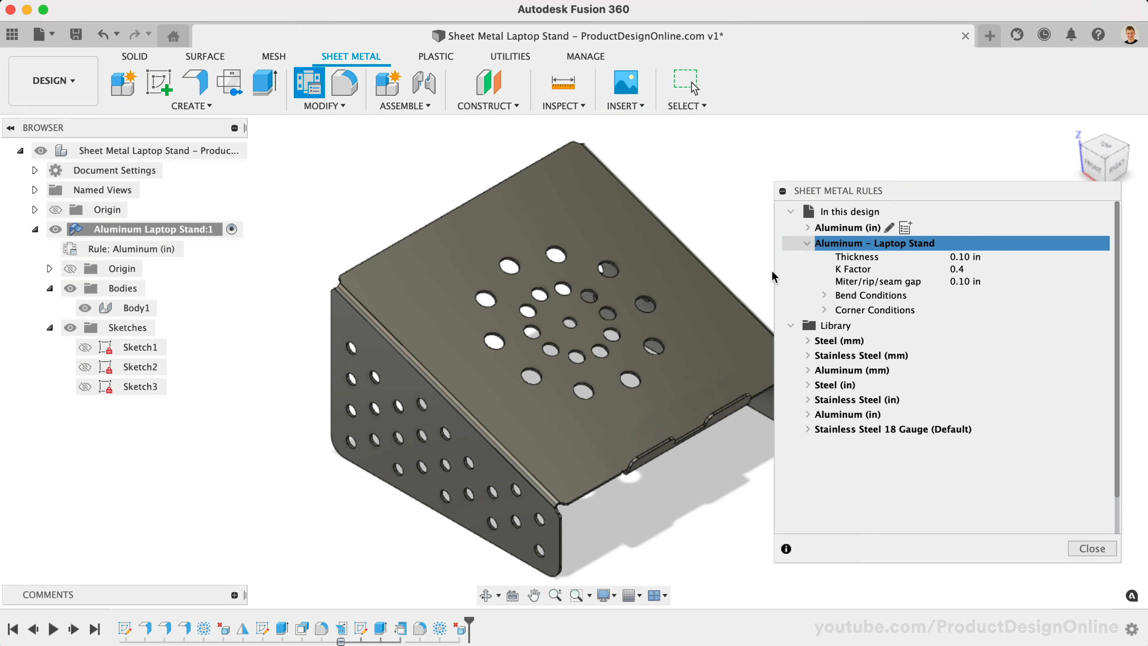
Copy the Aluminum - Laptop Stand rule to the library and close the sheet metal rules.
{"action": "right_click", "coordinate": [915, 243]}
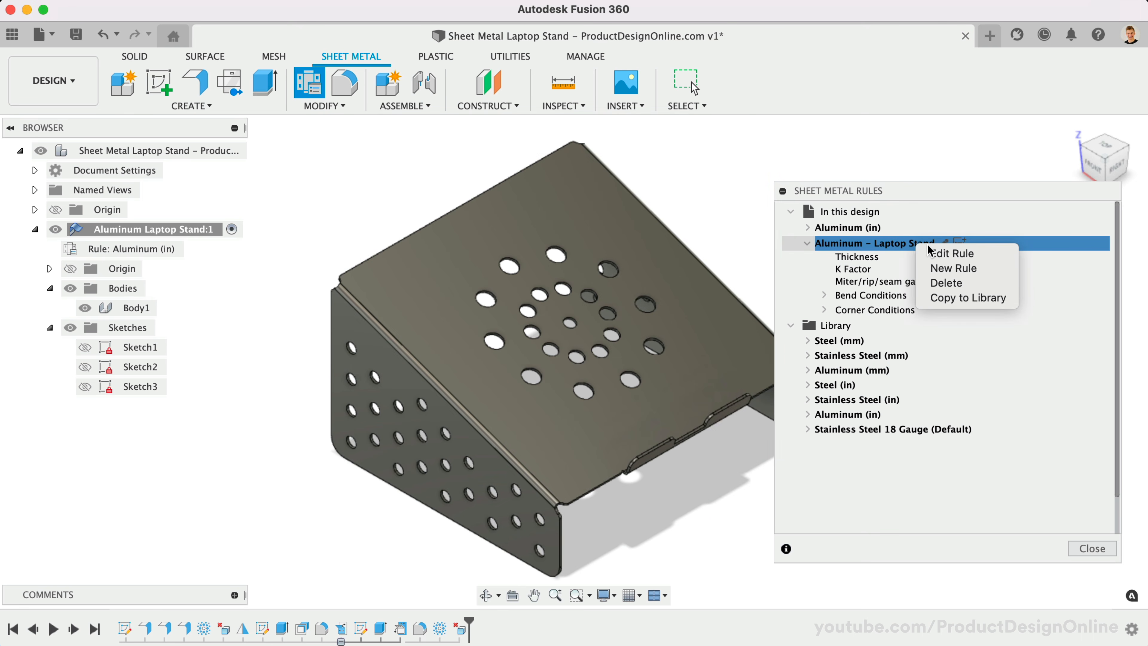
{"action": "left_click", "coordinate": [984, 298]}
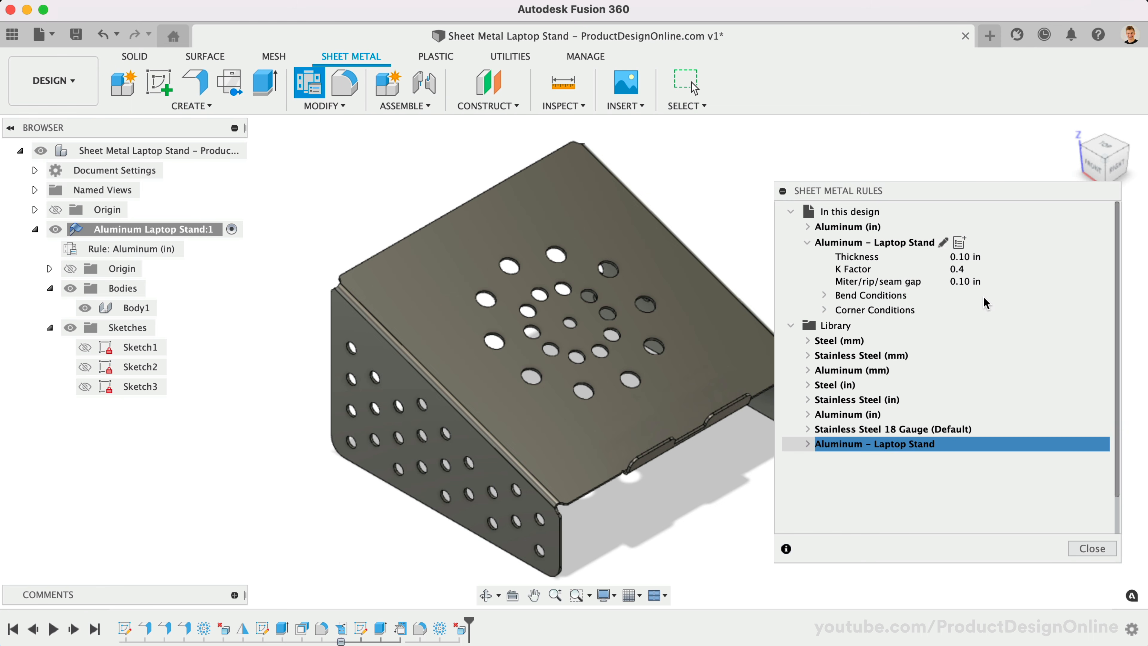
{"action": "left_click", "coordinate": [1091, 548]}
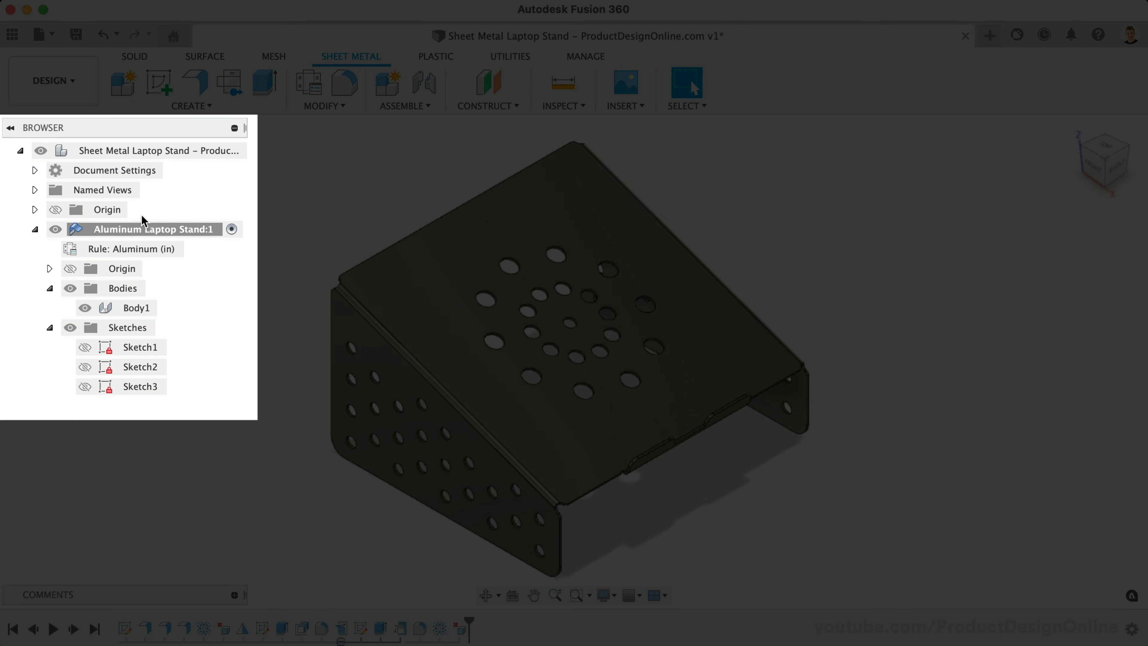
Switch the Aluminum Laptop Stand component's sheet metal rule to the design's Aluminum - Laptop Stand rule.
{"action": "mouse_move", "coordinate": [112, 256]}
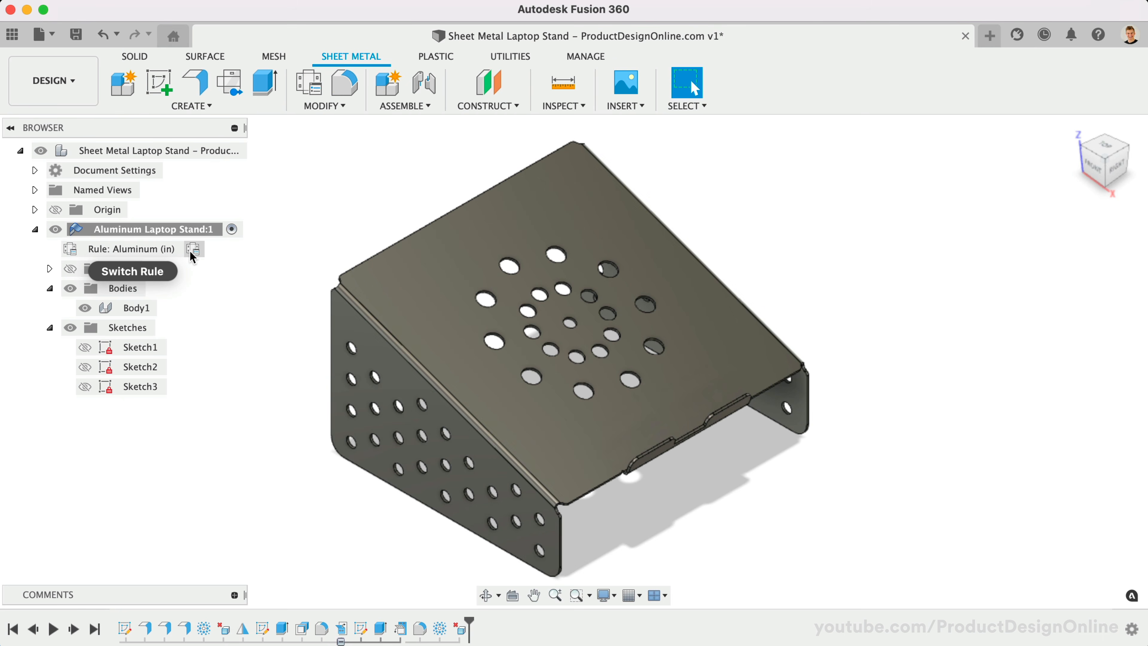
{"action": "left_click", "coordinate": [192, 252]}
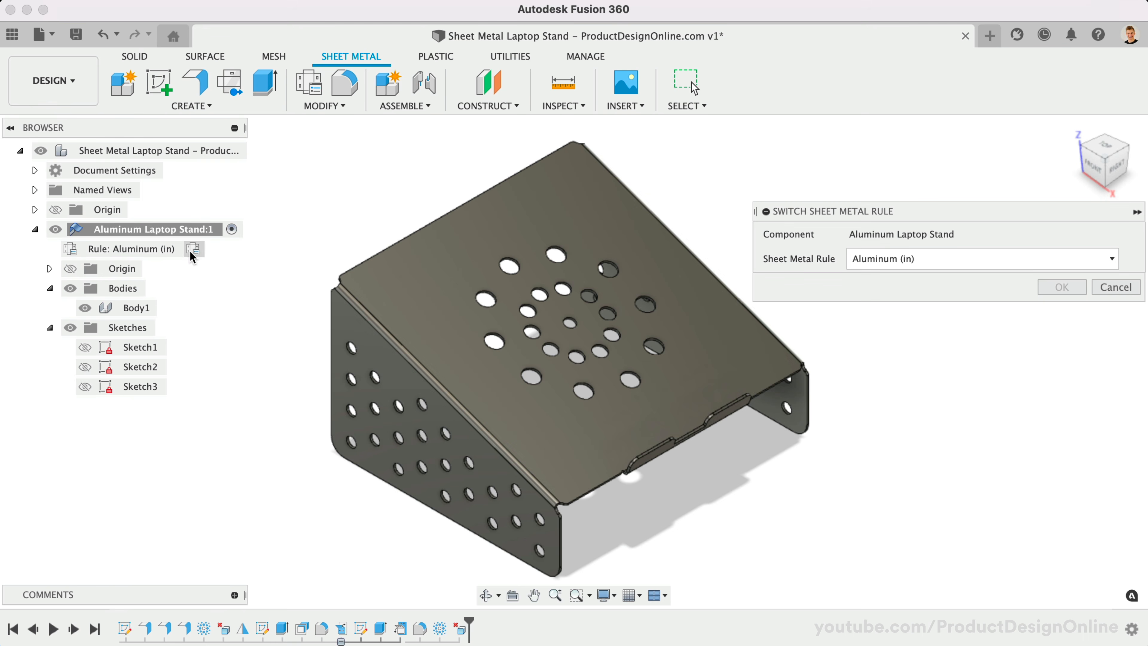
{"action": "left_click_drag", "start_coordinate": [837, 209], "coordinate": [832, 189]}
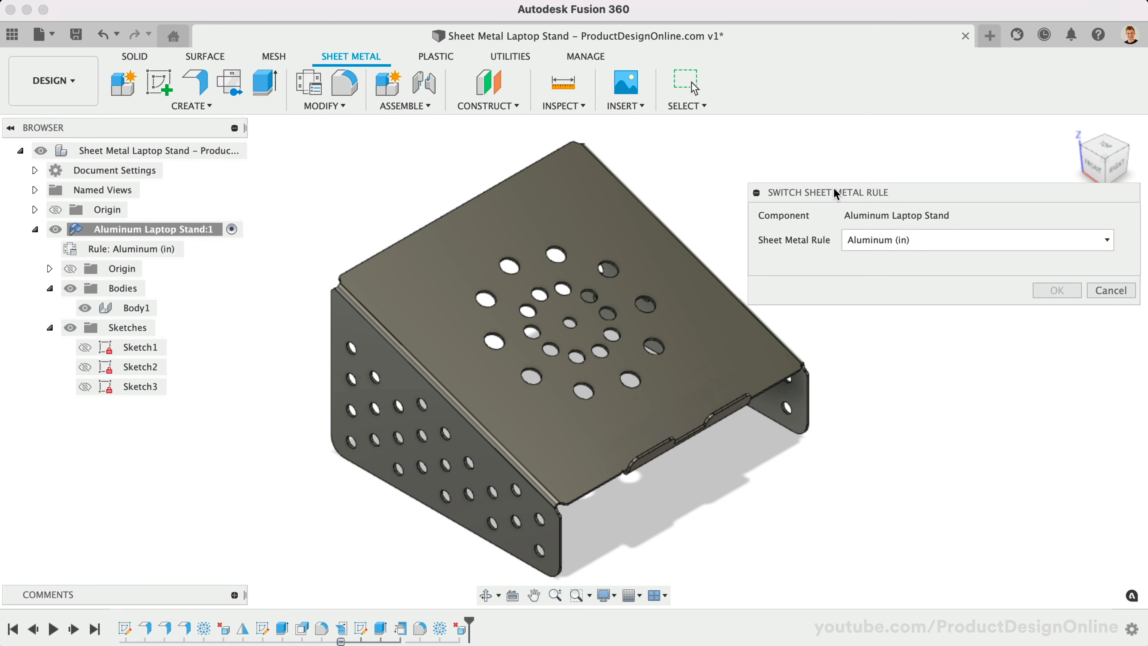
{"action": "scroll", "coordinate": [722, 452], "scroll_direction": "up", "scroll_amount": 5}
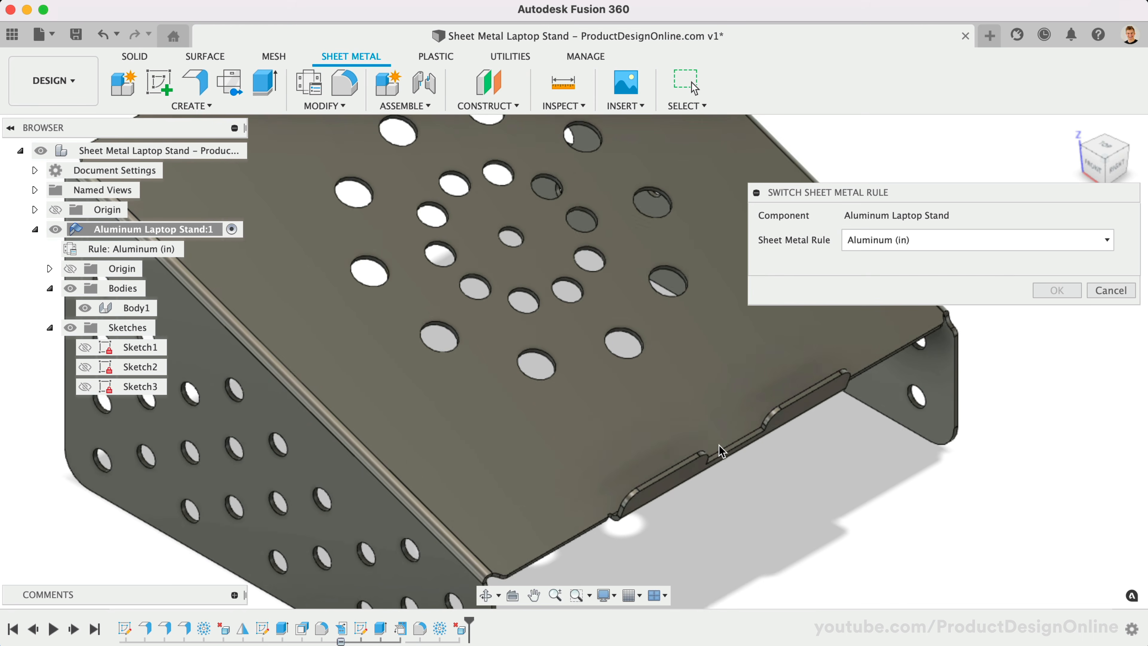
{"action": "scroll", "coordinate": [721, 460], "scroll_direction": "up", "scroll_amount": 2}
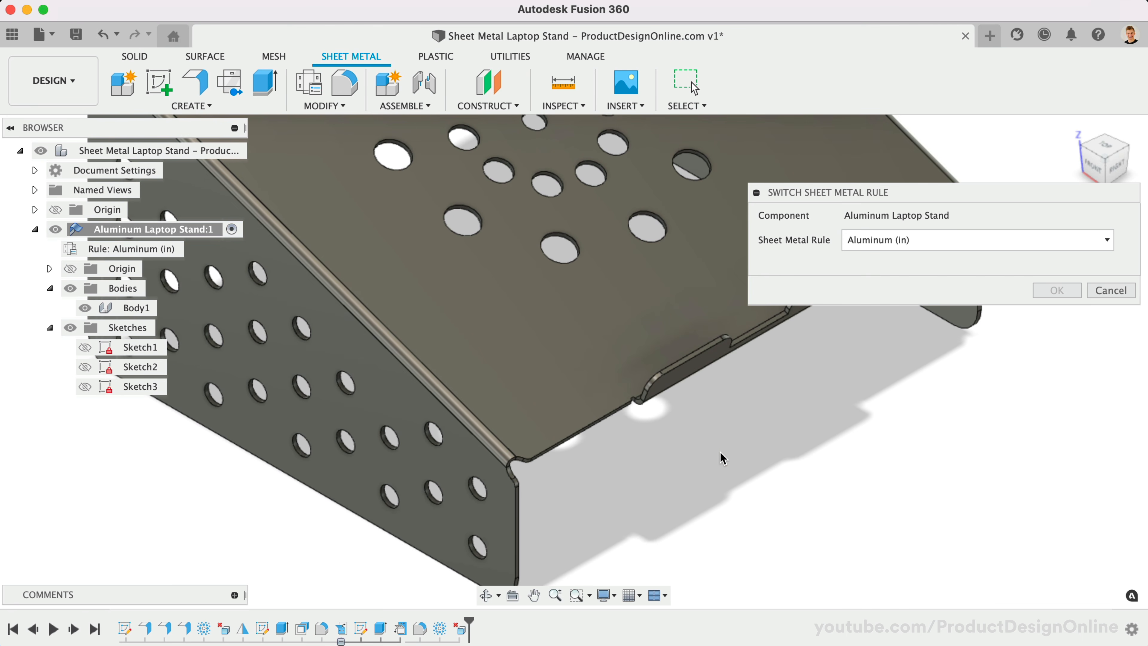
{"action": "left_click_drag", "start_coordinate": [1139, 305], "coordinate": [1087, 348]}
{"action": "left_click_drag", "start_coordinate": [996, 195], "coordinate": [1040, 374]}
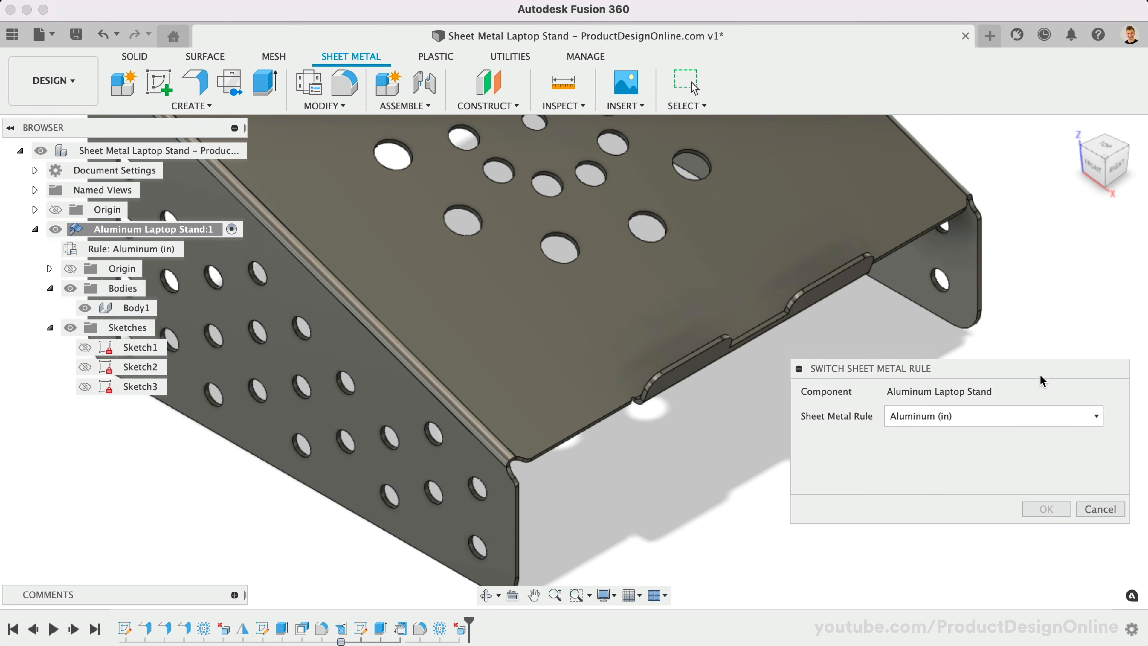
{"action": "left_click", "coordinate": [987, 425]}
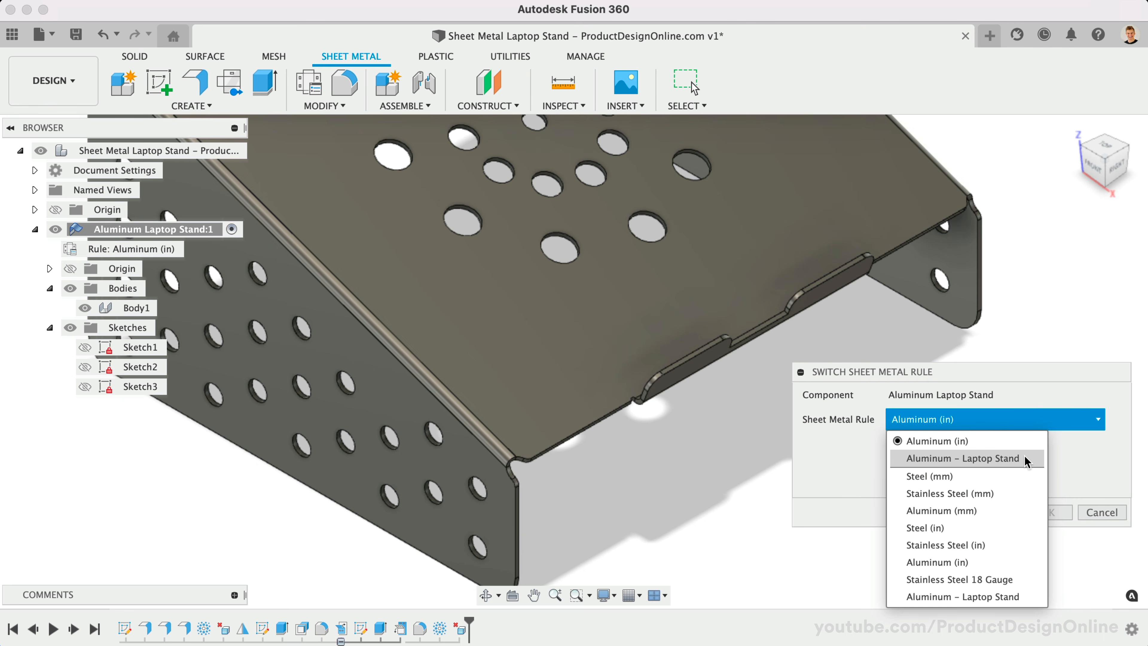
{"action": "left_click", "coordinate": [971, 458]}
{"action": "left_click", "coordinate": [1045, 512]}
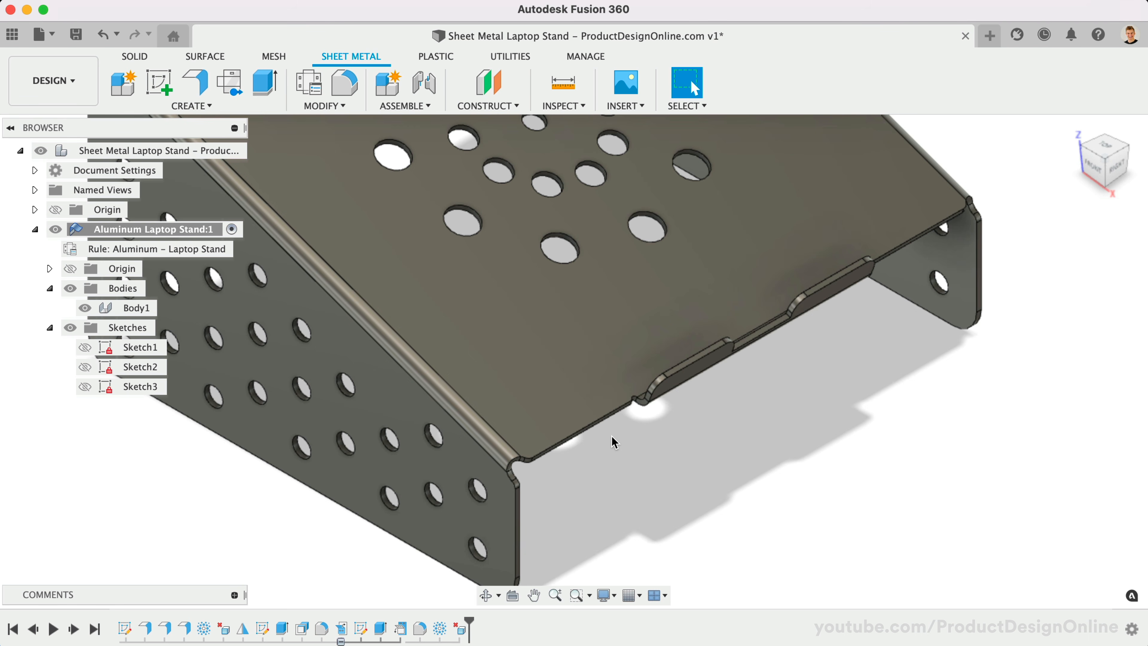
{"action": "scroll", "coordinate": [613, 442], "scroll_direction": "down", "scroll_amount": 3}
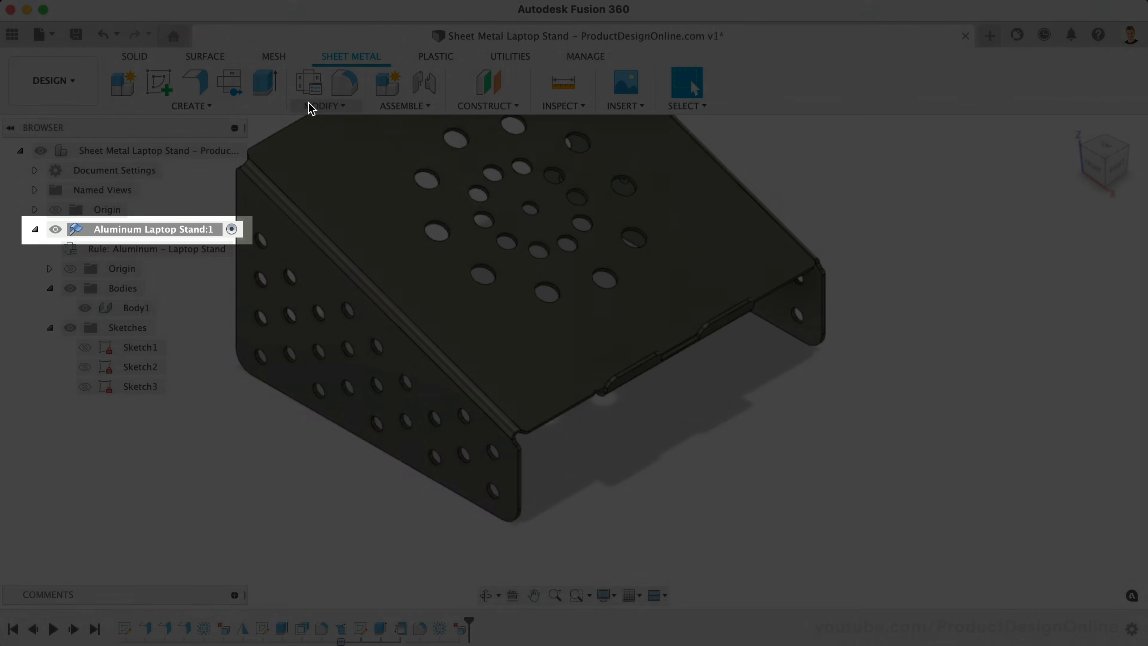
Check the Aluminum - Laptop Stand rule and its available options in the sheet metal rules library, then close the rules.
{"action": "left_click", "coordinate": [308, 85]}
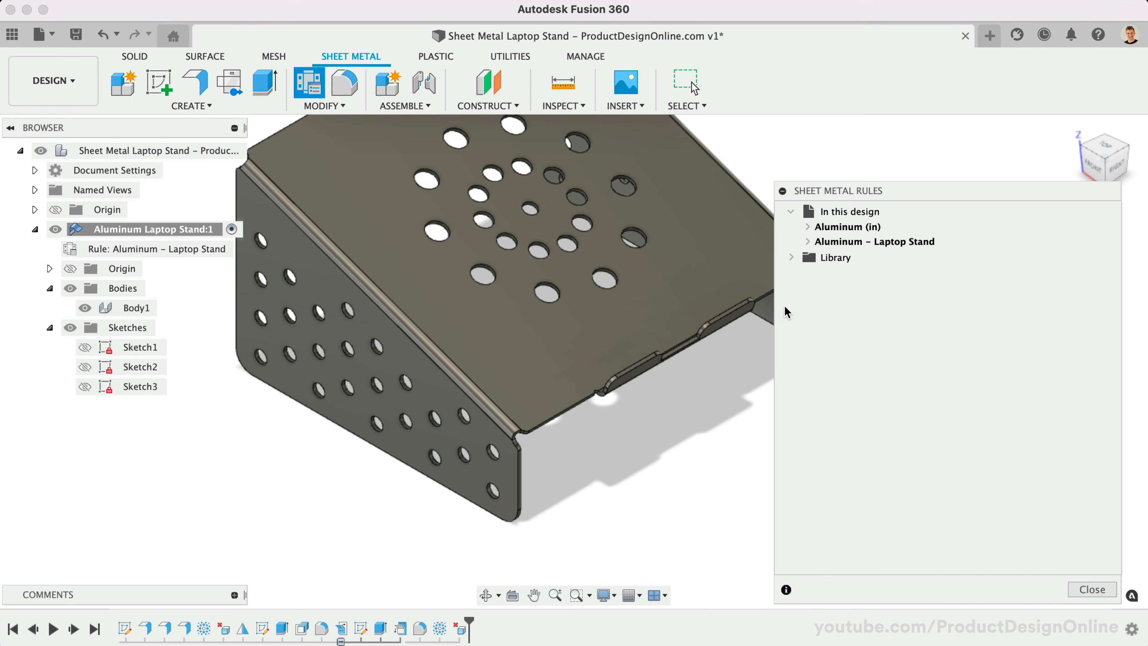
{"action": "left_click", "coordinate": [791, 257]}
{"action": "right_click", "coordinate": [888, 376]}
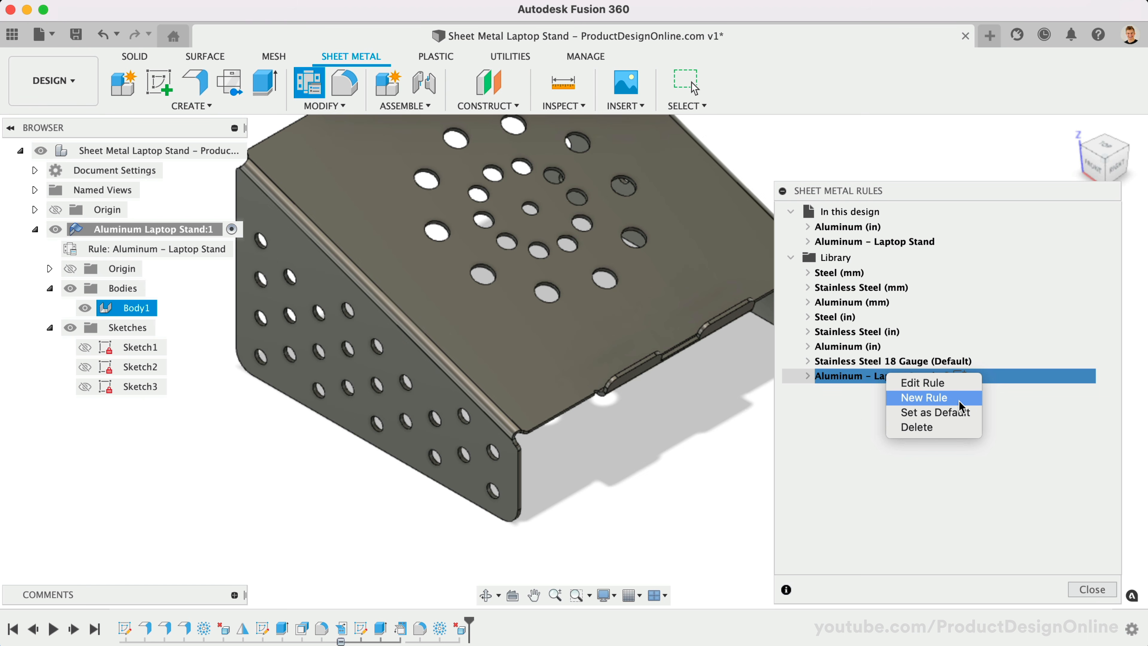
{"action": "left_click", "coordinate": [852, 417]}
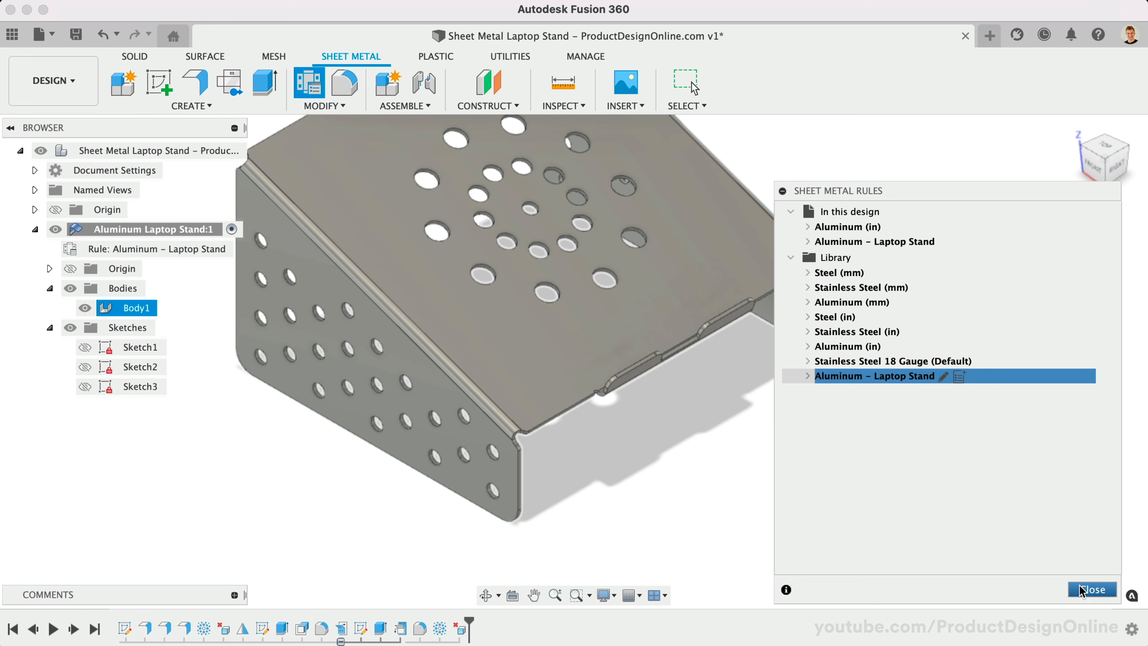
{"action": "left_click", "coordinate": [1090, 590]}
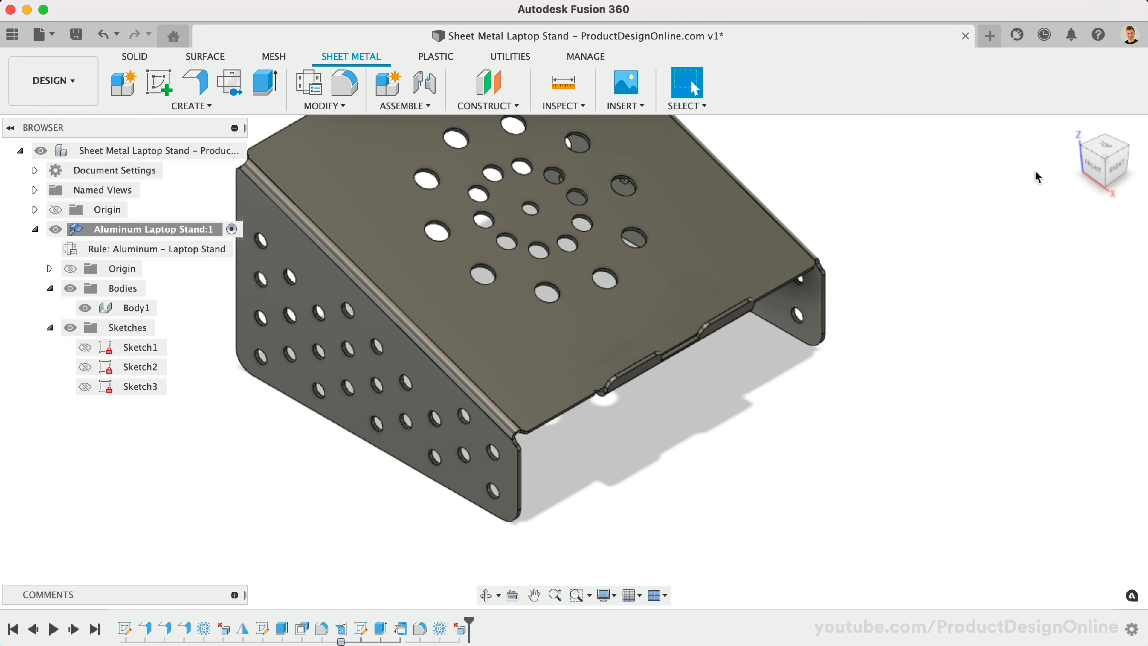
Create a flat pattern of the laptop stand with the large sloped face as the stationary face, and return to the folded model.
{"action": "middle_click_drag", "start_coordinate": [923, 313], "coordinate": [948, 343]}
{"action": "scroll", "coordinate": [922, 312], "scroll_direction": "down", "scroll_amount": 2}
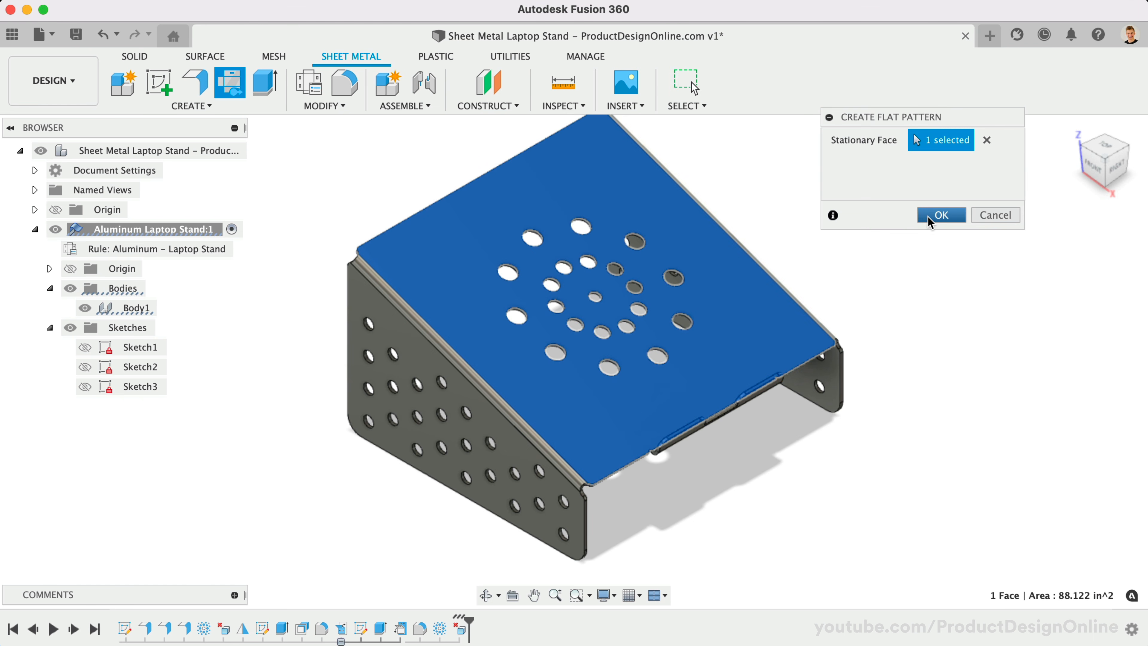
{"action": "left_click", "coordinate": [928, 217]}
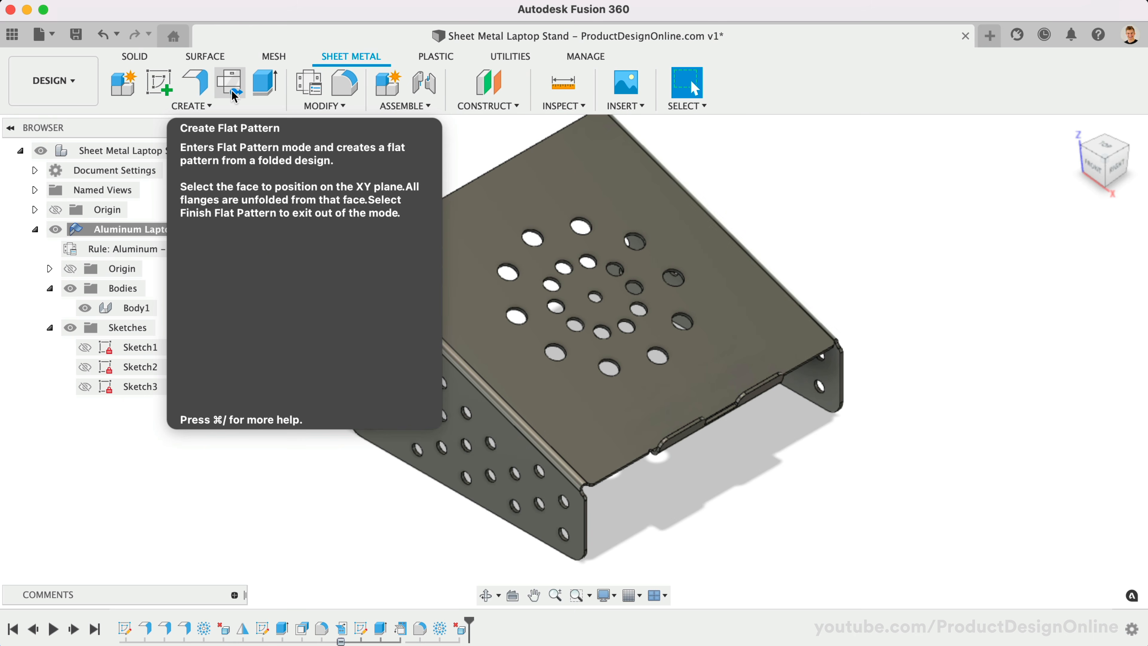
{"action": "left_click", "coordinate": [308, 111]}
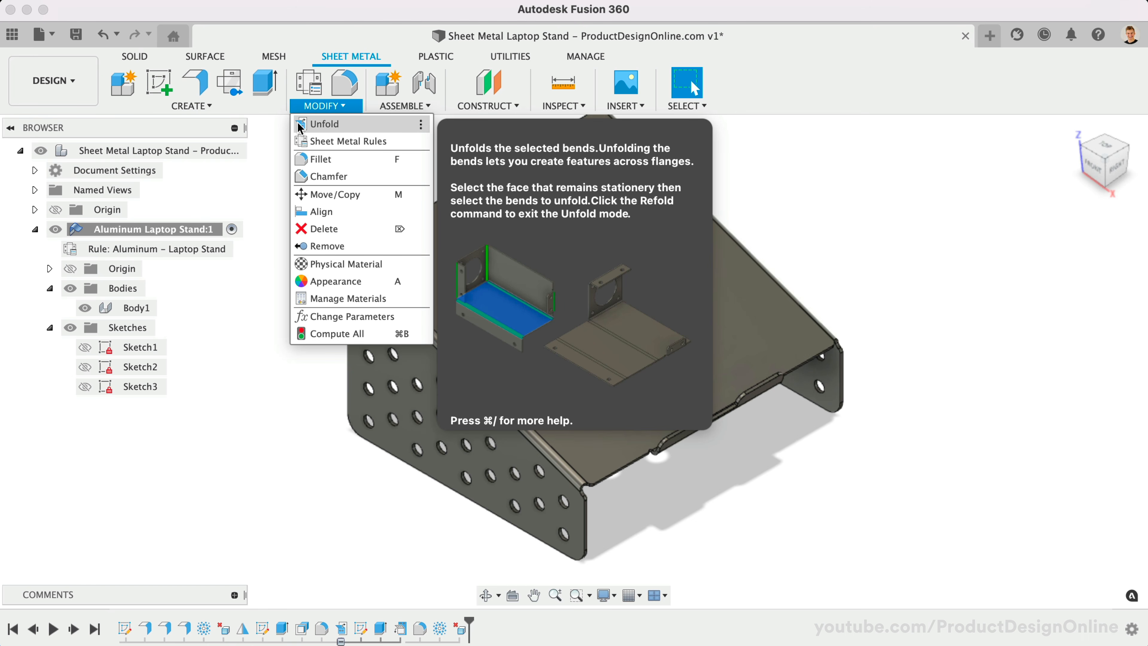
{"action": "left_click", "coordinate": [276, 128]}
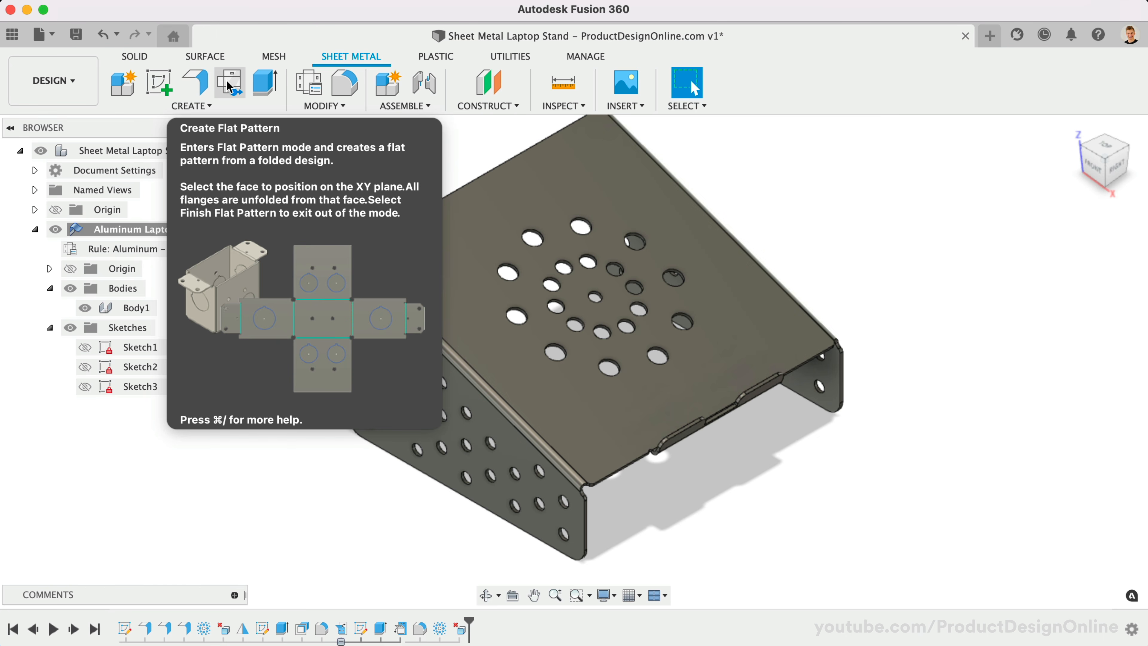
{"action": "left_click", "coordinate": [230, 86]}
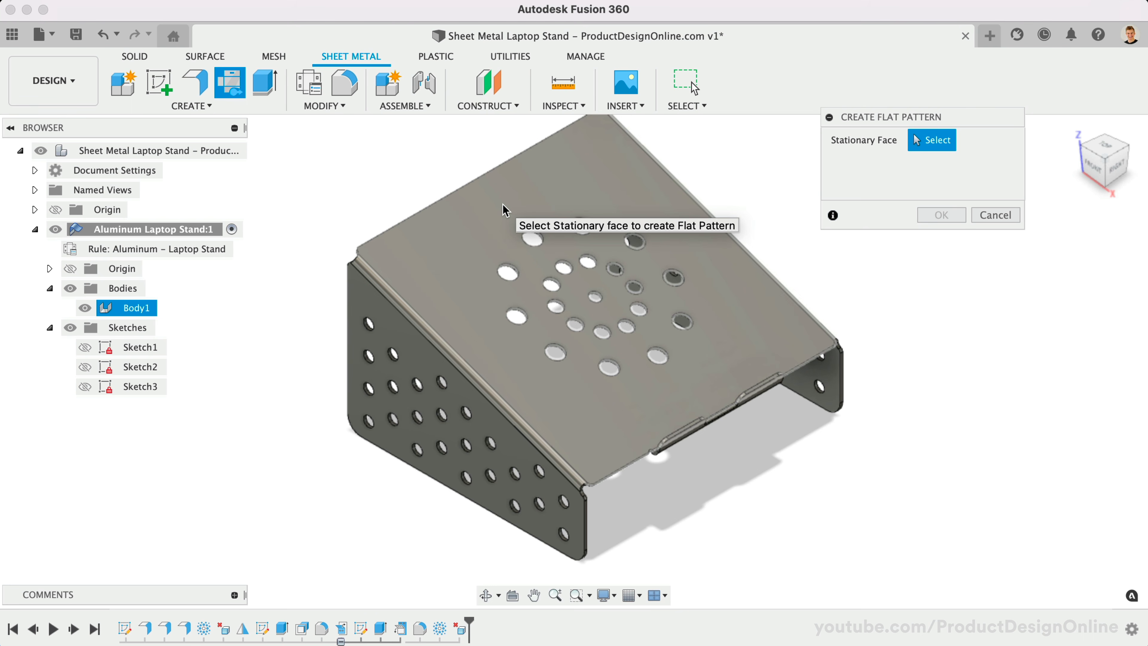
{"action": "left_click", "coordinate": [506, 211]}
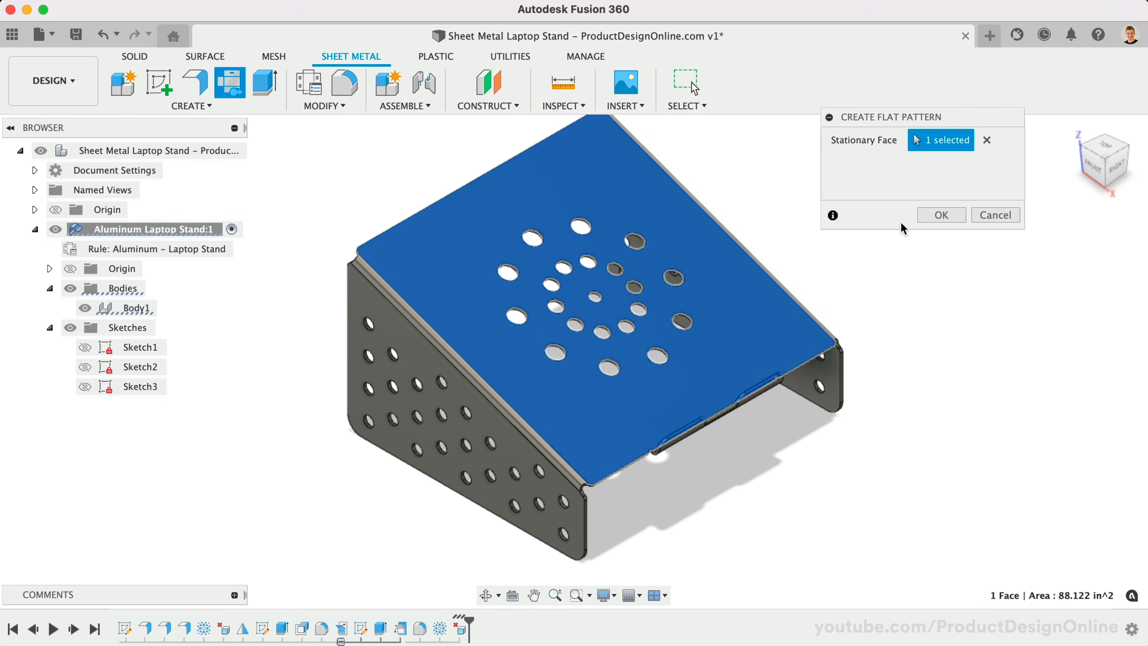
{"action": "left_click", "coordinate": [930, 216]}
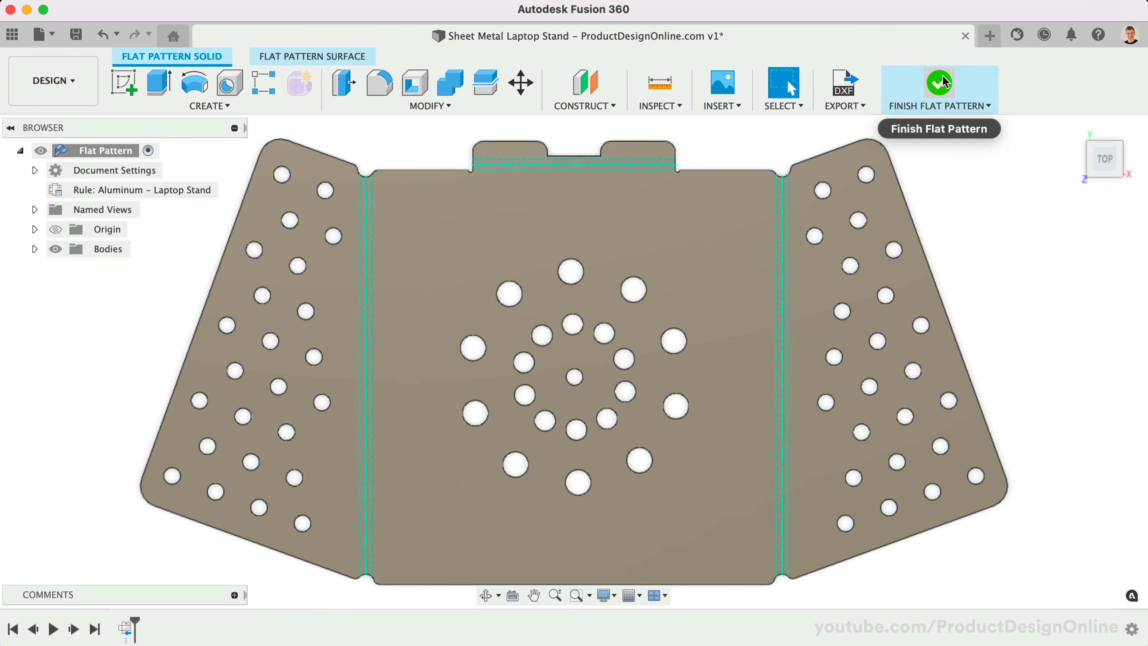
{"action": "left_click", "coordinate": [940, 83]}
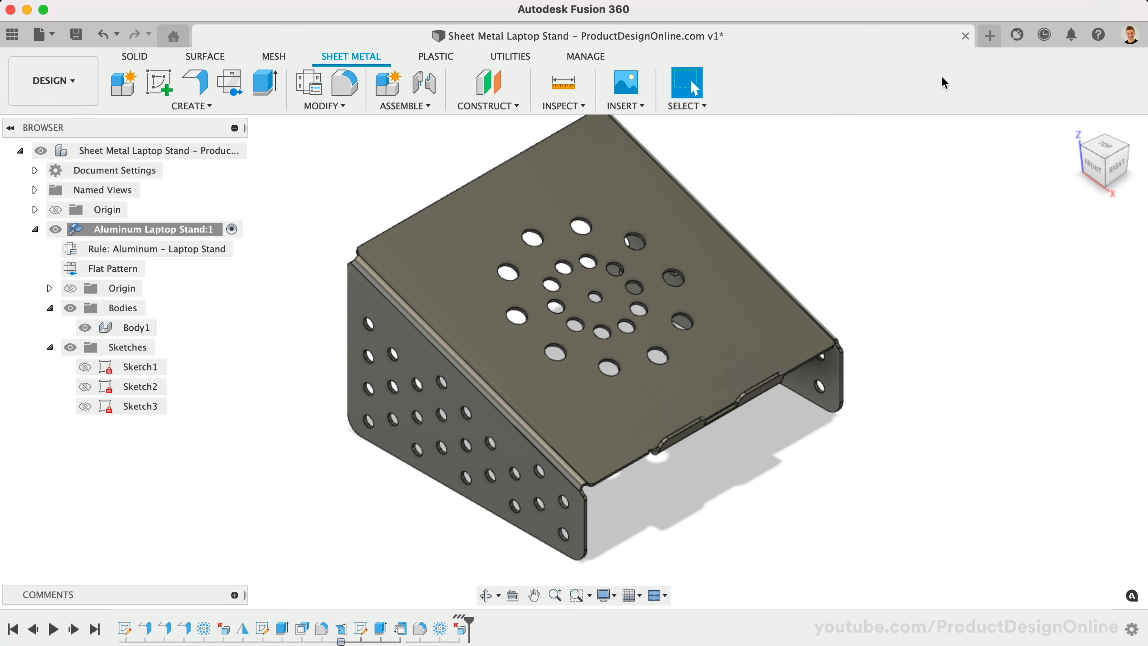
Activate the existing flat pattern of the Aluminum Laptop Stand component.
{"action": "left_click", "coordinate": [537, 543]}
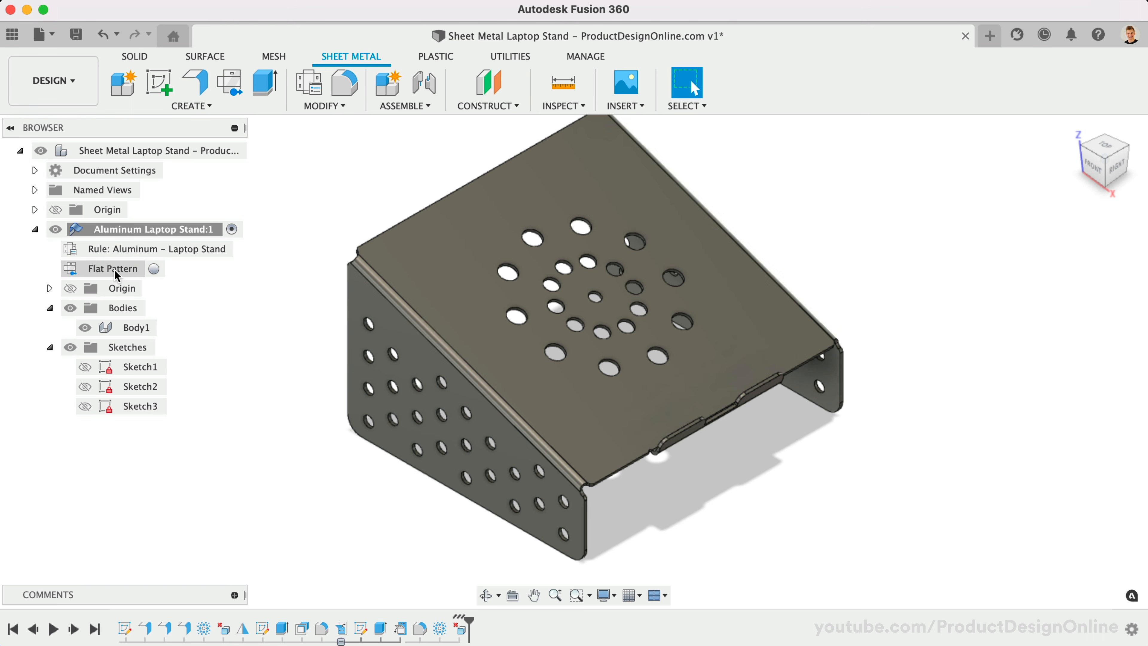
{"action": "right_click", "coordinate": [87, 273]}
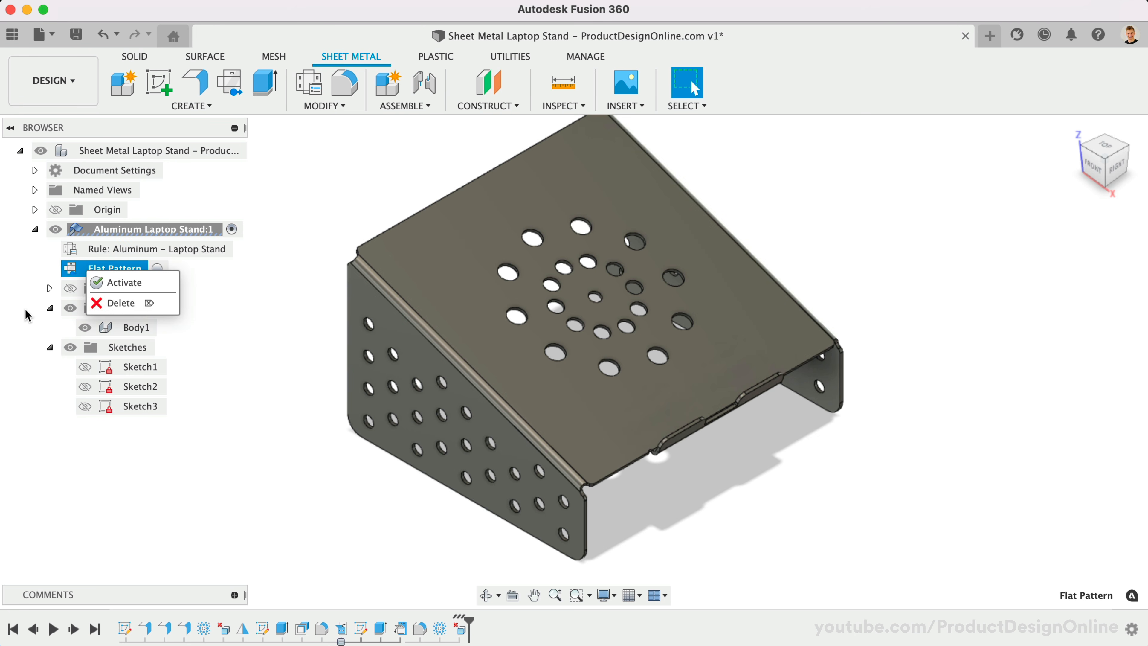
{"action": "left_click", "coordinate": [28, 315]}
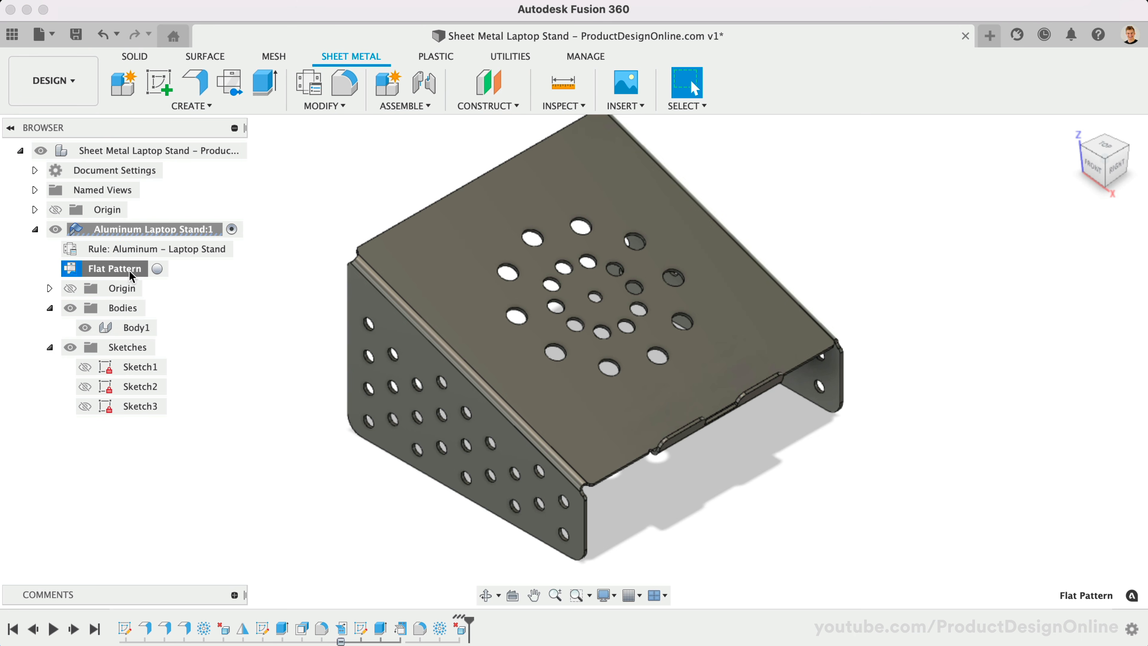
{"action": "left_click", "coordinate": [157, 270]}
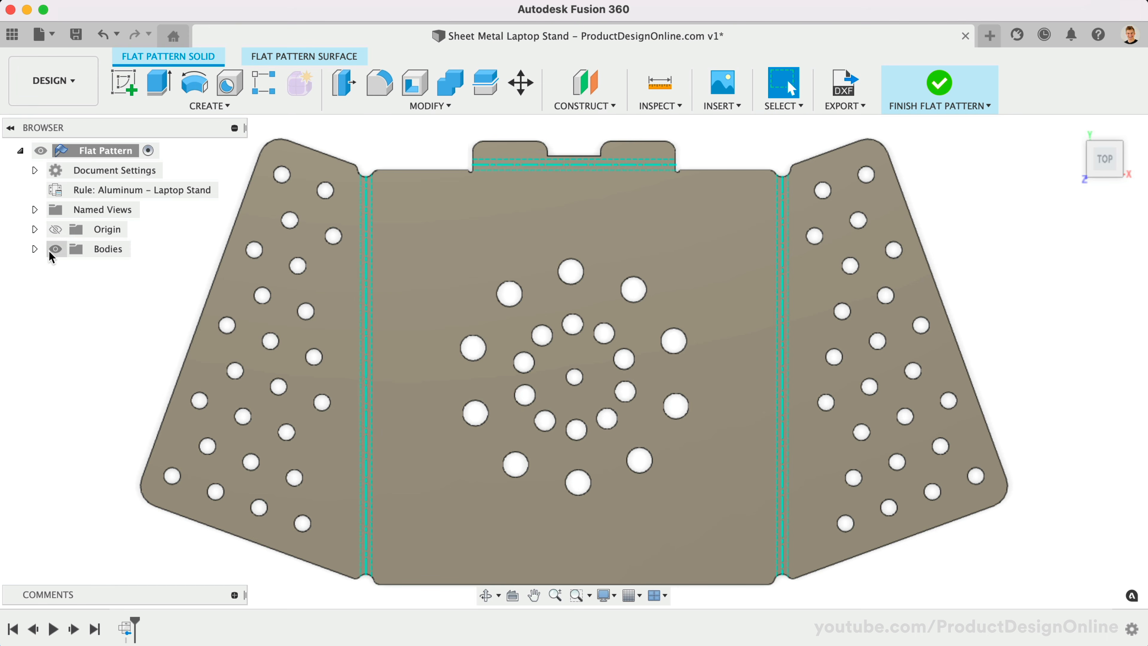
Examine the flat pattern's bend lines by hiding and reshowing the center lines and extent lines.
{"action": "left_click", "coordinate": [35, 249]}
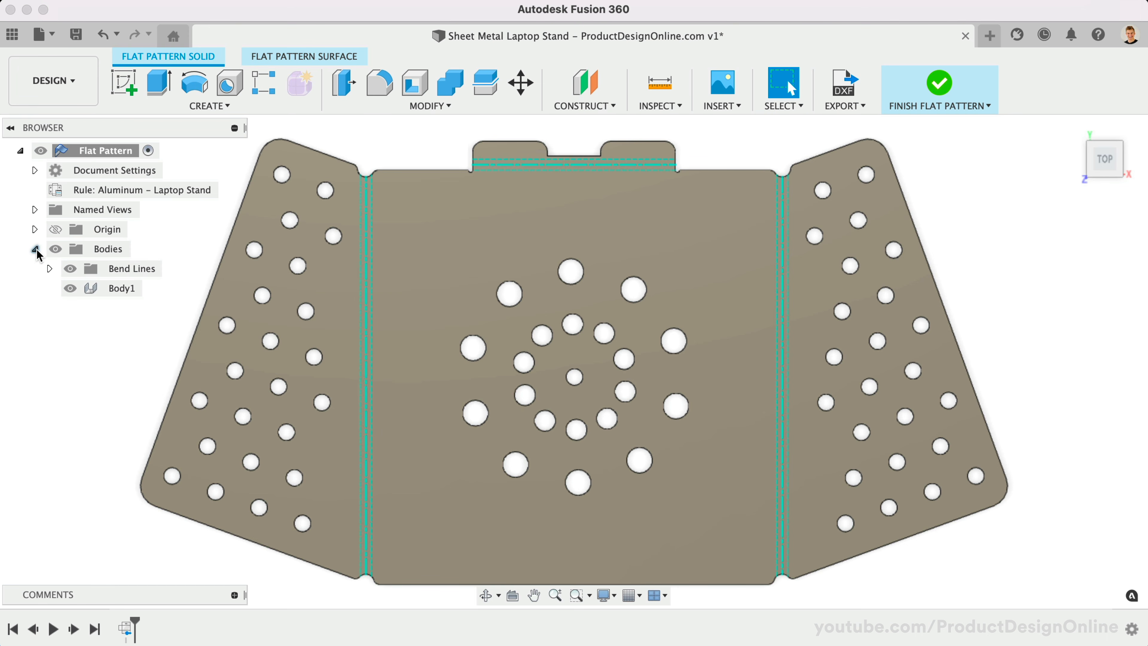
{"action": "left_click", "coordinate": [50, 268]}
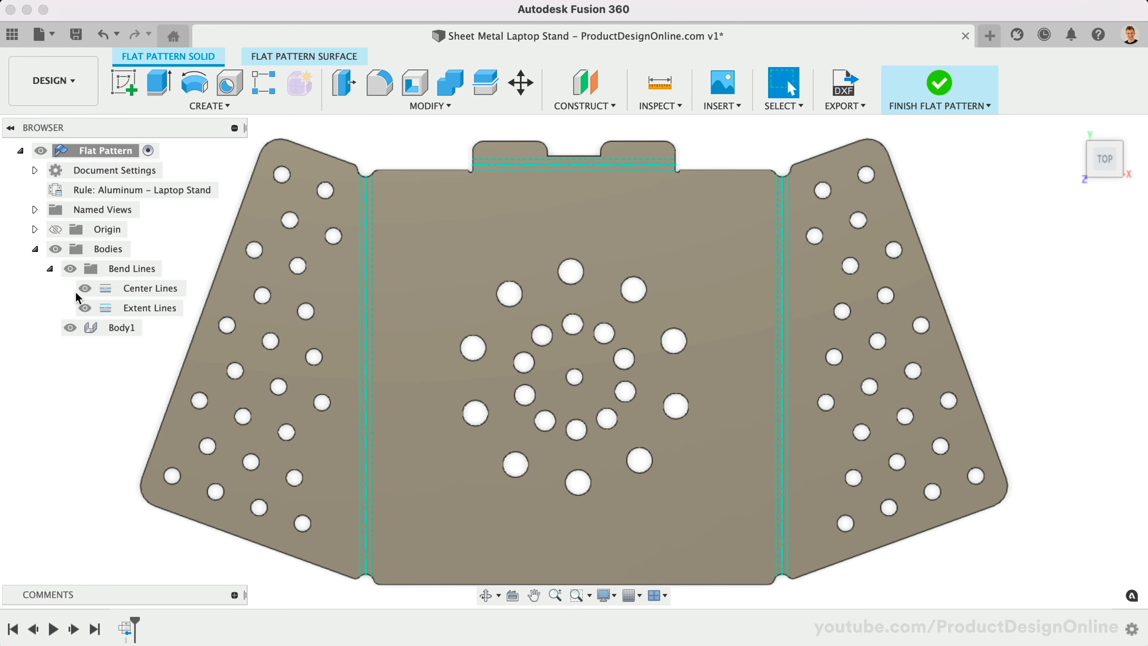
{"action": "left_click", "coordinate": [122, 312]}
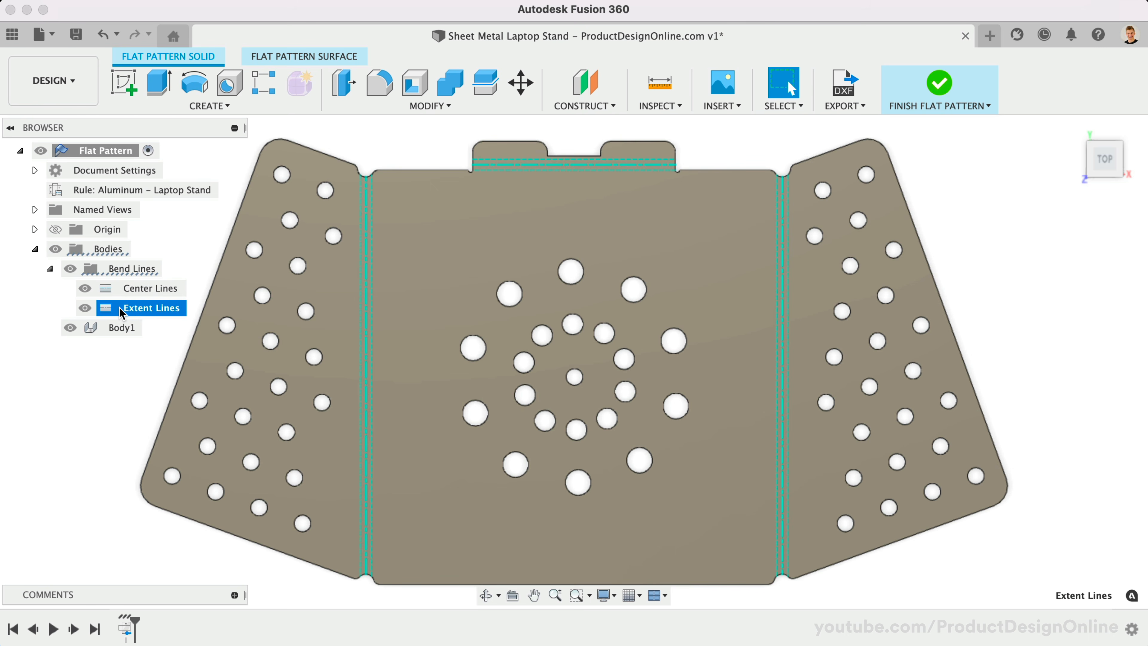
{"action": "left_click", "coordinate": [128, 288]}
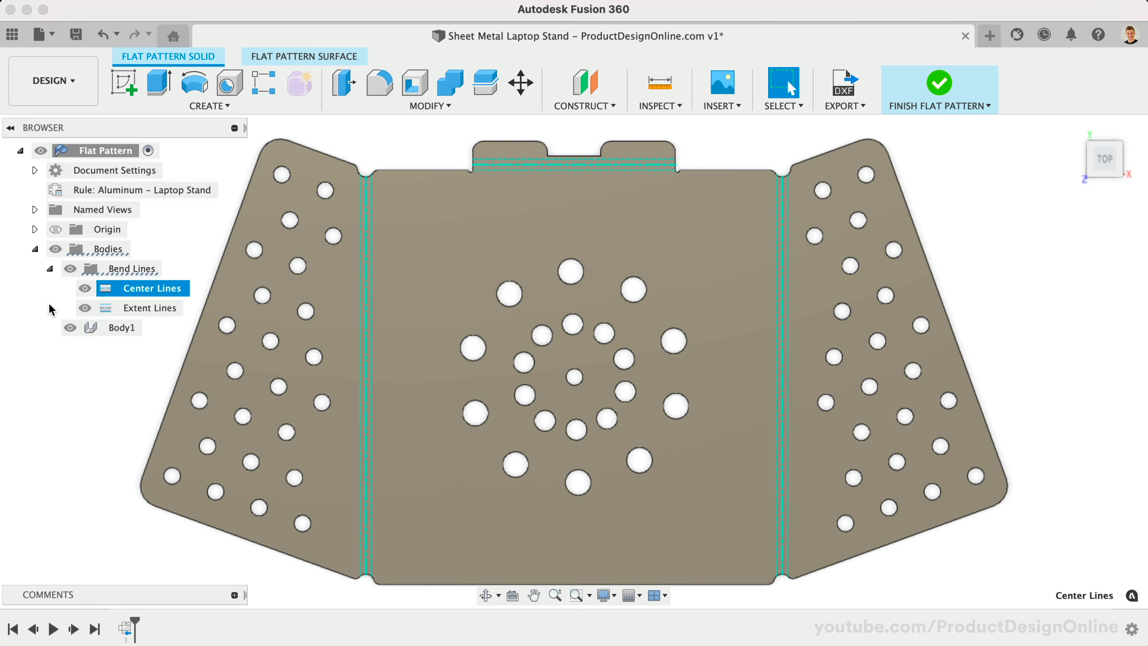
{"action": "left_click", "coordinate": [85, 289]}
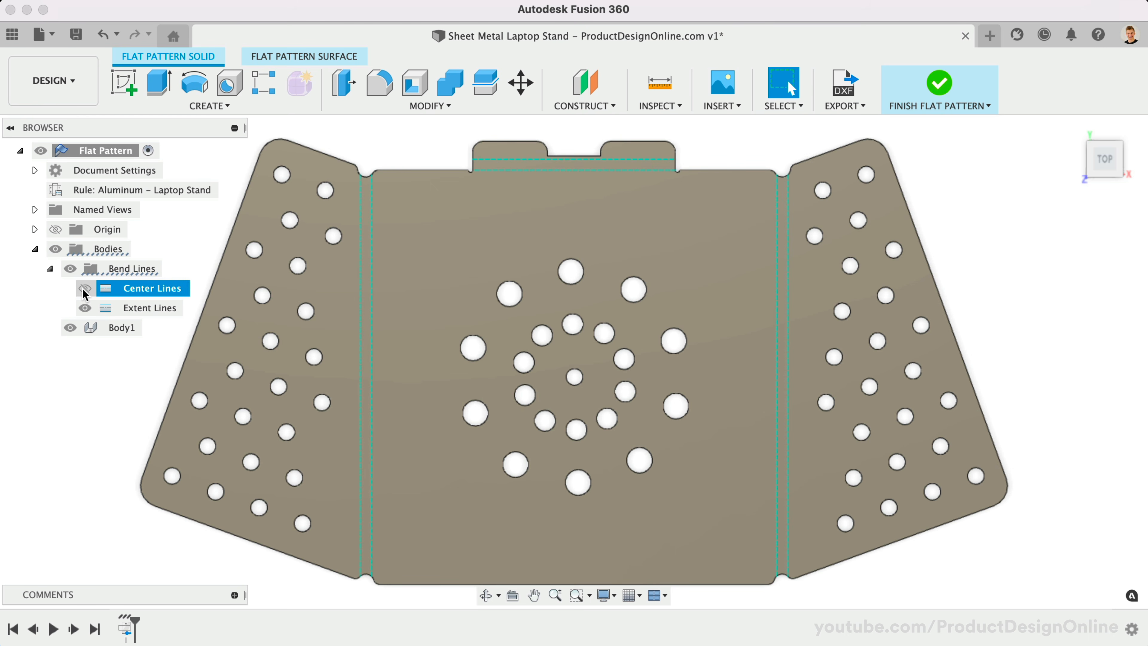
{"action": "left_click", "coordinate": [91, 309]}
{"action": "left_click", "coordinate": [85, 288]}
{"action": "left_click", "coordinate": [85, 308]}
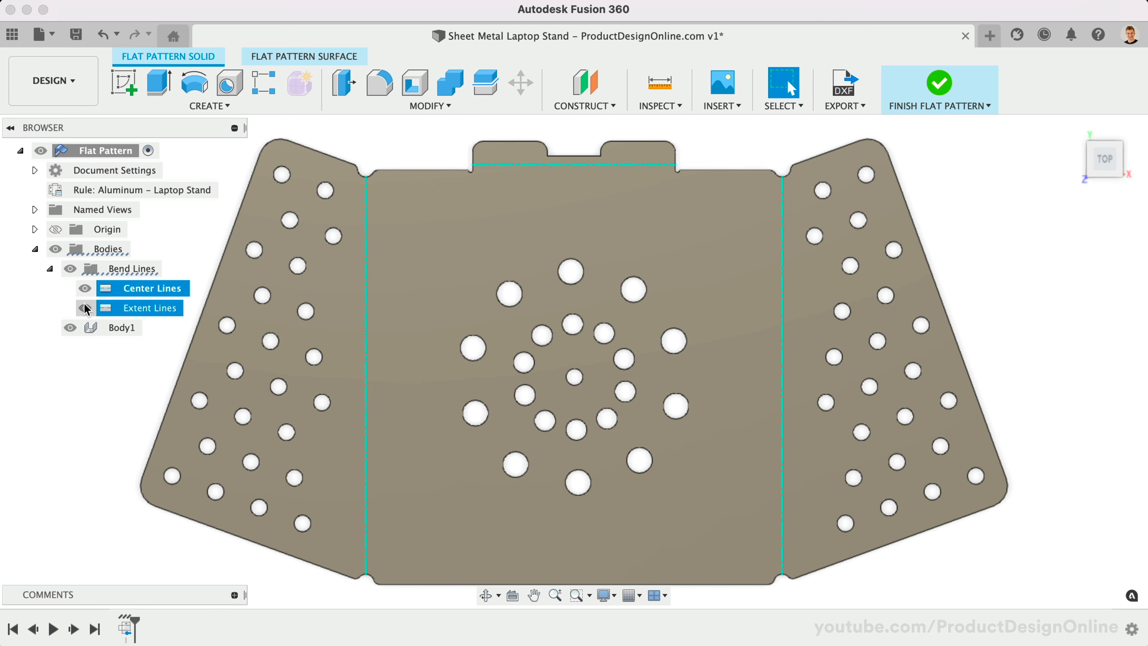
{"action": "left_click", "coordinate": [38, 312]}
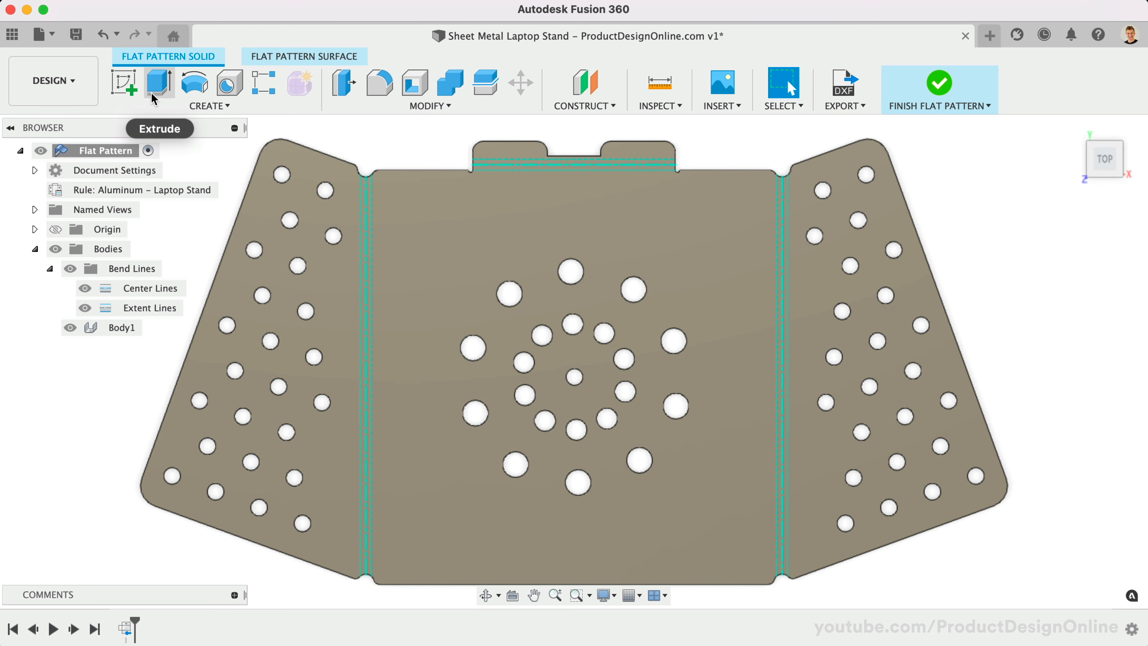
Review the flat pattern's surface and solid tools, and exit the flat pattern.
{"action": "left_click", "coordinate": [326, 63]}
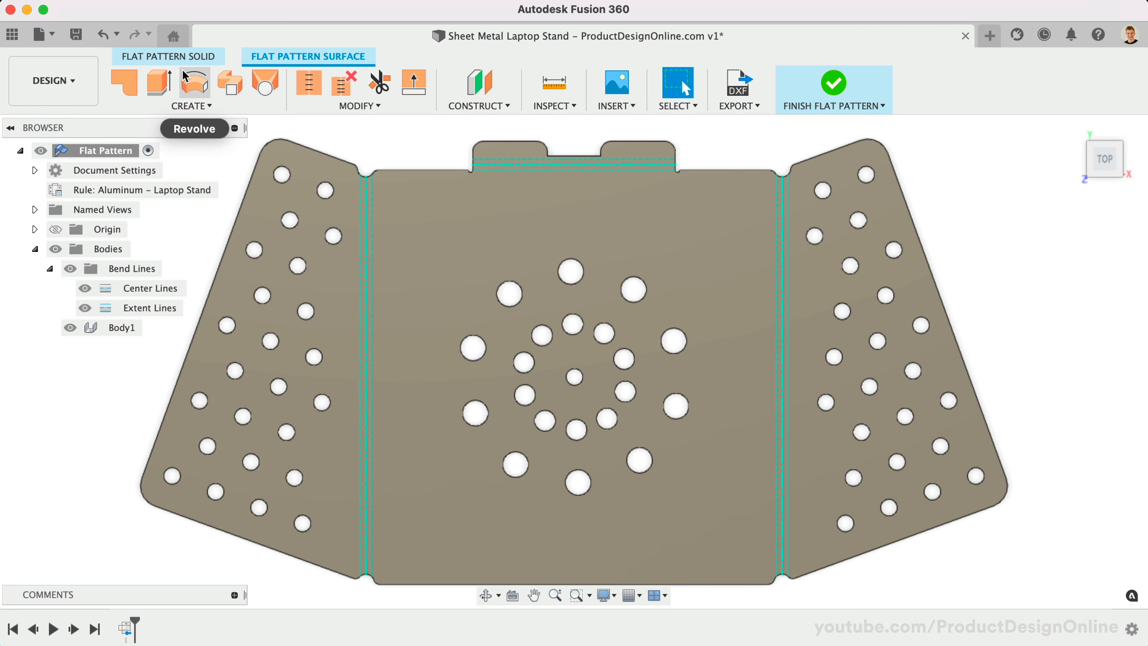
{"action": "left_click", "coordinate": [182, 63]}
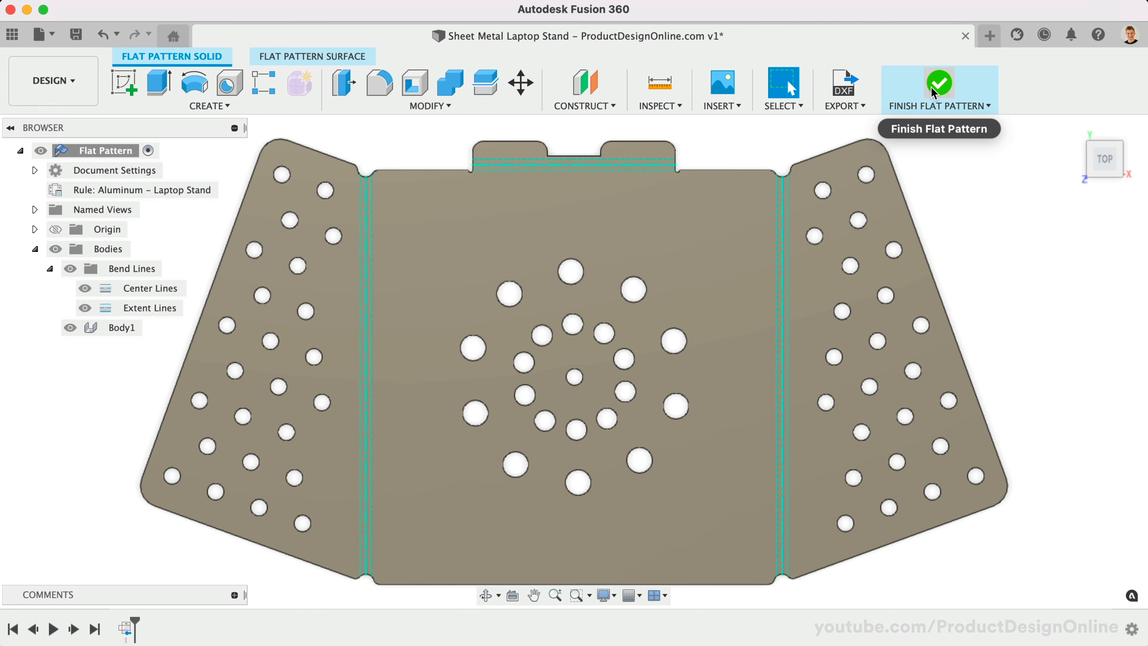
{"action": "left_click", "coordinate": [937, 86]}
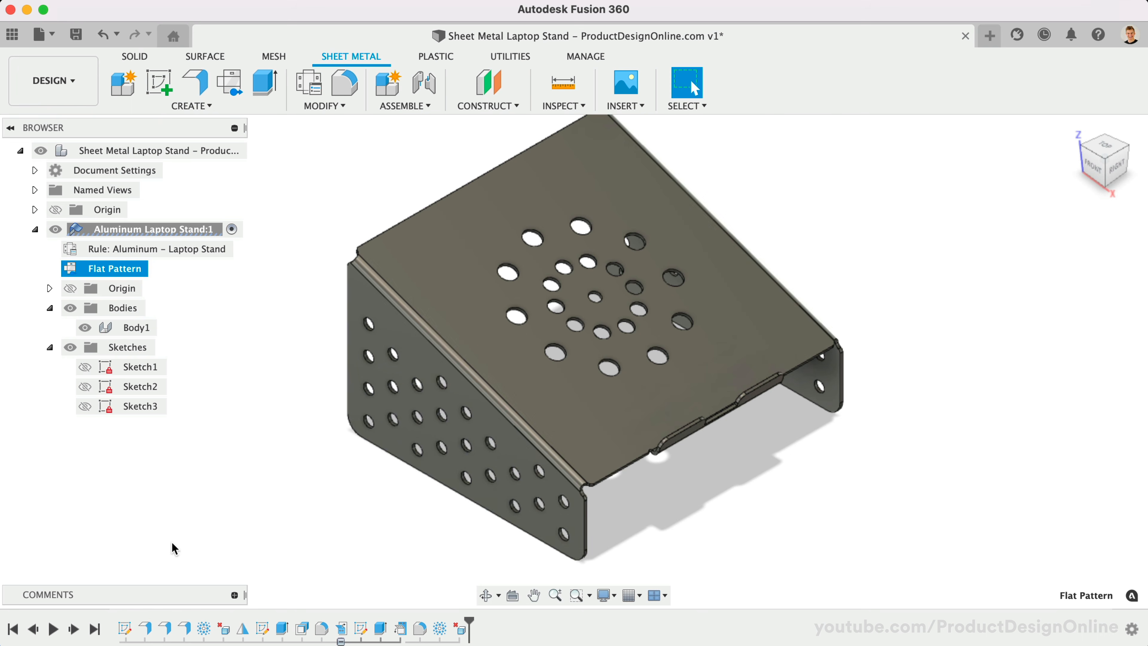
Edit the flange feature at the stand's front lip and set its height to 0.68 in.
{"action": "left_click", "coordinate": [184, 628]}
{"action": "double_click", "coordinate": [184, 627]}
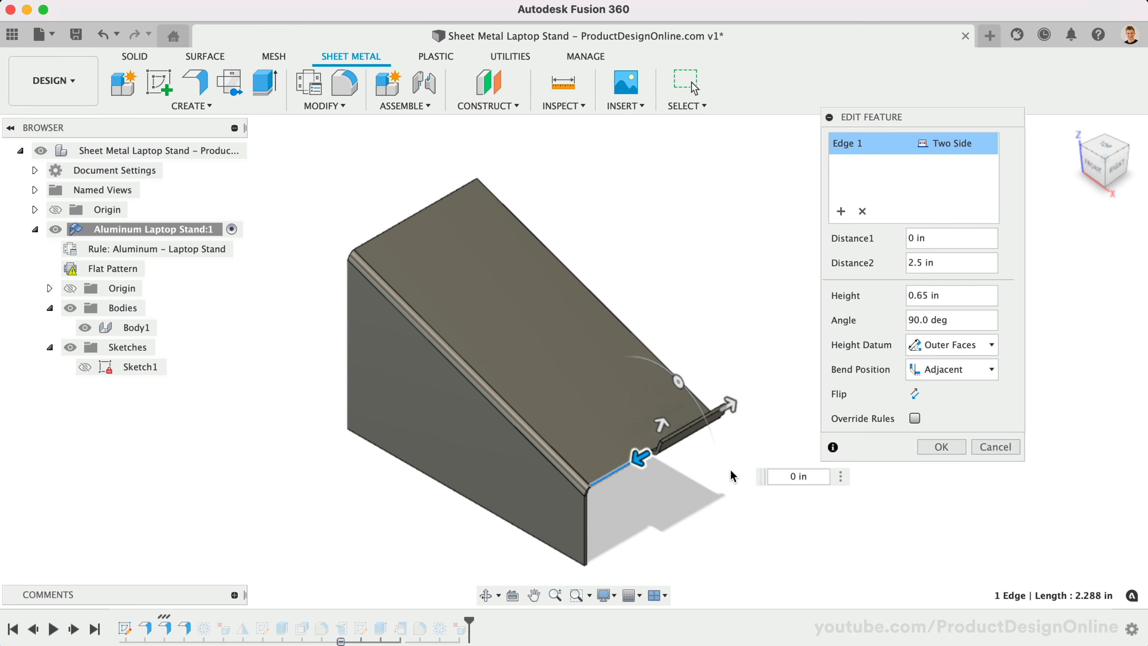
{"action": "left_click_drag", "start_coordinate": [928, 295], "coordinate": [922, 295]}
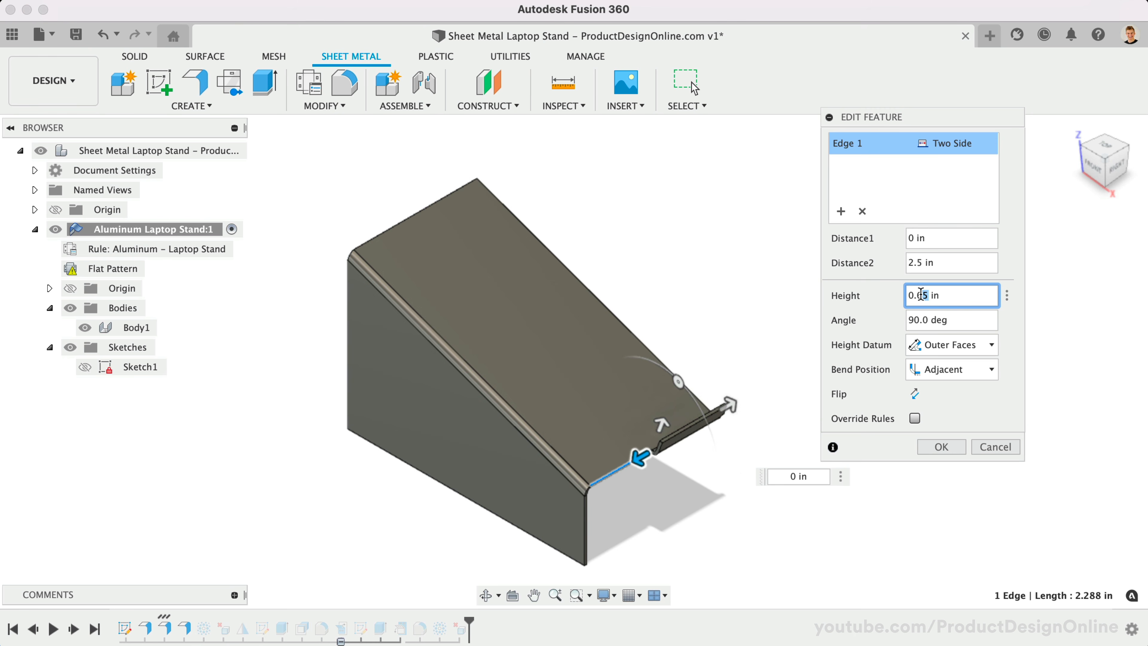
{"action": "type", "text": "8"}
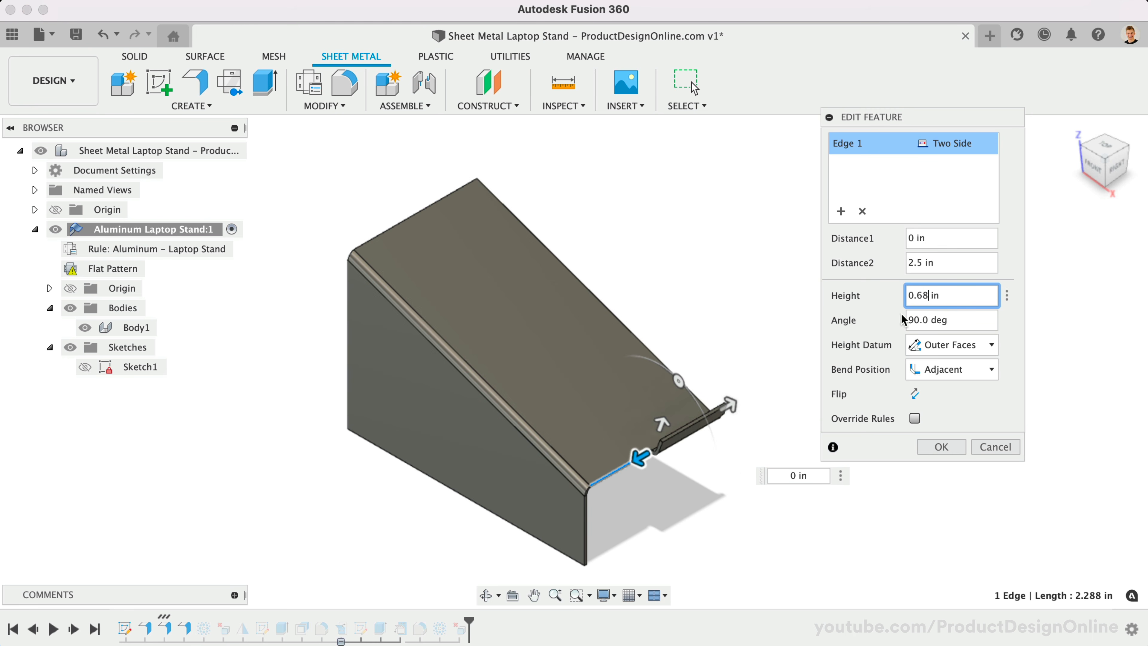
{"action": "left_click", "coordinate": [941, 447]}
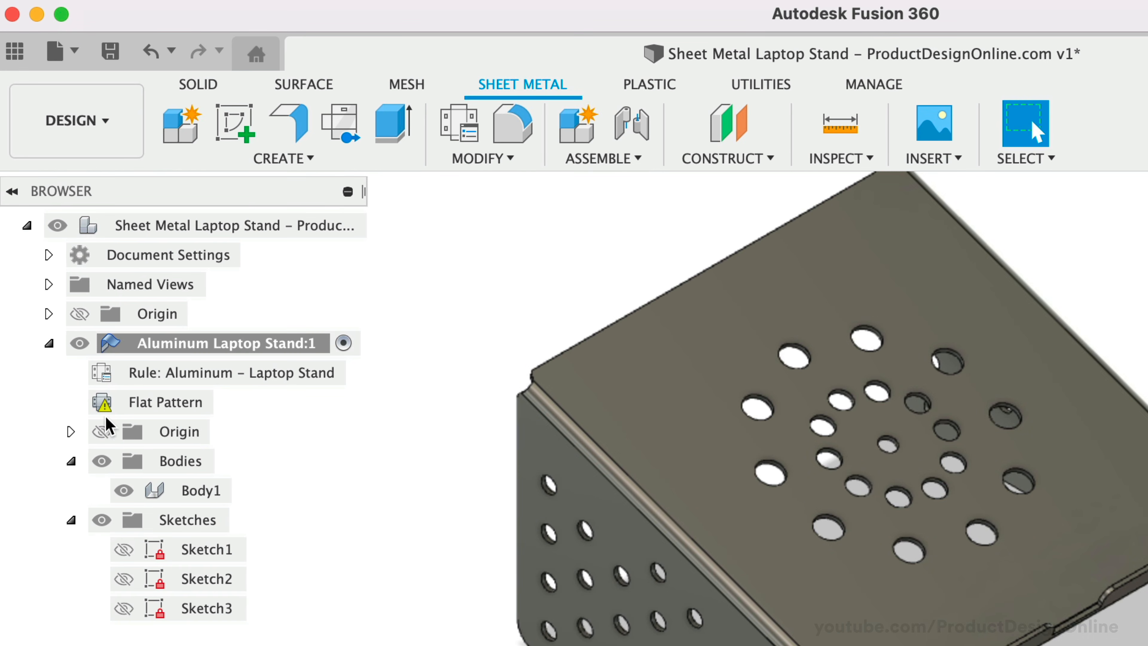
Update the outdated flat pattern to match the modified flange.
{"action": "mouse_move", "coordinate": [106, 418]}
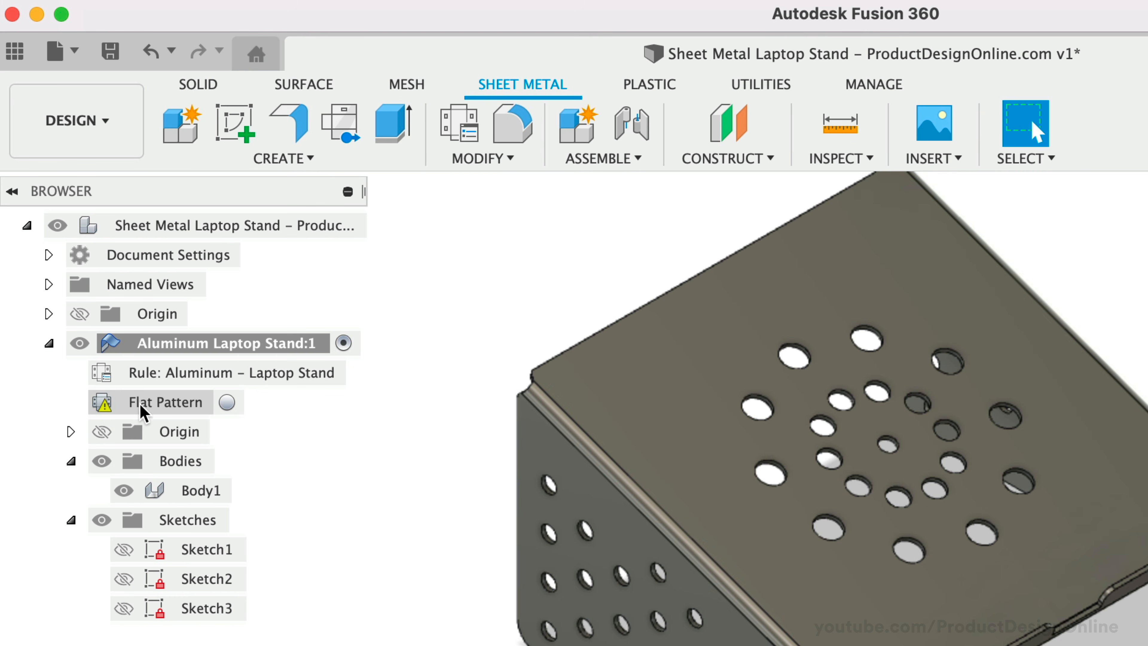
{"action": "right_click", "coordinate": [146, 407]}
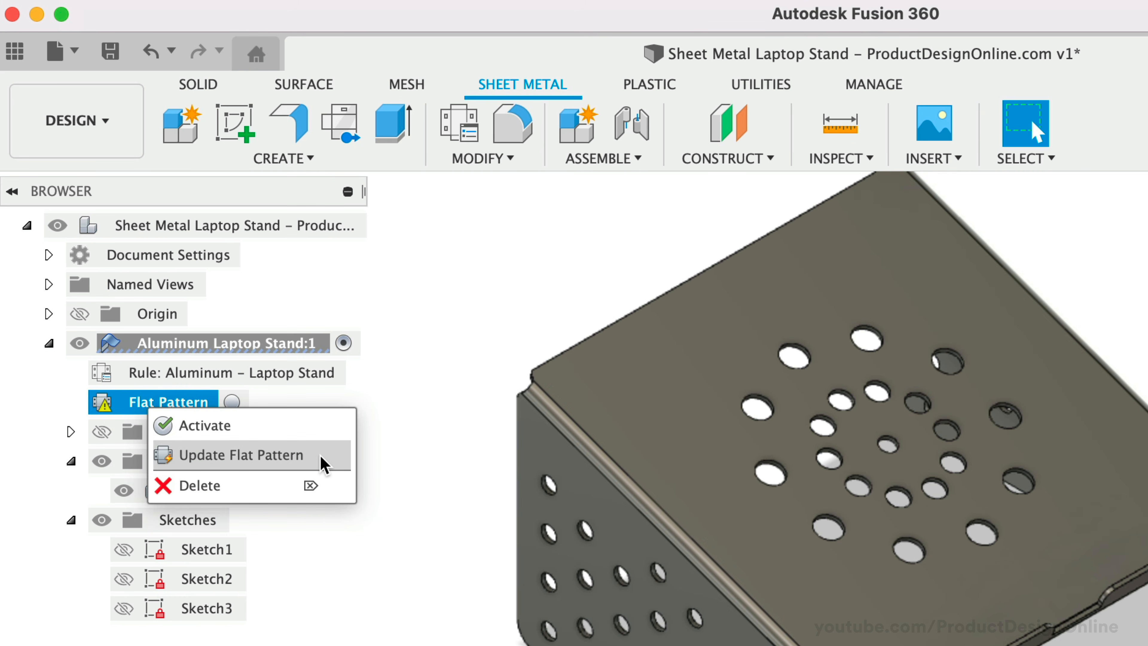
{"action": "left_click", "coordinate": [323, 462]}
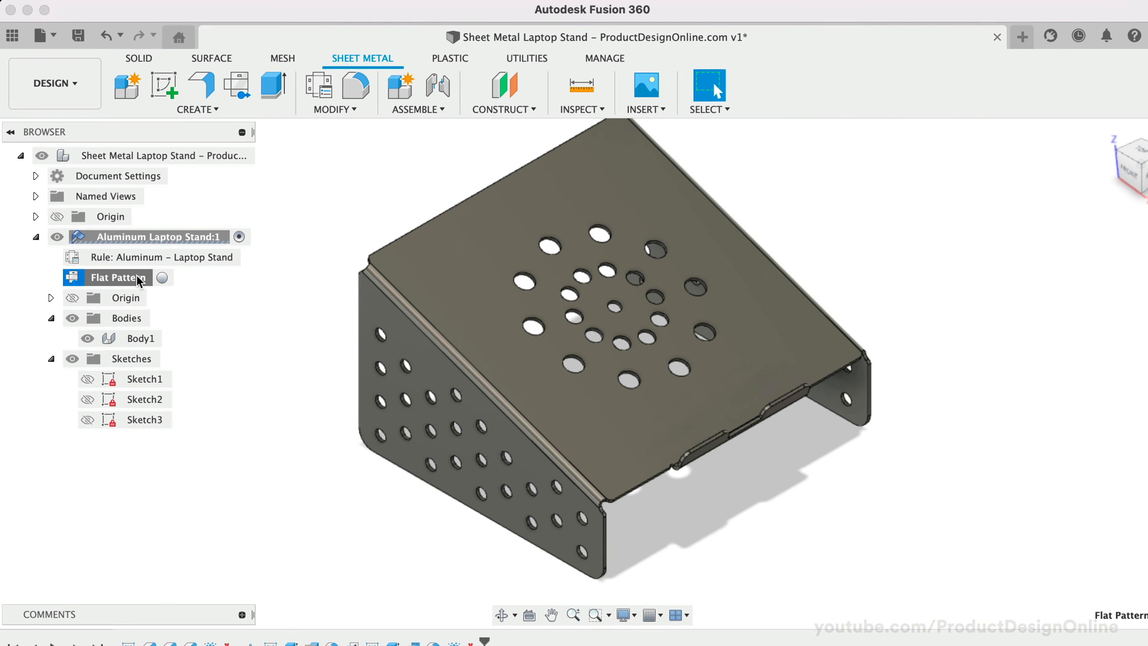
Activate the laptop stand's flat pattern and change its active units to inches.
{"action": "mouse_move", "coordinate": [234, 414]}
{"action": "left_click", "coordinate": [157, 269]}
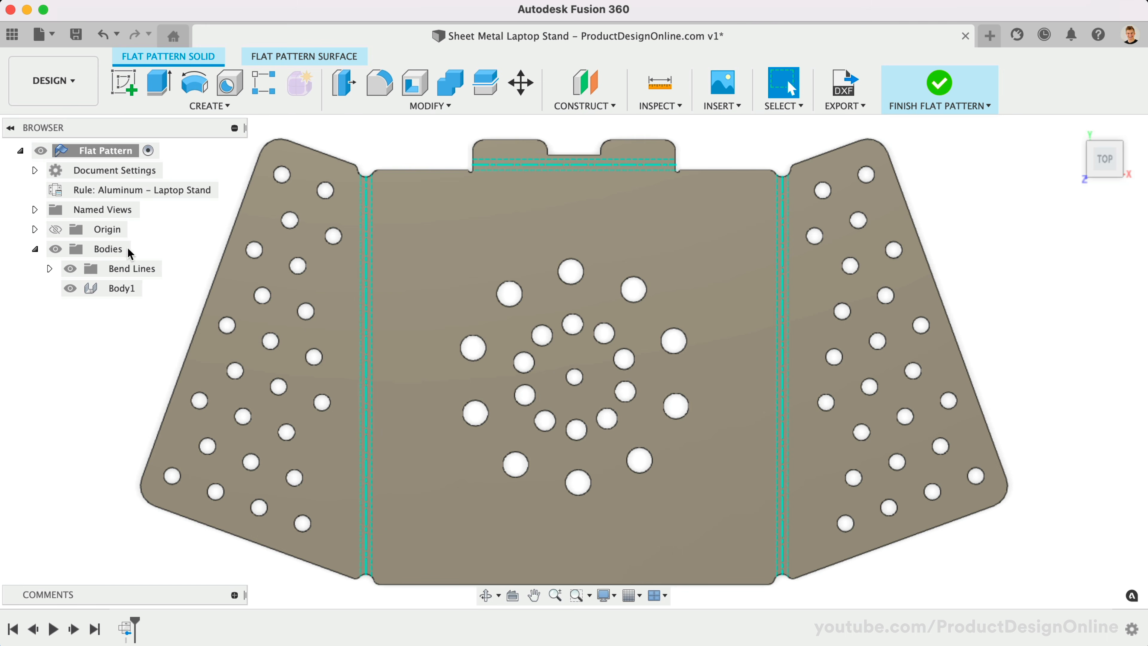
{"action": "left_click", "coordinate": [33, 170]}
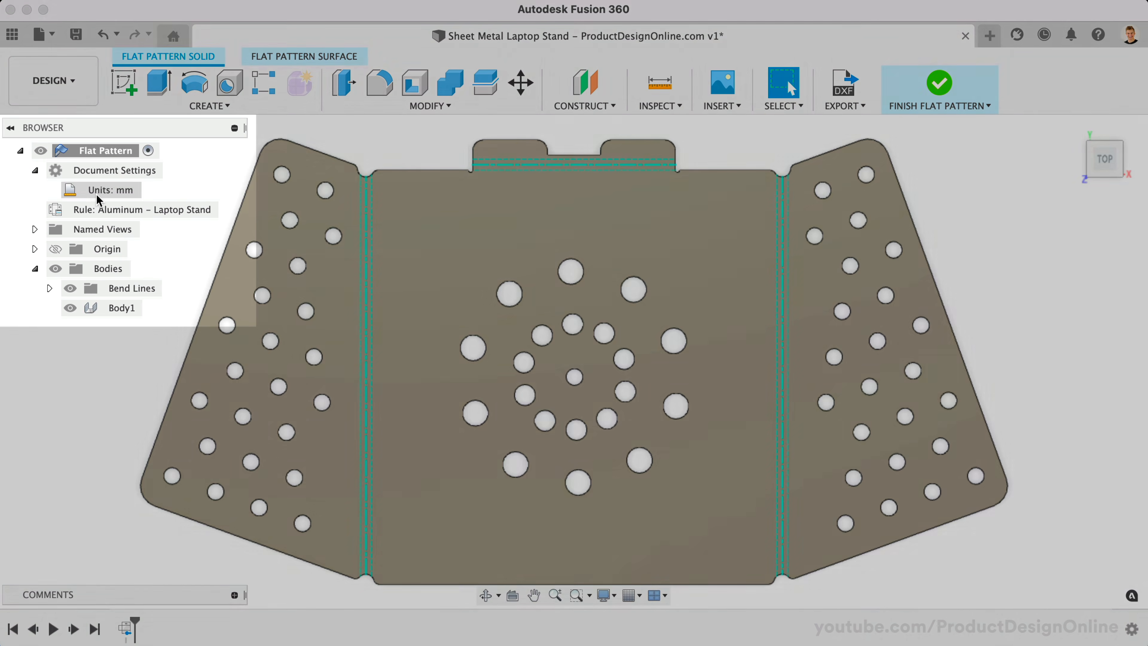
{"action": "mouse_move", "coordinate": [123, 194]}
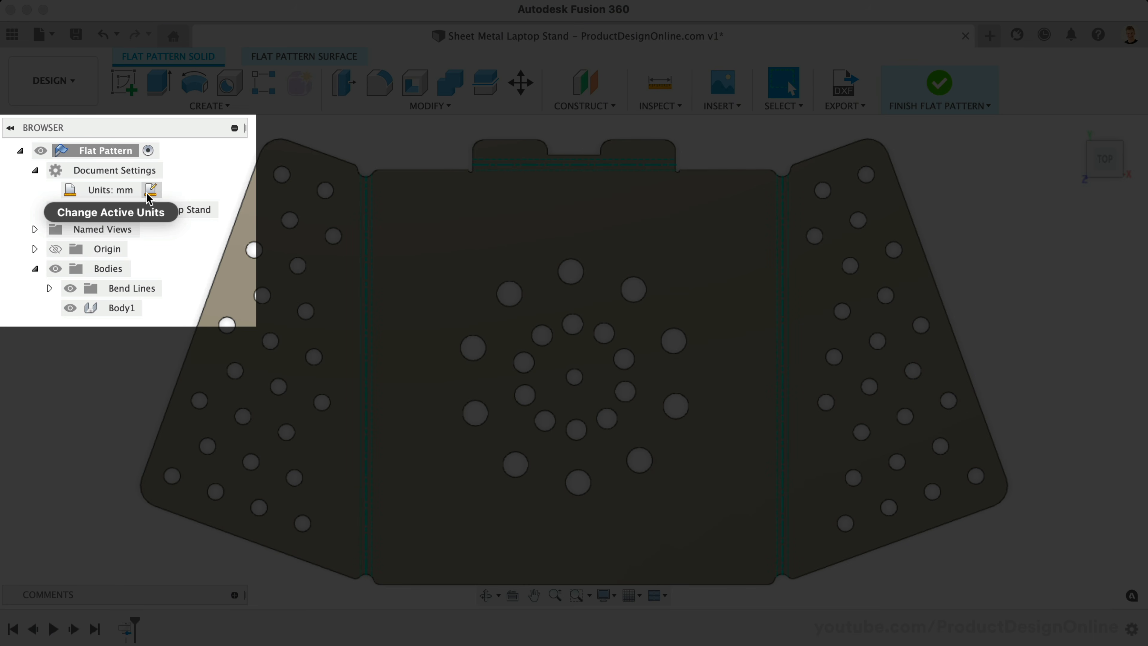
{"action": "left_click", "coordinate": [147, 194]}
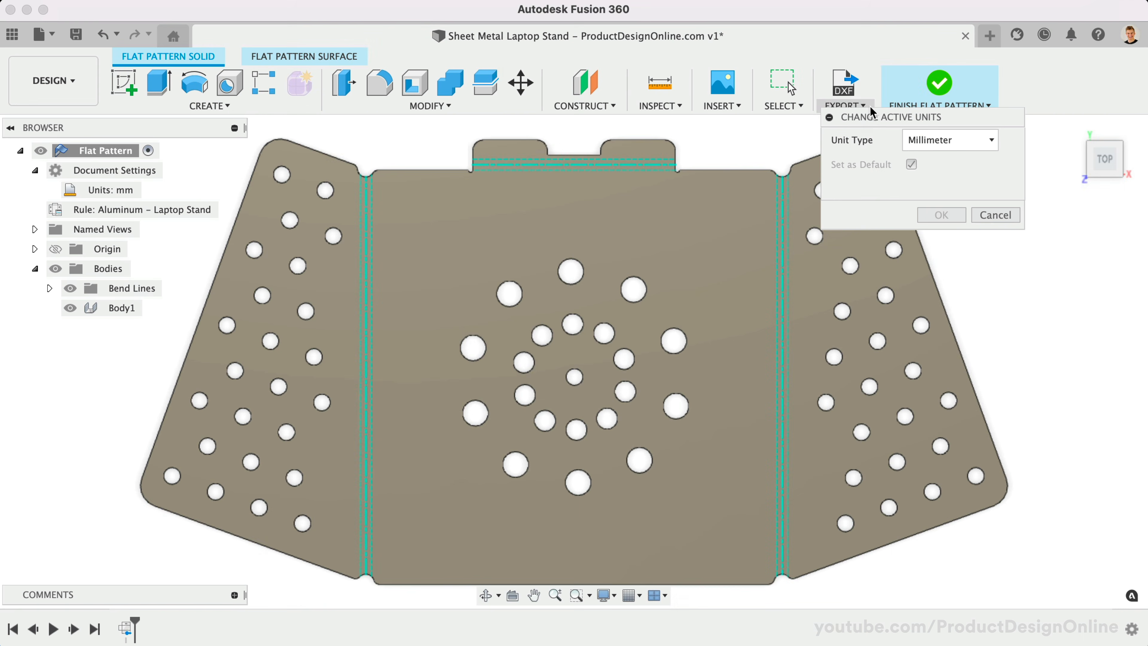
{"action": "left_click_drag", "start_coordinate": [871, 112], "coordinate": [284, 199]}
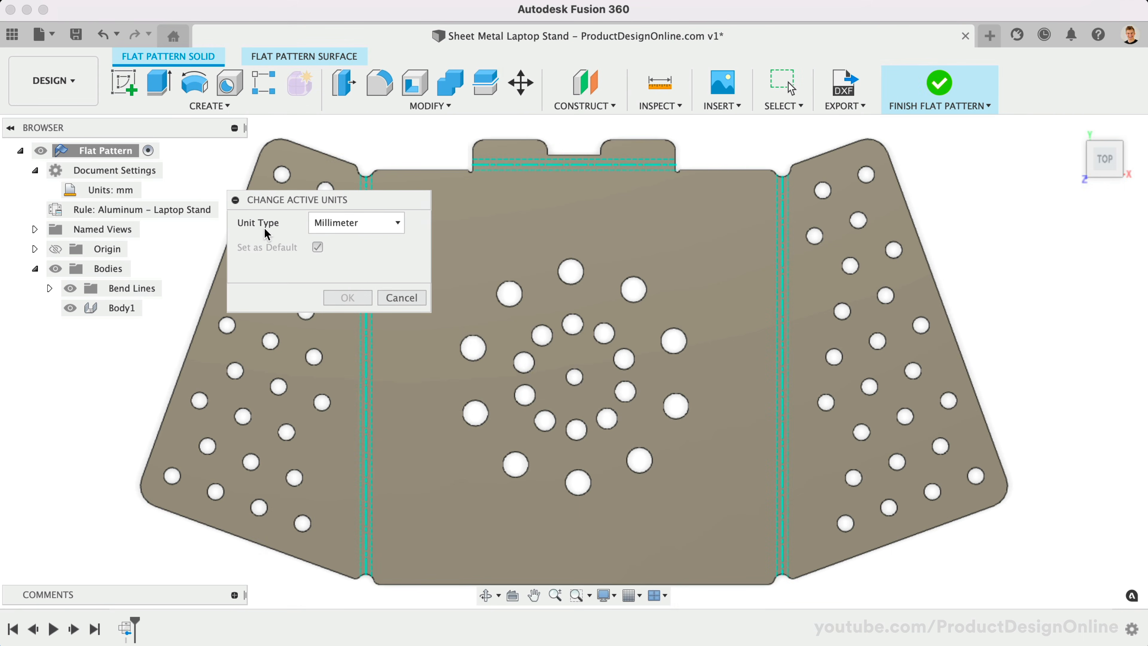
{"action": "left_click", "coordinate": [345, 228]}
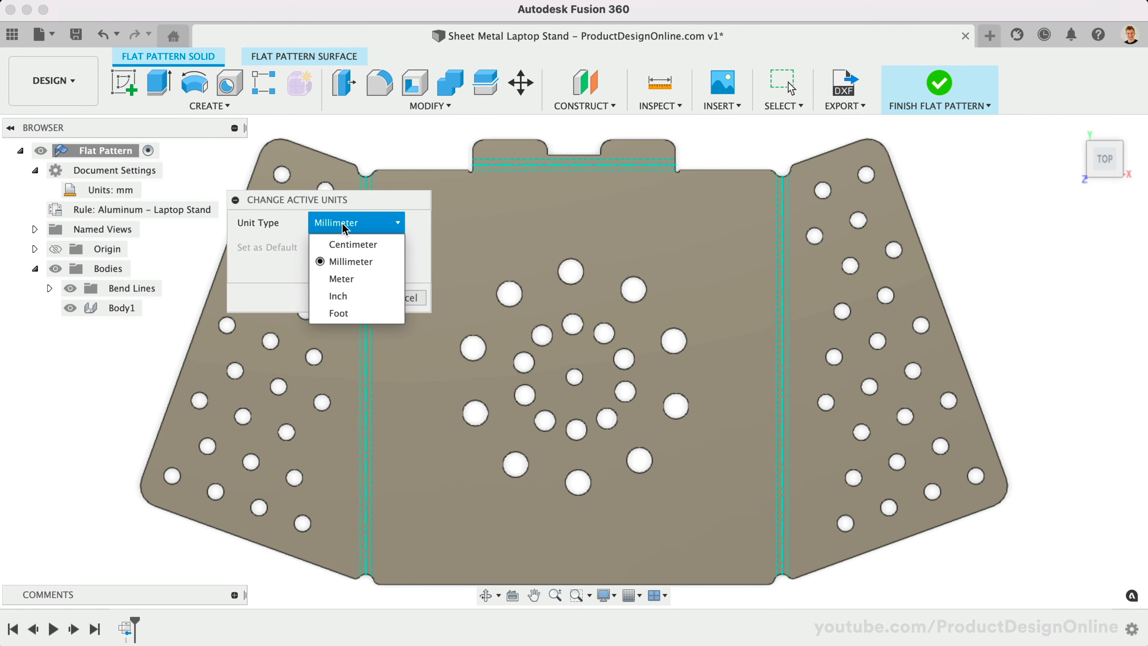
{"action": "left_click", "coordinate": [355, 296]}
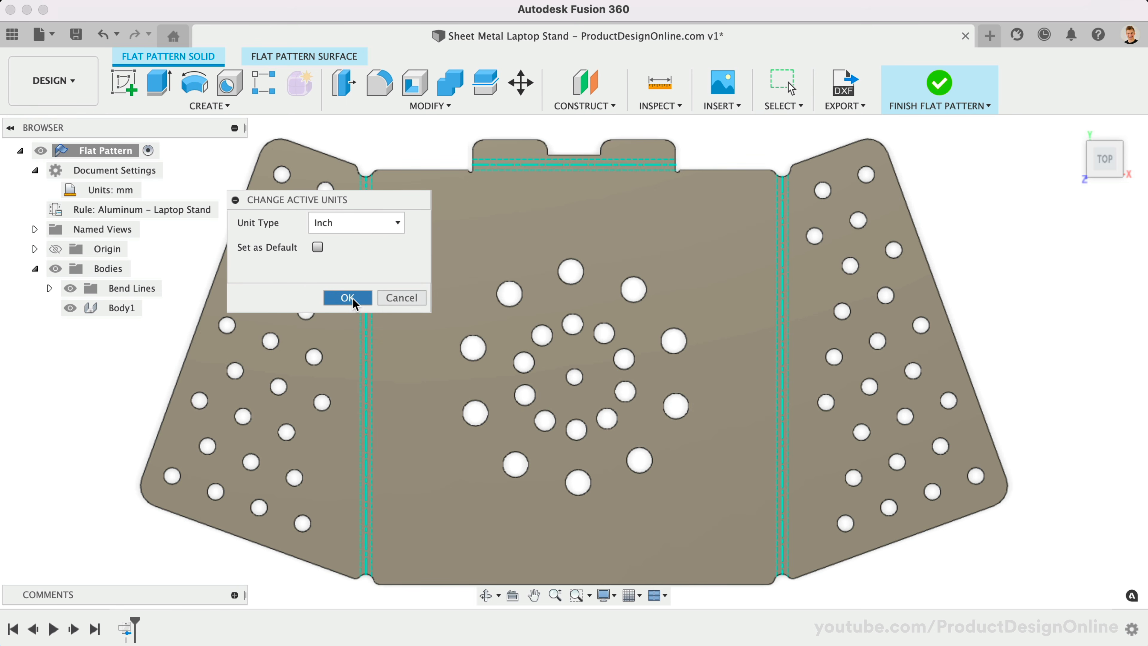
{"action": "left_click", "coordinate": [354, 300]}
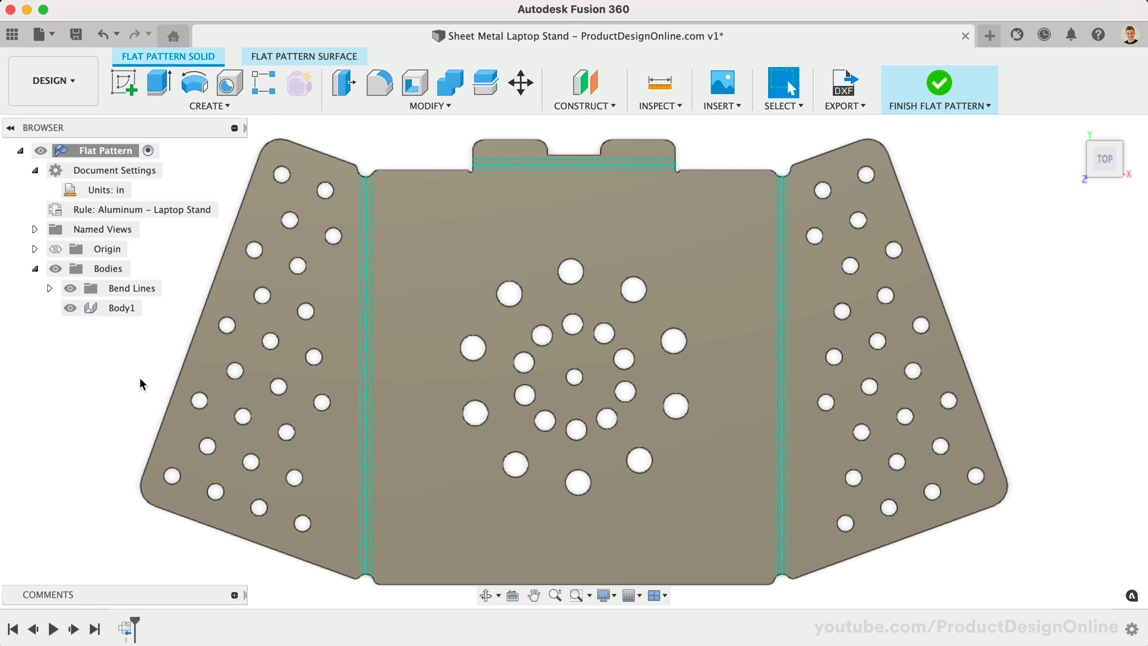
Set up a DXF export of the flat pattern with splines converted to polylines at a 0.004 in tolerance.
{"action": "left_click", "coordinate": [251, 201]}
{"action": "left_click", "coordinate": [366, 159]}
{"action": "left_click", "coordinate": [823, 108]}
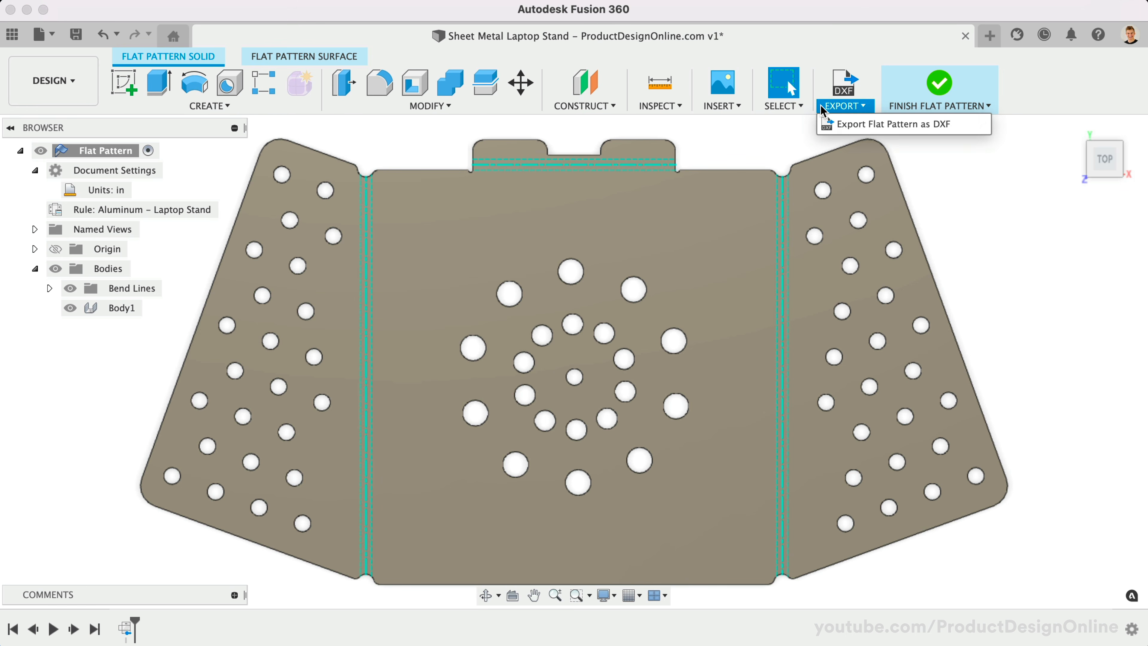
{"action": "left_click", "coordinate": [873, 125]}
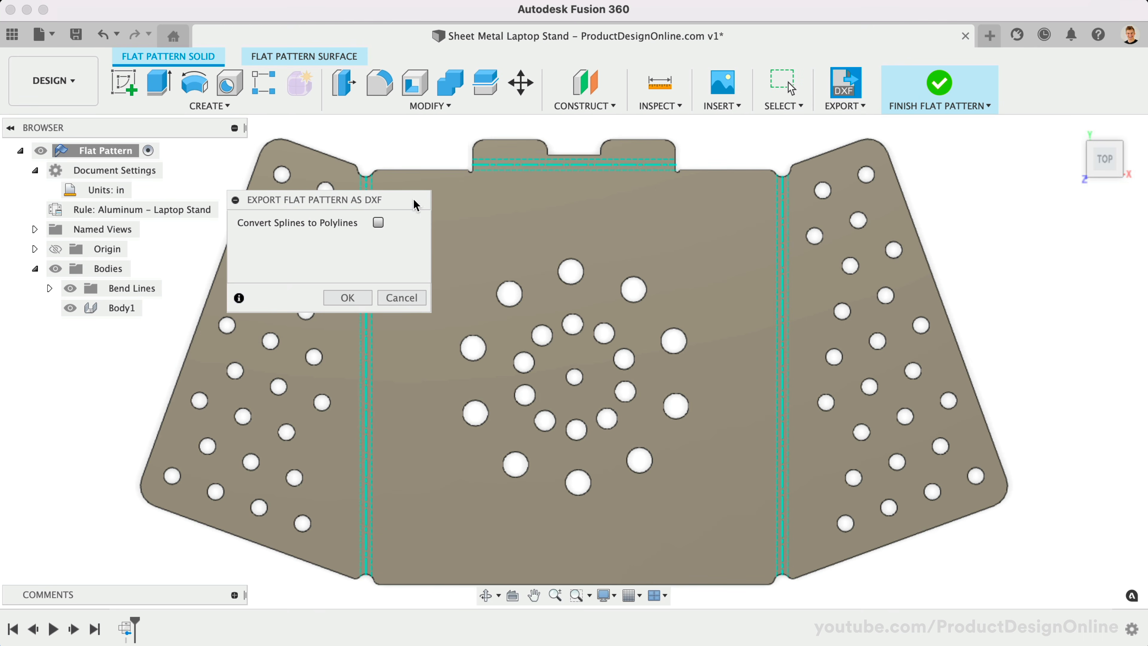
{"action": "left_click_drag", "start_coordinate": [352, 202], "coordinate": [606, 204]}
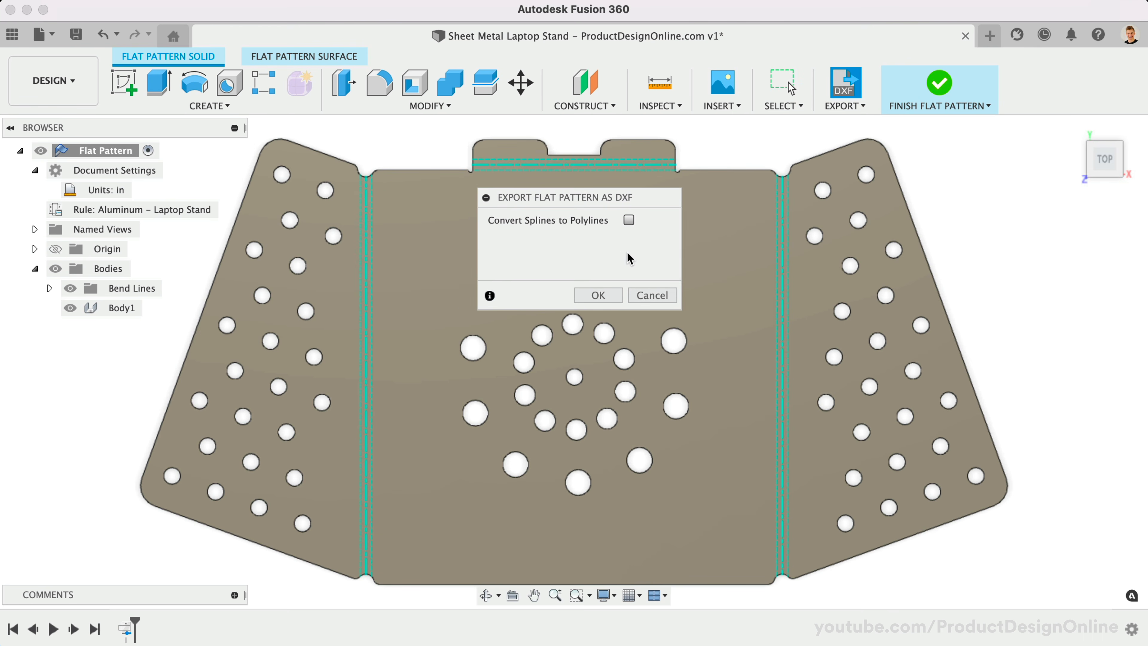
{"action": "left_click_drag", "start_coordinate": [680, 308], "coordinate": [713, 328]}
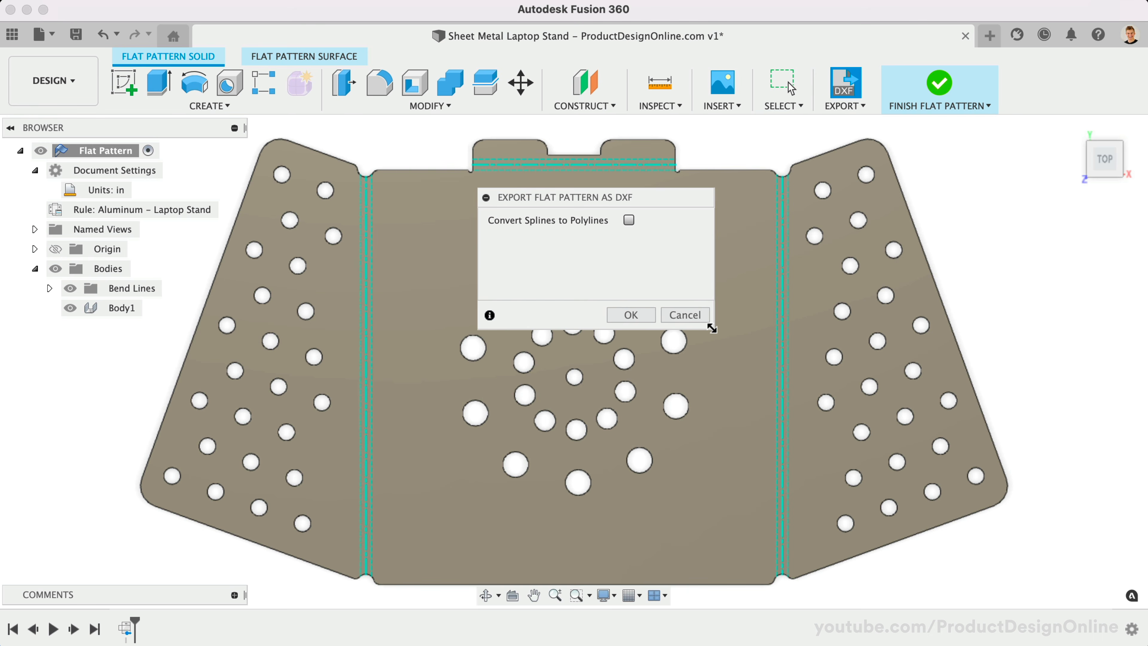
{"action": "left_click", "coordinate": [628, 220]}
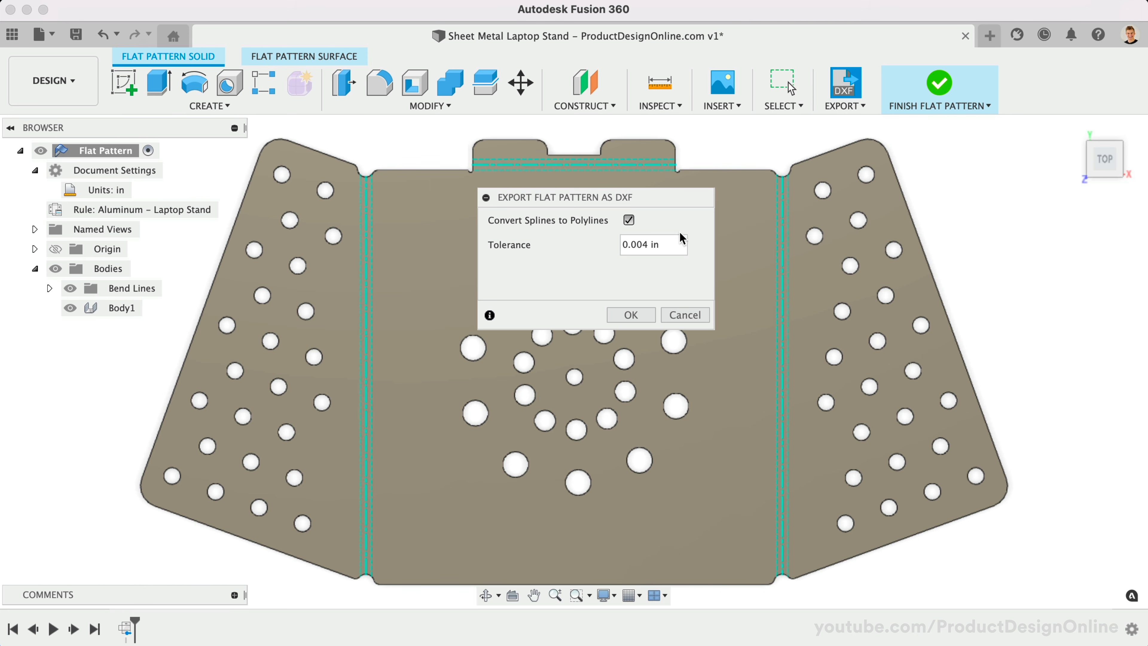
{"action": "left_click", "coordinate": [670, 244]}
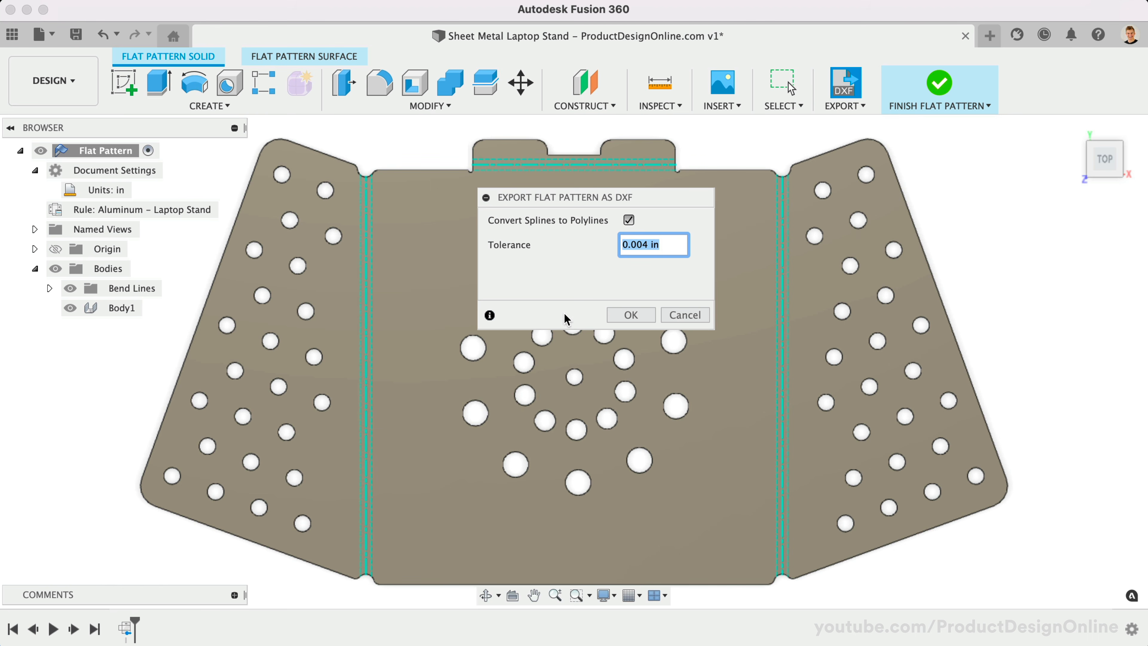
Confirm the DXF export and save the file as "Laptop Stand" in the Downloads folder.
{"action": "left_click", "coordinate": [622, 316]}
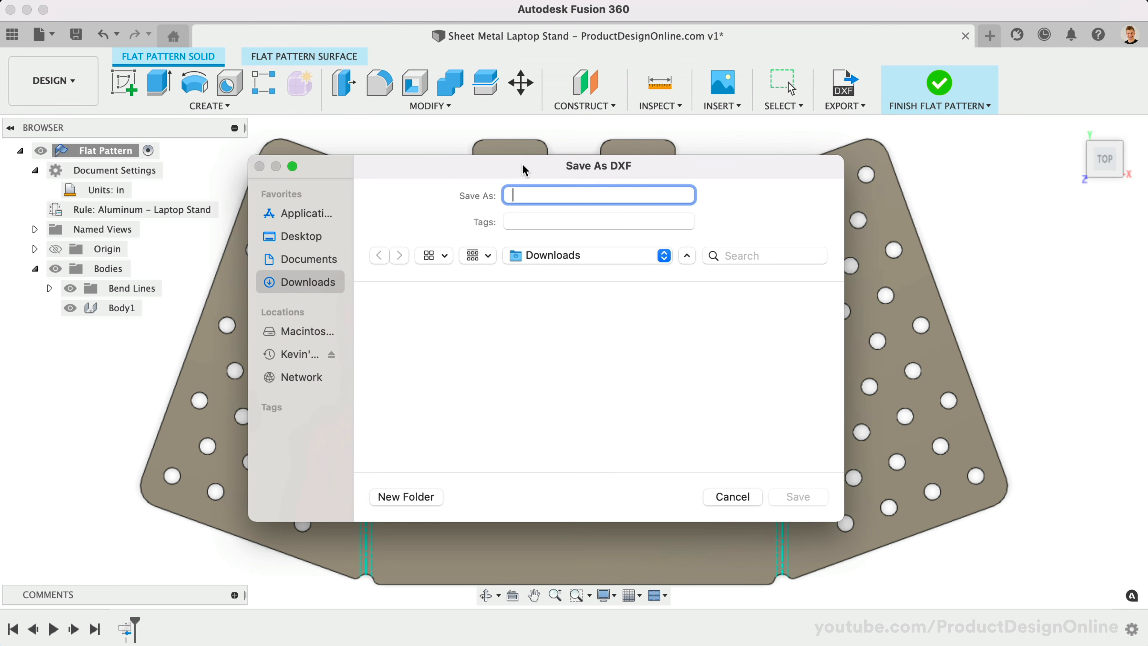
{"action": "type", "text": "Laptop"}
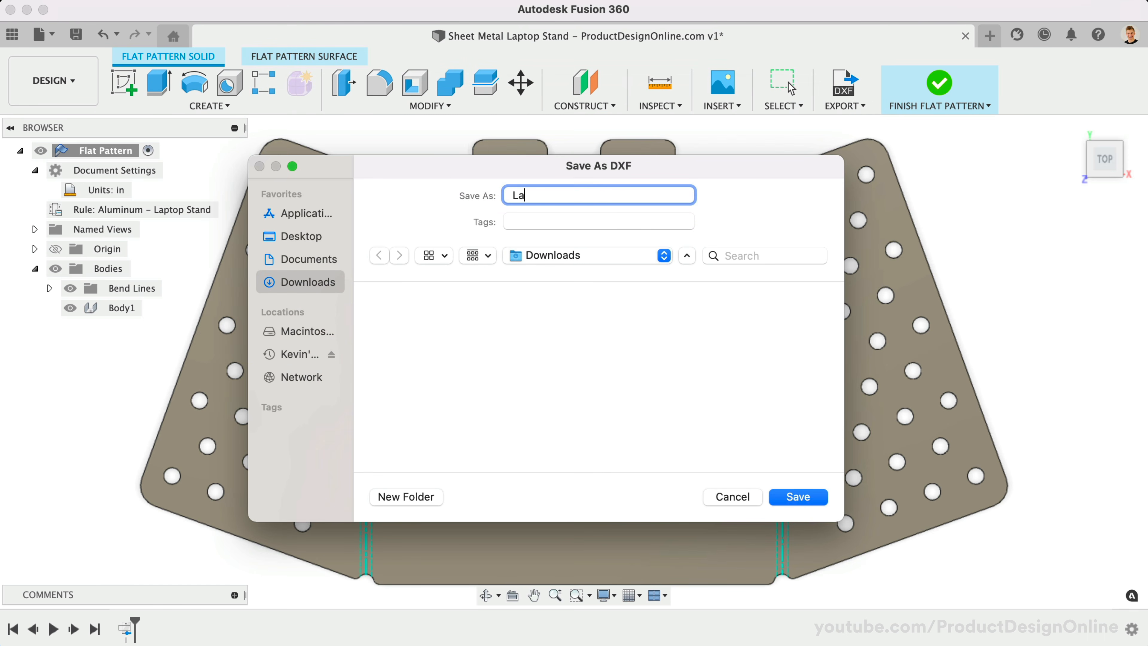
{"action": "type", "text": " Stand"}
{"action": "left_click", "coordinate": [797, 496]}
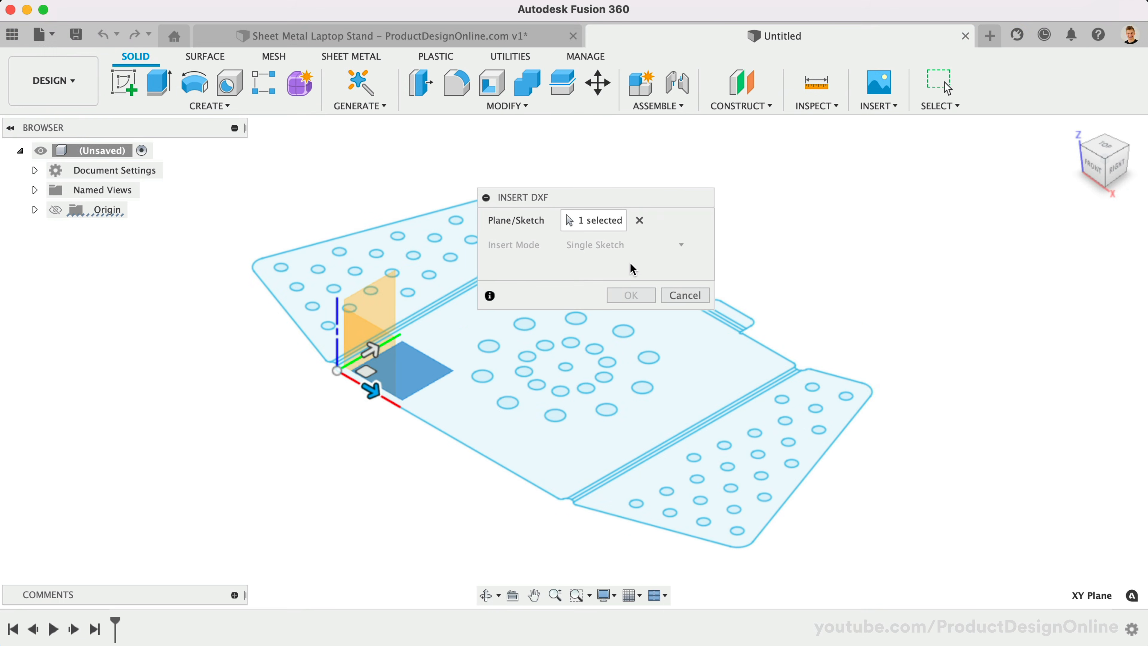
Insert the flat pattern DXF on the XY plane as a single sketch in inches, excluding the BEND and BEND_EXTENT layers.
{"action": "mouse_move", "coordinate": [549, 204]}
{"action": "left_mouse_down"}
{"action": "mouse_move", "coordinate": [570, 467]}
{"action": "mouse_move", "coordinate": [648, 197]}
{"action": "mouse_move", "coordinate": [733, 144]}
{"action": "left_mouse_up"}
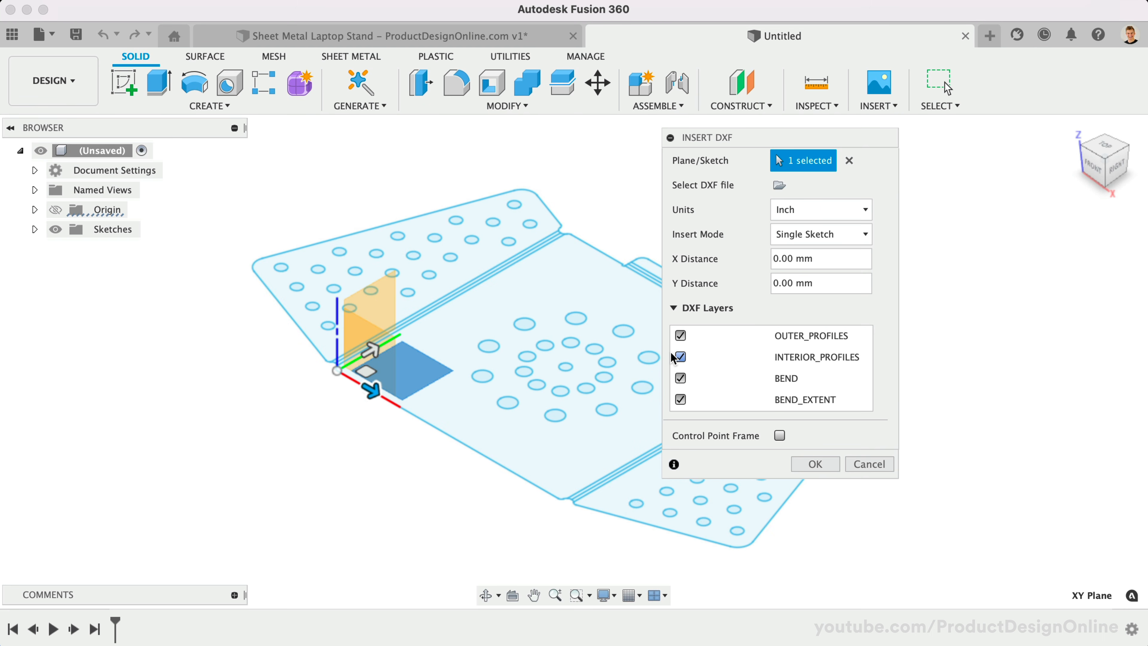
{"action": "left_click", "coordinate": [679, 378]}
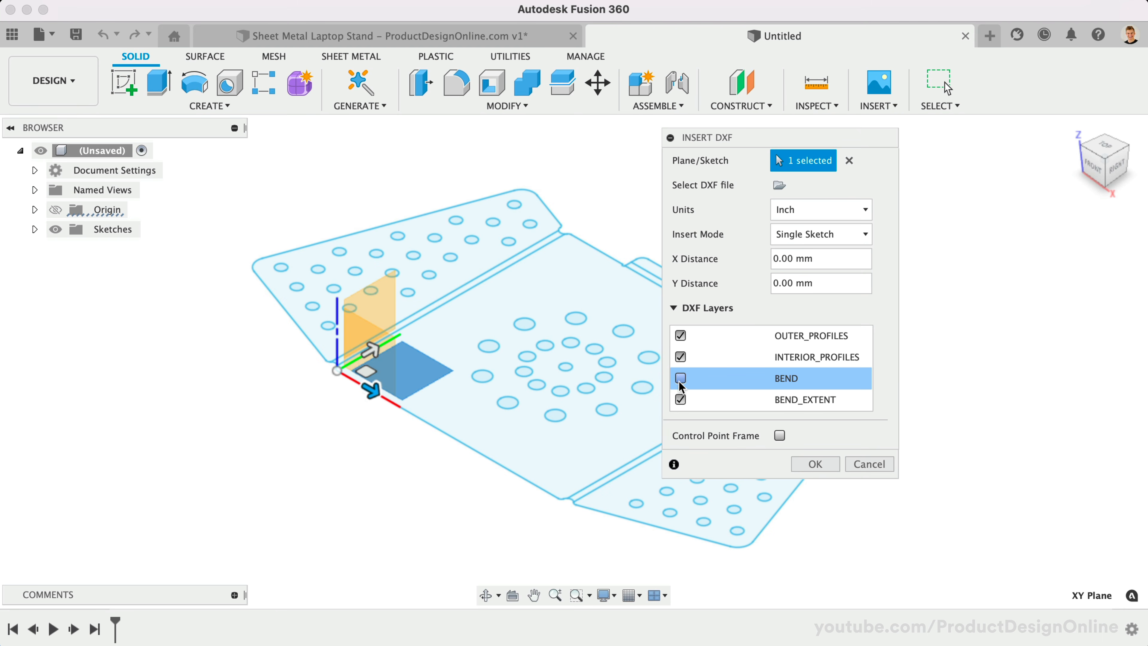
{"action": "left_click", "coordinate": [680, 400]}
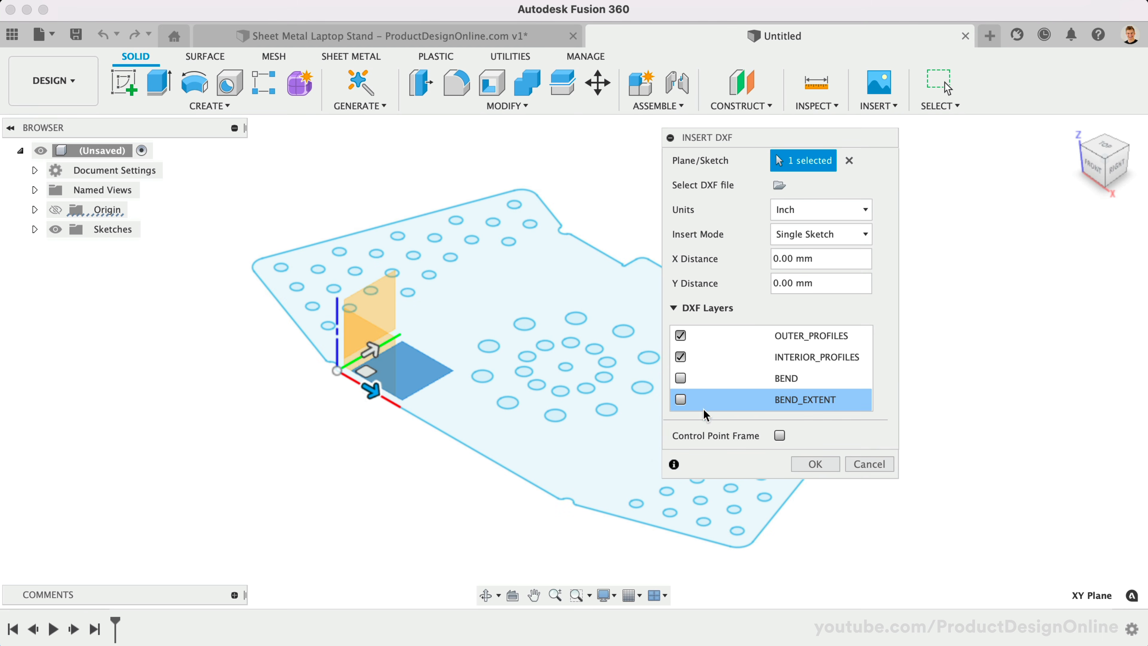
{"action": "left_click", "coordinate": [814, 464]}
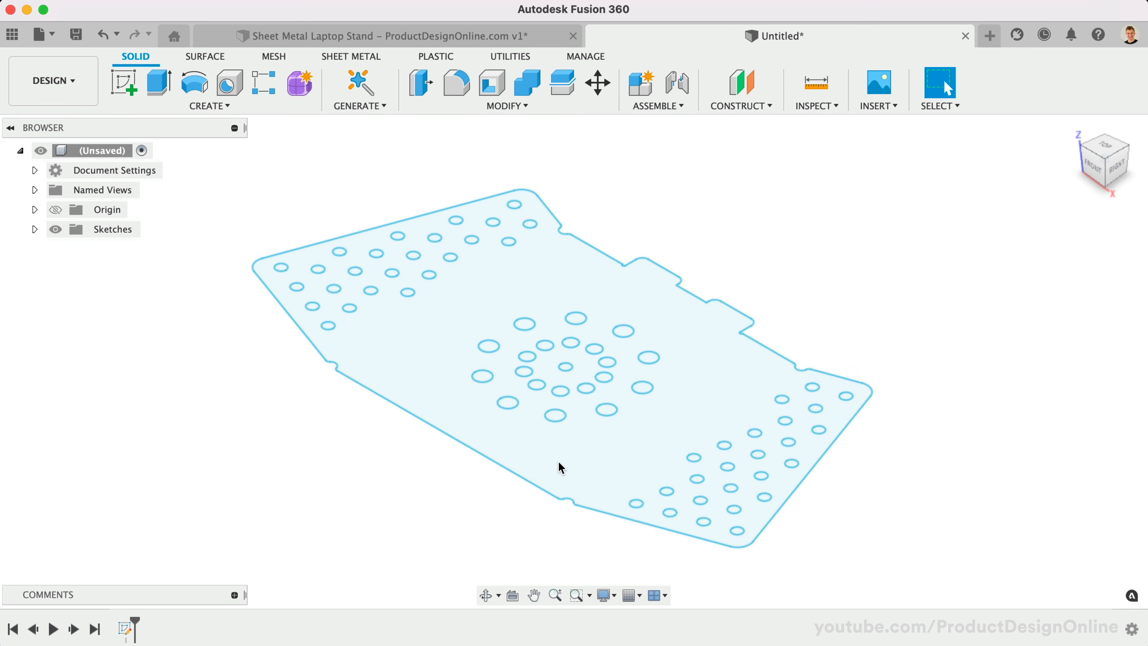
{"action": "left_click", "coordinate": [1104, 149]}
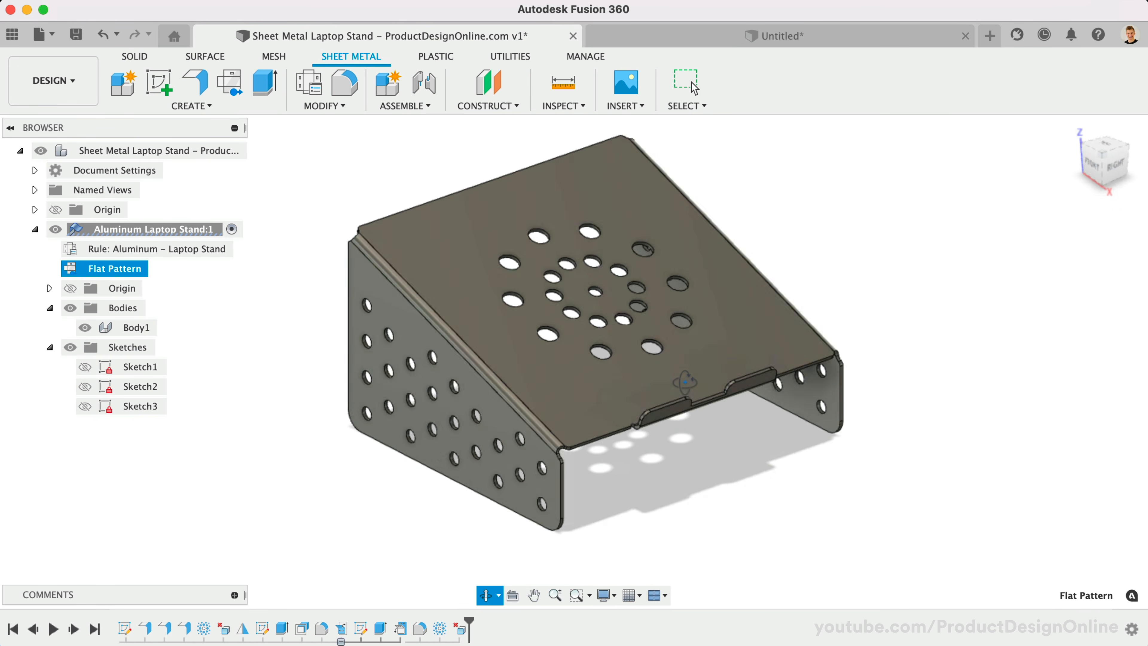
{"action": "middle_click_drag", "start_coordinate": [685, 382], "coordinate": [373, 375], "text": "shift"}
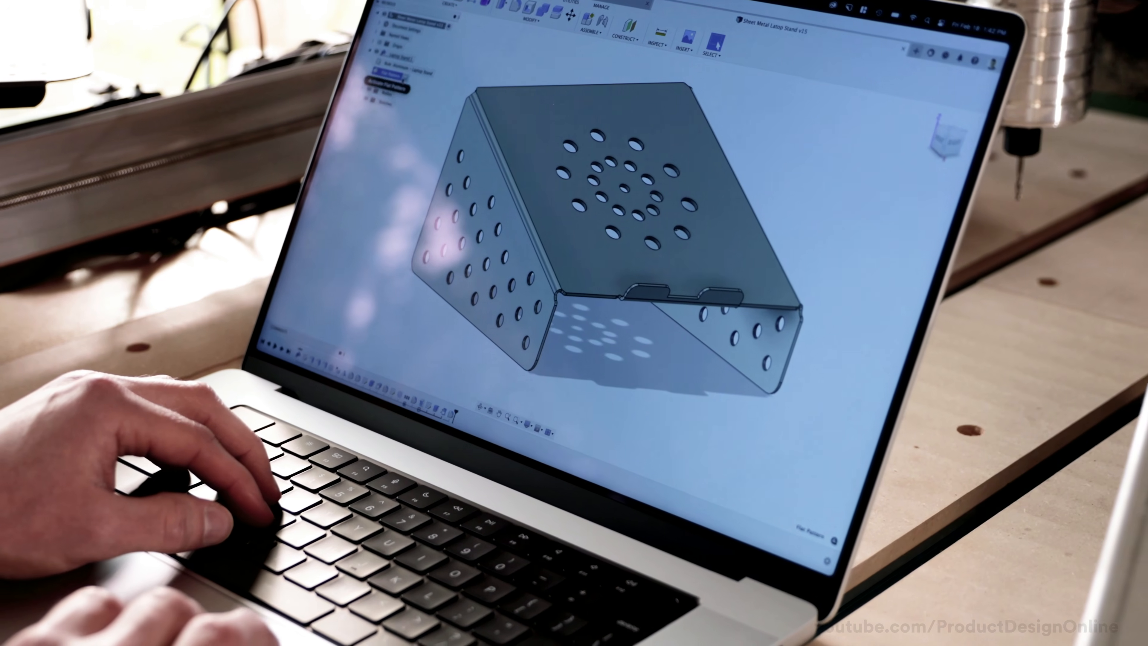
{"action": "left_click", "coordinate": [405, 78]}
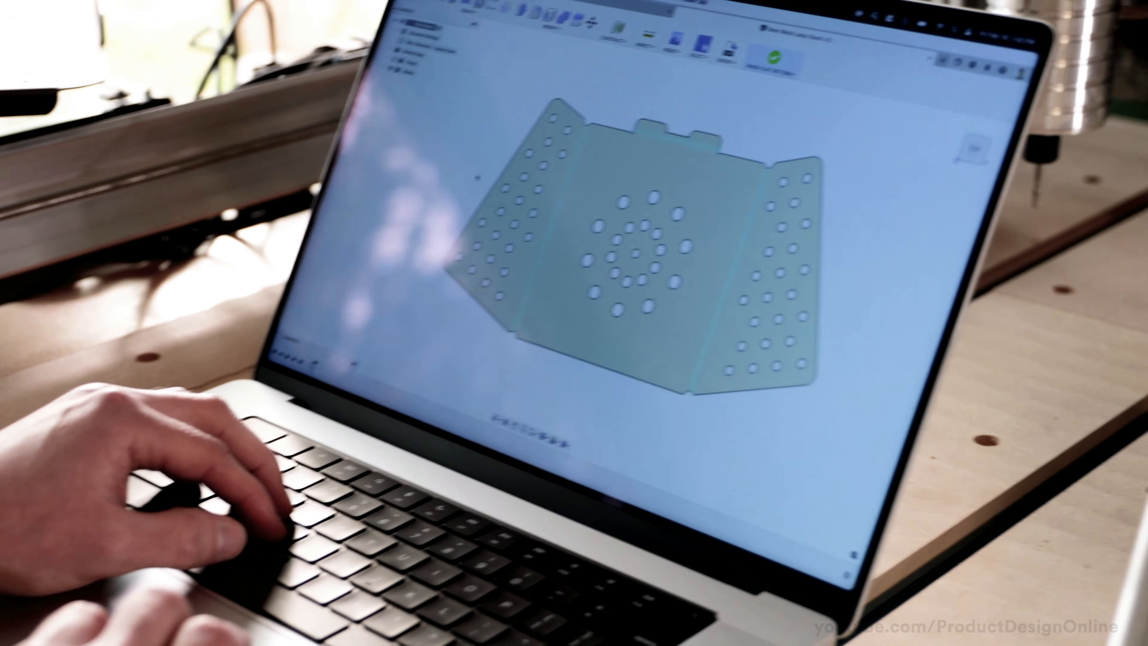